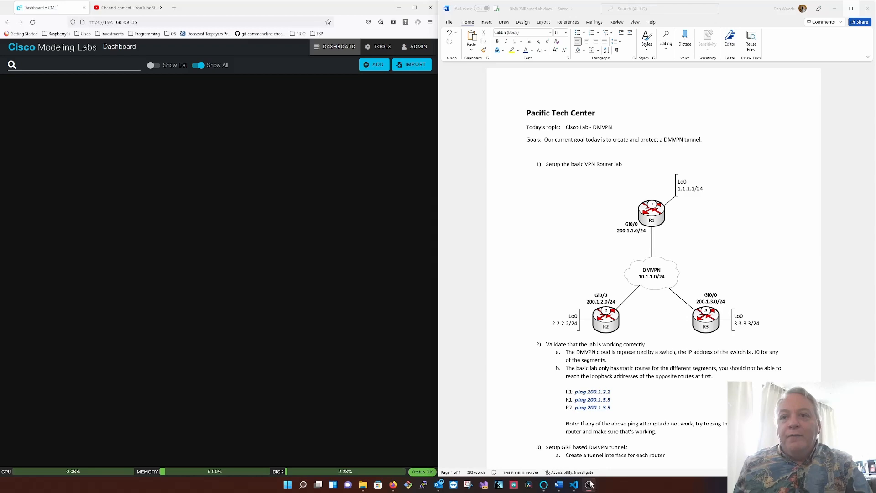
# - Switch to Visual Studio Code and run RtrVPNLab.py with Python in the terminal to build the lab
pyautogui.press('super+Tab')
pyautogui.press('Right')
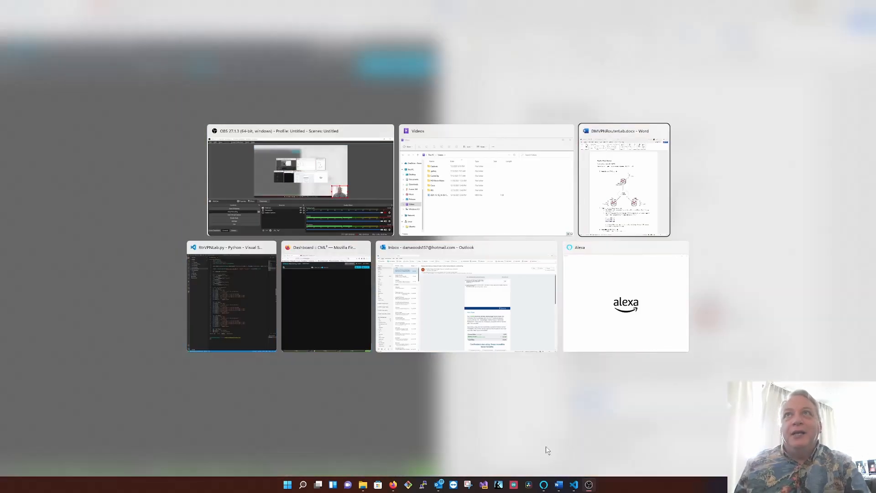
pyautogui.press('Right')
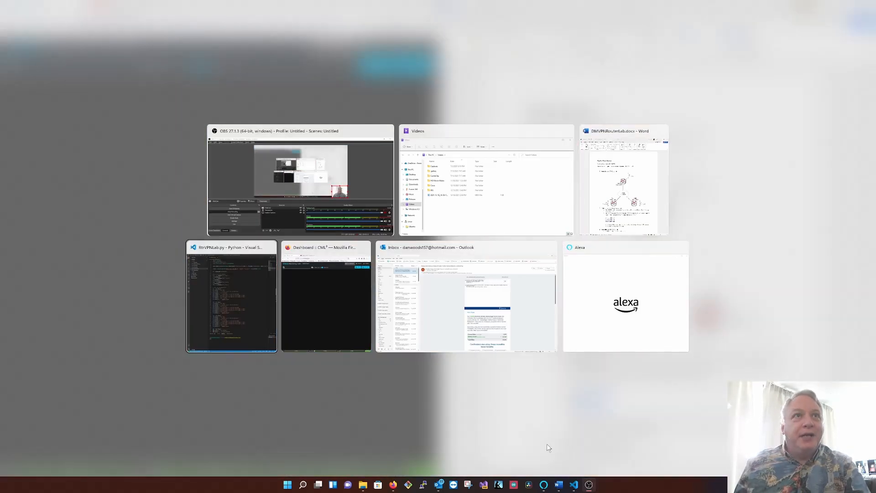
pyautogui.press('Return')
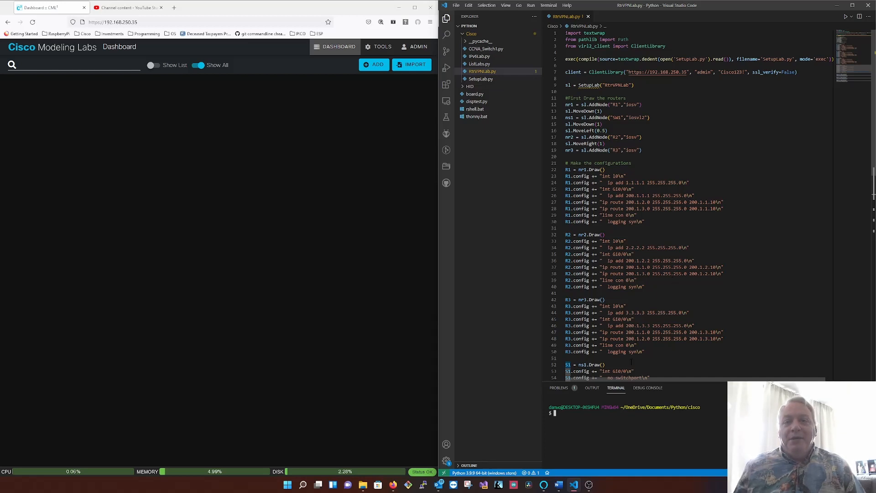
pyautogui.scroll(-9, 632, 327)
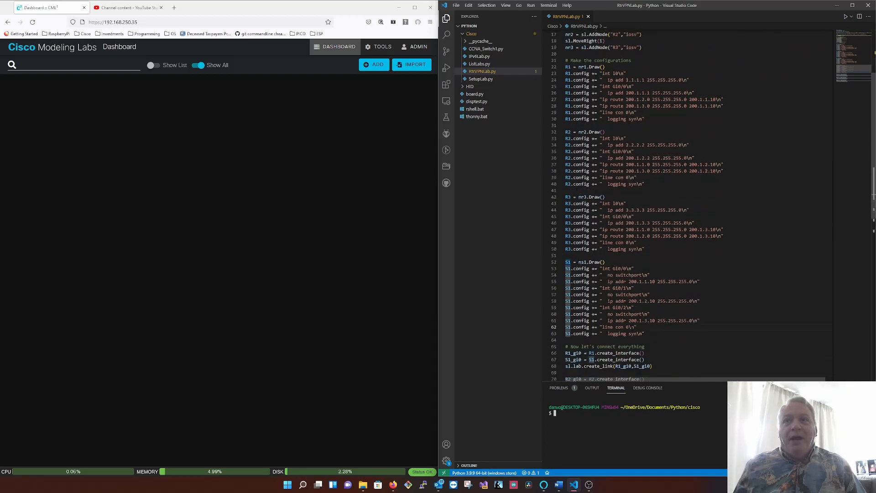
pyautogui.scroll(5, 633, 327)
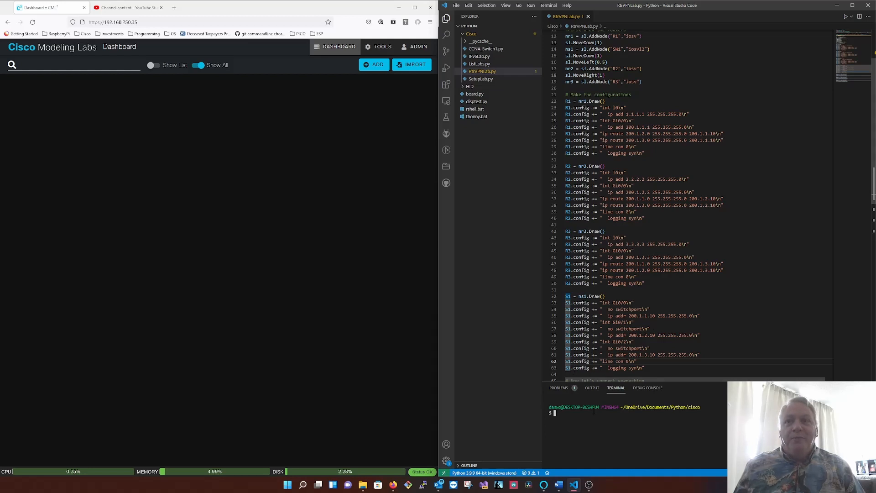
pyautogui.write('clear')
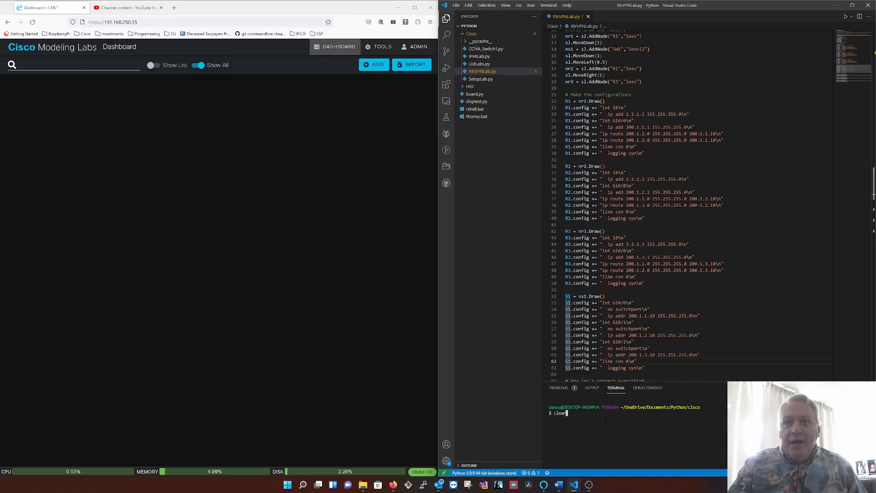
pyautogui.press('Up')
pyautogui.press('Return')
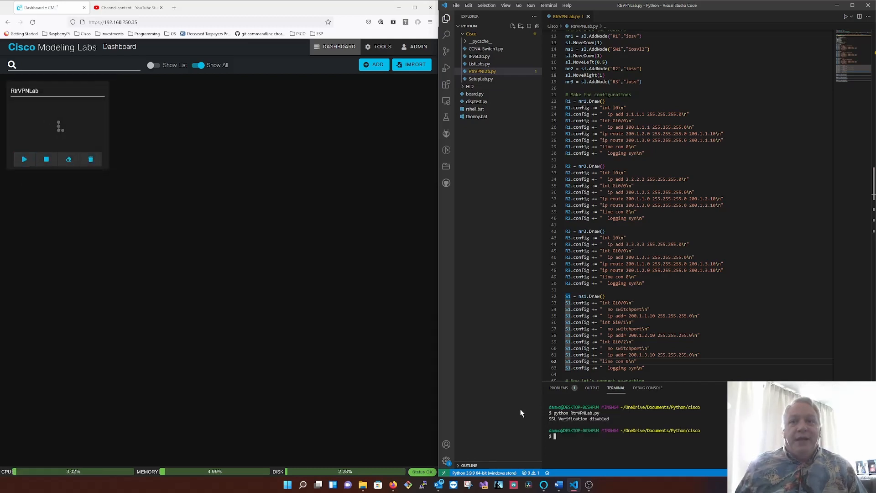
# - Start and open the RtrVPNLab lab, and switch to the DMVPNRouterLab document in Word
pyautogui.click(24, 159)
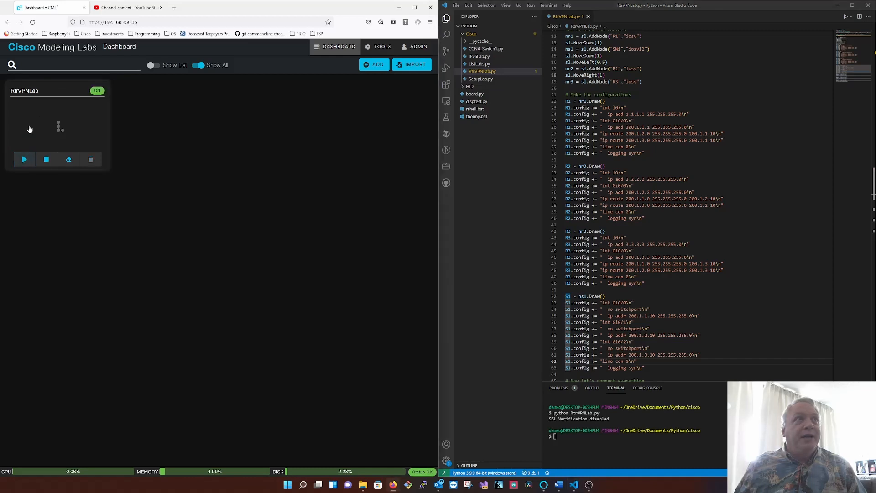
pyautogui.click(30, 130)
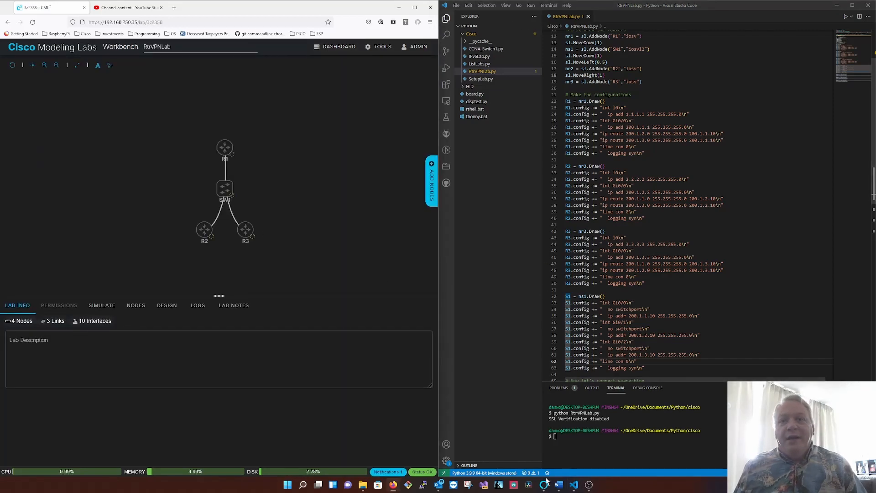
pyautogui.click(559, 485)
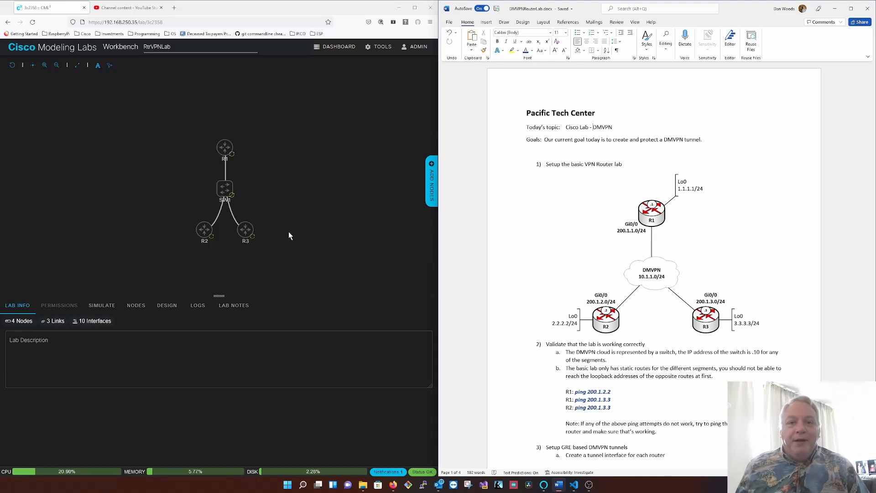
# - Examine the interface connections of R1, R2, R3 and switch SW1 in the lab topology
pyautogui.click(225, 147)
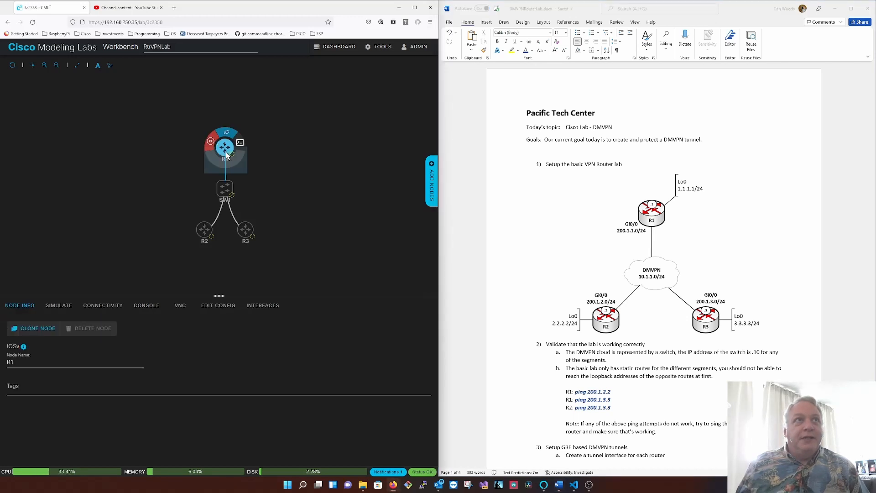
pyautogui.click(263, 305)
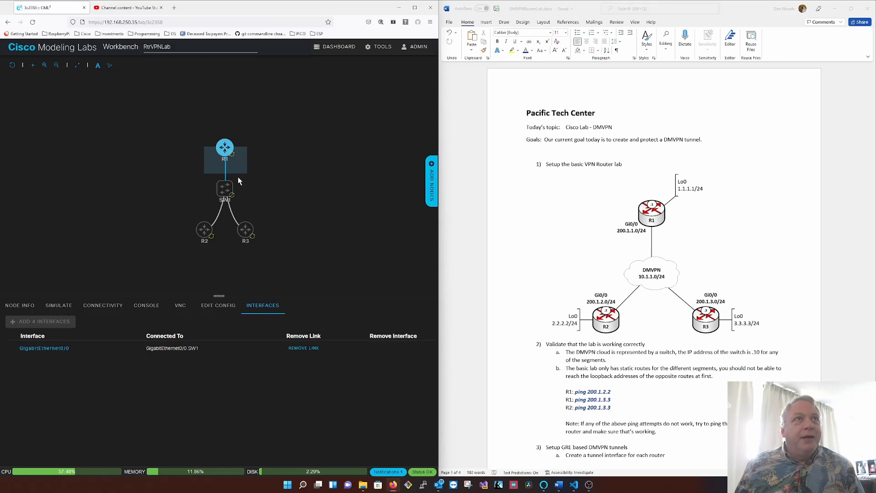
pyautogui.moveTo(222, 165)
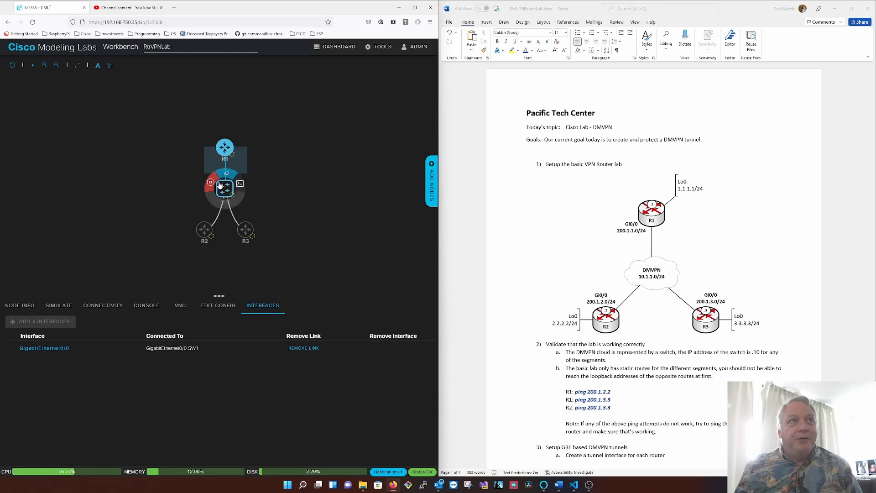
pyautogui.click(205, 231)
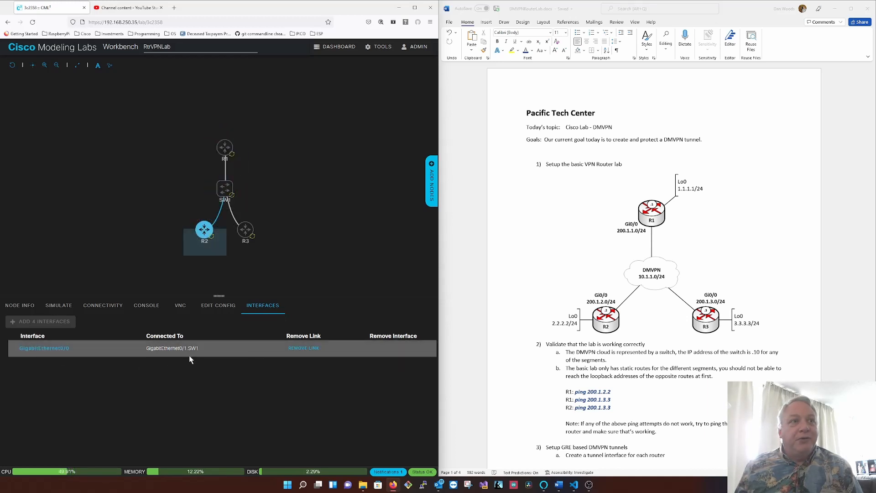
pyautogui.click(245, 230)
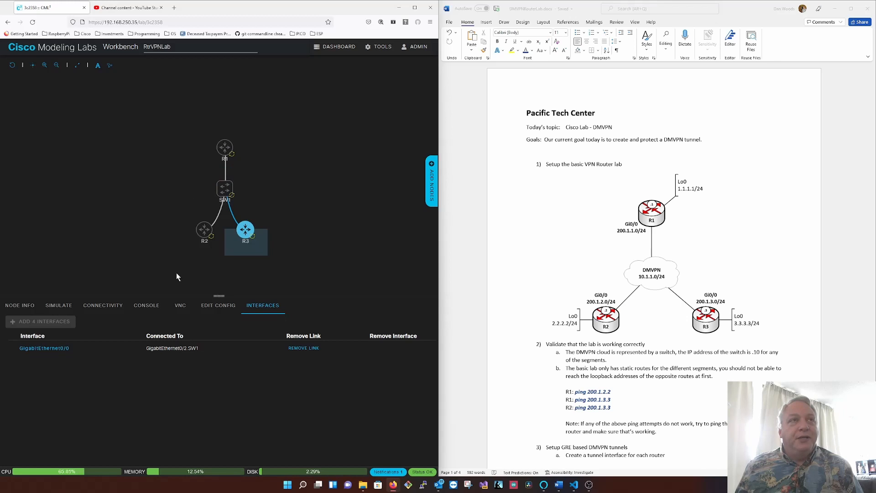
pyautogui.click(229, 191)
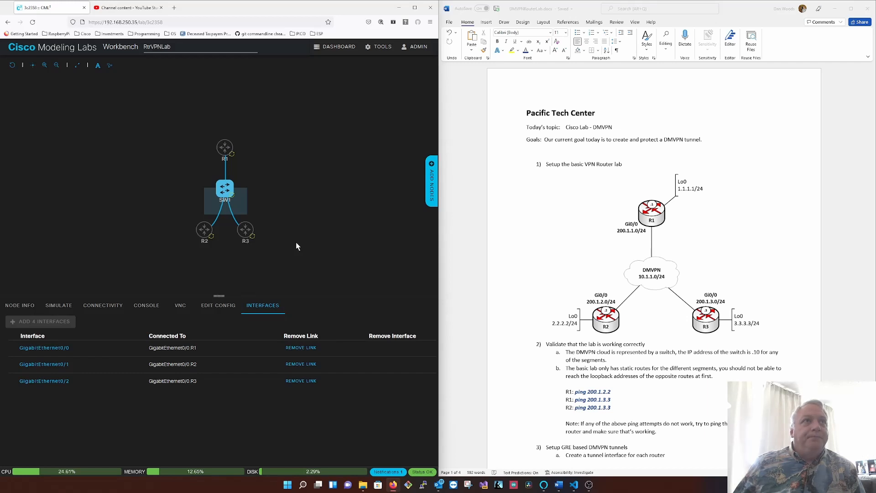
# - Open the consoles of R1, R2, R3 and SW1 in turn to check that each node has booted
pyautogui.click(228, 148)
pyautogui.click(147, 305)
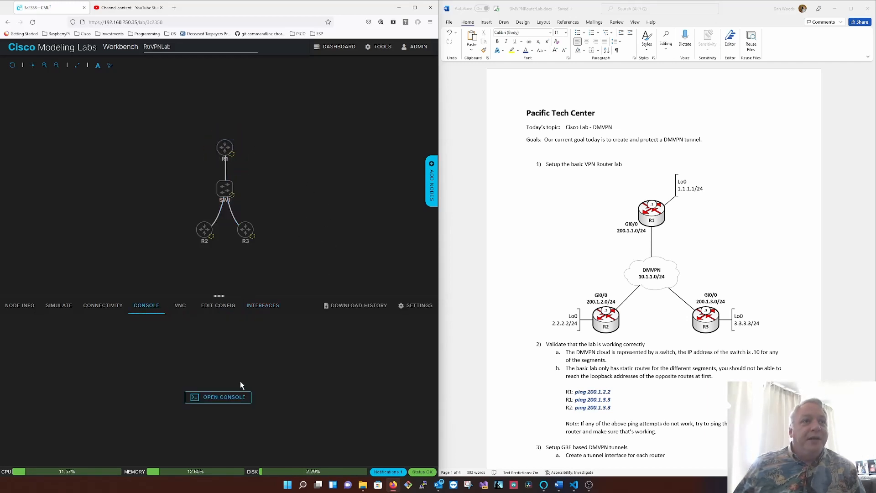
pyautogui.click(219, 397)
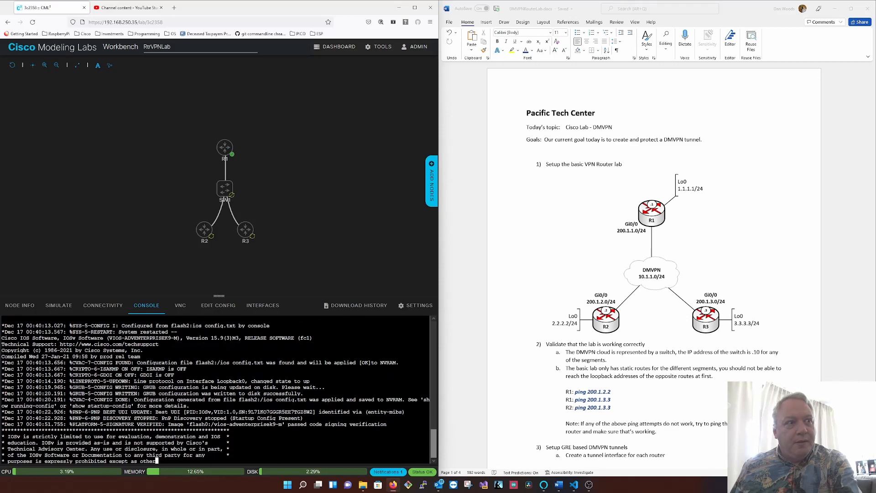
pyautogui.click(226, 150)
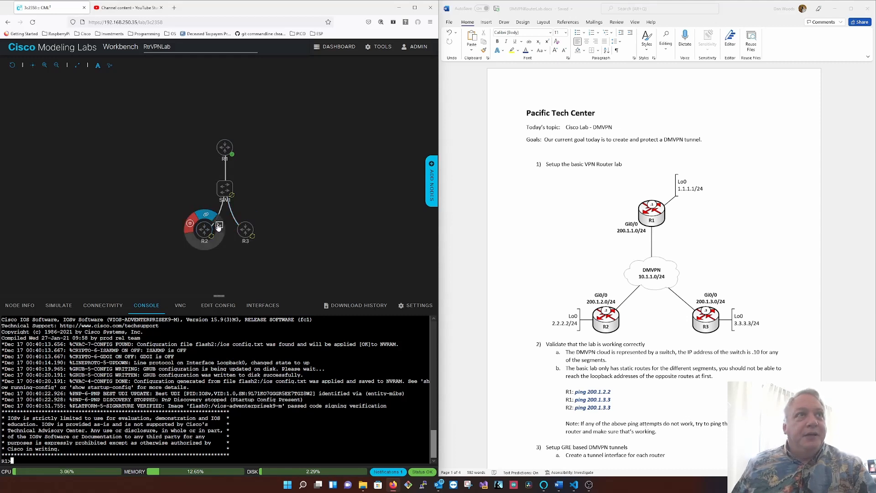
pyautogui.click(219, 225)
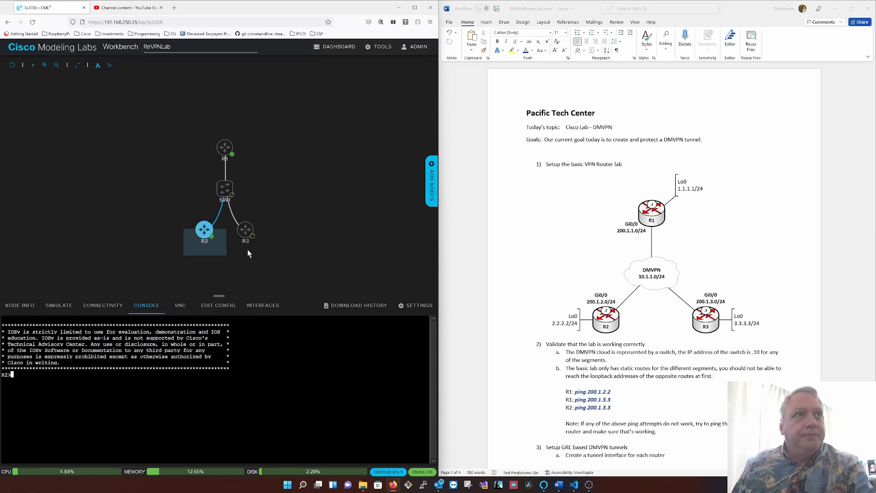
pyautogui.click(246, 229)
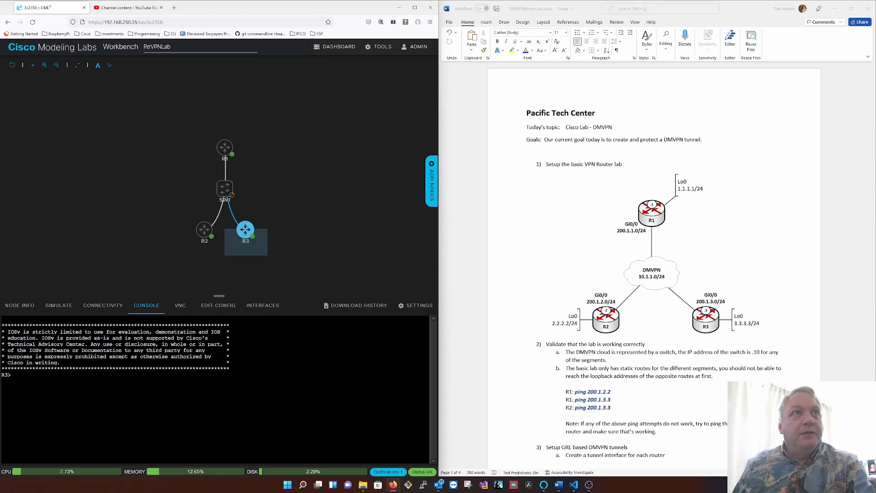
pyautogui.click(240, 183)
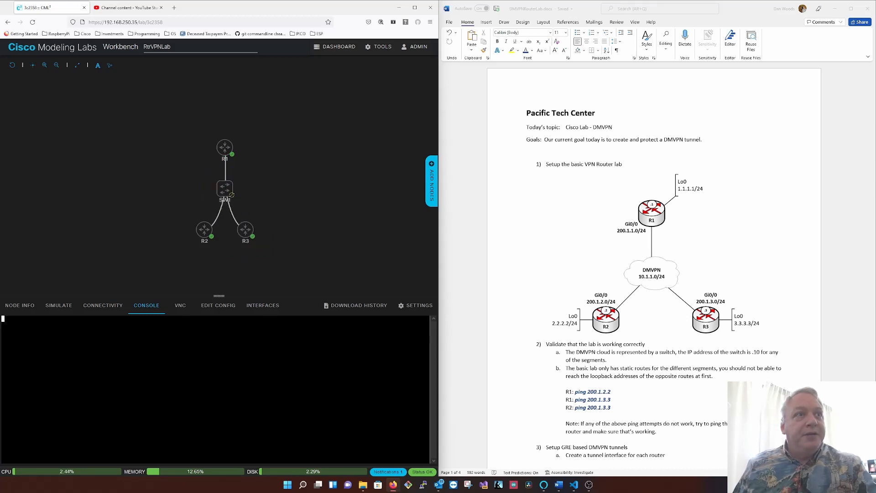
pyautogui.press('Return')
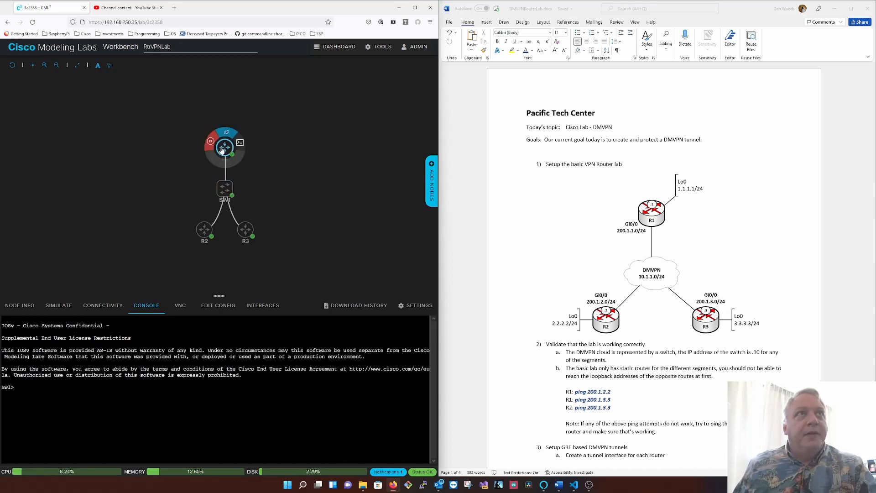
# - Return to the R1 console, enter privileged mode and ping 200.1.2.2
pyautogui.click(238, 143)
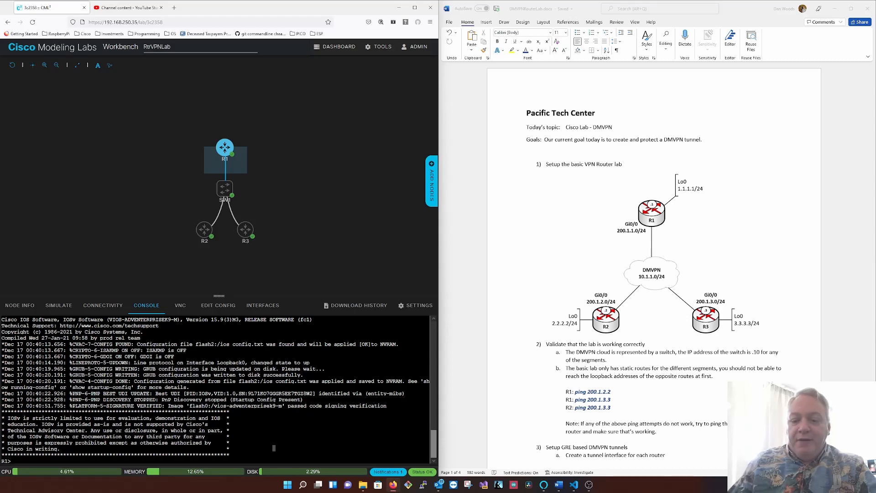
pyautogui.press('Return')
pyautogui.write('en')
pyautogui.press('Return')
pyautogui.write('ping ')
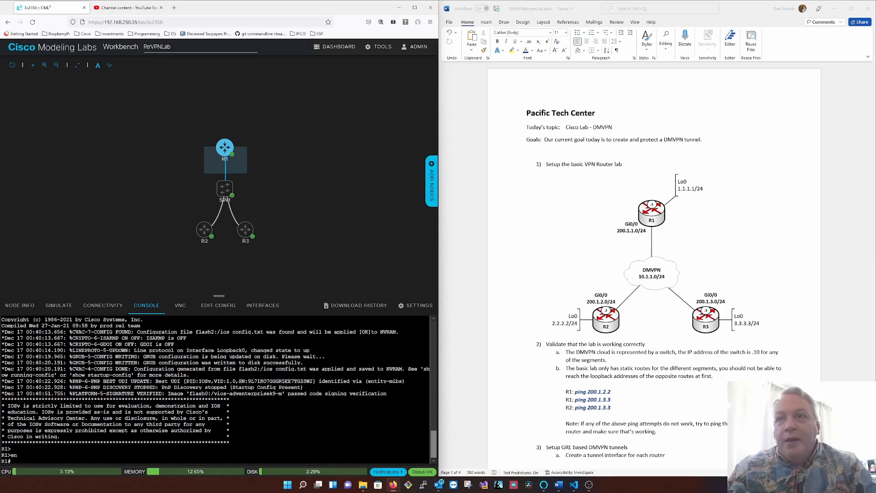
pyautogui.write('200')
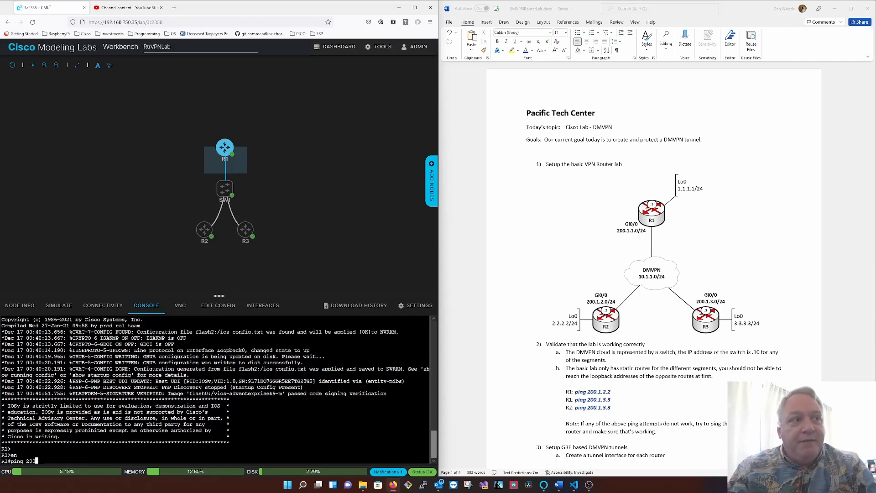
pyautogui.write('.1.2.2.')
pyautogui.press('Return')
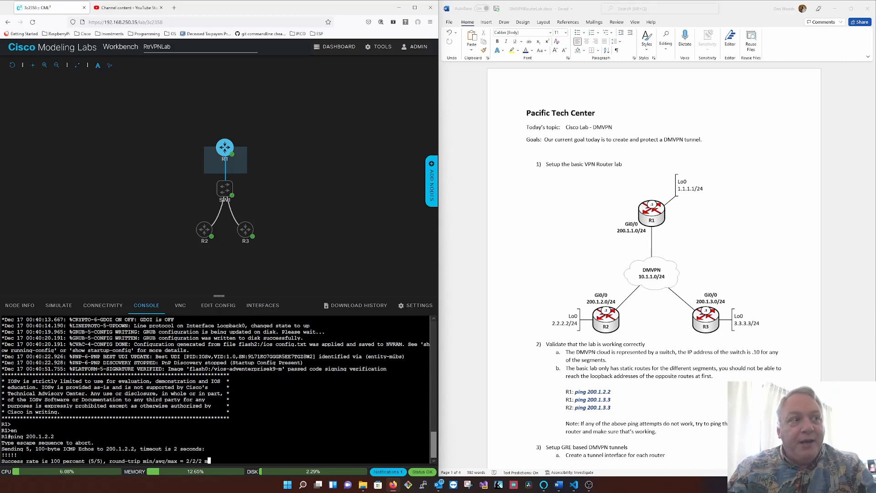
# - Ping 200.1.3.3 twice from R1 to test reachability of R3
pyautogui.write('ping 200.1.3.3')
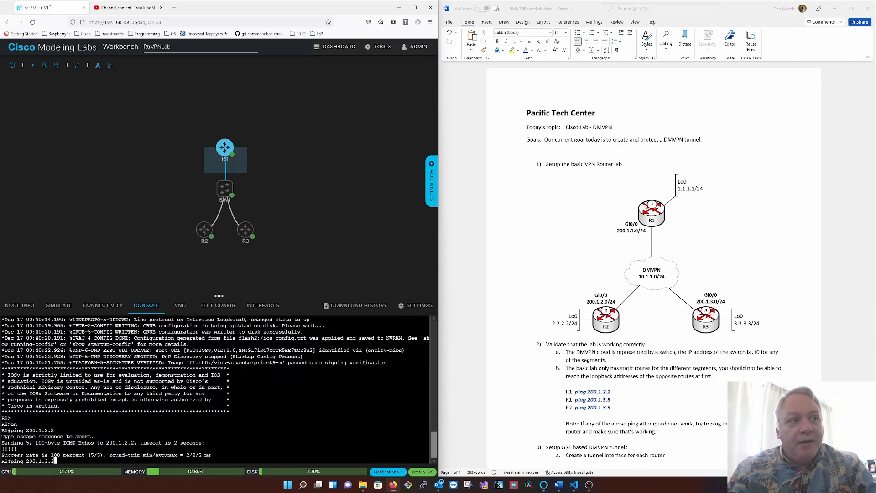
pyautogui.press('Return')
pyautogui.write('ping 200.1.3.3')
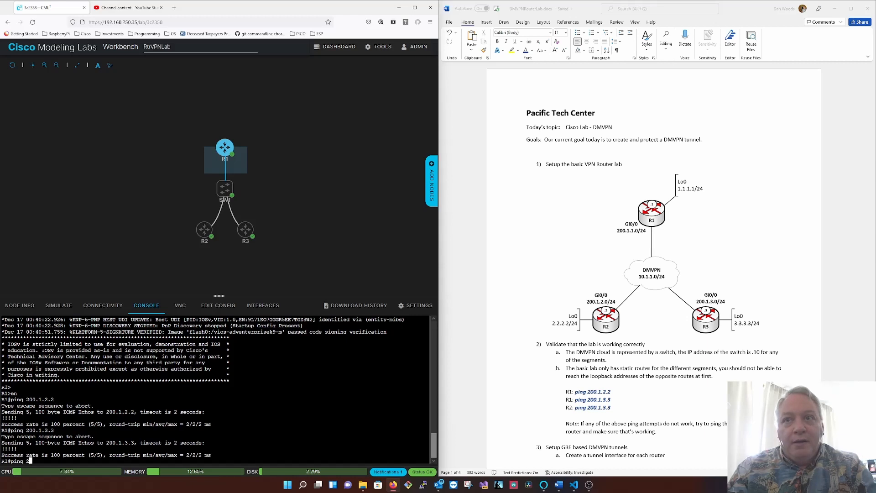
pyautogui.press('Return')
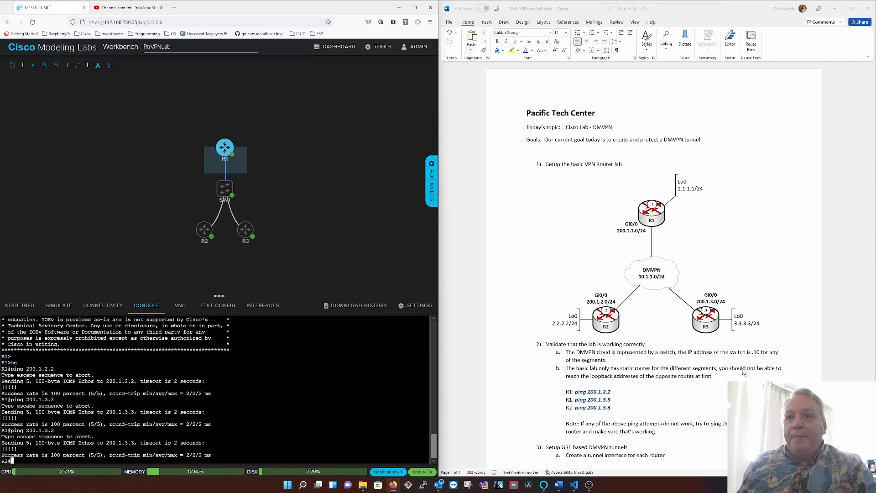
# - Consult the lab guide's GRE-based DMVPN tunnel instructions and enter global configuration mode on R1
pyautogui.scroll(-8, 709, 368)
pyautogui.scroll(-6, 709, 368)
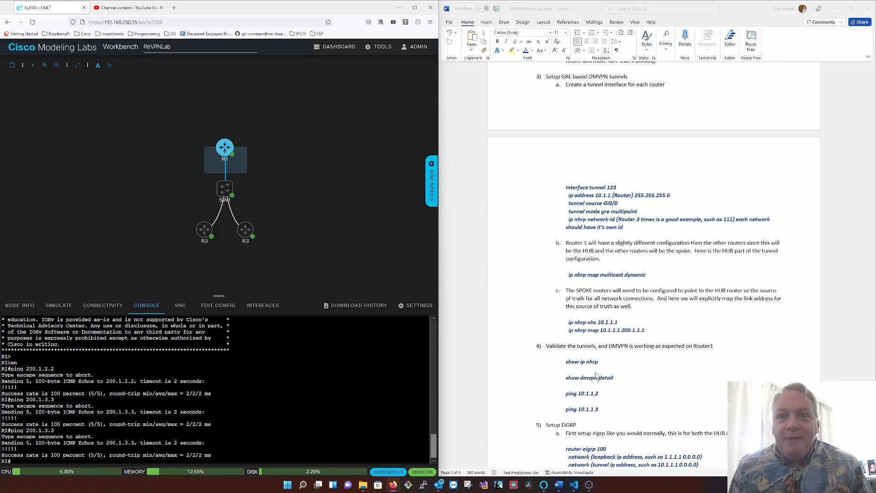
pyautogui.scroll(1, 633, 336)
pyautogui.scroll(-1, 634, 335)
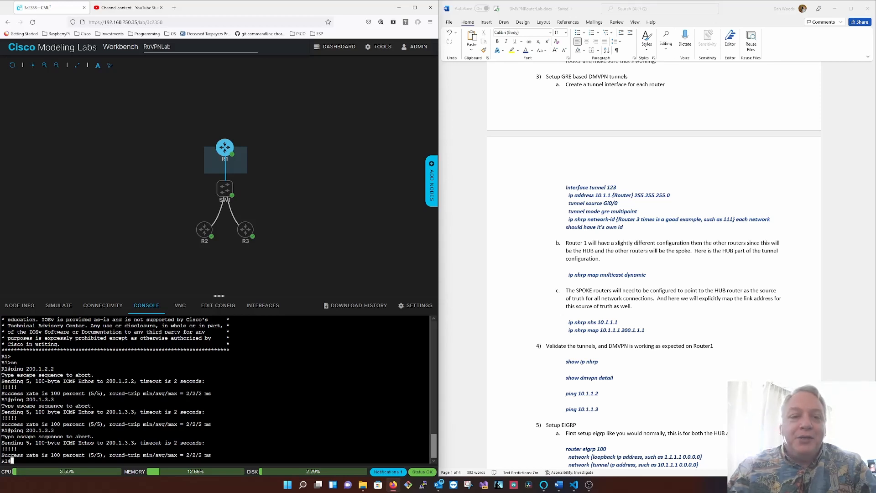
pyautogui.write('conf t')
pyautogui.press('Return')
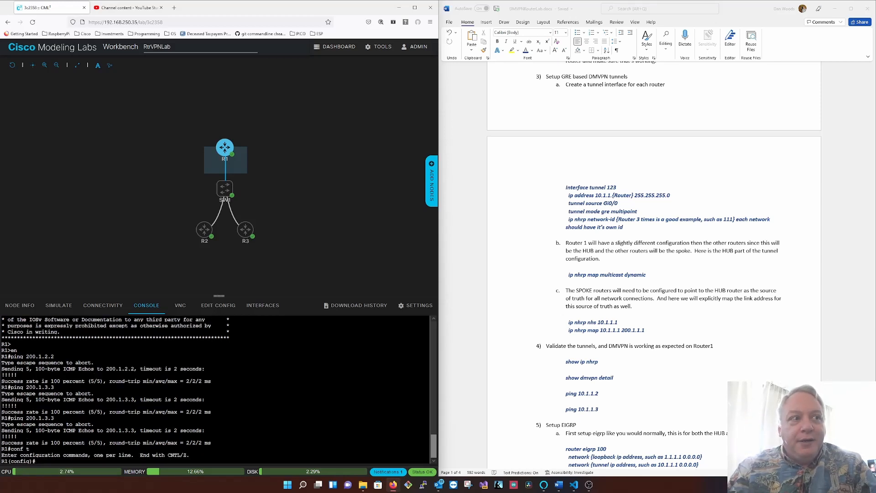
pyautogui.write('int 1')
pyautogui.write('23')
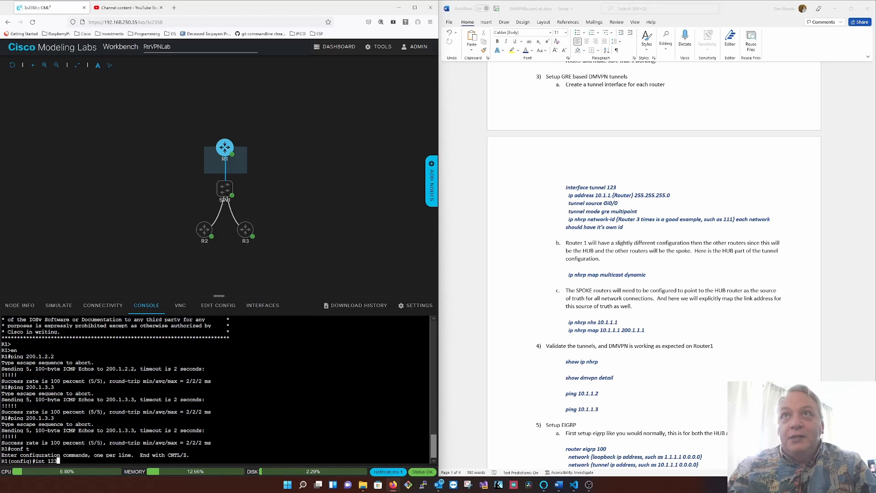
pyautogui.press('Return')
# - Create tunnel interface 123 on R1 and assign it IP address 10.1.1.1 with mask 255.255.255.0
pyautogui.write('int tu ')
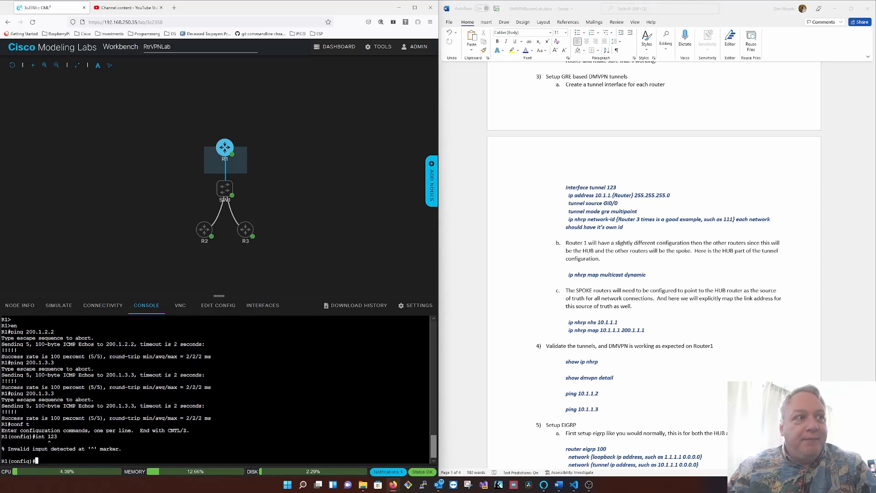
pyautogui.write('123')
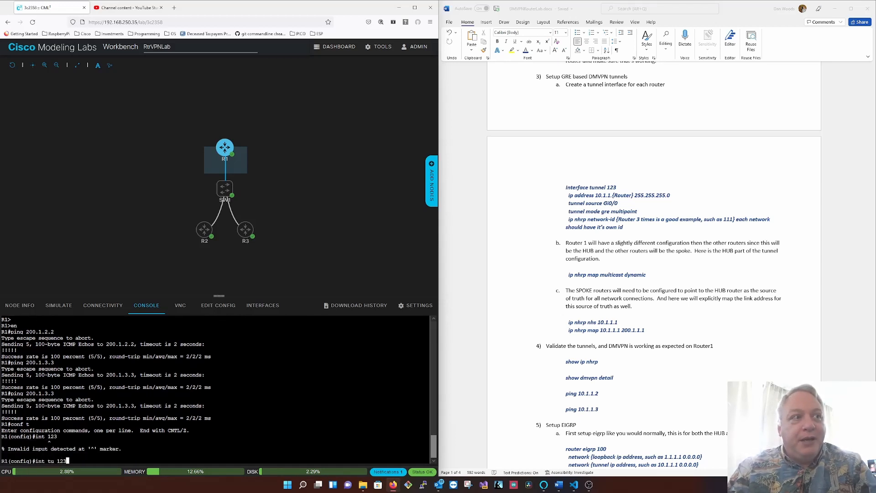
pyautogui.press('Return')
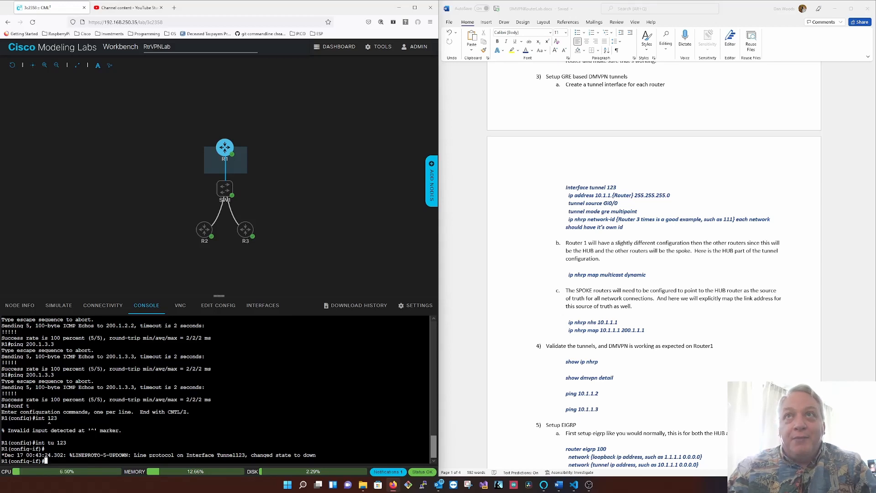
pyautogui.write('ip add 10.')
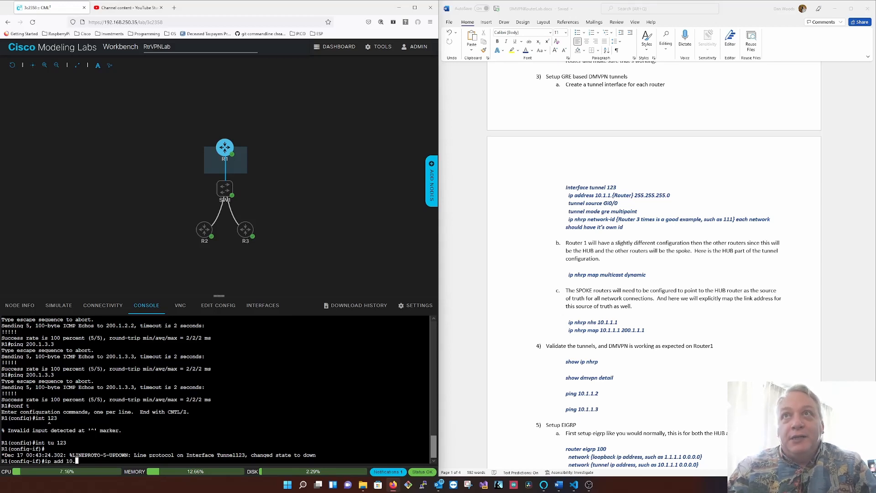
pyautogui.write('1.1.1 2')
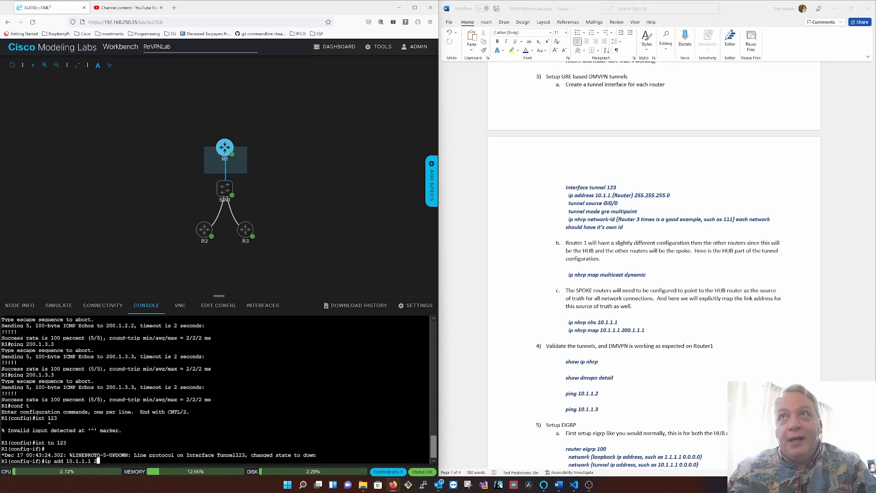
pyautogui.write('55.255.255.0')
pyautogui.press('Return')
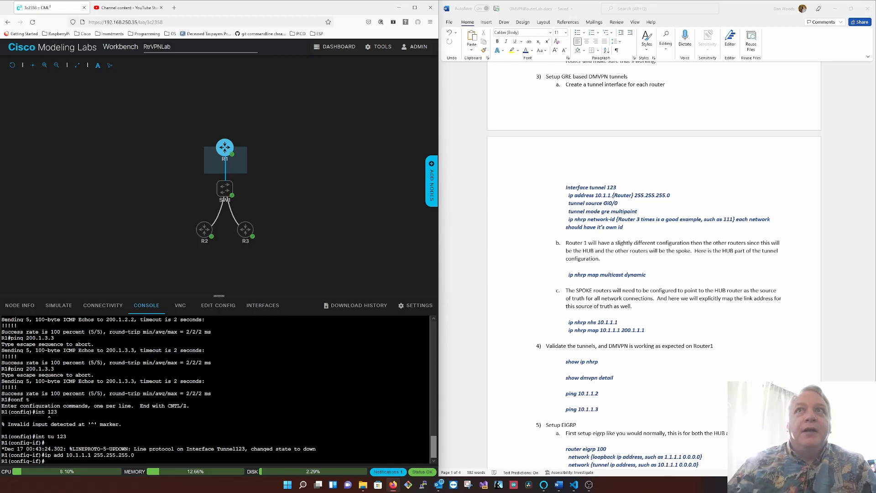
# - Following the lab guide, set R1's tunnel 123 source to gi0/0 and its mode to GRE multipoint
pyautogui.scroll(5, 652, 248)
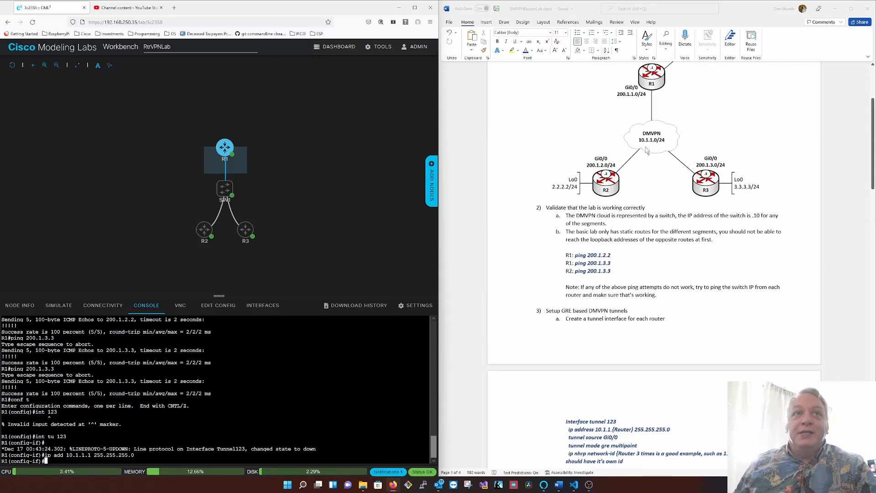
pyautogui.scroll(-5, 655, 154)
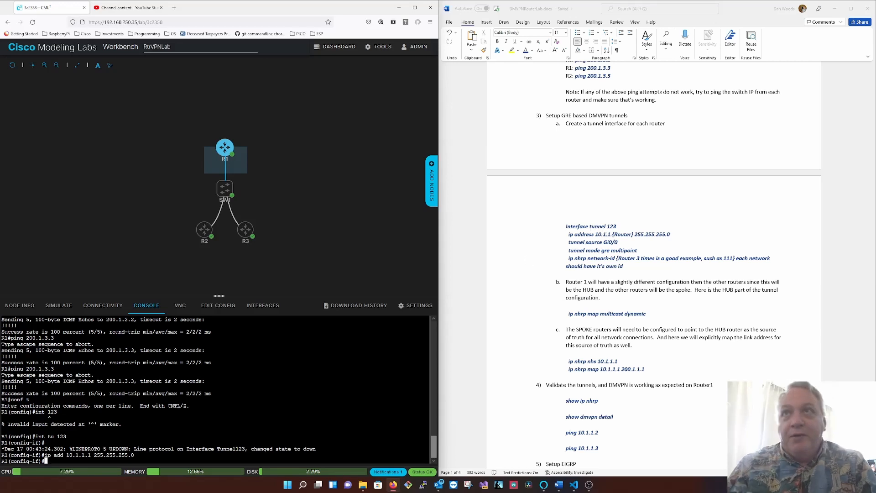
pyautogui.write('tu so')
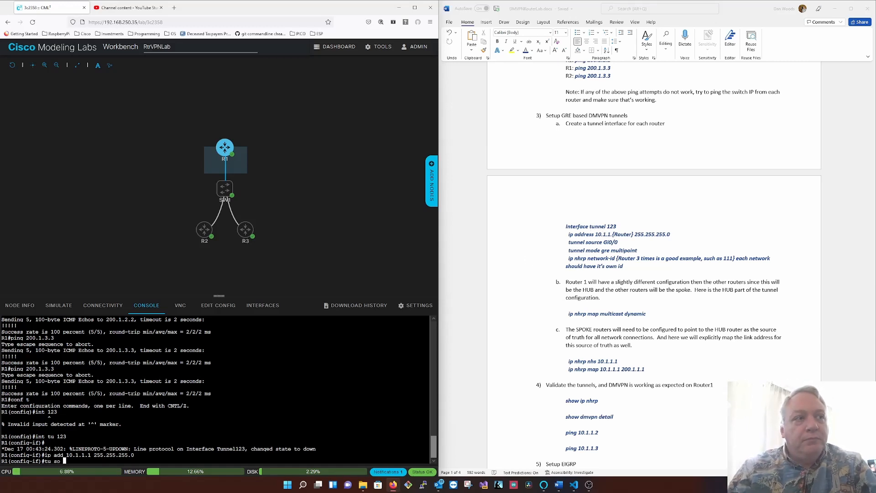
pyautogui.write(' gi0/0')
pyautogui.press('Return')
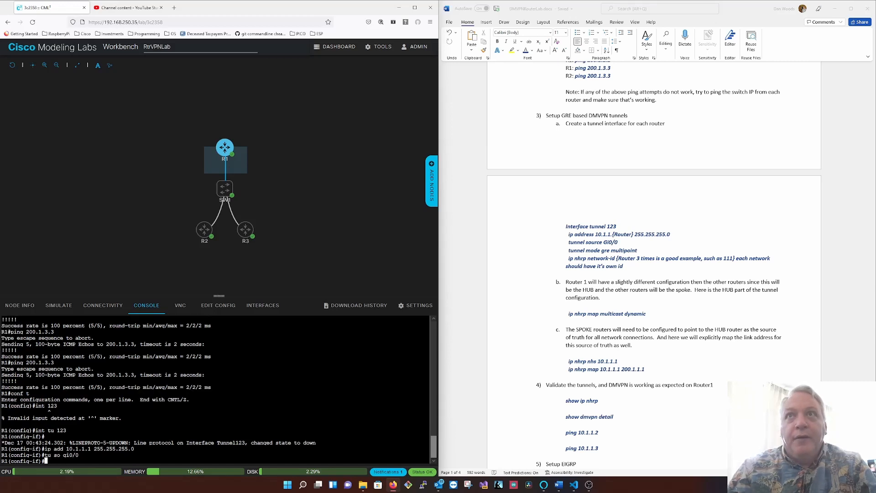
pyautogui.write('tu')
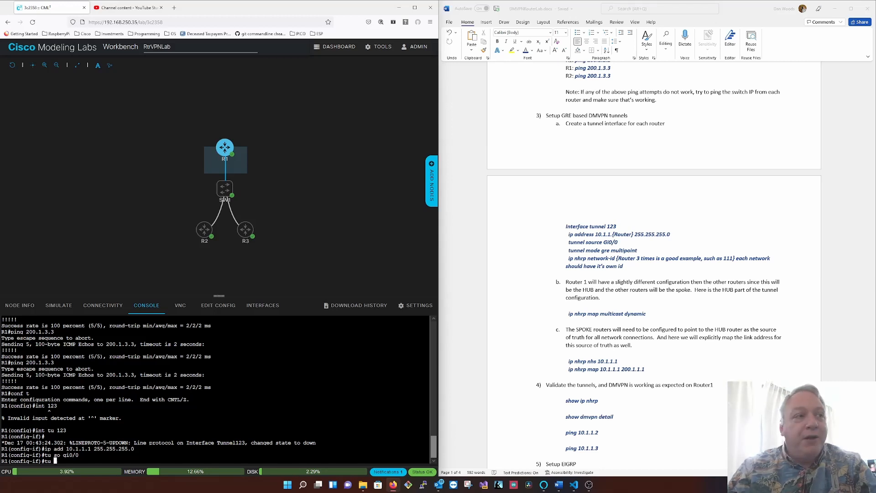
pyautogui.write('mo gre multi')
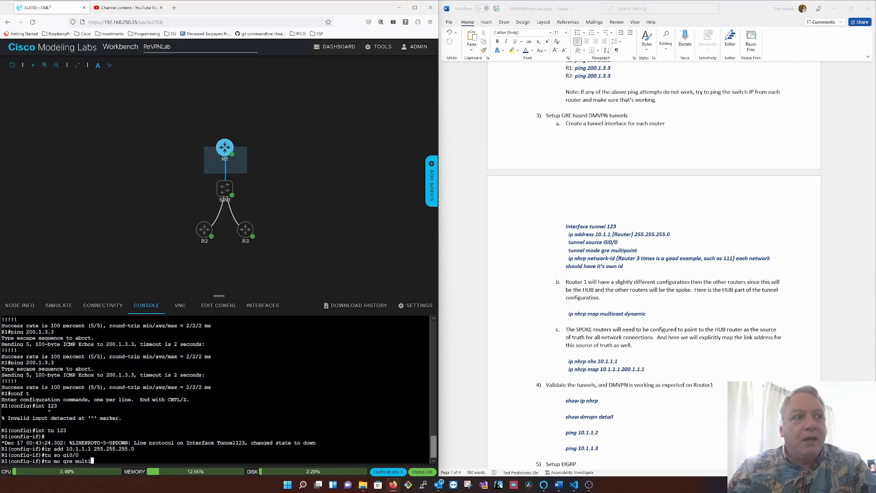
pyautogui.press('Return')
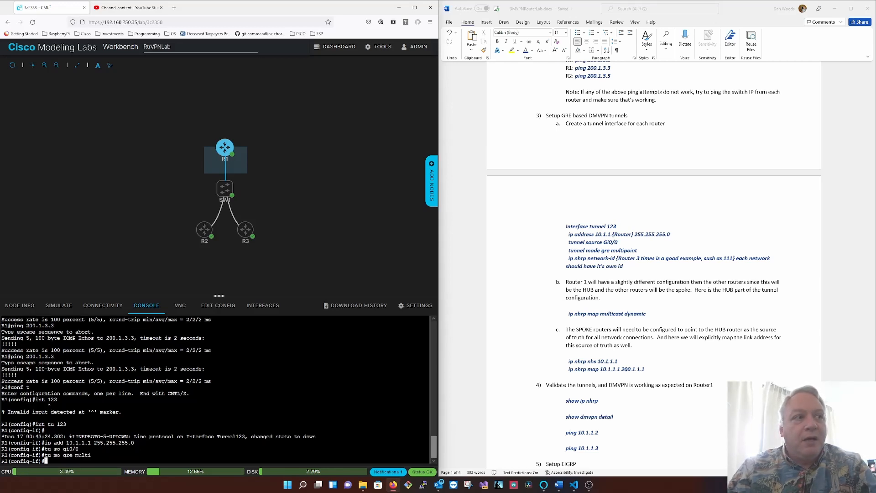
# - Set the NHRP network ID to 111 on R1's tunnel interface
pyautogui.write('tu')
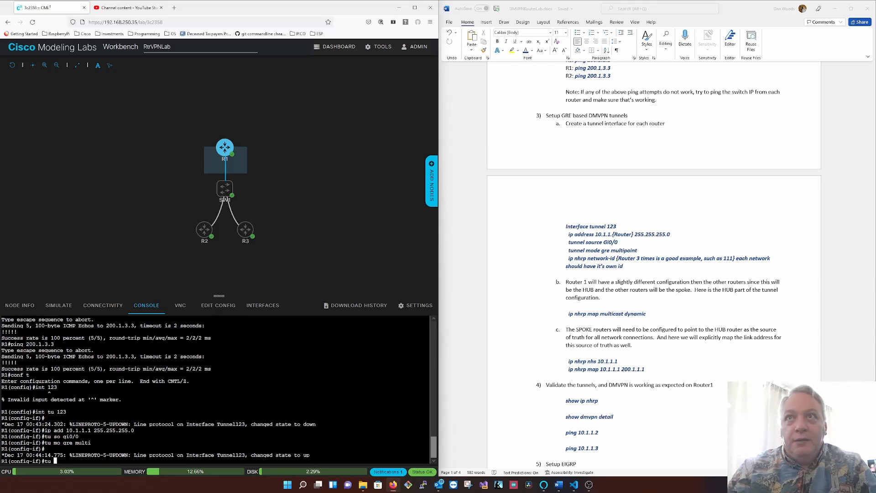
pyautogui.press('BackSpace')
pyautogui.press('BackSpace')
pyautogui.write('ip nhr')
pyautogui.press('Tab')
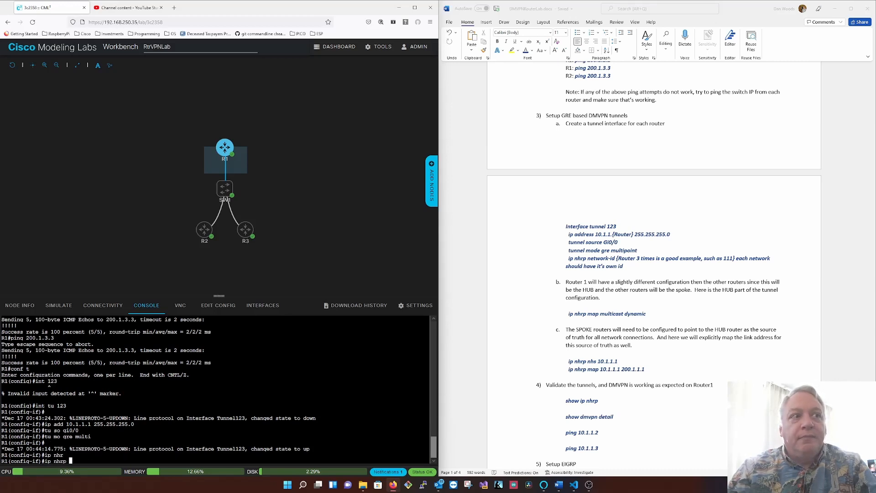
pyautogui.write('net')
pyautogui.press('Tab')
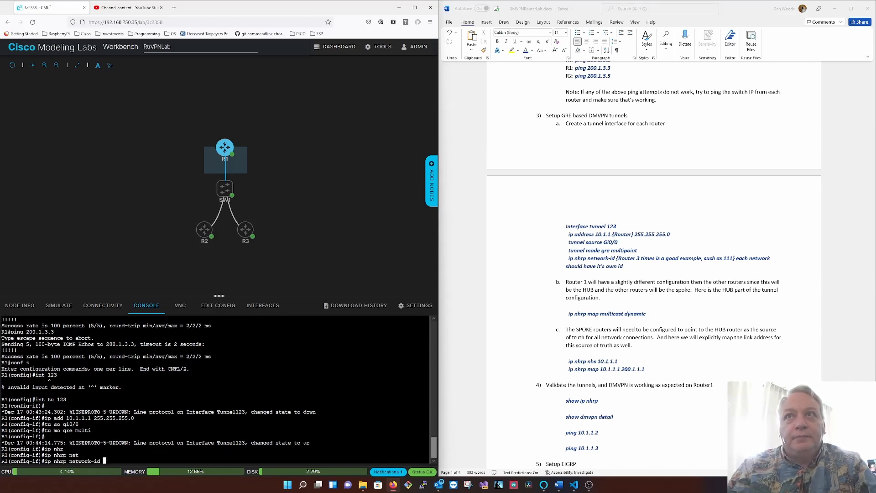
pyautogui.write('111')
pyautogui.press('Return')
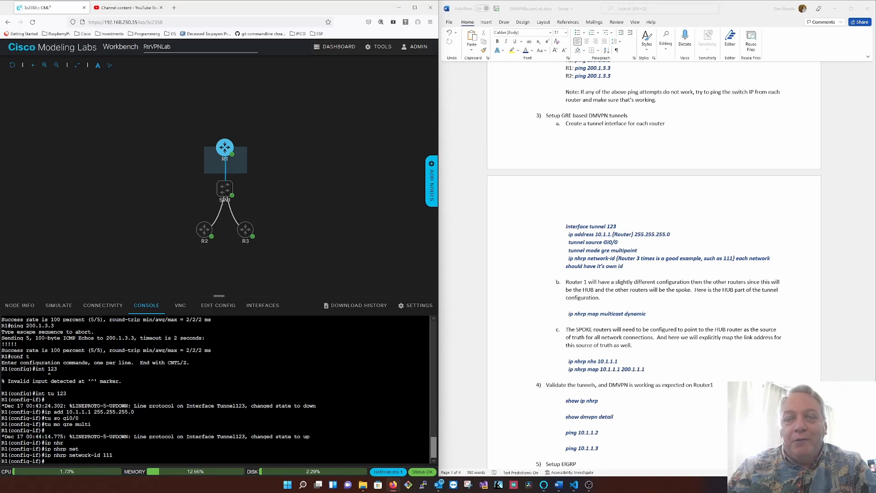
# - Configure R1's tunnel as the hub with dynamic NHRP multicast mapping
pyautogui.write('ip')
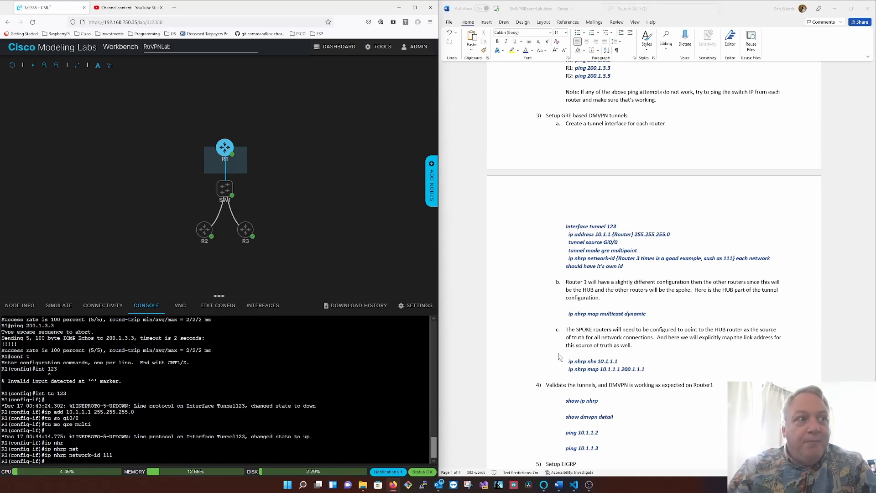
pyautogui.write('ip nhr')
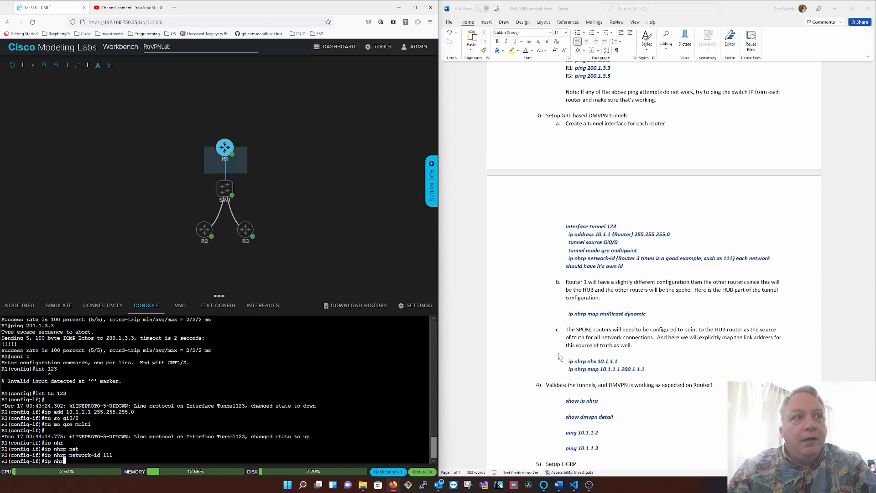
pyautogui.press('Tab')
pyautogui.write('map mult')
pyautogui.press('Tab')
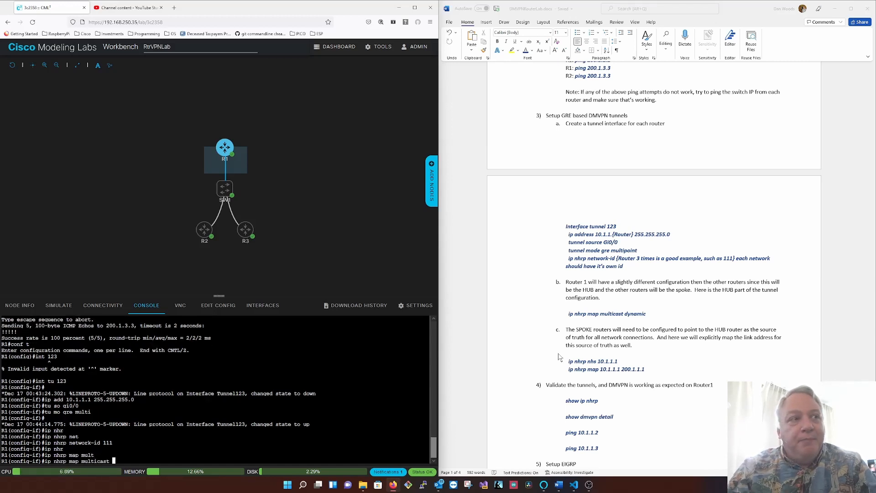
pyautogui.write('dyn')
pyautogui.press('Return')
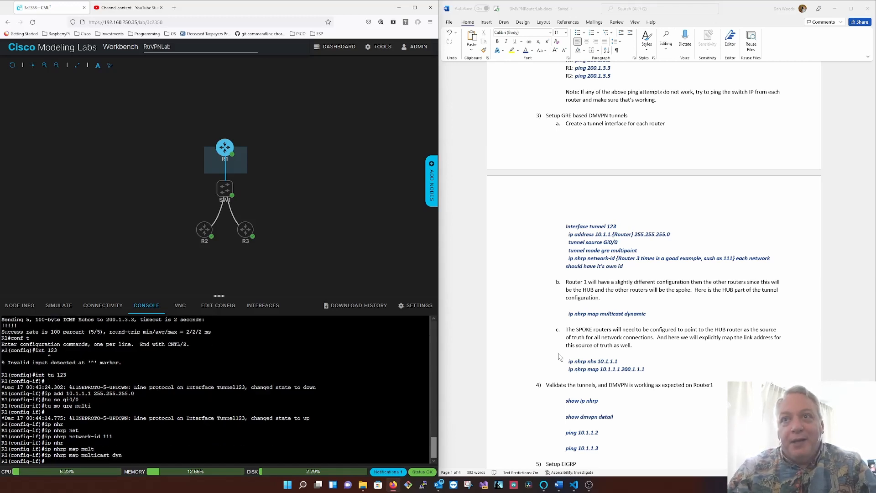
# - Exit configuration mode on R1 and save its configuration
pyautogui.write('end')
pyautogui.press('Return')
pyautogui.write('wr')
pyautogui.press('Return')
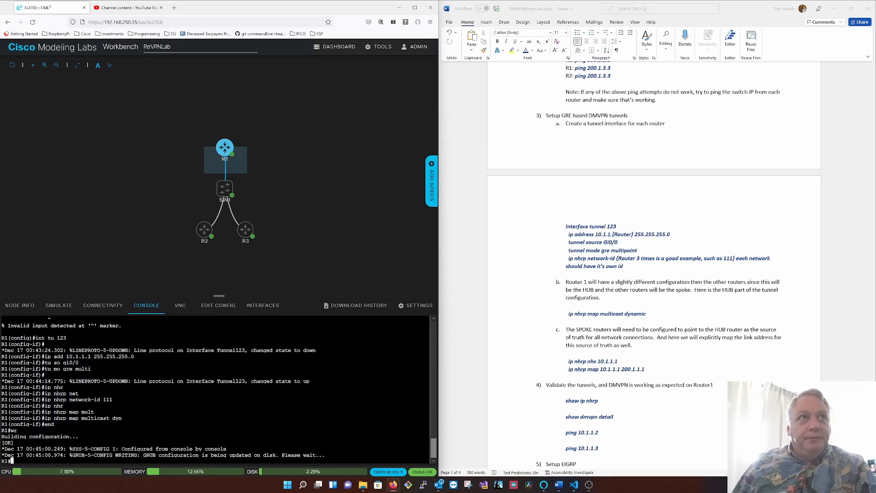
# - Switch to the R2 console, enter privileged mode and show the brief IP interface summary
pyautogui.click(210, 238)
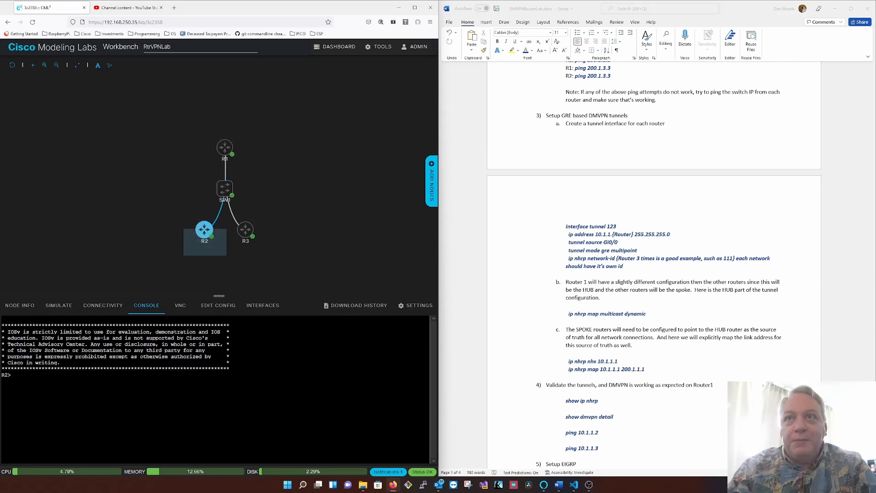
pyautogui.write('en')
pyautogui.press('Return')
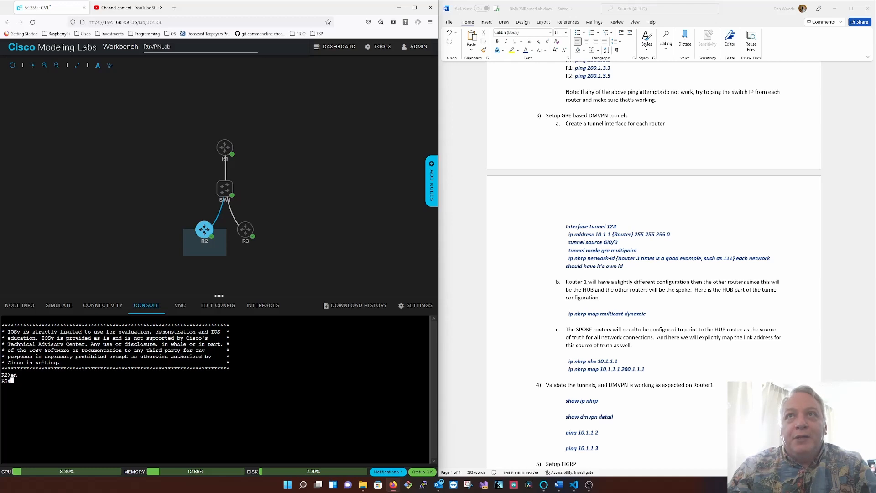
pyautogui.write('s')
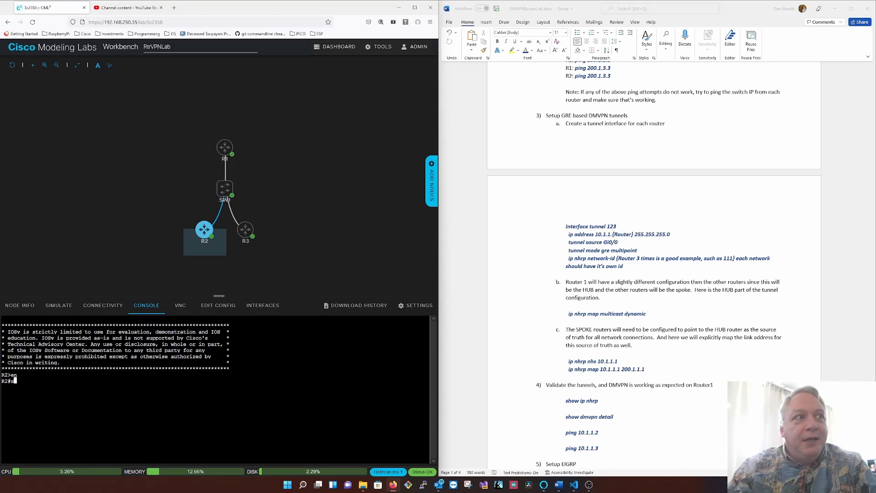
pyautogui.write('h ip int br')
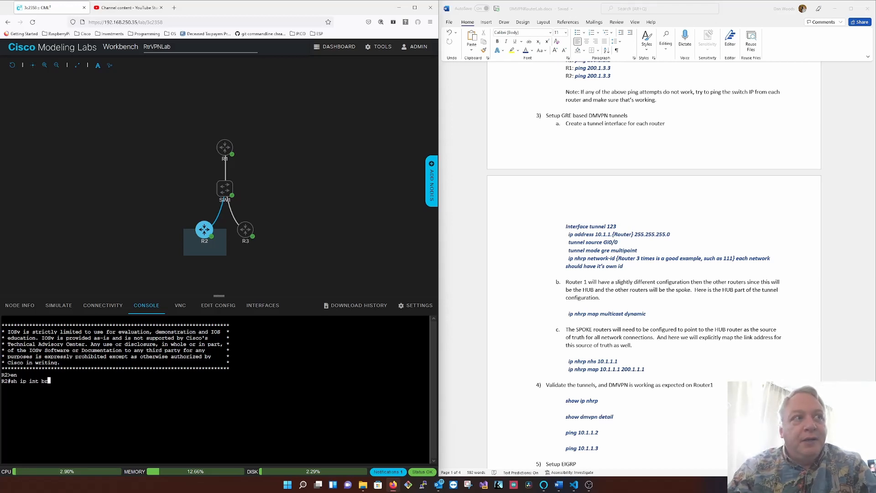
pyautogui.press('Return')
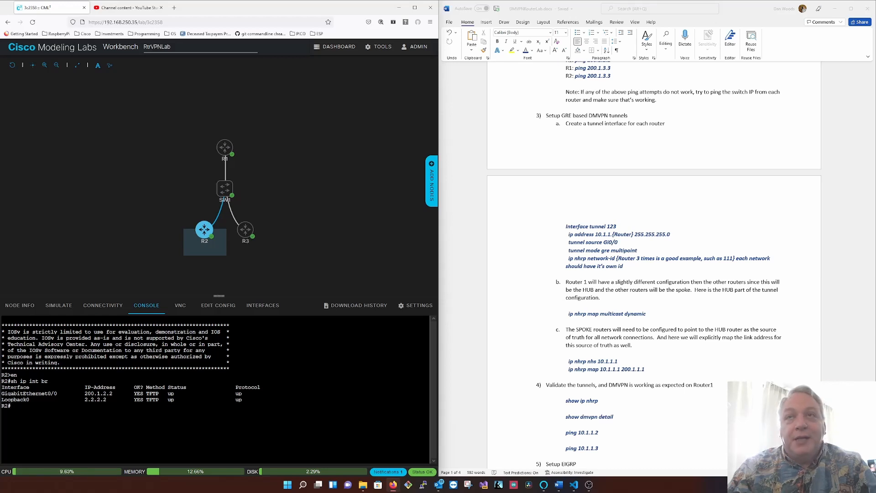
# - Create tunnel interface 123 on R2 and assign it IP address 10.1.1.2 with mask 255.255.255.0
pyautogui.write('conf t')
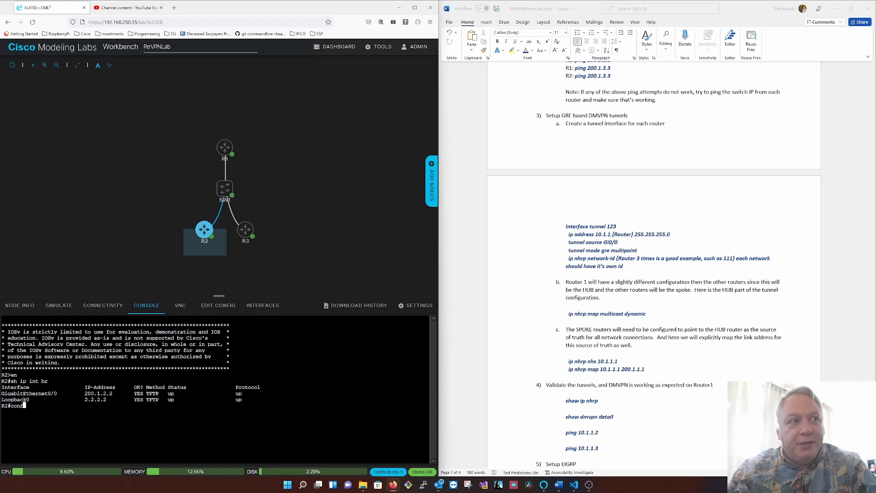
pyautogui.press('Return')
pyautogui.write('int tu123')
pyautogui.press('Return')
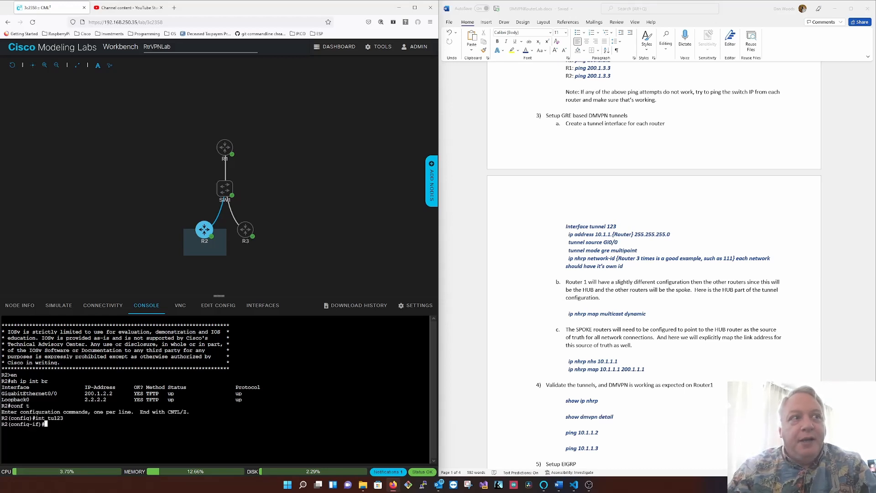
pyautogui.write('ip ')
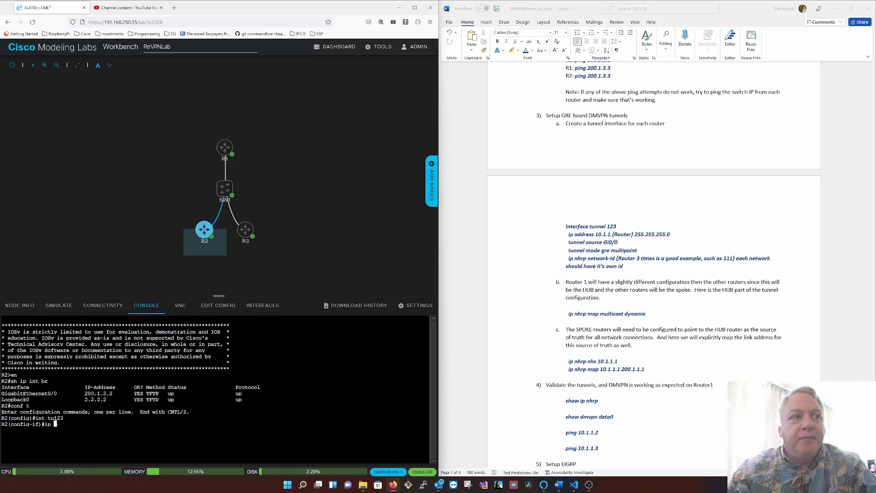
pyautogui.write('add 10.1.1.3')
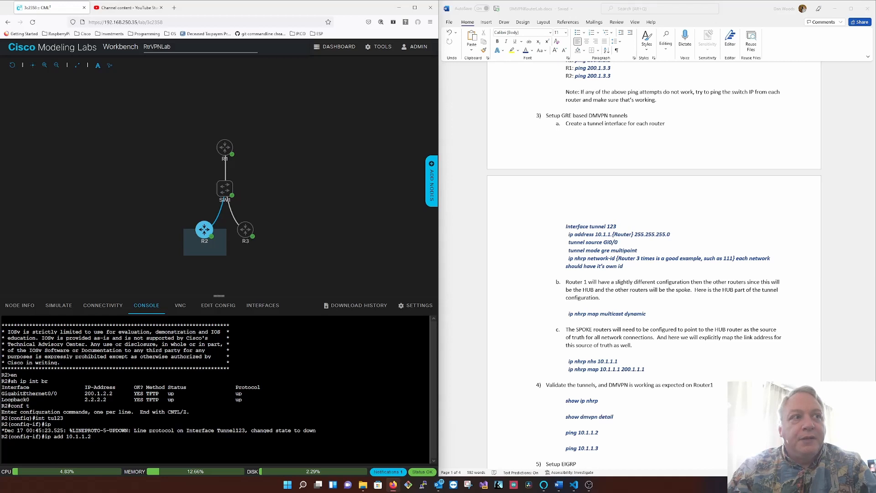
pyautogui.write(' 255.2')
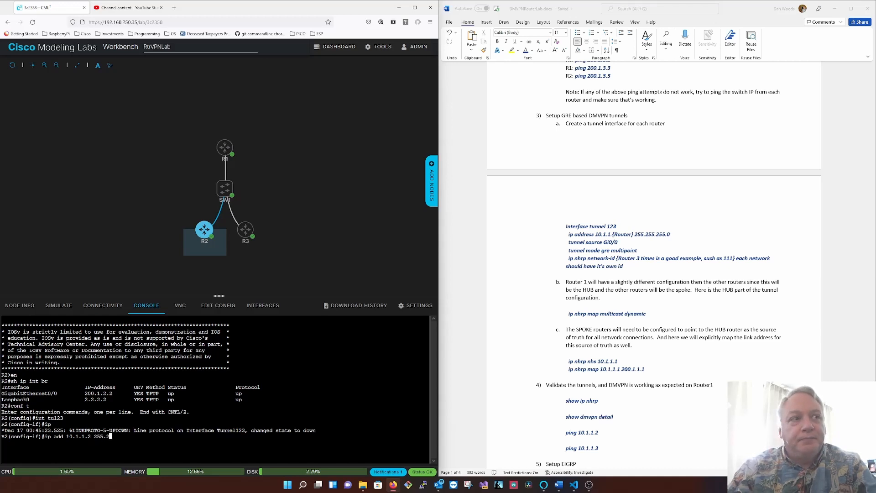
pyautogui.write('55.255.0')
pyautogui.press('Return')
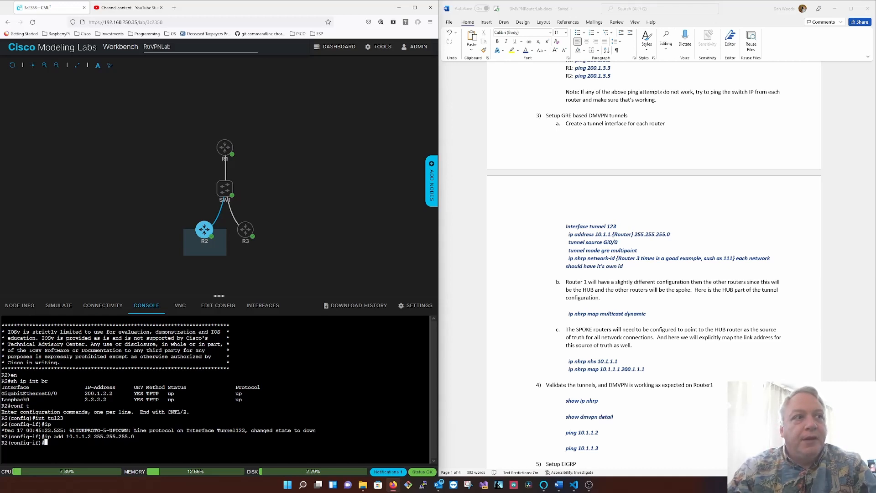
# - Set the source of R2's tunnel 123 to interface gi0/0
pyautogui.write('tu')
pyautogui.press('Tab')
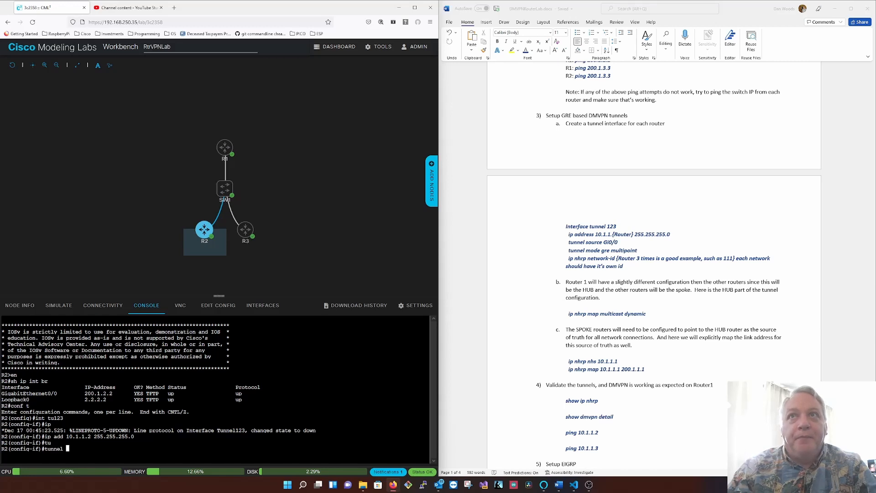
pyautogui.write('so')
pyautogui.press('Tab')
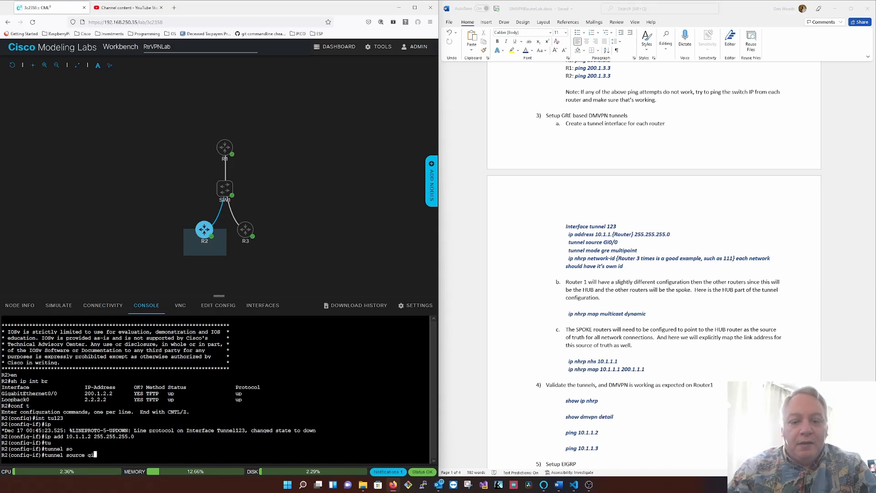
pyautogui.write('gi0/0')
pyautogui.press('Return')
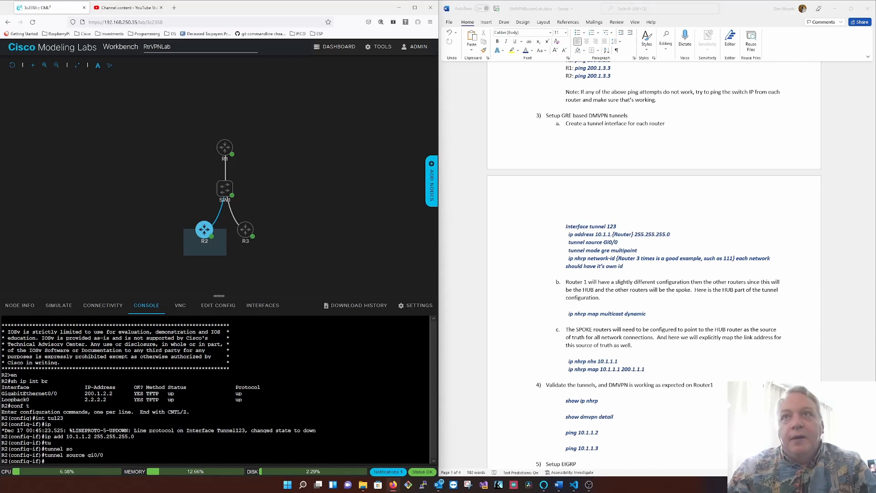
# - Set the mode of R2's tunnel interface to GRE multipoint
pyautogui.write('tu mo')
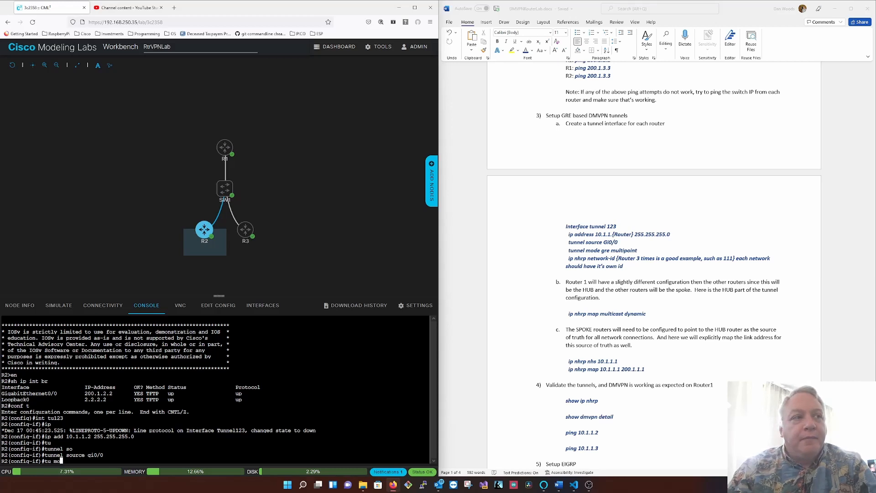
pyautogui.write(' gre ')
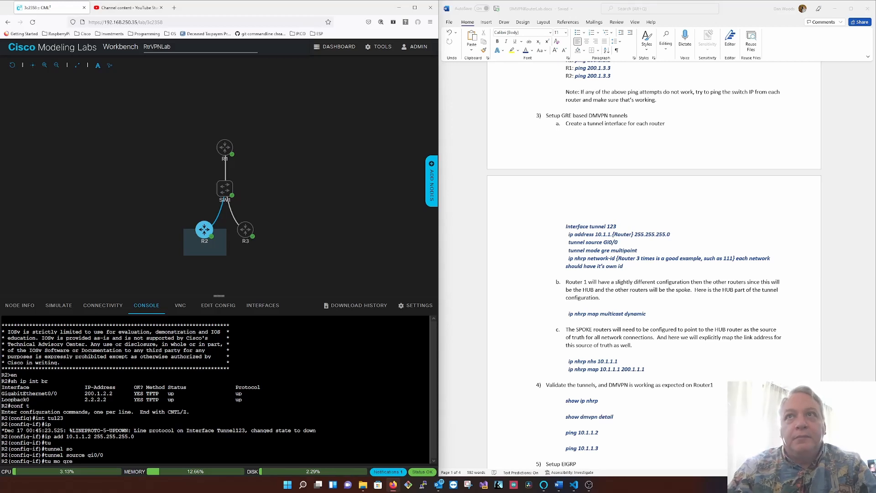
pyautogui.write('ul')
pyautogui.press('Return')
pyautogui.press('Up')
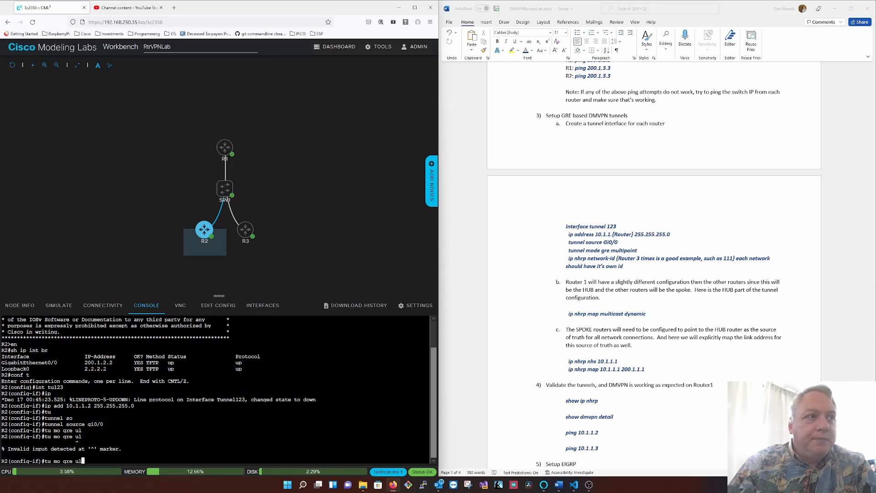
pyautogui.press('BackSpace')
pyautogui.press('BackSpace')
pyautogui.write(',')
pyautogui.write('ul')
pyautogui.press('Tab')
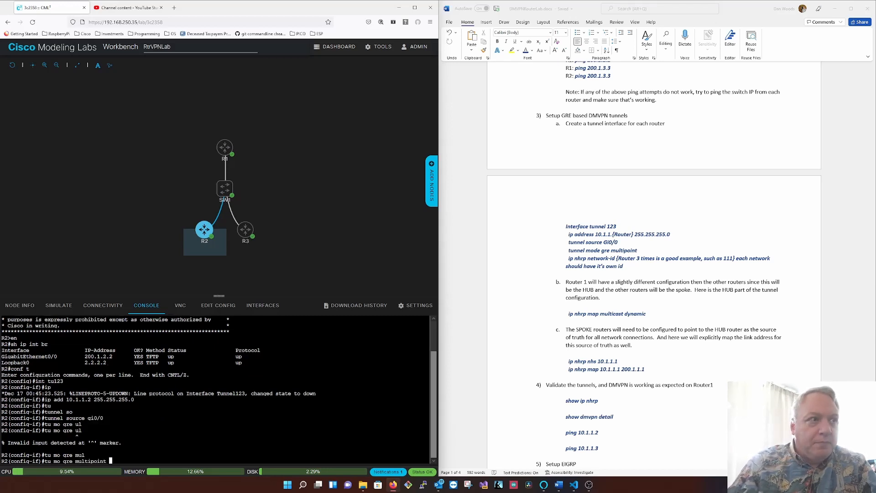
pyautogui.press('Return')
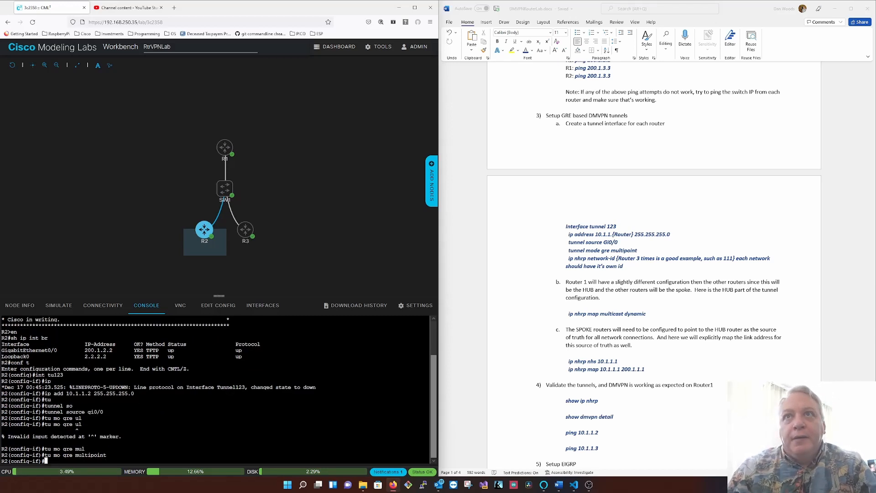
# - Assign NHRP network ID 222 to R2's tunnel interface
pyautogui.write('ip nhr')
pyautogui.press('Tab')
pyautogui.write('net')
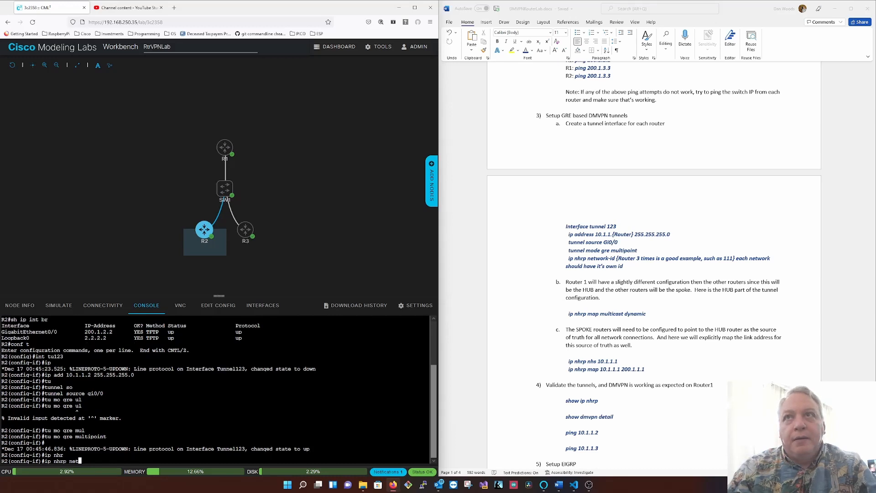
pyautogui.press('Tab')
pyautogui.write('222')
pyautogui.press('Return')
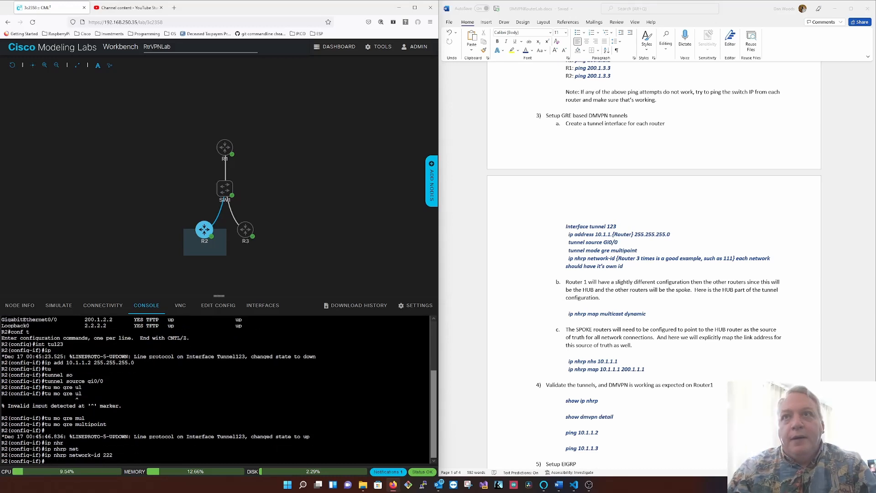
# - Check the spoke commands in the lab guide and set 10.1.1.1 as the NHRP next-hop server on R2's tunnel
pyautogui.click(607, 362)
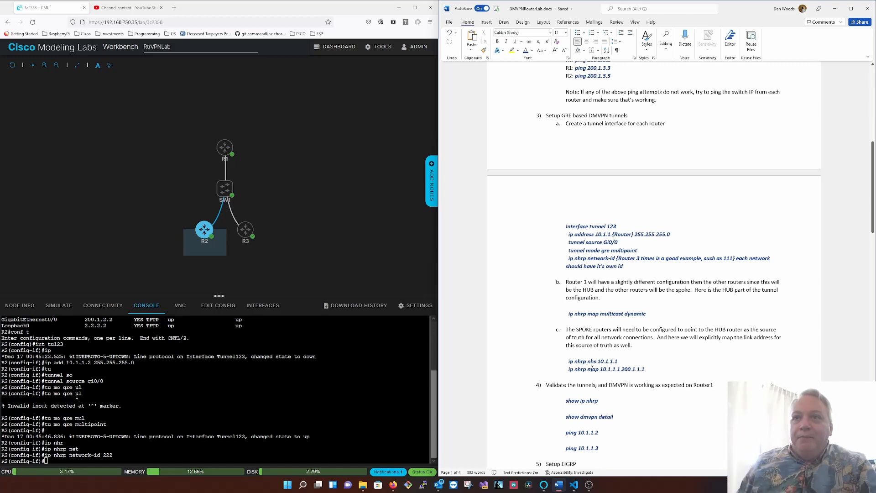
pyautogui.moveTo(607, 367); pyautogui.dragTo(644, 369)
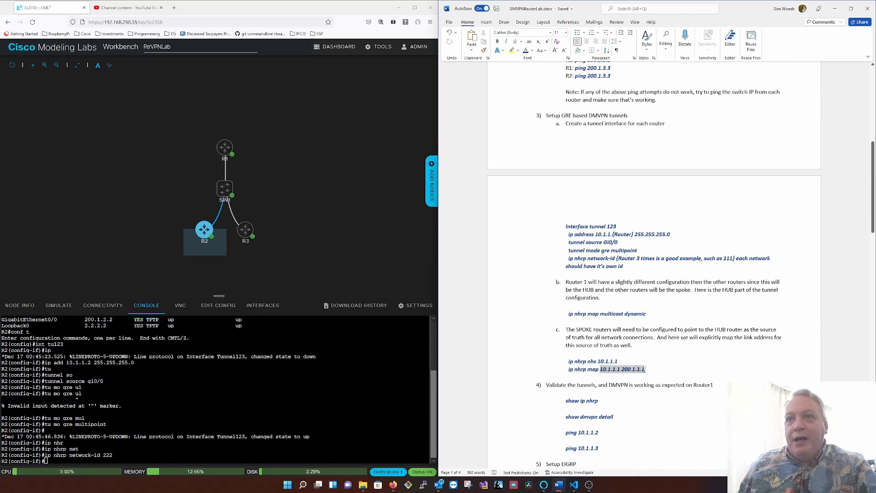
pyautogui.click(662, 374)
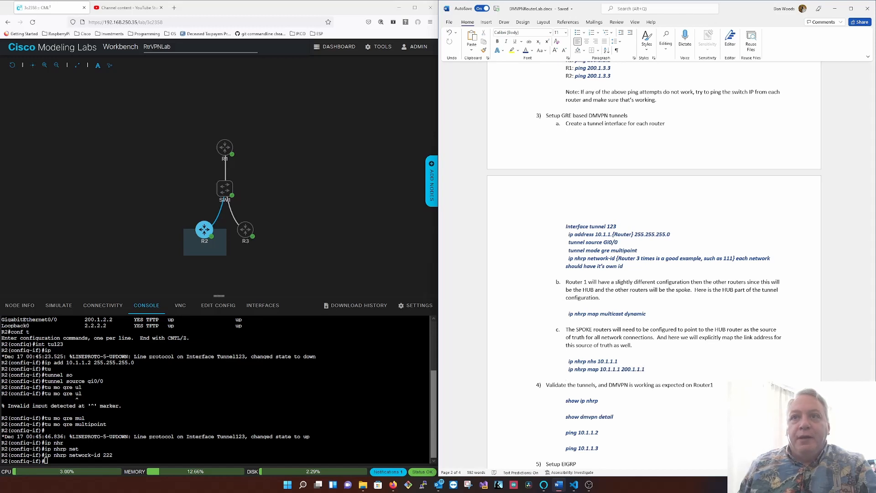
pyautogui.click(44, 458)
pyautogui.write('ip nhr')
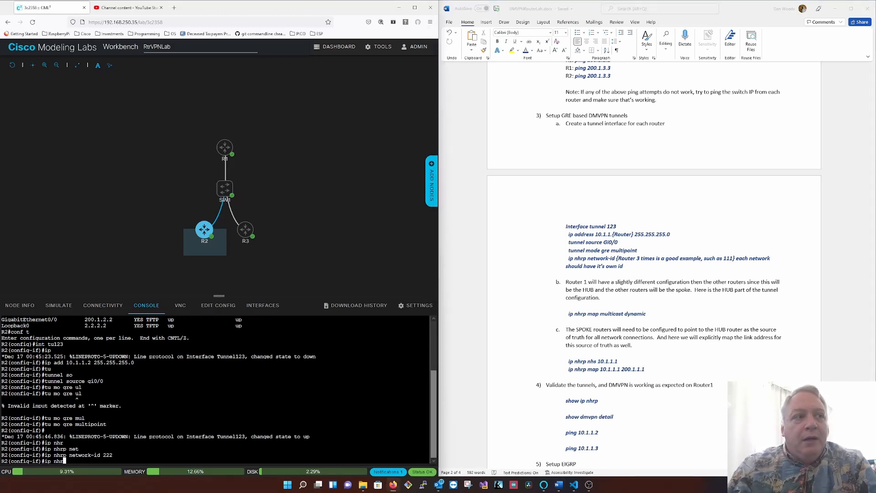
pyautogui.press('Tab')
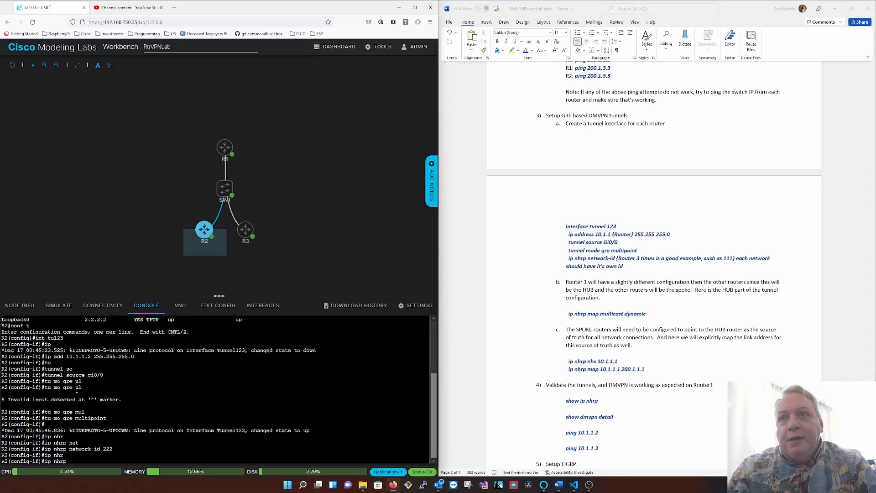
pyautogui.write('nhas')
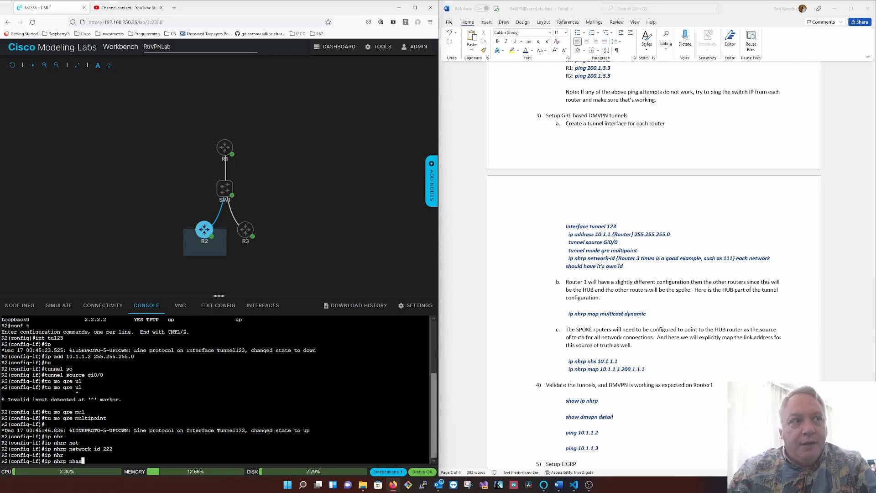
pyautogui.write('10.1.1.1')
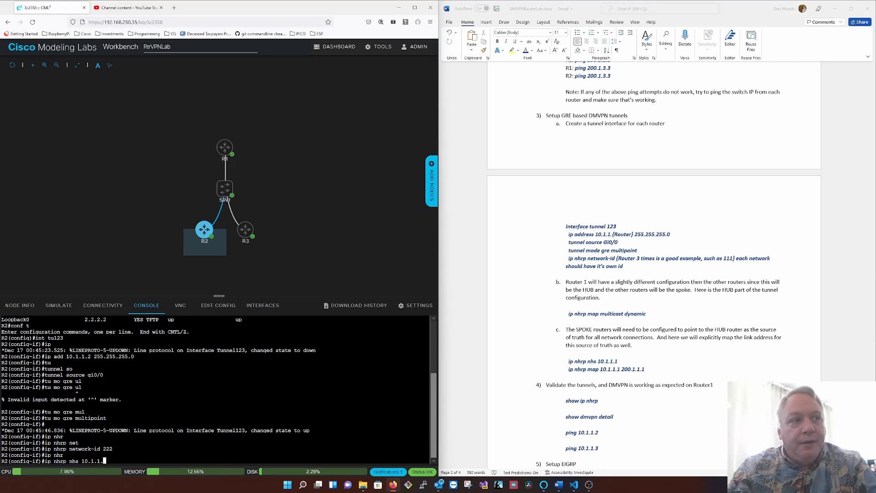
pyautogui.press('Return')
# - Add a static NHRP mapping of 10.1.1.1 to 200.1.1.1 on R2's tunnel
pyautogui.write('ip')
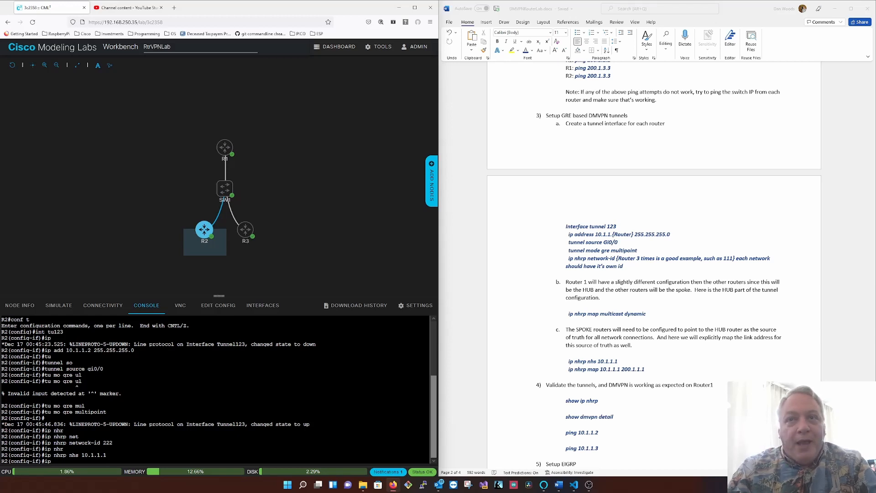
pyautogui.write(' nhr')
pyautogui.press('Tab')
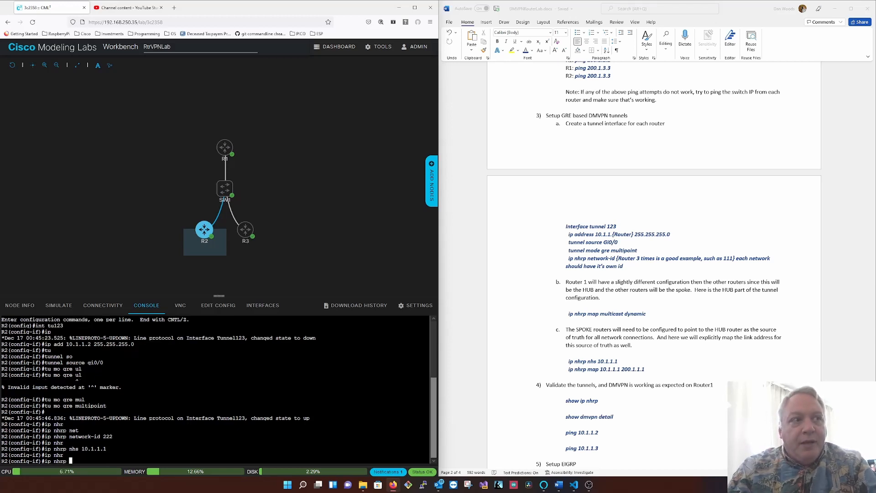
pyautogui.write('10.1.1.')
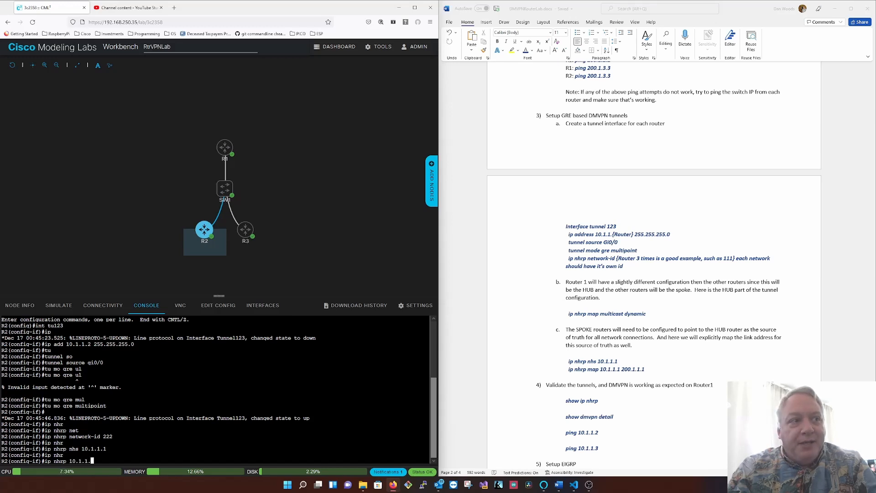
pyautogui.write('200.1.1.1')
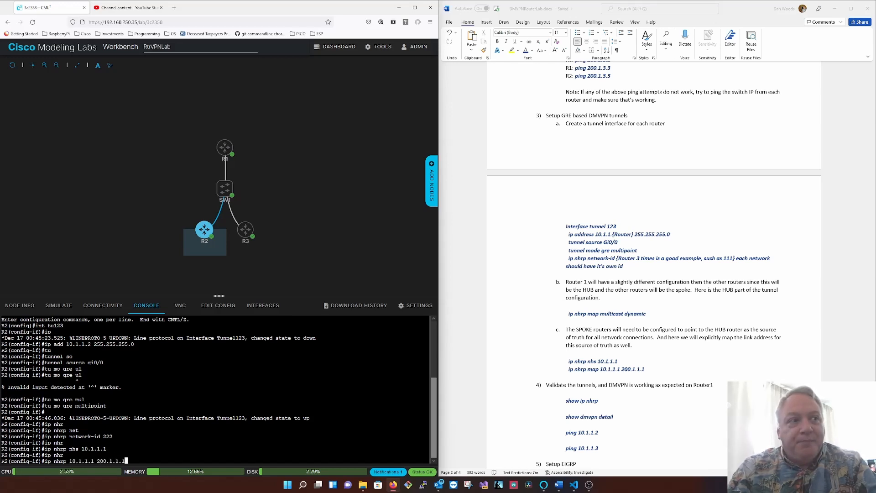
pyautogui.press('Return')
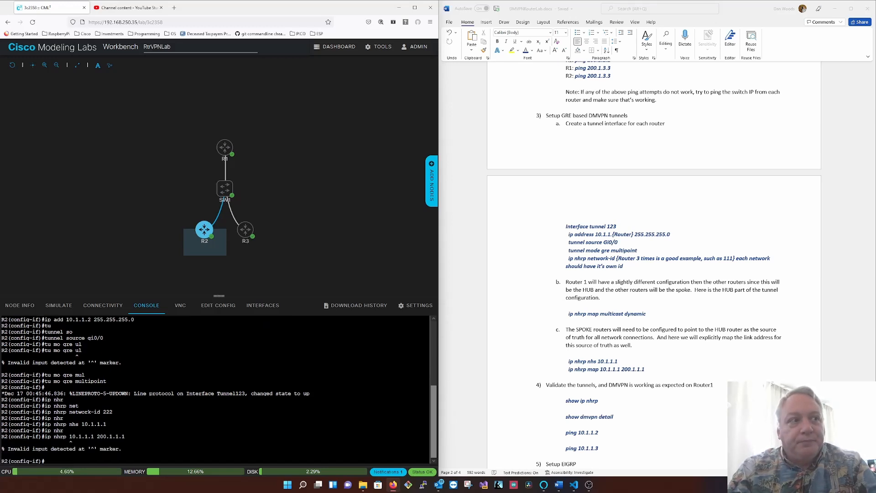
pyautogui.press('Up')
pyautogui.press('Left')
pyautogui.press('Left')
pyautogui.press('Left')
pyautogui.press('Left')
pyautogui.press('Left')
pyautogui.press('Left')
pyautogui.press('Left')
pyautogui.press('Left')
pyautogui.press('Left')
pyautogui.press('Left')
pyautogui.press('Left')
pyautogui.press('Left')
pyautogui.press('Left')
pyautogui.press('Left')
pyautogui.press('Left')
pyautogui.press('Left')
pyautogui.press('Left')
pyautogui.press('Left')
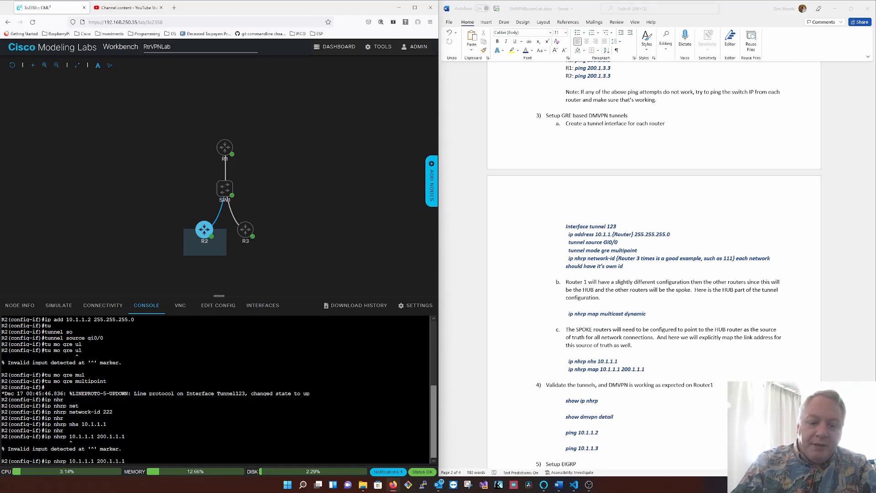
pyautogui.write('map')
pyautogui.press('Return')
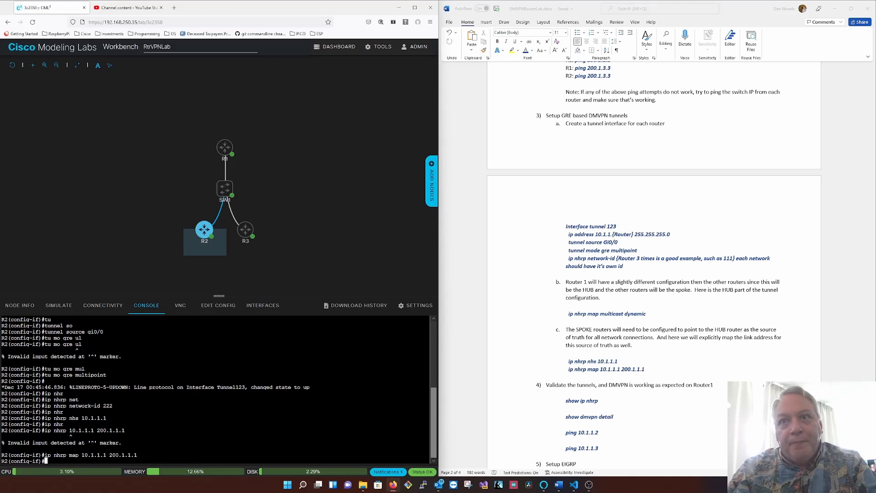
# - Exit configuration mode on R2 and save its configuration
pyautogui.write('end')
pyautogui.press('Return')
pyautogui.write('wr')
pyautogui.press('Return')
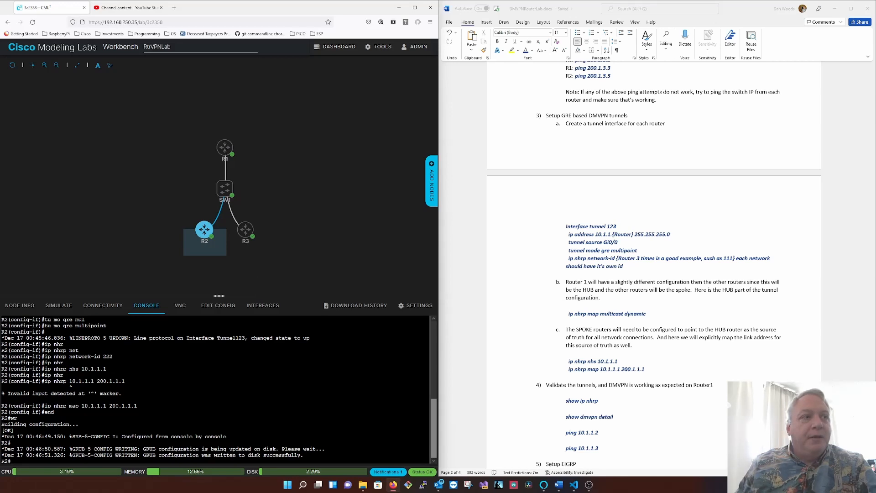
# - Switch to the R3 console, enter privileged mode and show the brief IP interface summary
pyautogui.click(225, 146)
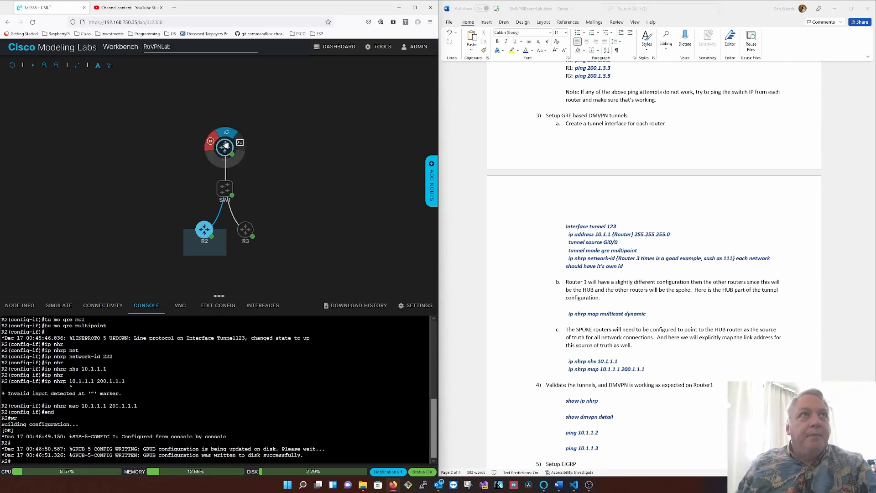
pyautogui.moveTo(247, 234)
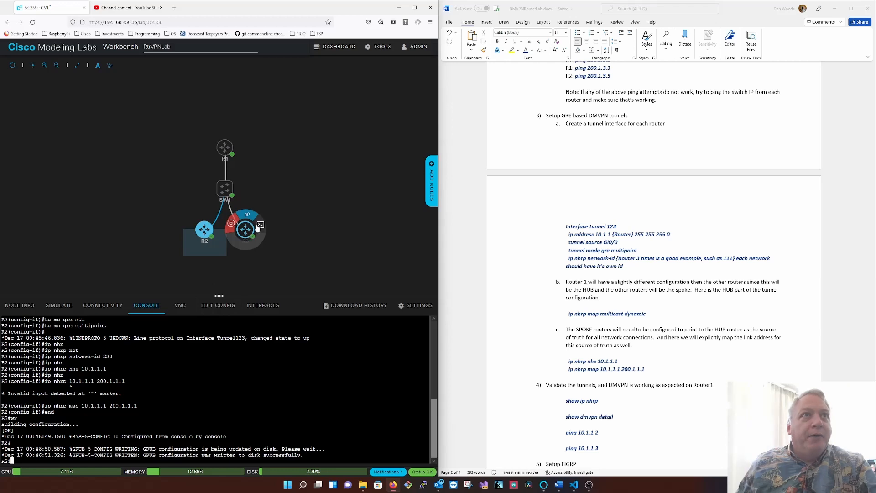
pyautogui.click(259, 226)
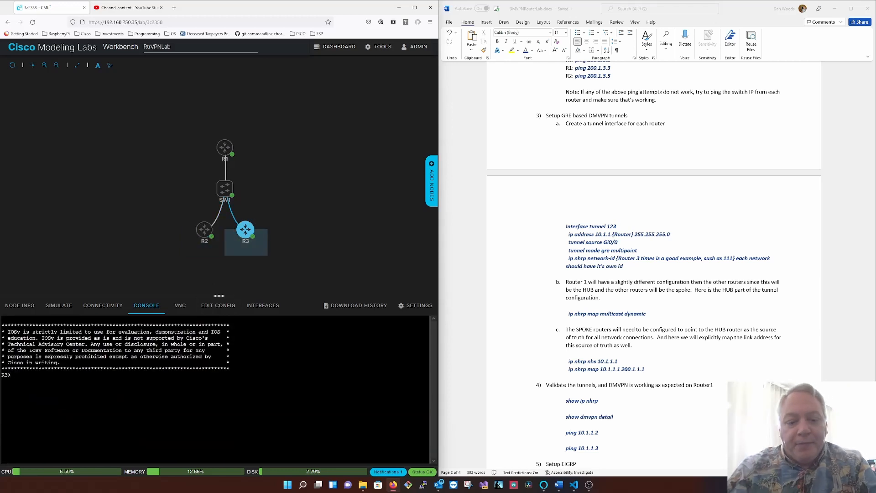
pyautogui.write('e')
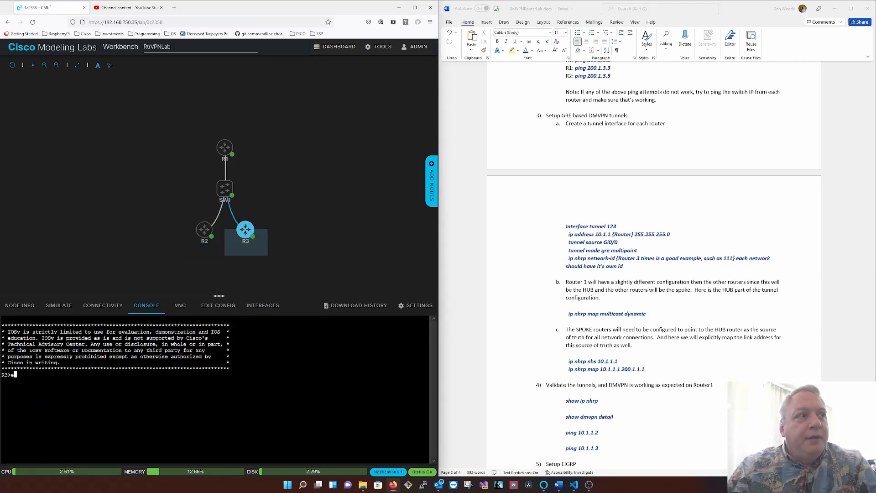
pyautogui.write('n')
pyautogui.press('Return')
pyautogui.write('sh ')
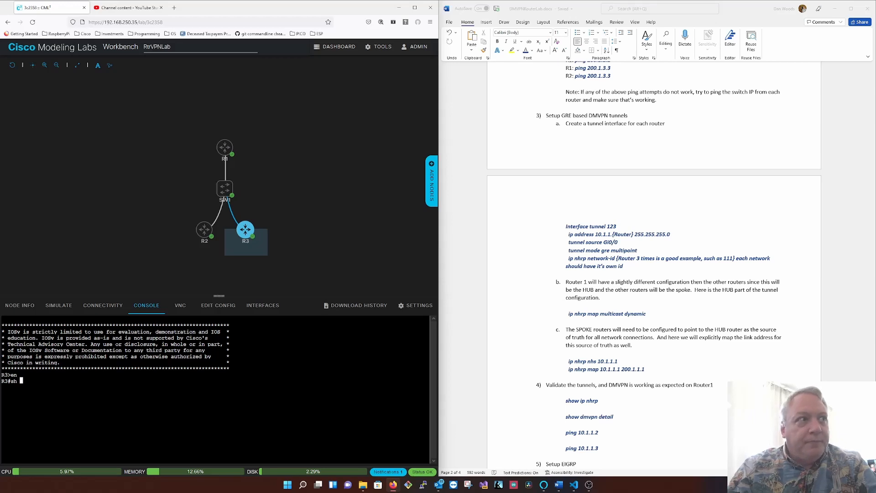
pyautogui.write('ip int br')
pyautogui.press('Return')
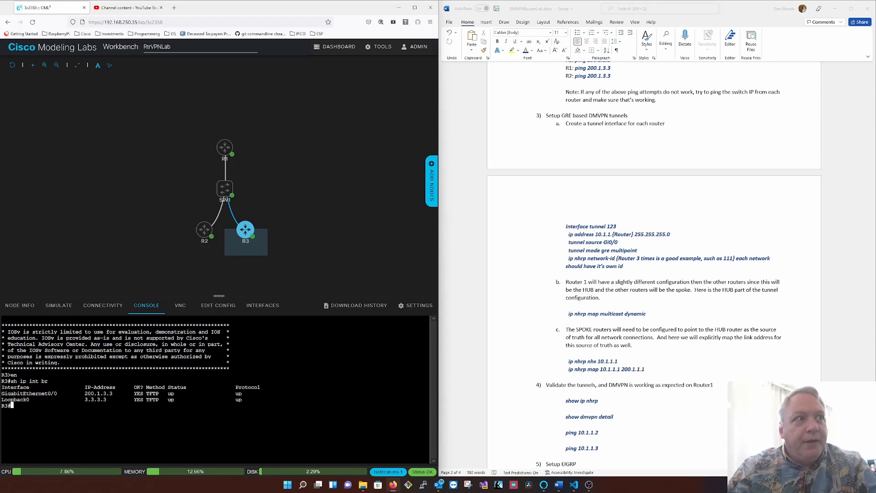
# - Enter global configuration mode on R3 and create tunnel interface 123
pyautogui.write('conf t')
pyautogui.press('Return')
pyautogui.write('int tu123')
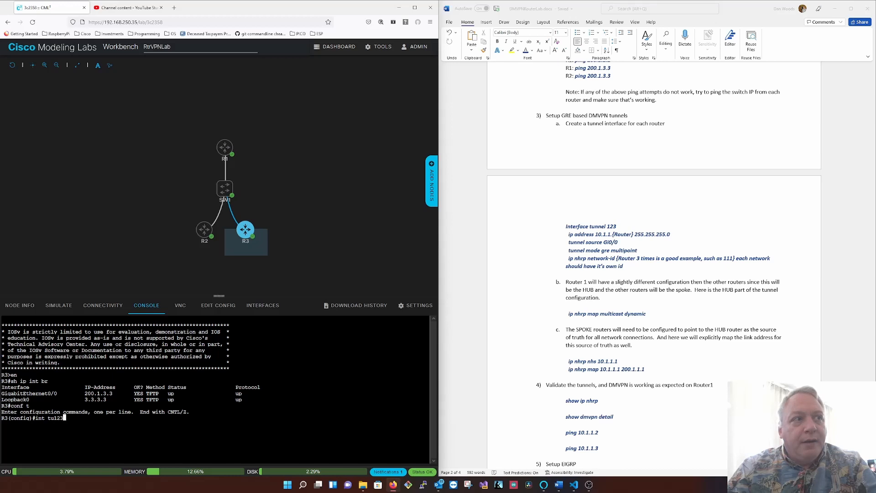
pyautogui.press('Return')
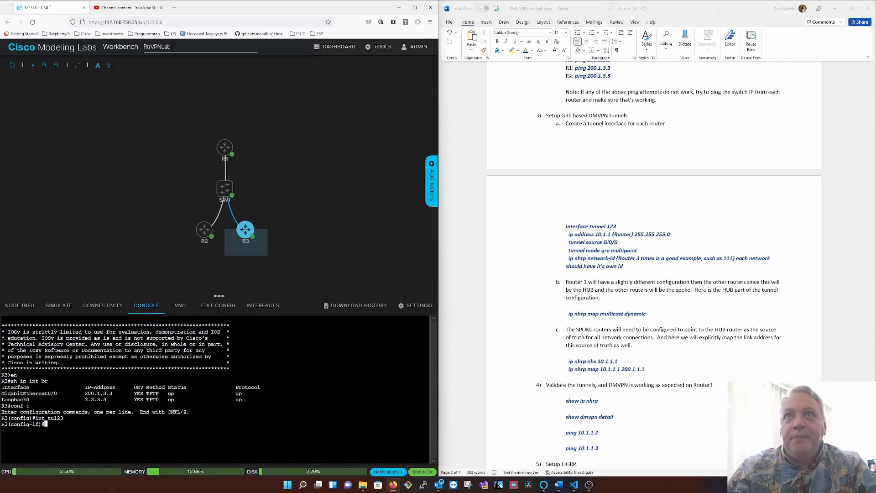
# - Assign the IP address 10.1.1.3 with mask 255.255.255.0 to R3's tunnel interface
pyautogui.write('ipo ad')
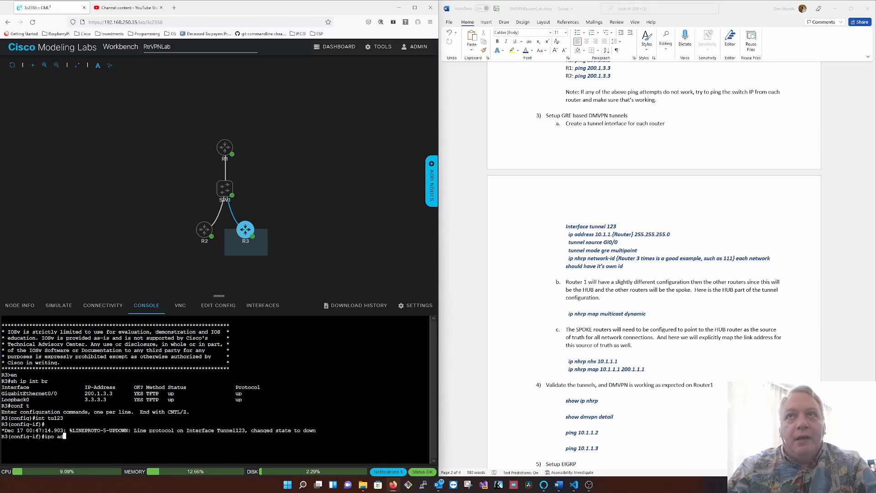
pyautogui.write('d 10.1.1.3 ')
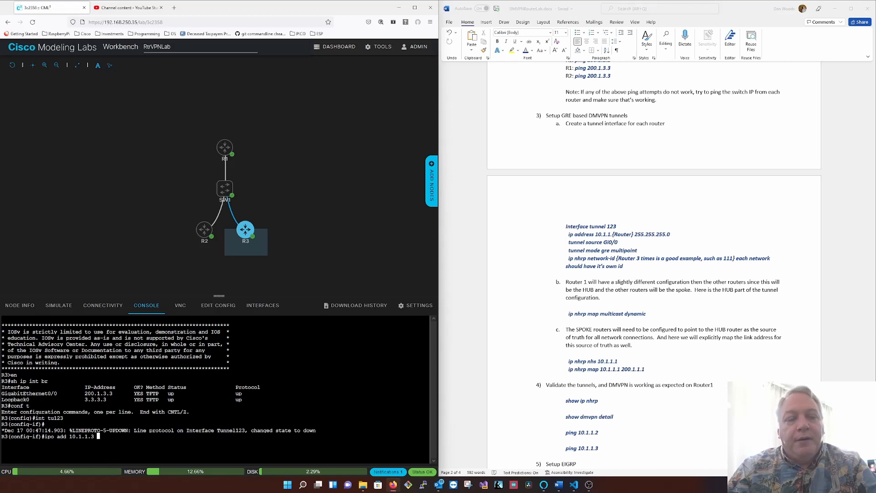
pyautogui.write('255.255.255.0')
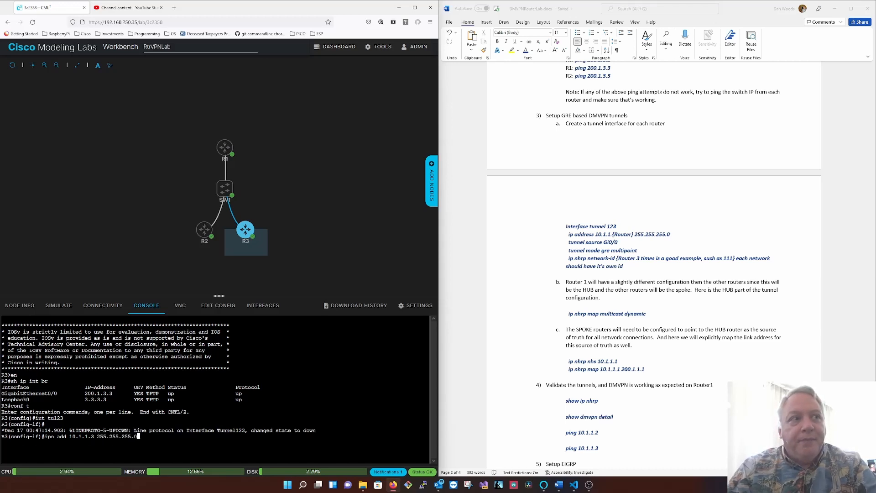
pyautogui.press('Return')
pyautogui.press('Up')
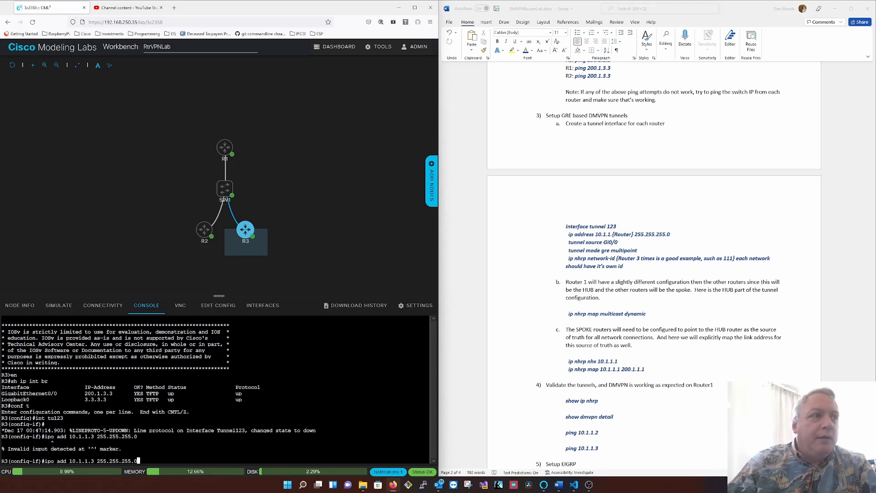
pyautogui.press('BackSpace')
pyautogui.write('0')
pyautogui.press('Left')
pyautogui.press('Left')
pyautogui.press('Left')
pyautogui.press('Left')
pyautogui.press('Left')
pyautogui.press('Left')
pyautogui.press('Left')
pyautogui.press('Left')
pyautogui.press('Left')
pyautogui.press('Left')
pyautogui.press('Left')
pyautogui.press('Left')
pyautogui.press('Left')
pyautogui.press('Left')
pyautogui.press('Left')
pyautogui.press('Left')
pyautogui.press('Left')
pyautogui.press('Left')
pyautogui.press('Left')
pyautogui.press('Left')
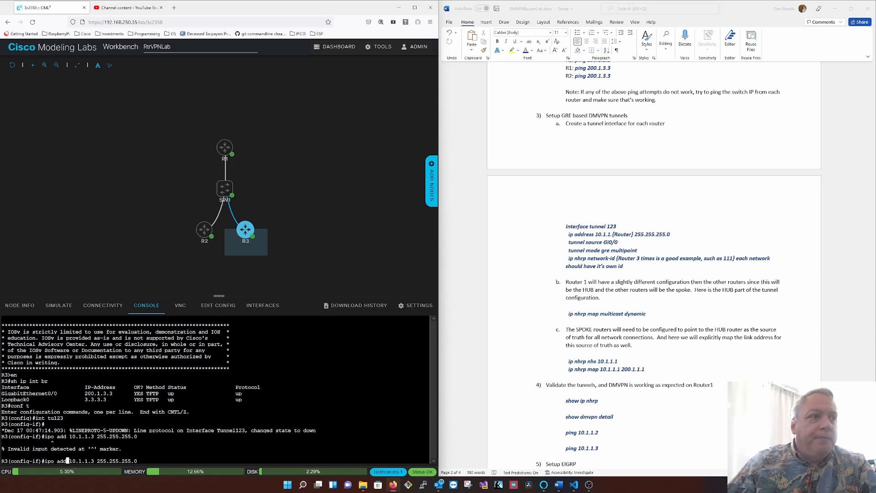
pyautogui.press('BackSpace')
pyautogui.press('Return')
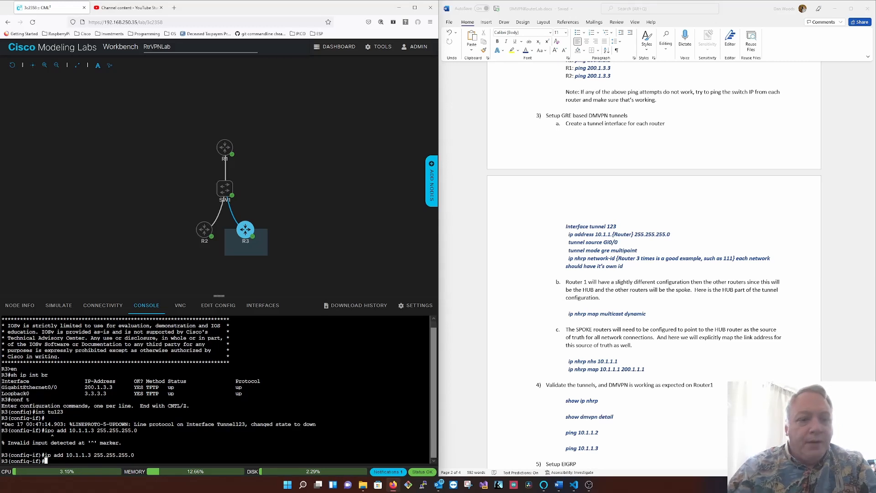
# - Set gi0/0 as the source of R3's tunnel and its mode to GRE multipoint
pyautogui.write('tu so')
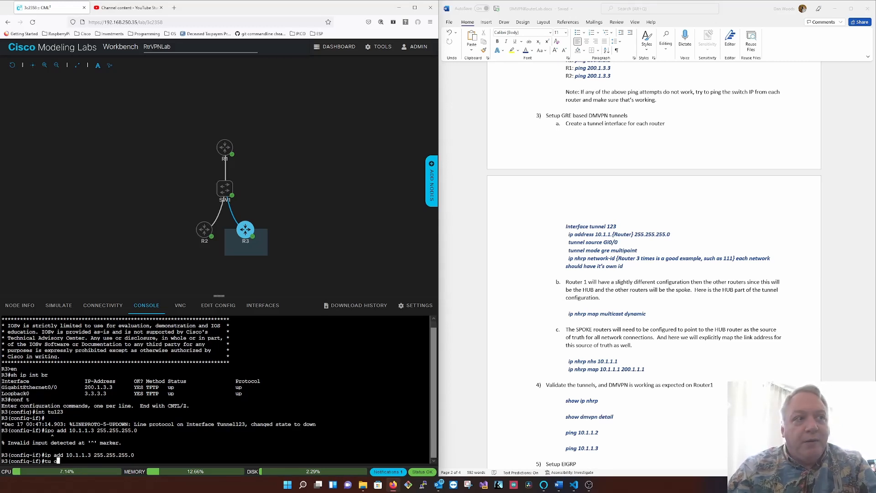
pyautogui.press('BackSpace')
pyautogui.press('BackSpace')
pyautogui.write('so gi')
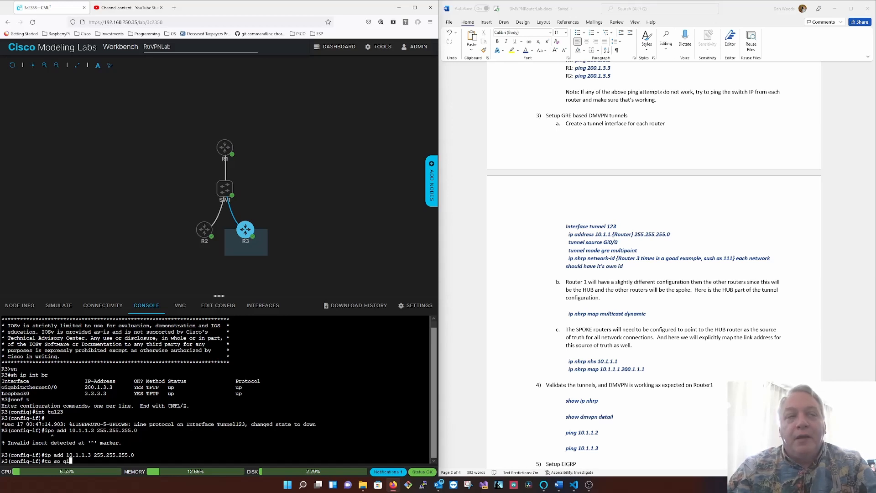
pyautogui.write('0/0/')
pyautogui.press('Return')
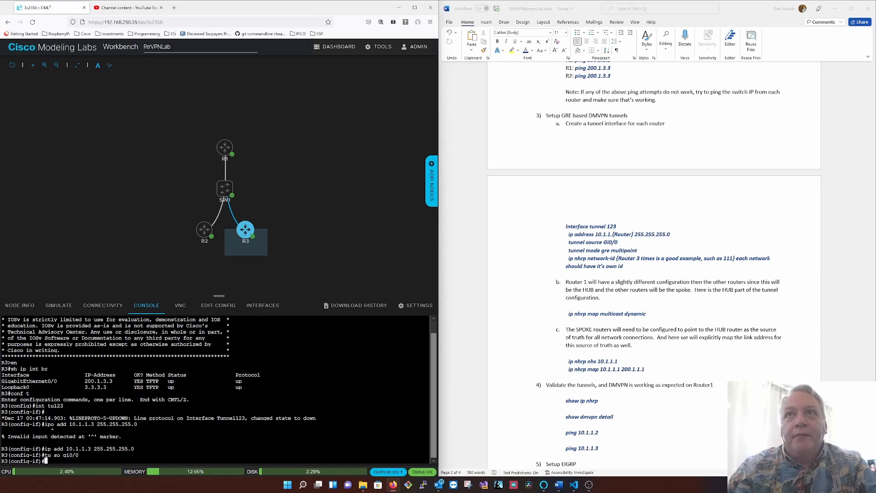
pyautogui.write('tu mo gre m')
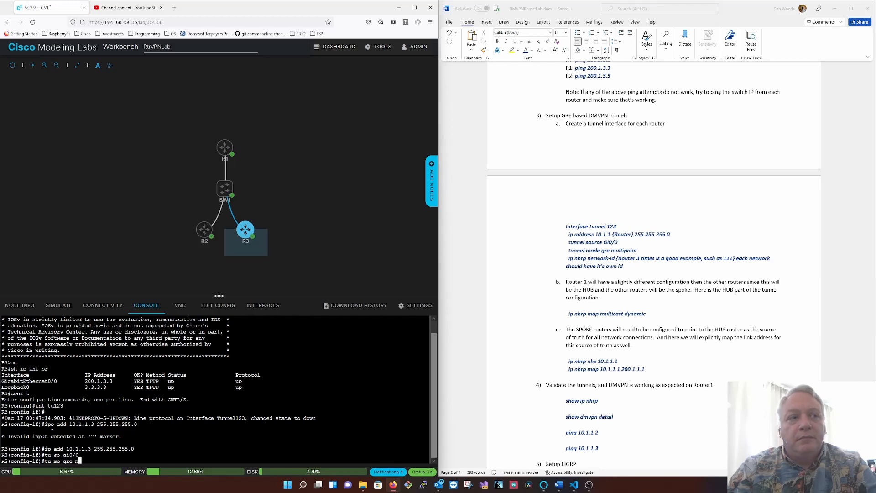
pyautogui.write('ult')
pyautogui.press('Return')
# - Set the NHRP network ID to 333 on R3's tunnel
pyautogui.write('ip nhr')
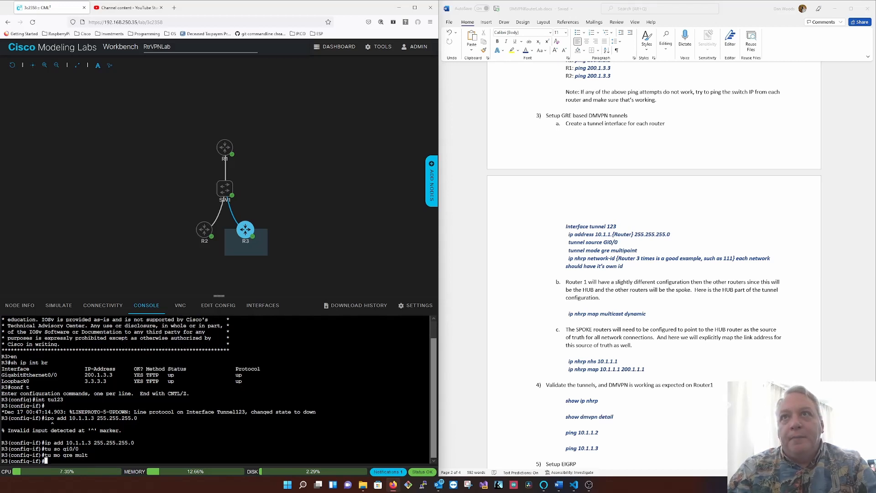
pyautogui.press('Tab')
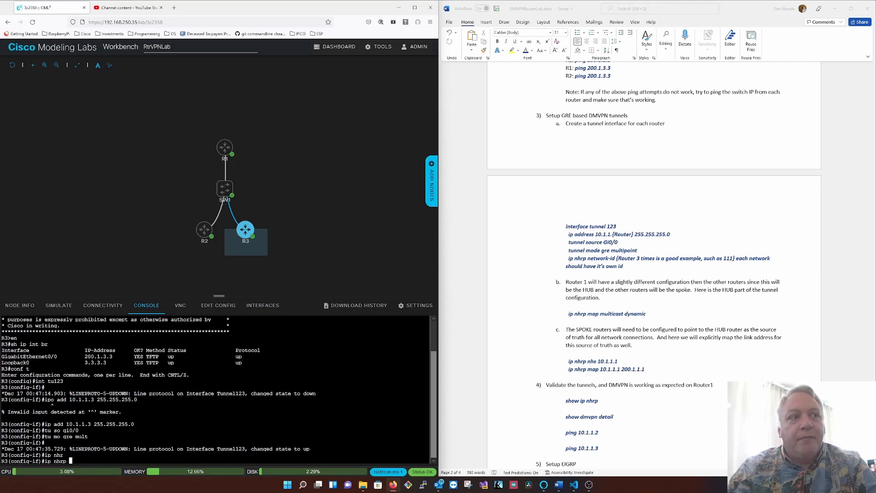
pyautogui.write('net')
pyautogui.press('Tab')
pyautogui.write('333')
pyautogui.press('Return')
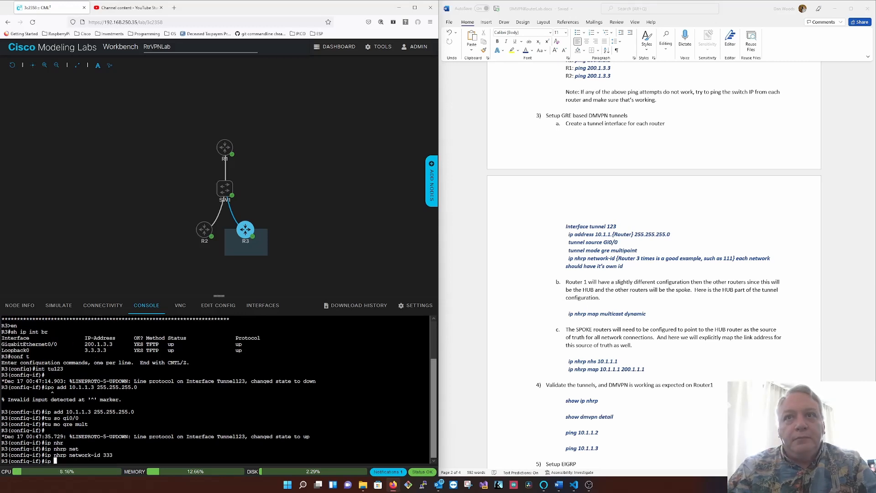
# - Set 10.1.1.1 as the NHRP next-hop server on R3's tunnel
pyautogui.write('nhr')
pyautogui.press('Tab')
pyautogui.write('nhs ')
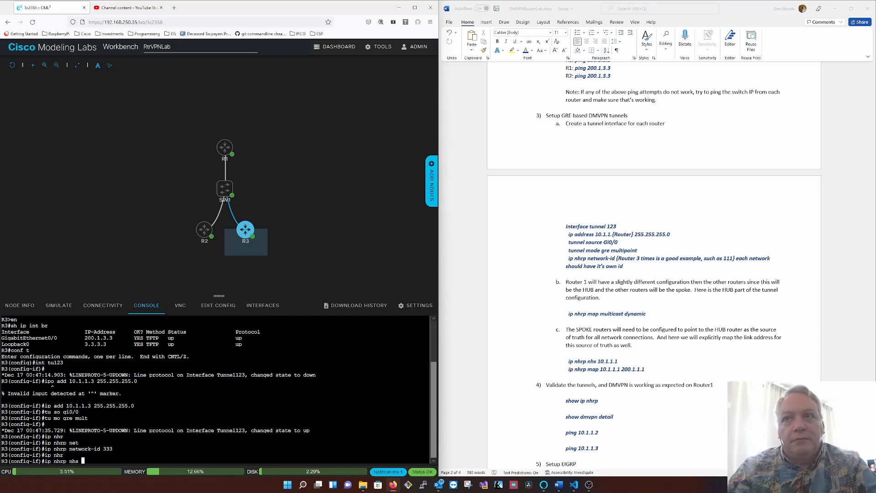
pyautogui.write('10.1.1.1')
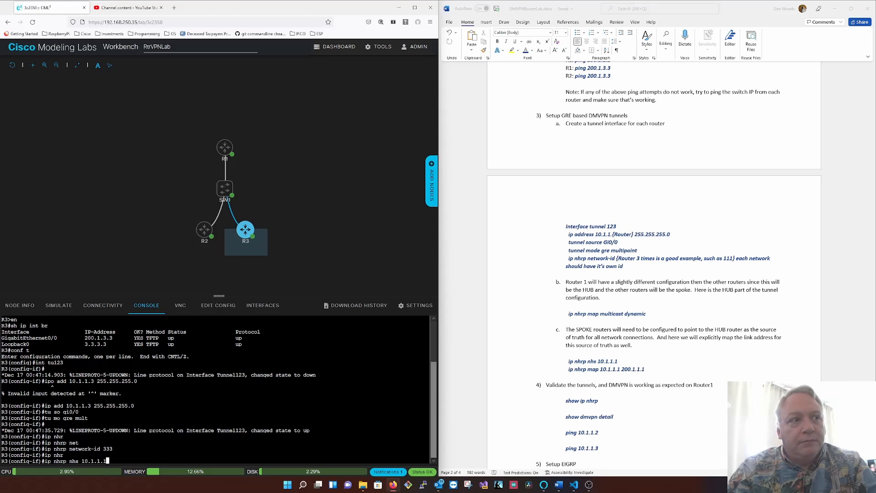
pyautogui.press('Return')
# - Add a static NHRP mapping of 10.1.1.1 to 200.1.1.1 on R3's tunnel
pyautogui.write('ip nhr')
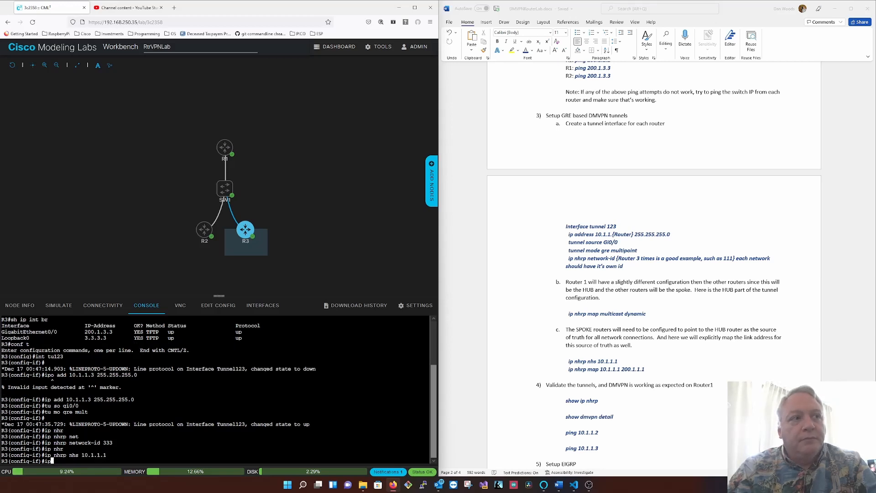
pyautogui.press('Tab')
pyautogui.write('map ')
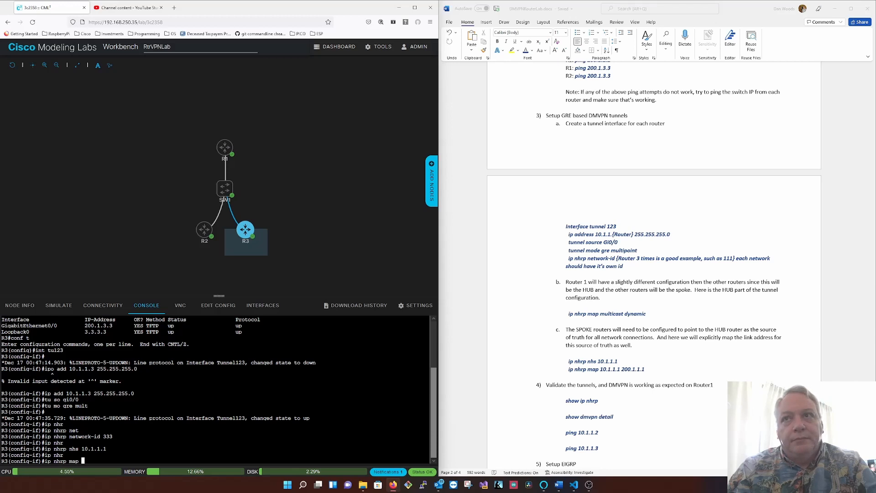
pyautogui.write('10.2.2.2 2001')
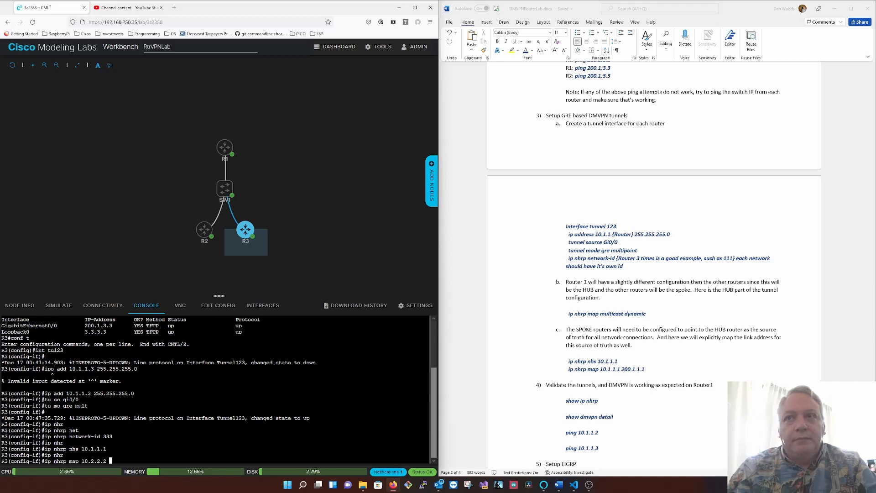
pyautogui.press('BackSpace')
pyautogui.press('BackSpace')
pyautogui.press('BackSpace')
pyautogui.press('BackSpace')
pyautogui.press('BackSpace')
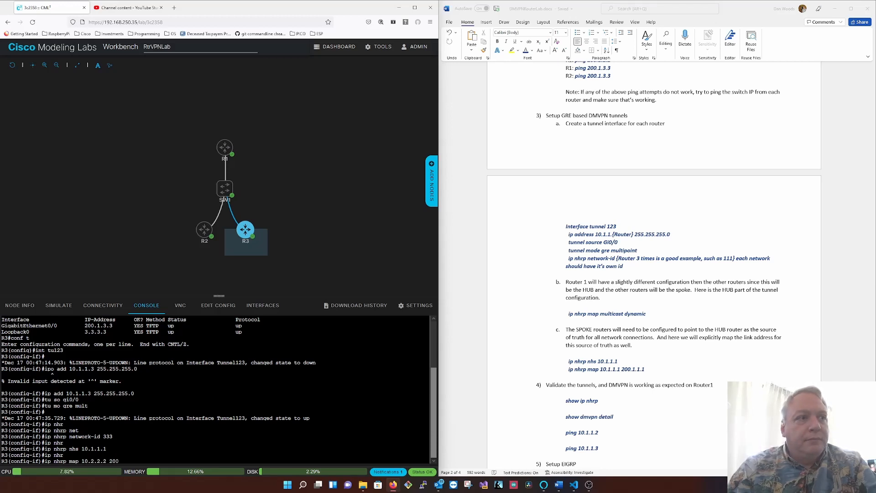
pyautogui.press('BackSpace')
pyautogui.press('BackSpace')
pyautogui.press('BackSpace')
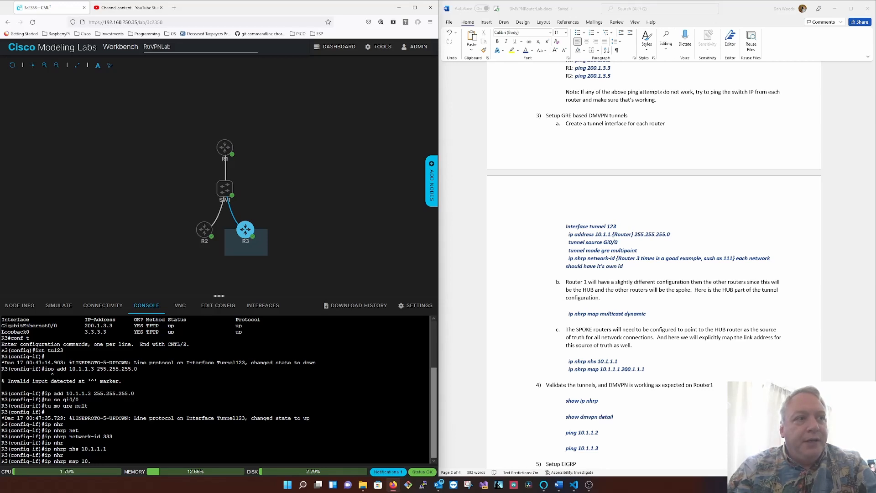
pyautogui.write('1.1.1 2100')
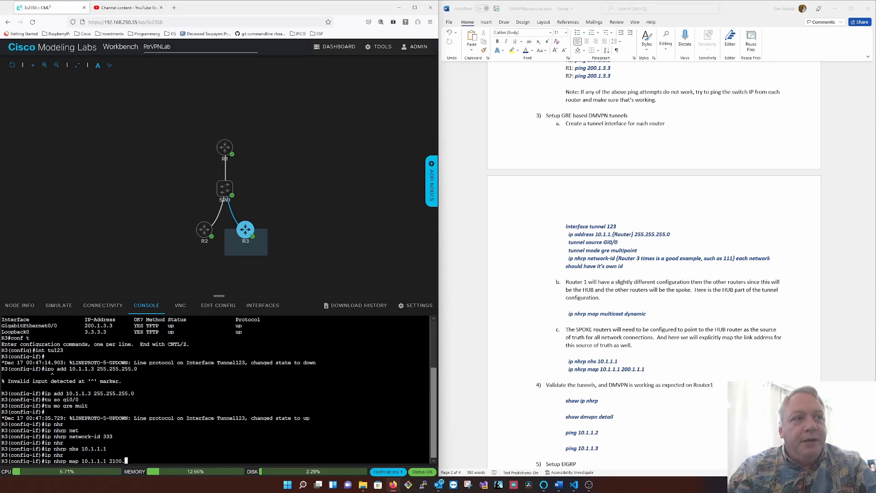
pyautogui.press('BackSpace')
pyautogui.write('0')
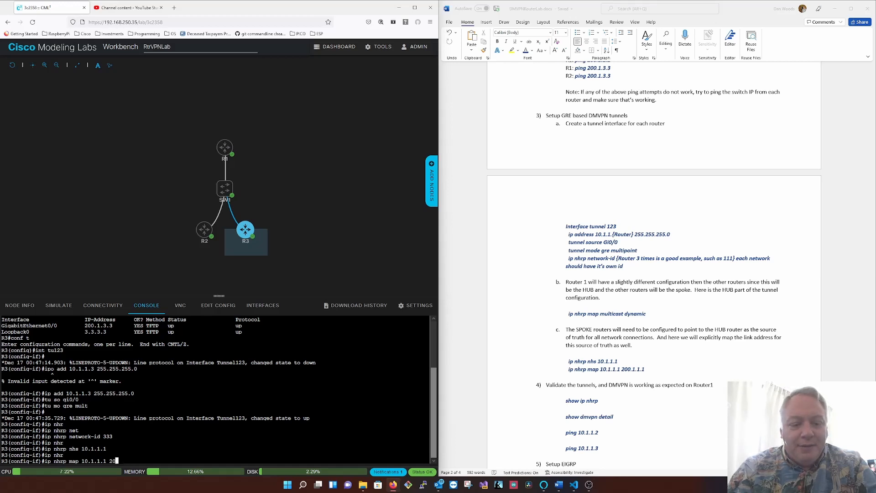
pyautogui.write('0.1.1.1')
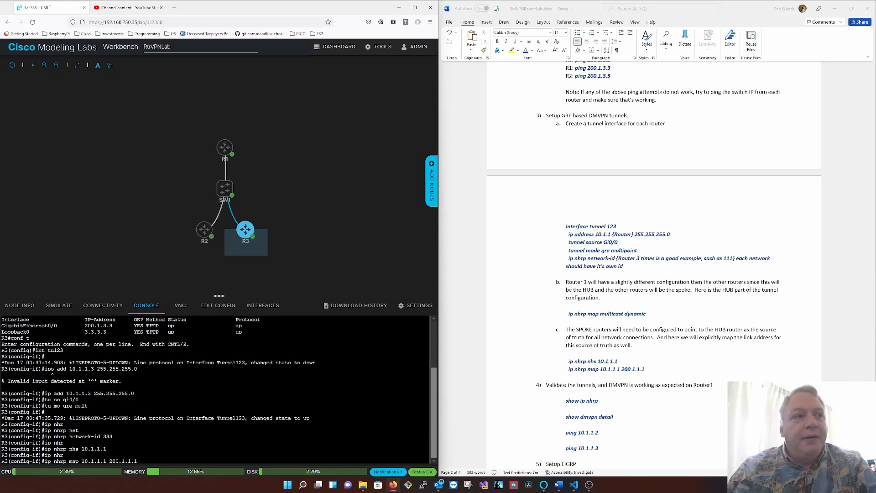
pyautogui.press('Return')
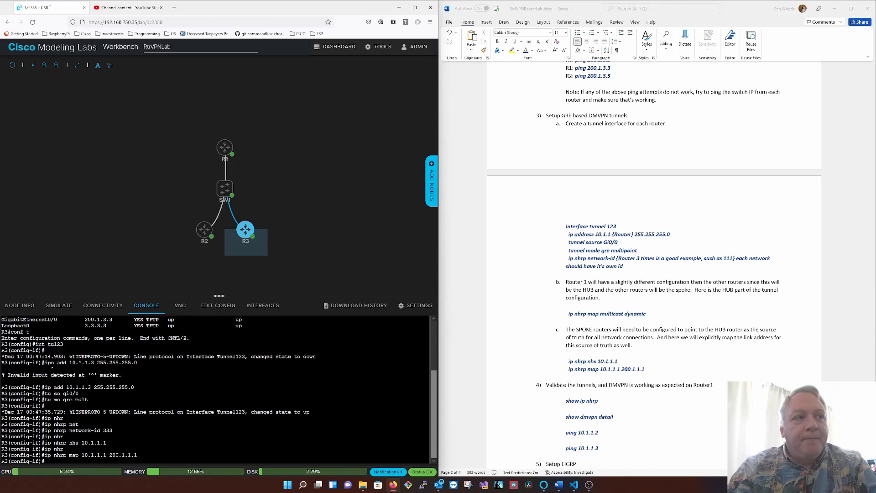
# - Exit configuration mode on R3 and save its configuration
pyautogui.write('end')
pyautogui.press('Return')
pyautogui.write('wr')
pyautogui.press('Return')
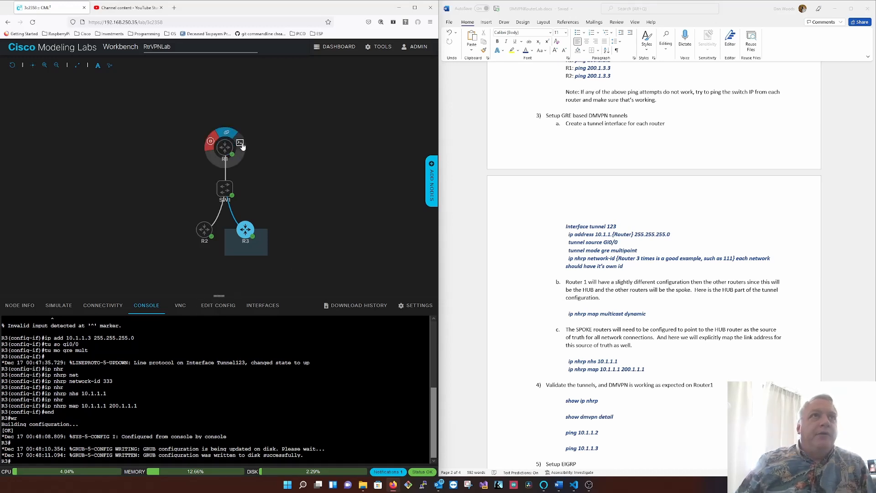
# - Switch to the R1 console, show the IP NHRP table and examine the spokes' tunnel and NBMA addresses
pyautogui.click(223, 147)
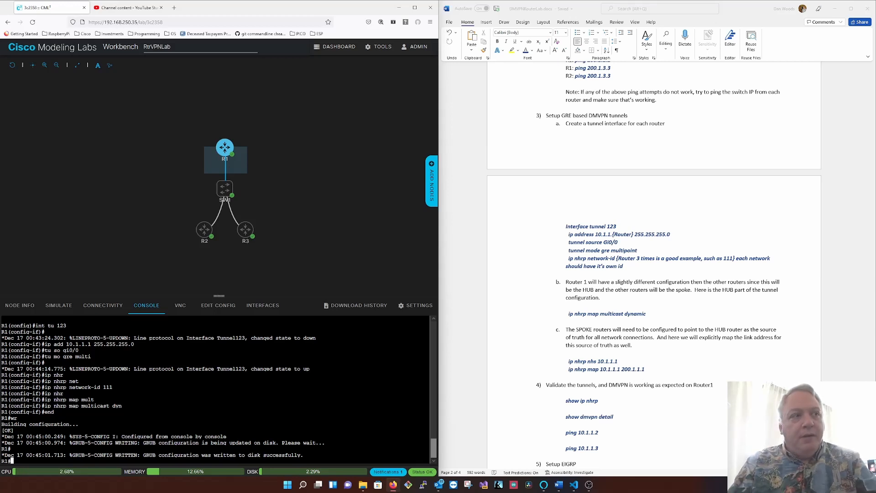
pyautogui.press('Return')
pyautogui.write('sh ip n')
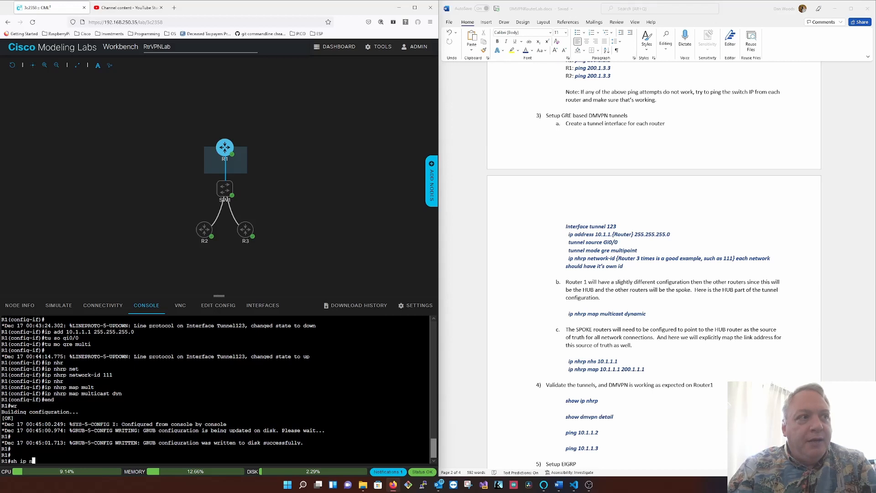
pyautogui.write('hr p')
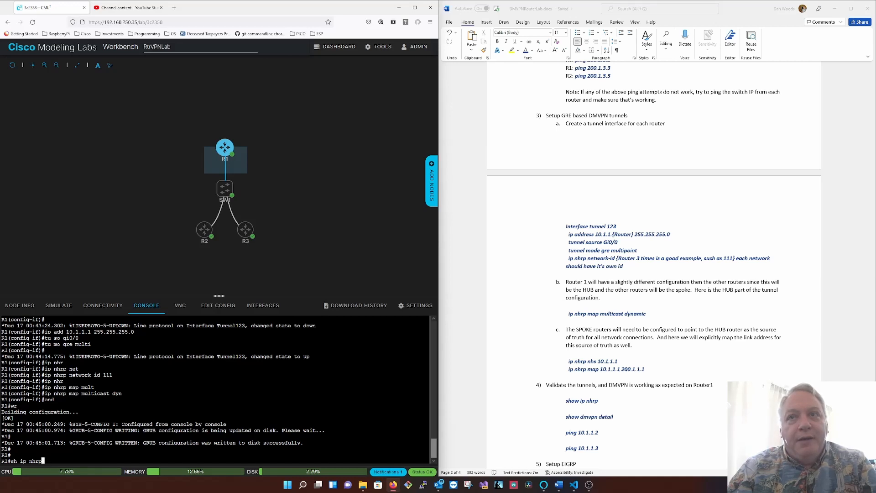
pyautogui.press('Return')
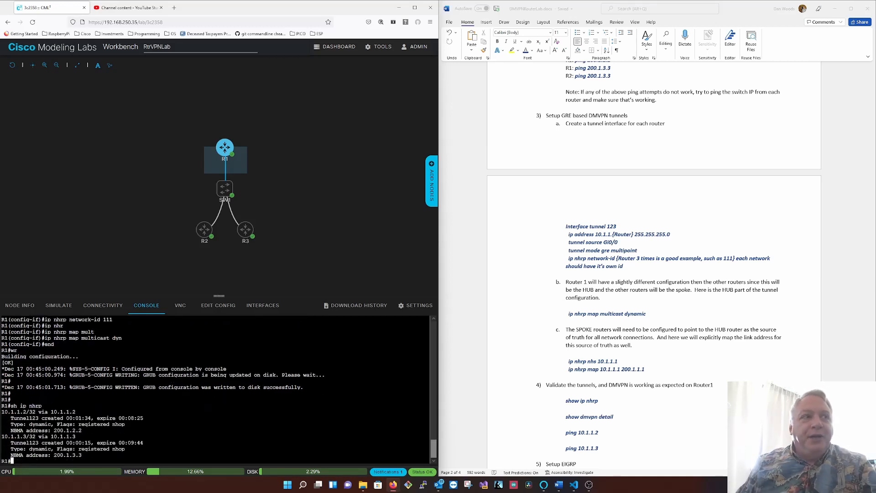
pyautogui.moveTo(85, 411); pyautogui.dragTo(48, 411)
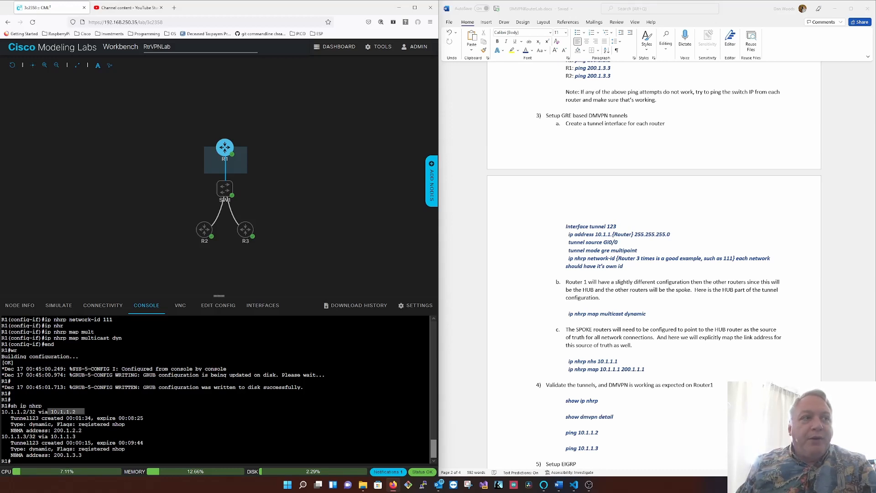
pyautogui.moveTo(82, 436); pyautogui.dragTo(38, 436)
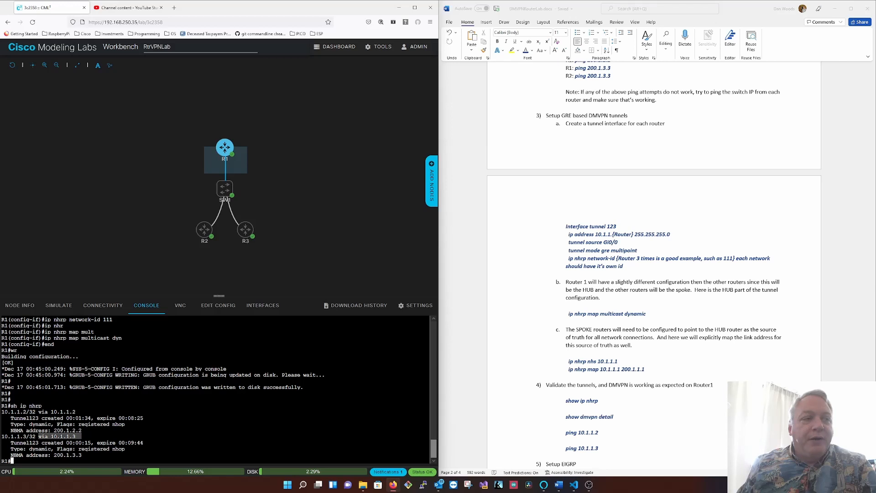
pyautogui.click(40, 437)
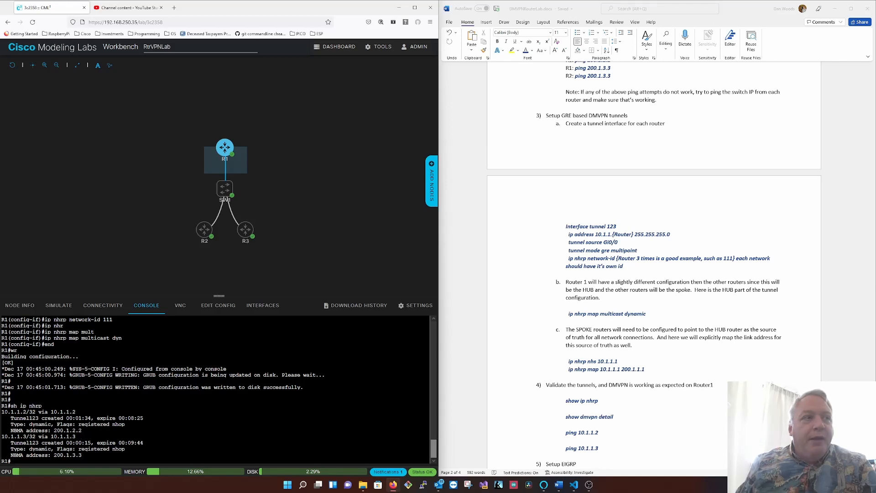
pyautogui.moveTo(52, 411); pyautogui.dragTo(80, 431)
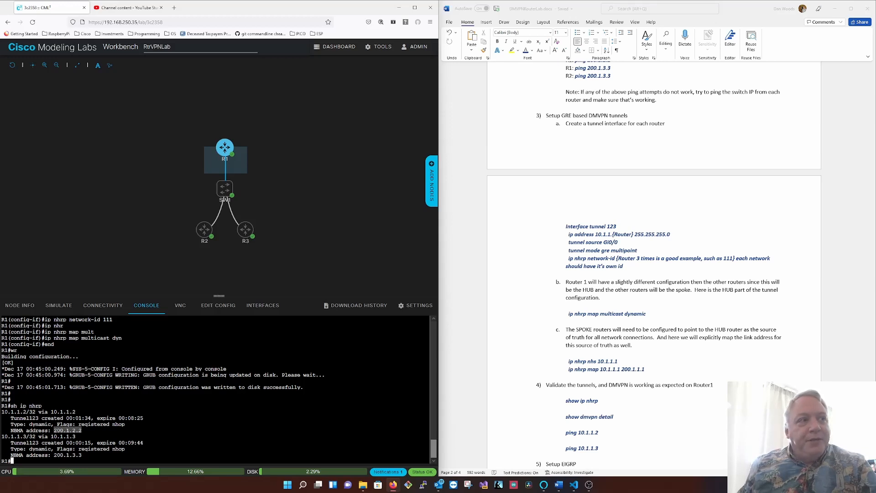
# - Show the detailed DMVPN status on R1 and page through the whole output
pyautogui.moveTo(9, 405); pyautogui.dragTo(41, 406)
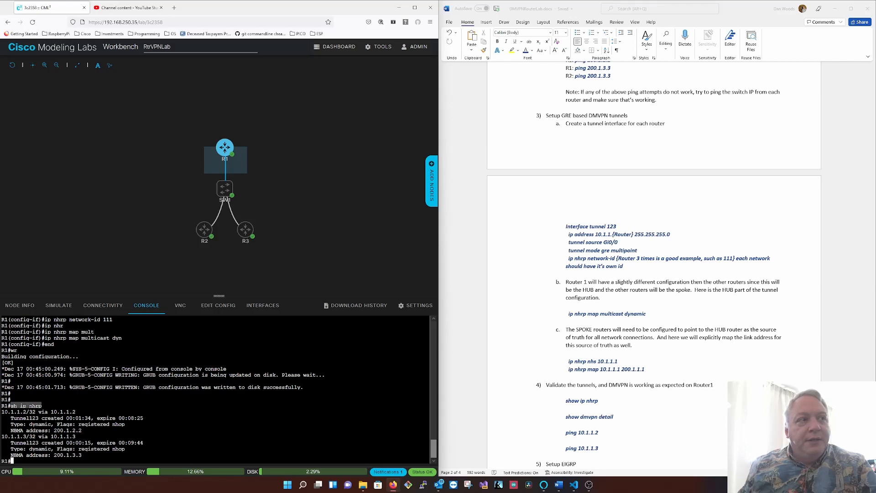
pyautogui.moveTo(161, 424); pyautogui.dragTo(152, 460)
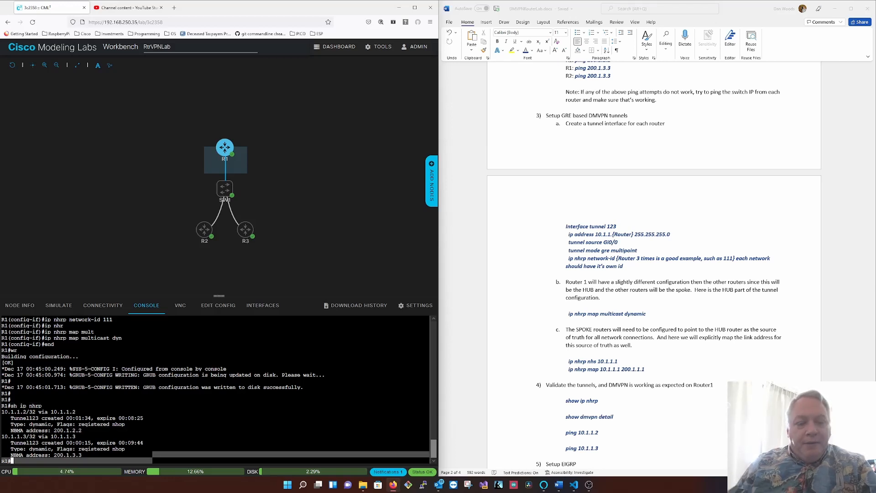
pyautogui.click(153, 460)
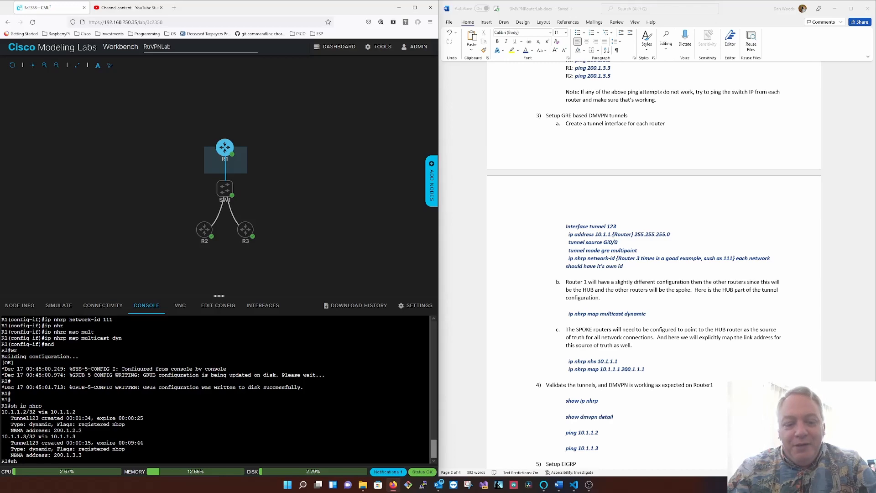
pyautogui.write('mvp det')
pyautogui.press('Return')
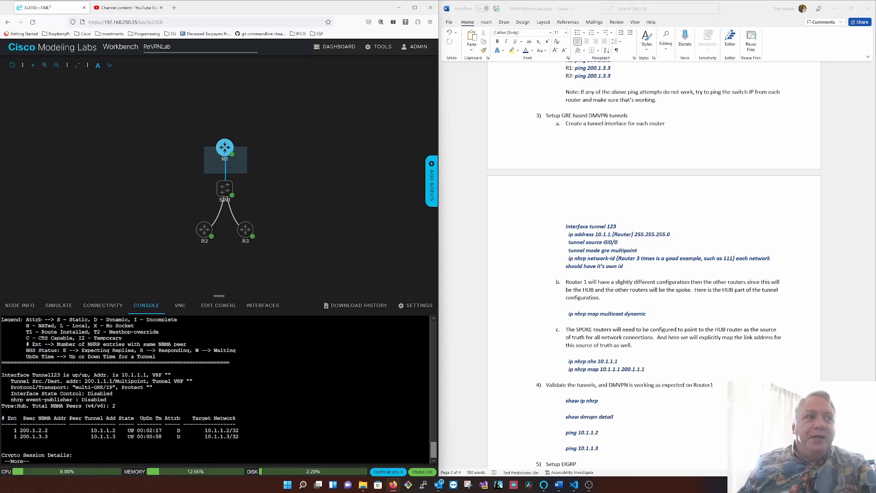
pyautogui.press('space')
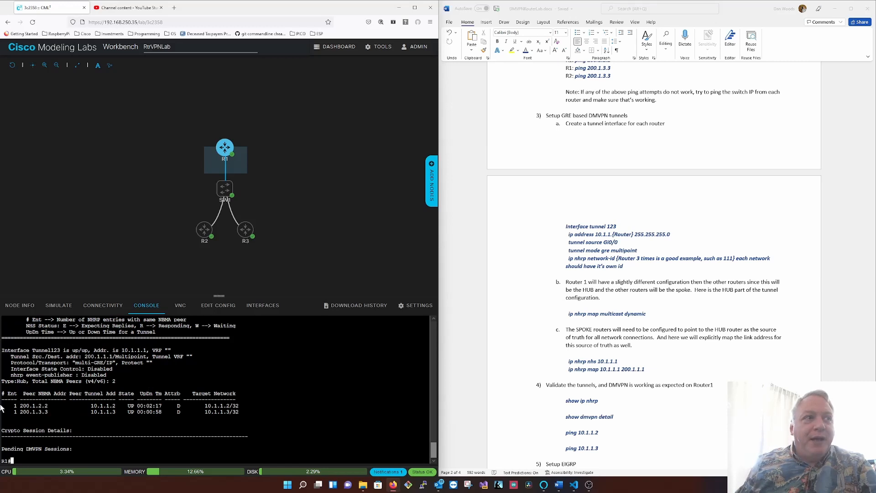
# - Examine the spoke peer entries in R1's DMVPN details and match their attribute code against the legend
pyautogui.moveTo(269, 411); pyautogui.dragTo(2, 410)
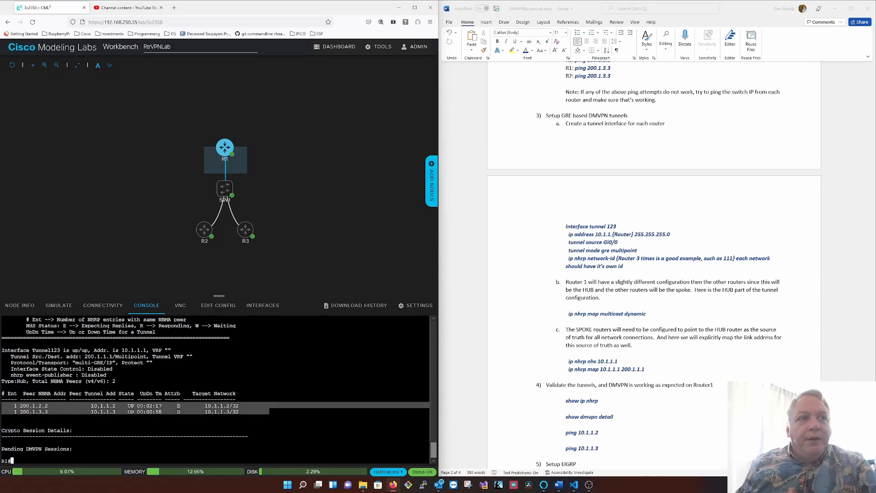
pyautogui.click(215, 401)
pyautogui.scroll(2, 215, 390)
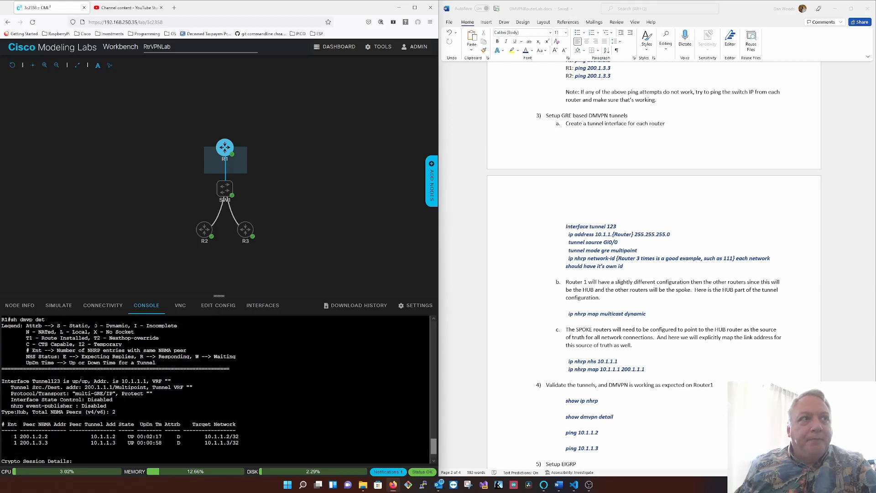
pyautogui.moveTo(94, 325); pyautogui.dragTo(128, 325)
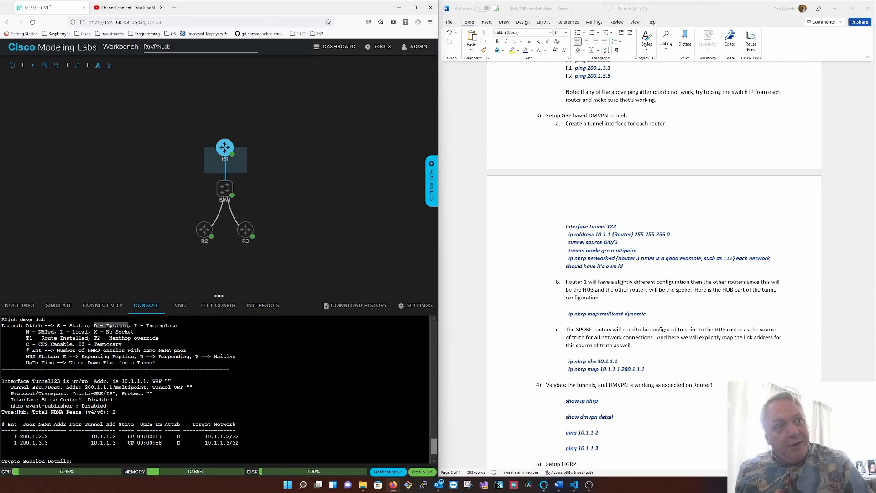
pyautogui.doubleClick(178, 437)
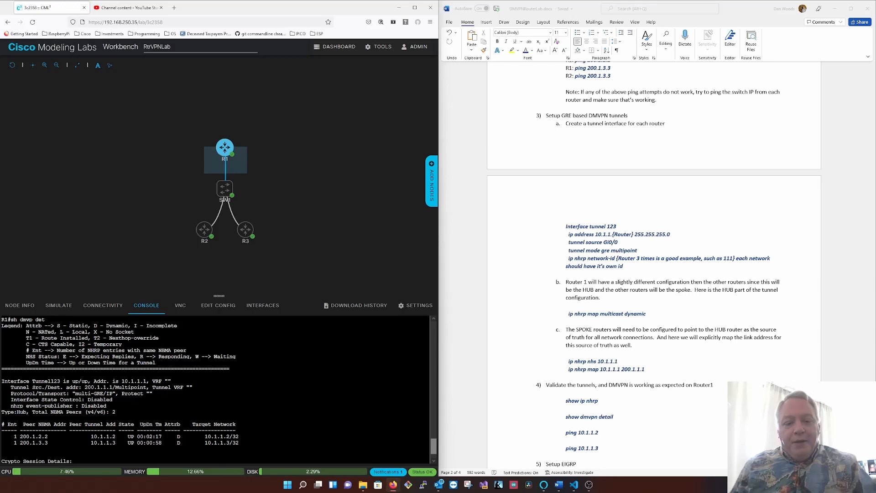
# - Ping the spoke tunnel addresses 10.1.1.2 and 10.1.1.3 from R1
pyautogui.press('Return')
pyautogui.press('Return')
pyautogui.press('Return')
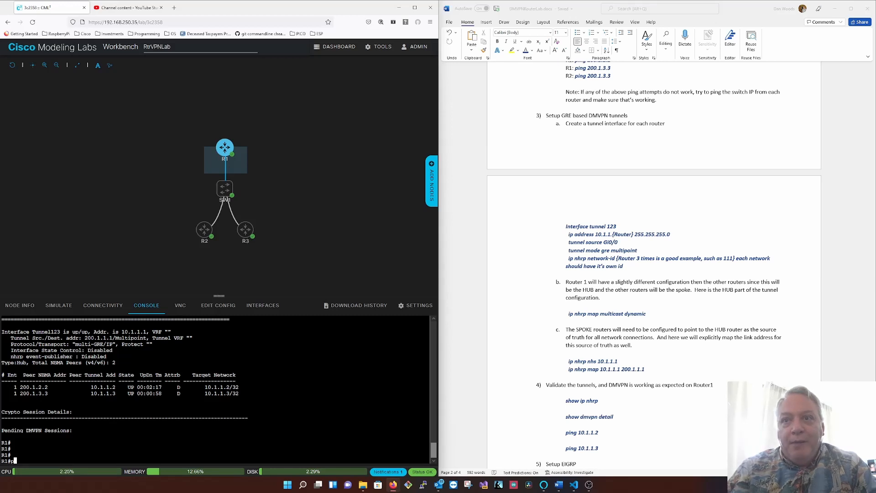
pyautogui.write('ing 10.1.1.2')
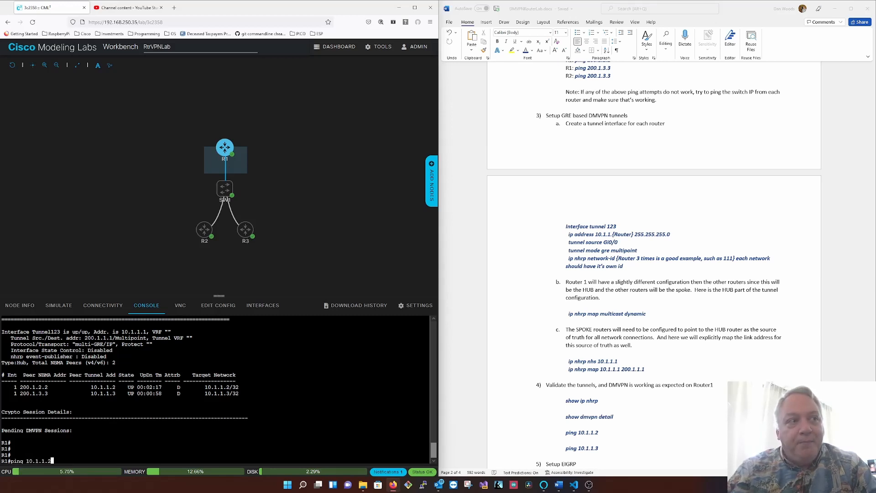
pyautogui.press('Return')
pyautogui.press('Up')
pyautogui.press('BackSpace')
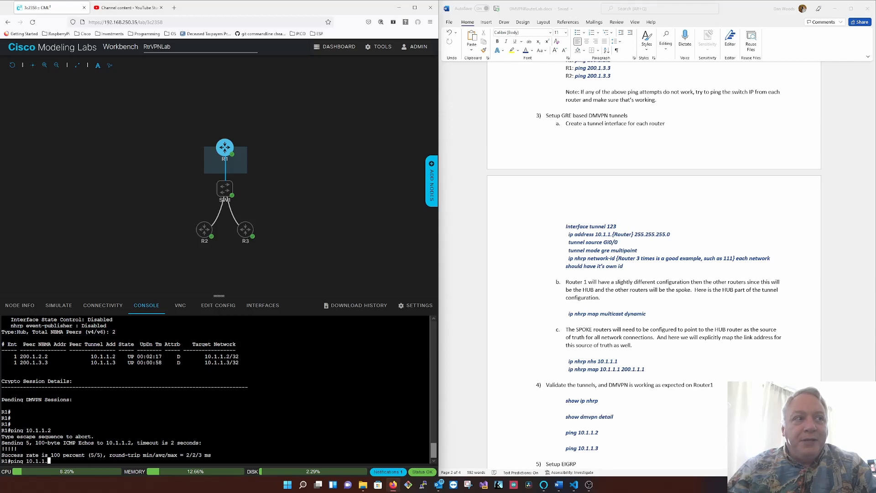
pyautogui.write('3')
pyautogui.press('Return')
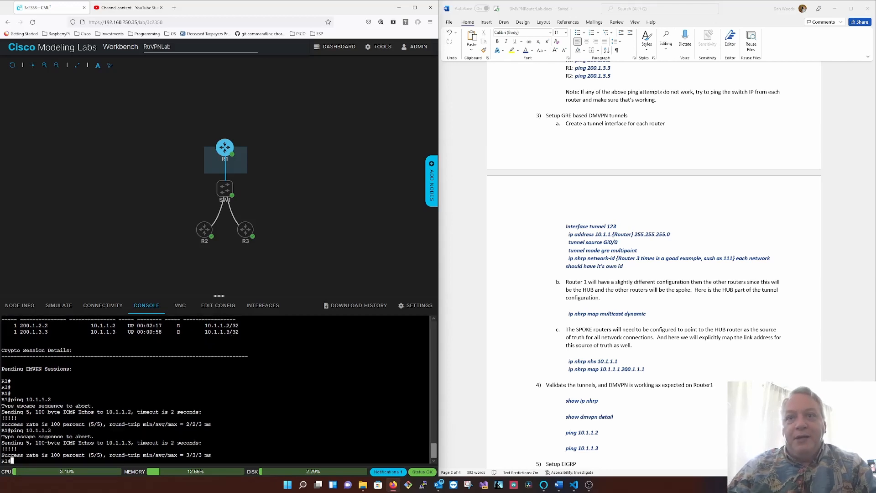
# - Save R1's configuration and bring up the EIGRP setup section of the lab instructions
pyautogui.write('wr')
pyautogui.press('Return')
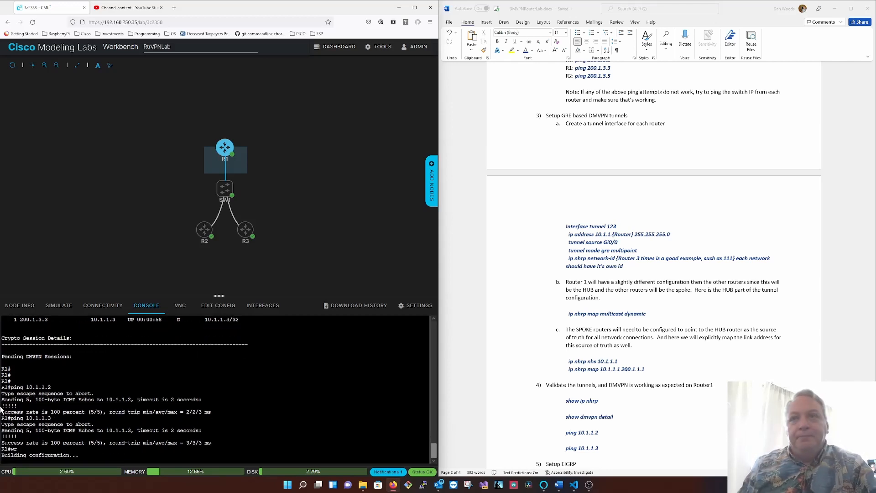
pyautogui.scroll(-2, 710, 327)
pyautogui.scroll(-6, 710, 327)
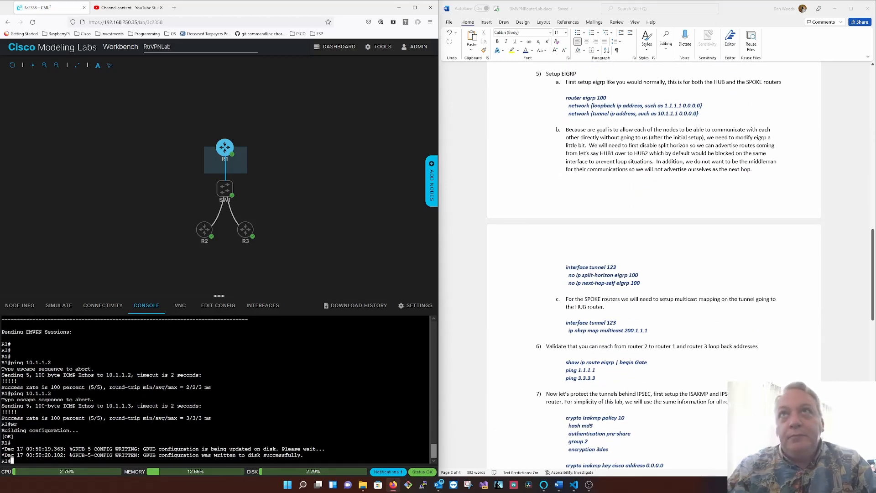
# - Show only the router section of R1's running configuration to check for existing routing processes
pyautogui.write('sh run ')
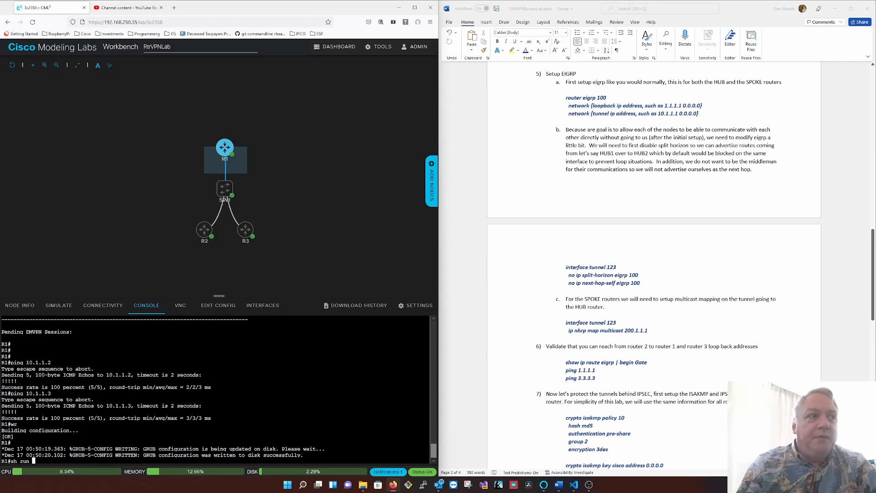
pyautogui.write('|')
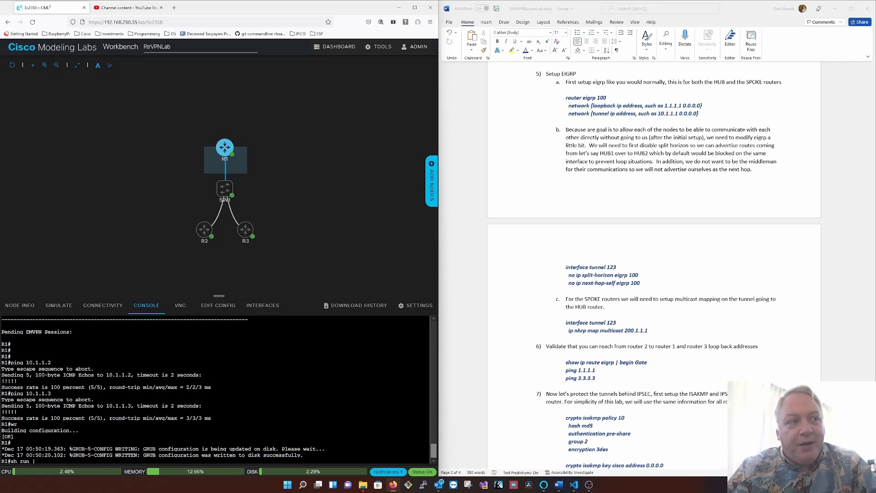
pyautogui.write(' s router')
pyautogui.press('Return')
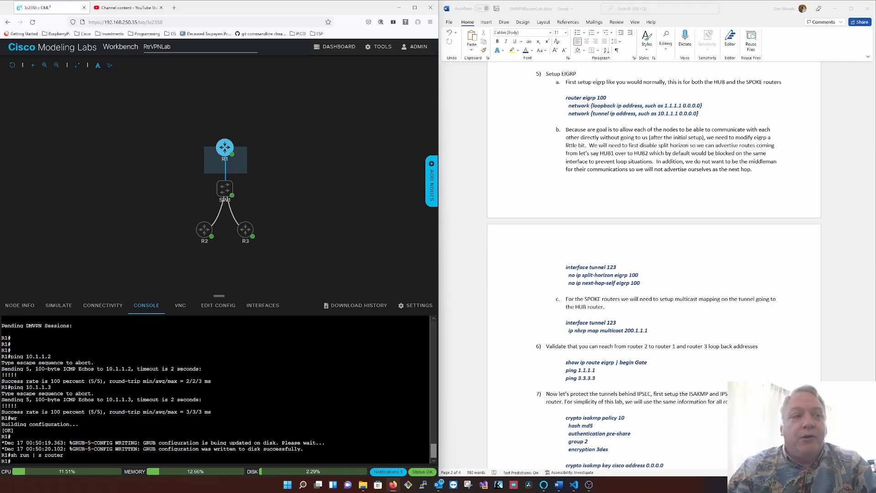
# - Enter configuration mode on R1 and start the EIGRP 100 routing process
pyautogui.write('conf t')
pyautogui.press('Return')
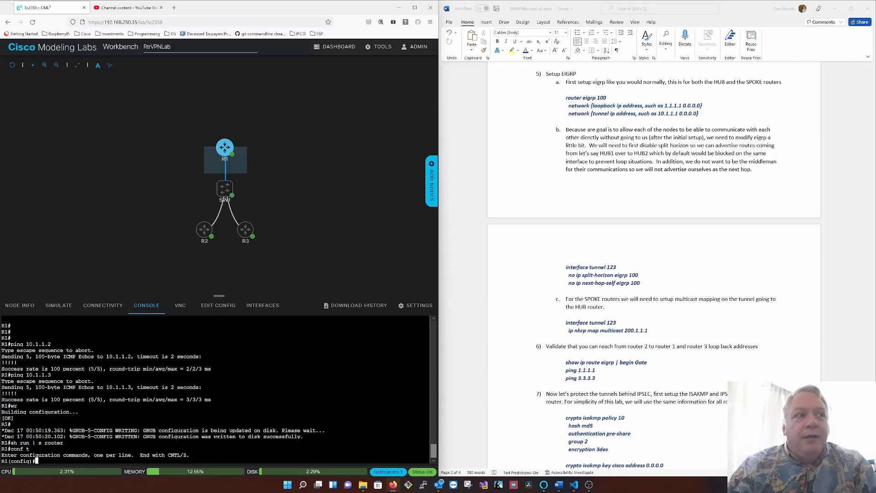
pyautogui.write('router eigrp 100')
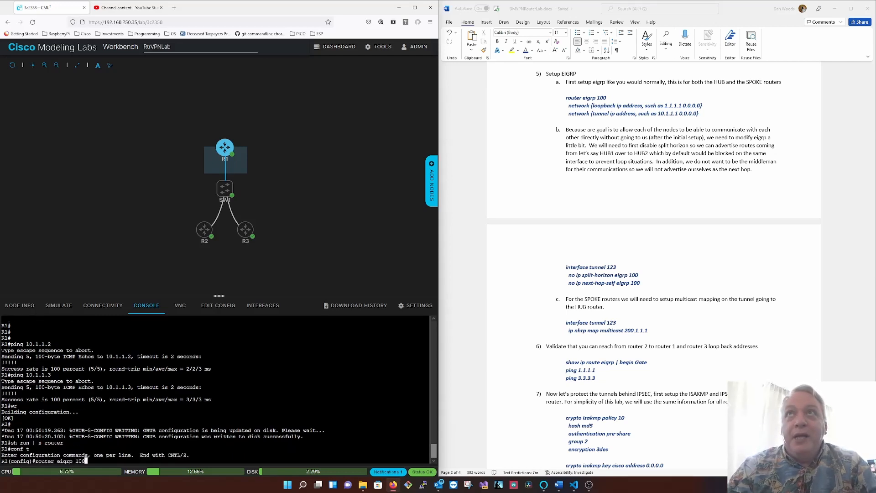
pyautogui.press('Return')
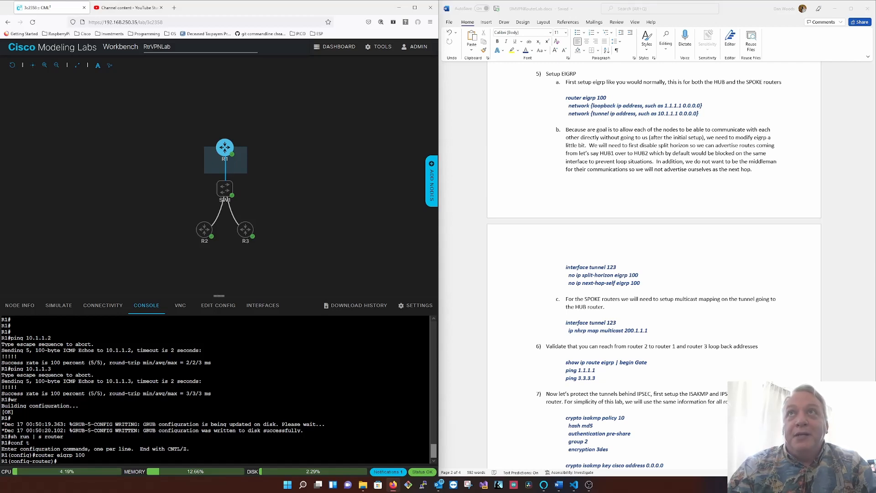
# - Show R1's brief IP interface list from within router configuration mode
pyautogui.write('do ')
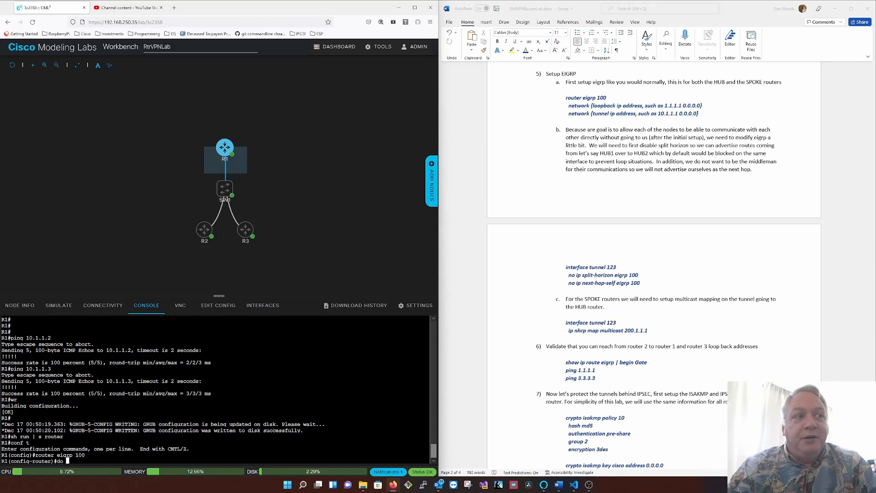
pyautogui.write('sh ip int br')
pyautogui.press('Return')
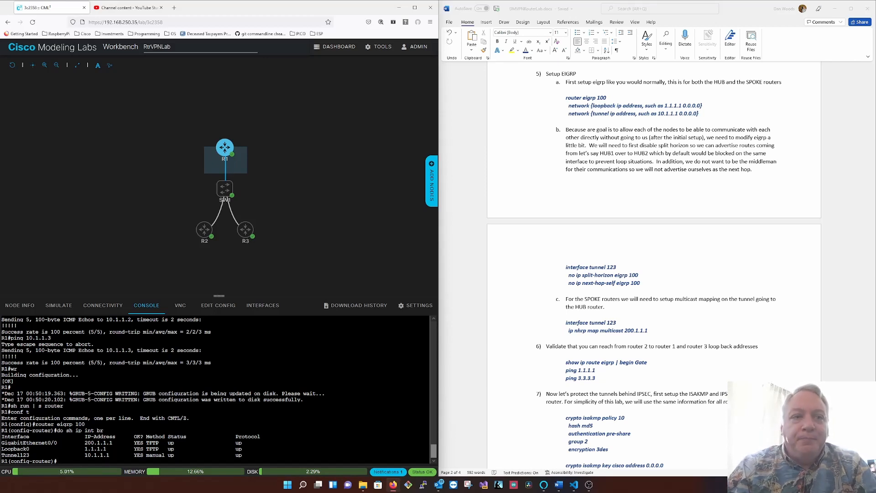
# - Add R1's loopback network 1.1.1.1 with wildcard 0.0.0.0 to EIGRP 100
pyautogui.write('network ')
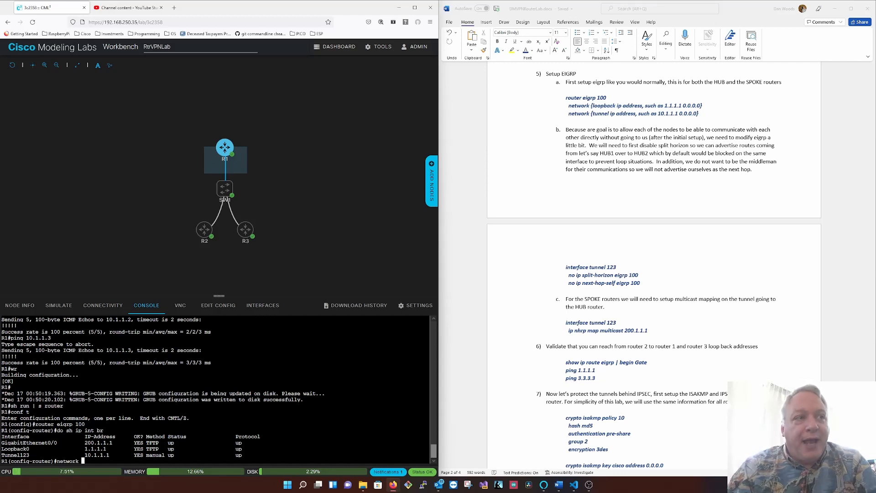
pyautogui.write('1.1.1.1 0')
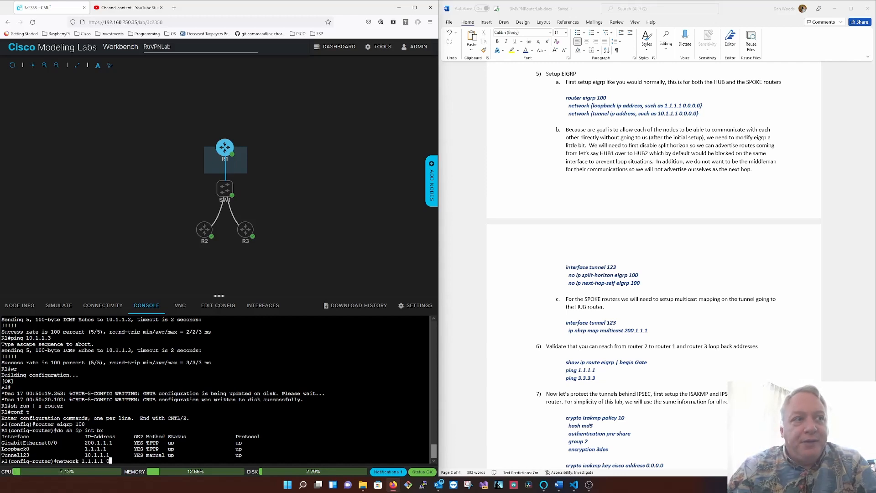
pyautogui.write('.0.0.0')
pyautogui.press('Return')
# - Add R1's tunnel network 10.1.1.1 with wildcard 0.0.0.0 to EIGRP 100 and review both network statements
pyautogui.write('net')
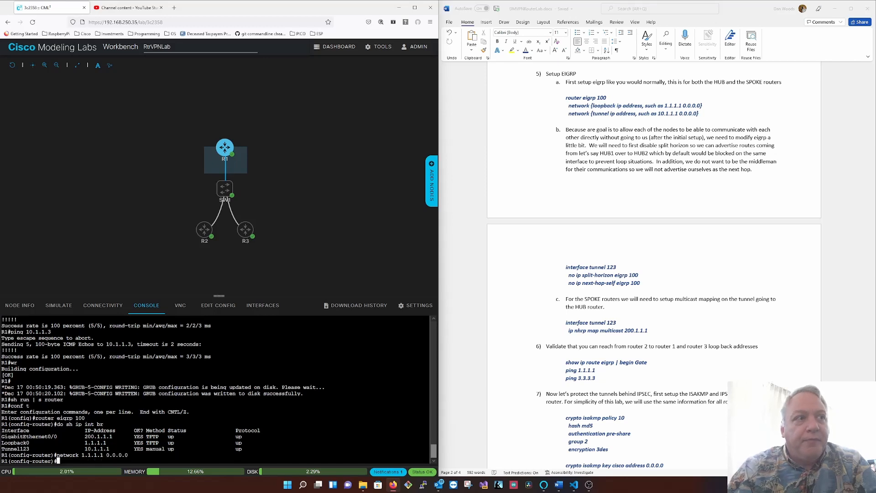
pyautogui.write('work ')
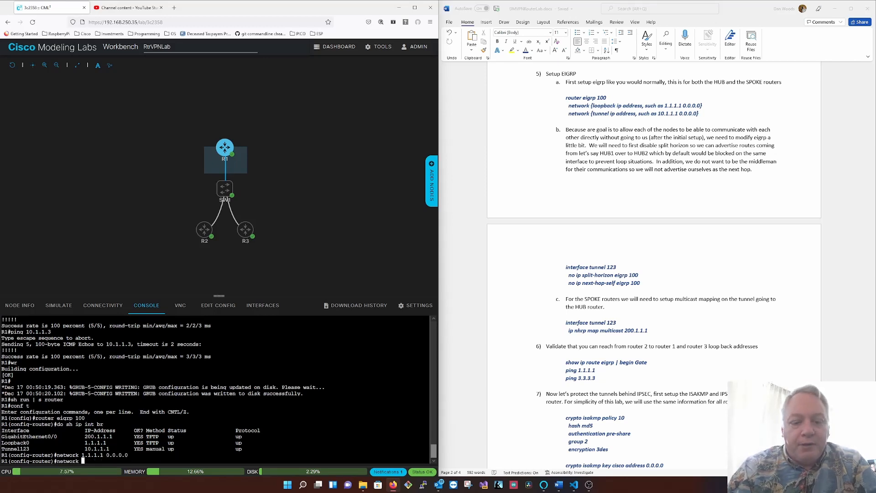
pyautogui.write('10.1.1.1 ')
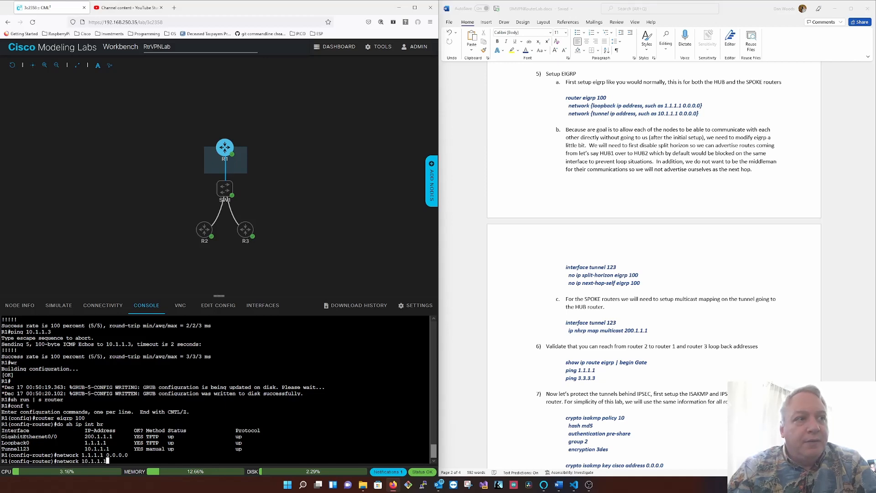
pyautogui.write('0.0.0.0')
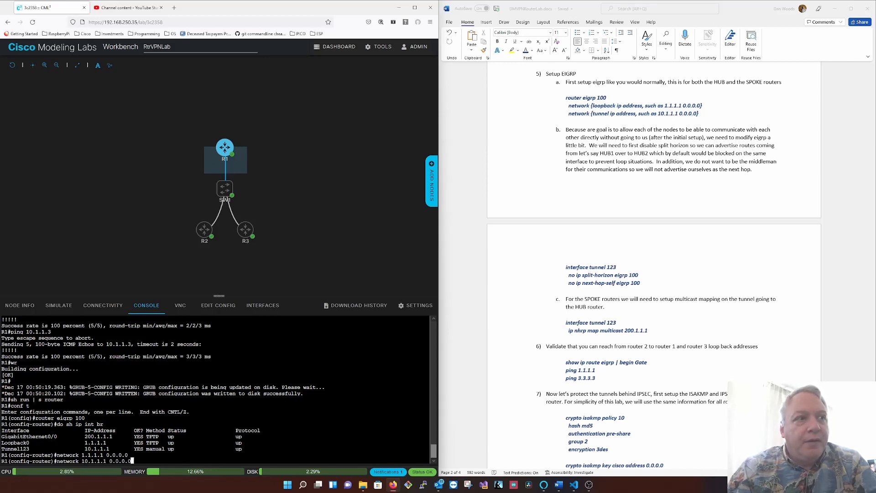
pyautogui.press('Return')
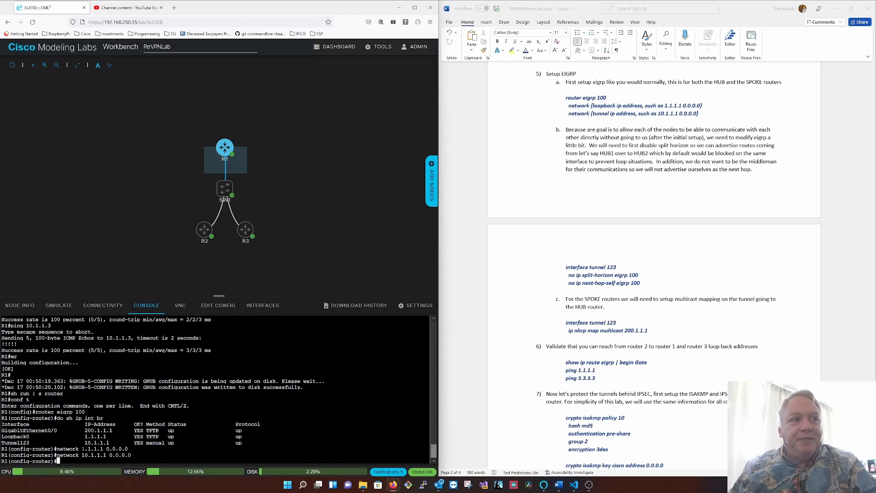
pyautogui.moveTo(82, 448); pyautogui.dragTo(140, 449)
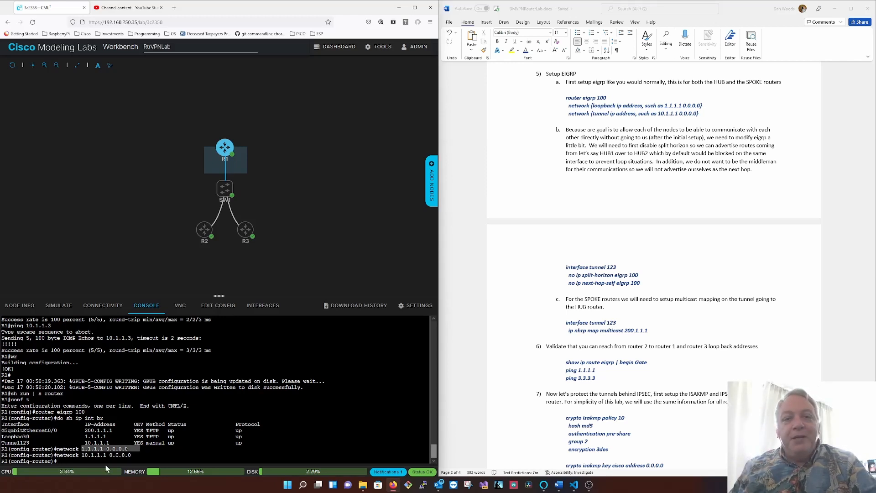
pyautogui.click(86, 455)
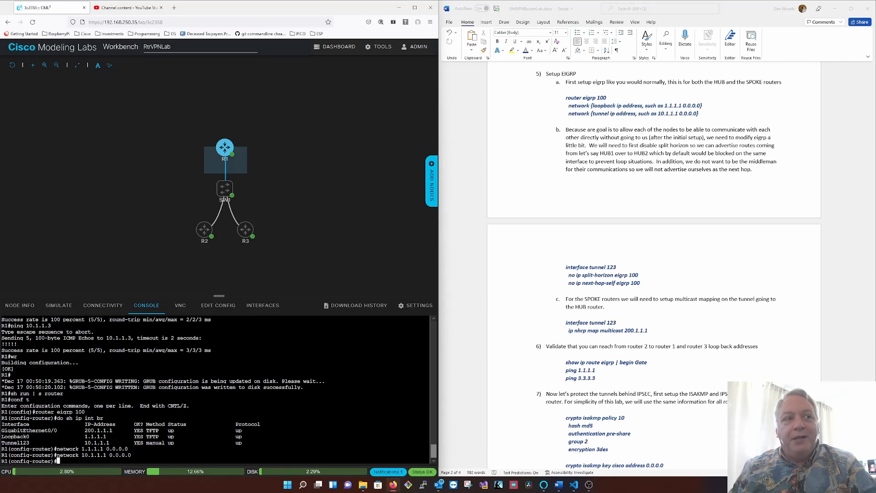
pyautogui.moveTo(81, 455); pyautogui.dragTo(133, 455)
pyautogui.click(133, 455)
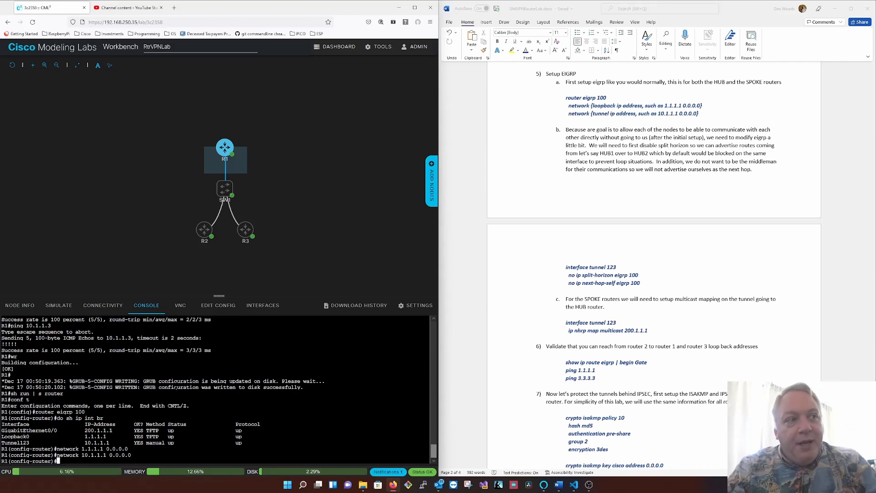
# - Enter interface tunnel 123 on R1 and disable IP split horizon for EIGRP 100
pyautogui.write('int tu 123')
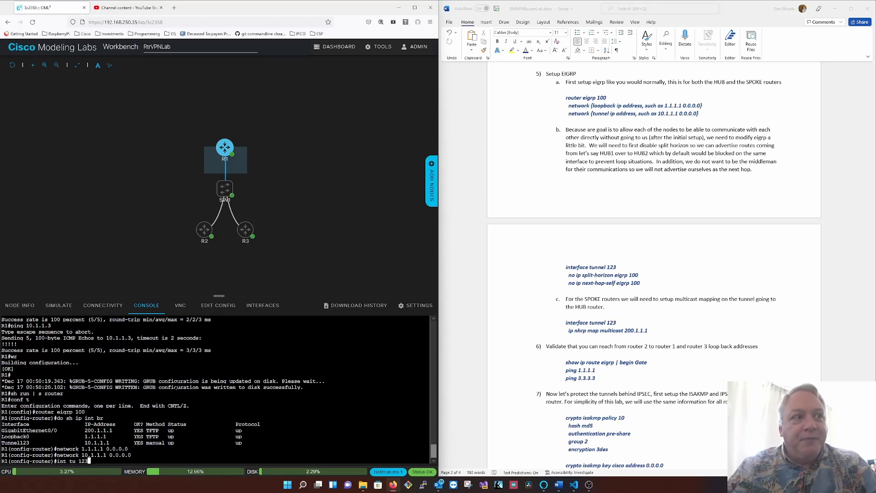
pyautogui.press('Return')
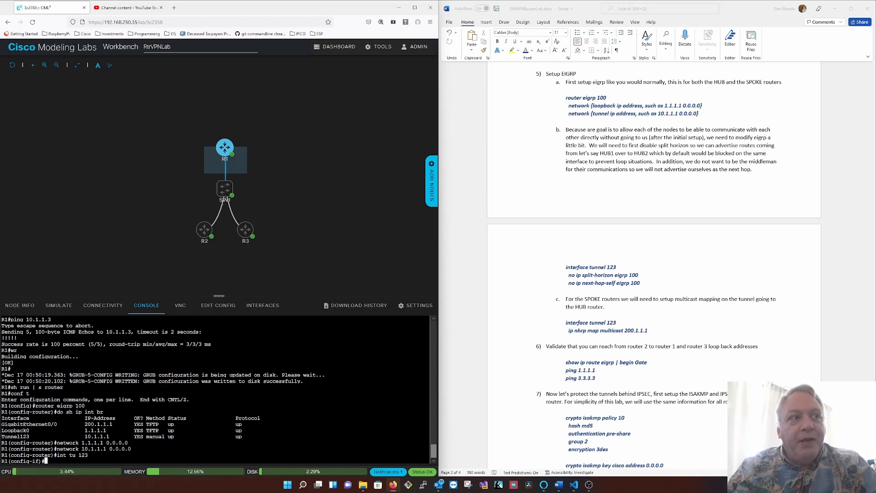
pyautogui.write('no')
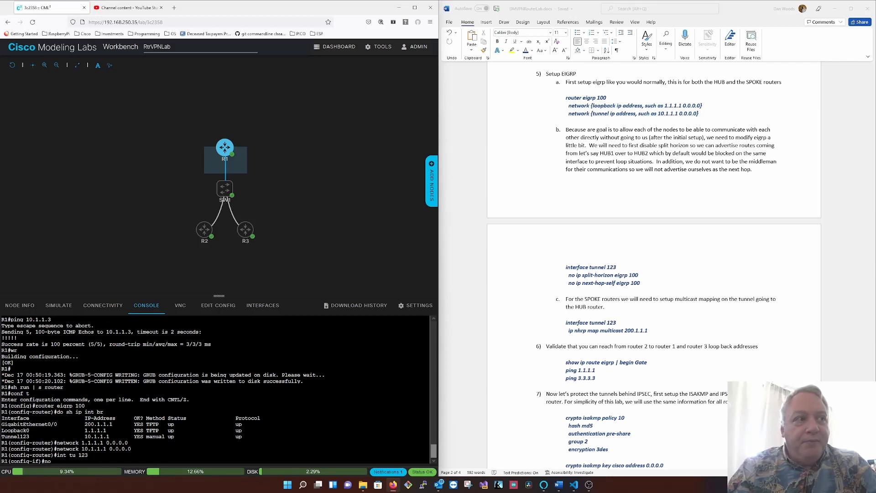
pyautogui.write(' ip spli')
pyautogui.press('Tab')
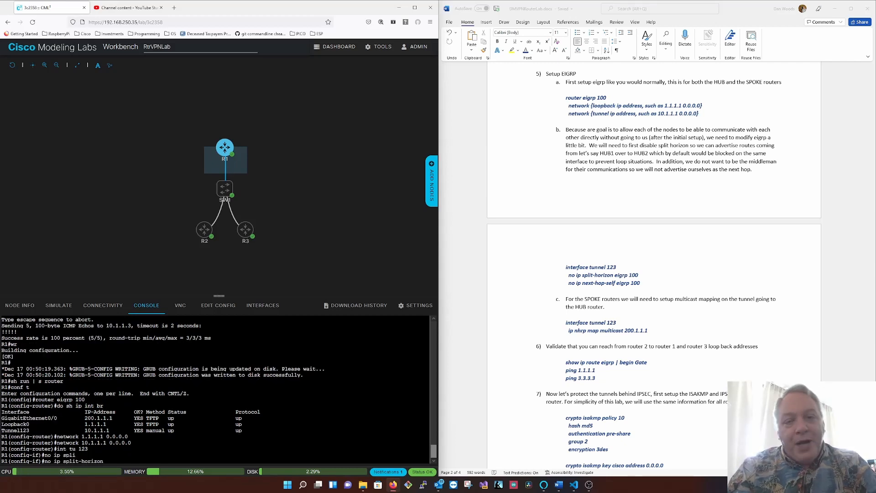
pyautogui.write('ei')
pyautogui.press('Tab')
pyautogui.write('100')
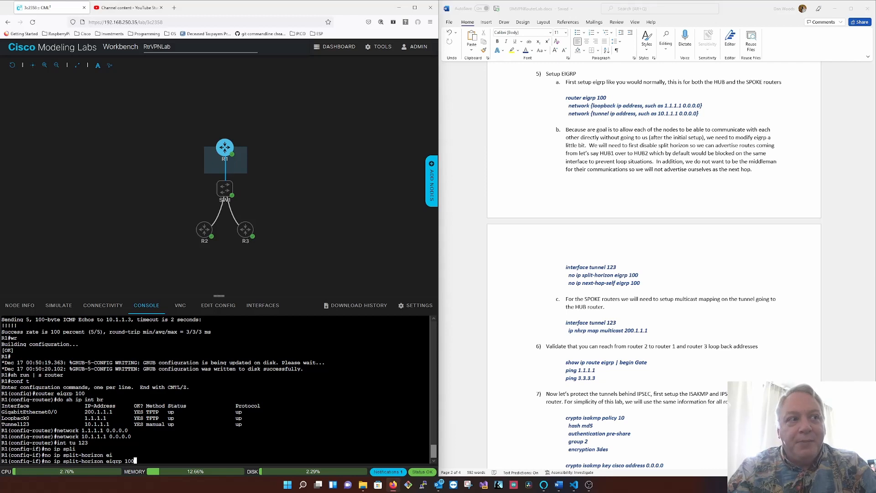
pyautogui.press('Return')
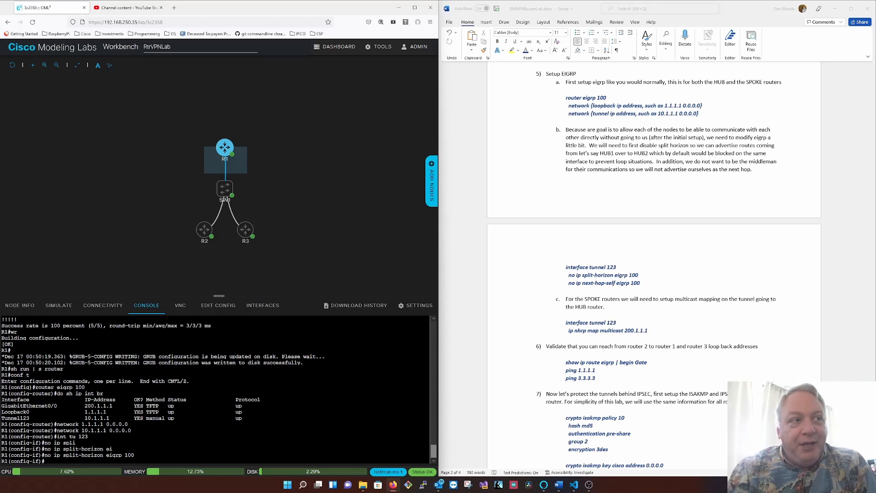
# - Disable next-hop-self for EIGRP 100 on R1's tunnel 123 interface
pyautogui.write('no ip next')
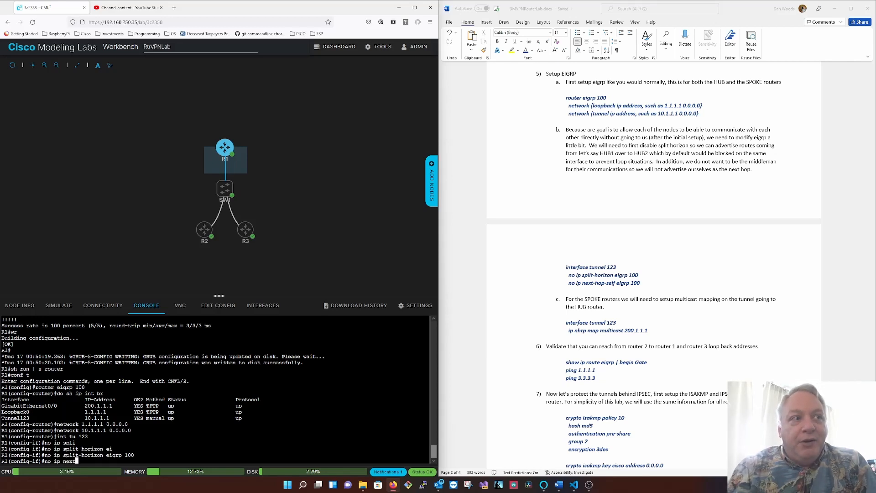
pyautogui.press('Tab')
pyautogui.write('eigrp')
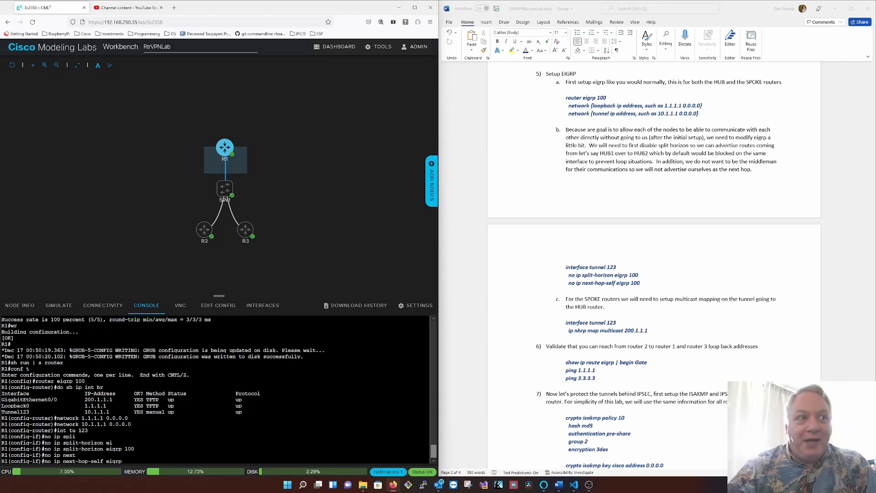
pyautogui.write('100')
pyautogui.press('Return')
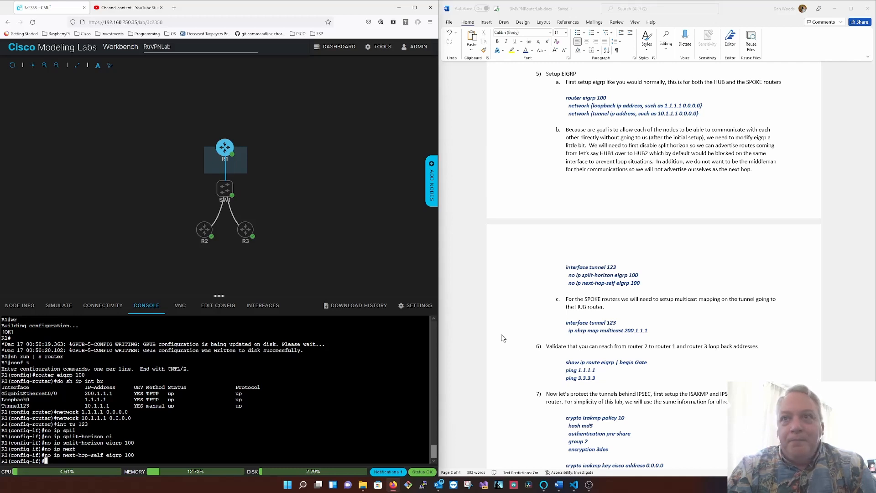
# - Leave configuration mode on R1 and save its running configuration
pyautogui.write('end')
pyautogui.press('Return')
pyautogui.write('wr')
pyautogui.press('Return')
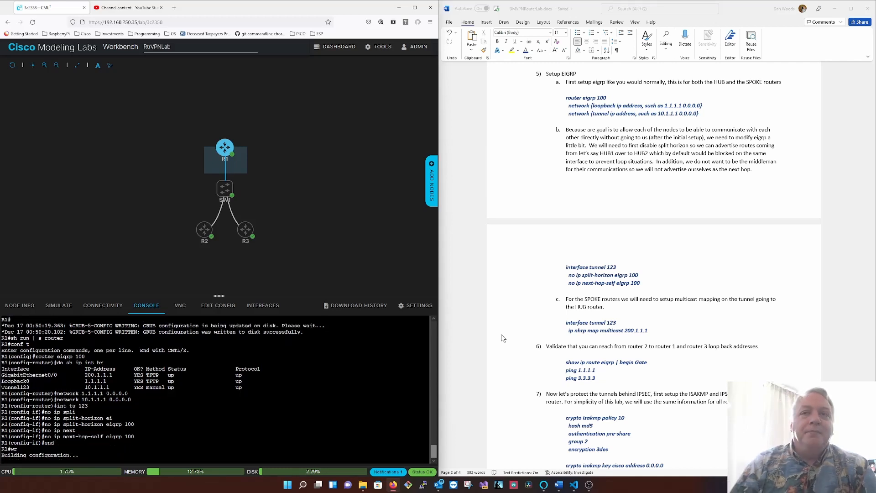
# - Open R2's console and show the router section of its running configuration
pyautogui.click(201, 239)
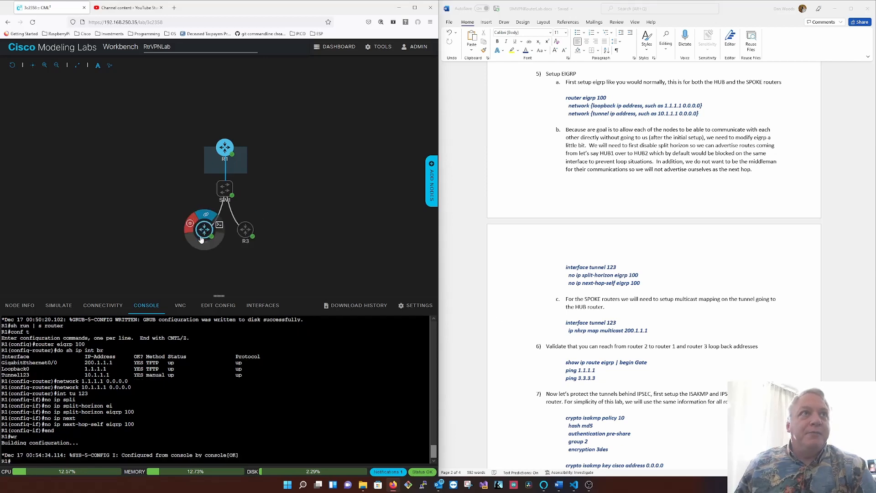
pyautogui.click(220, 225)
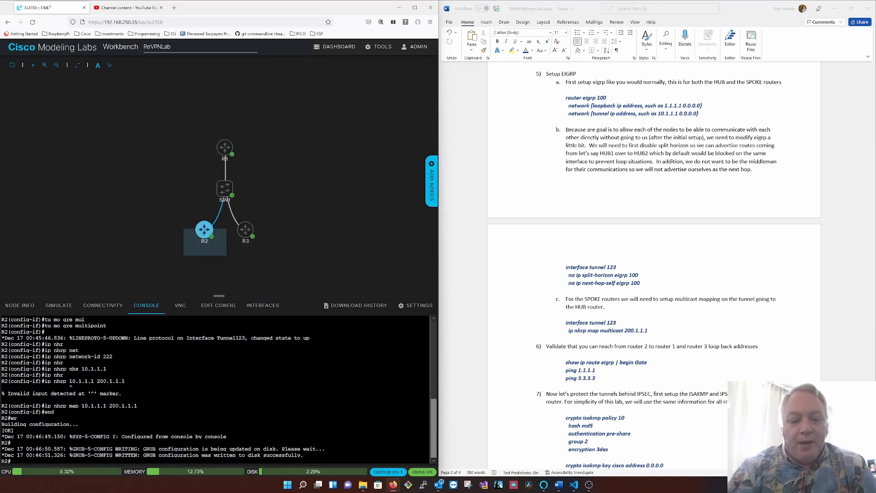
pyautogui.write('sh run | ')
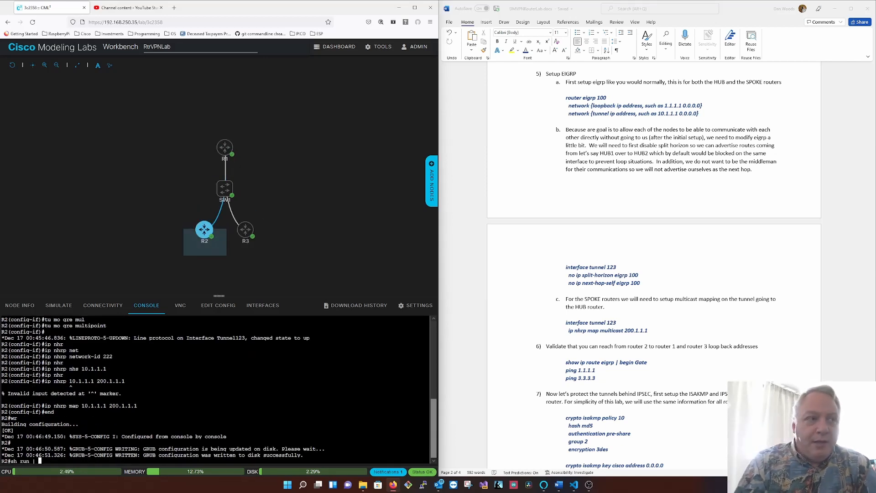
pyautogui.write('s router')
pyautogui.press('Return')
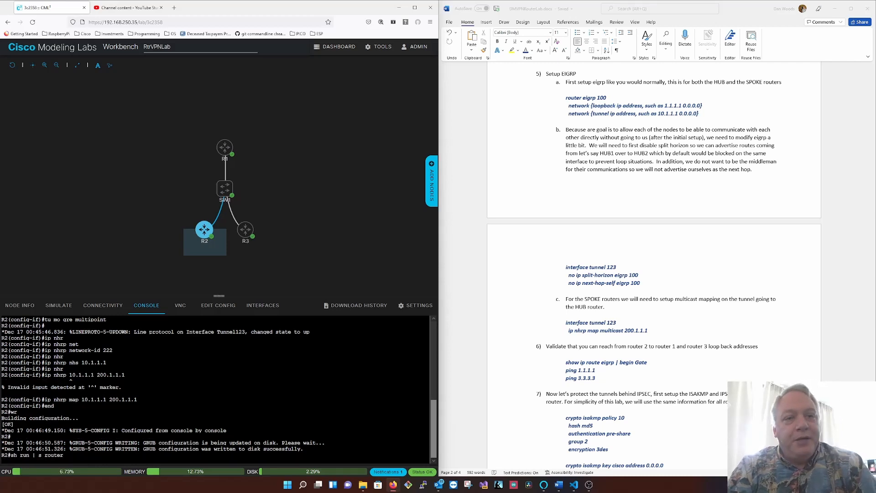
# - Enter configuration mode on R2 and start the EIGRP 100 routing process
pyautogui.write('conf t')
pyautogui.press('Return')
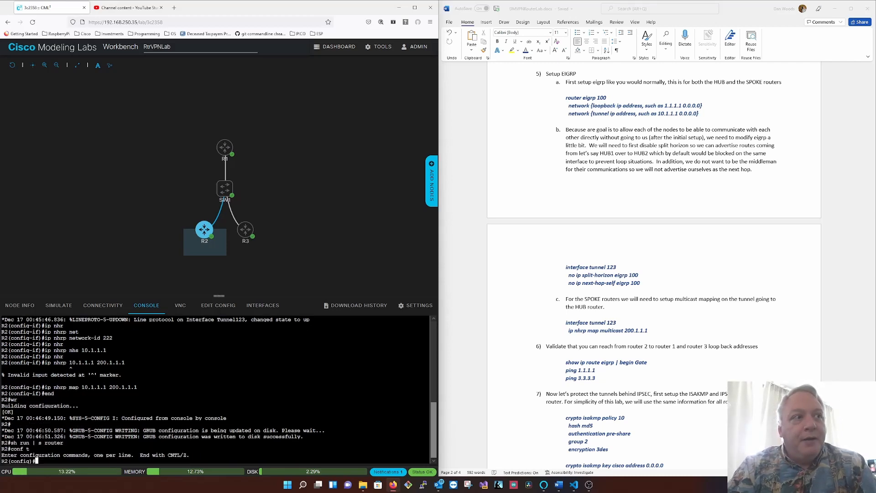
pyautogui.write('router eigrp 100')
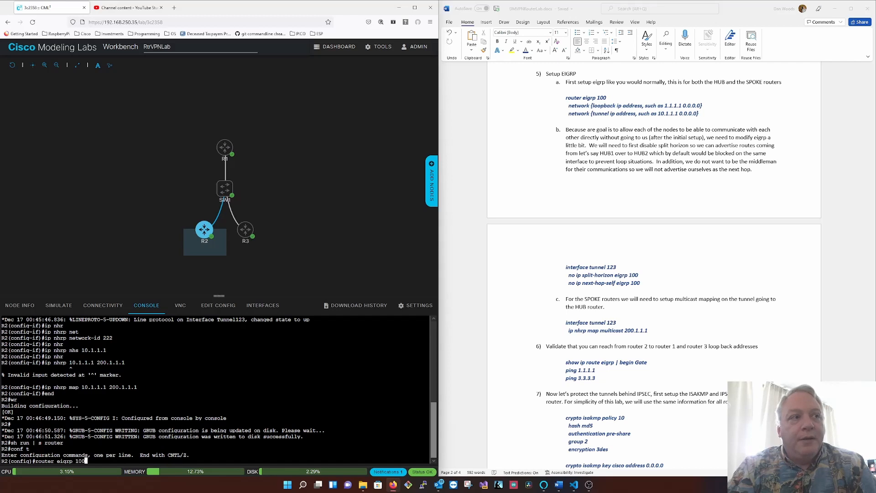
pyautogui.press('Return')
# - Show R2's brief IP interface list from within router configuration mode
pyautogui.write('doshin')
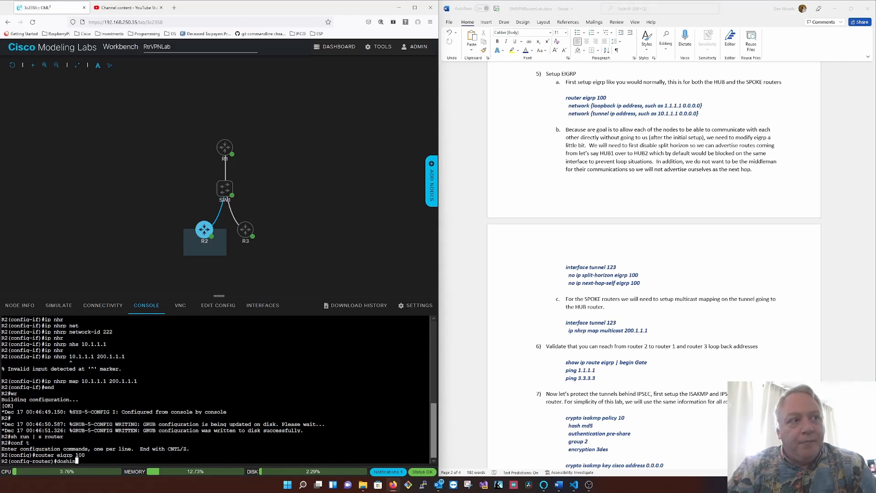
pyautogui.press('BackSpace')
pyautogui.press('BackSpace')
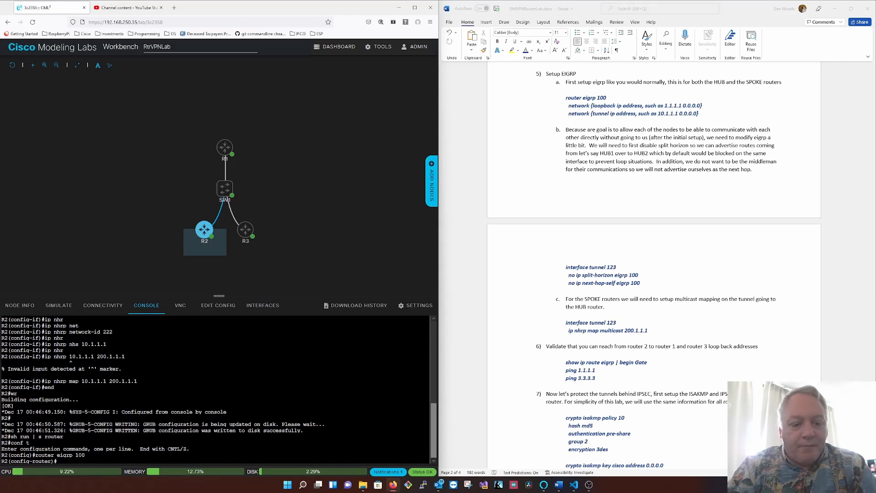
pyautogui.write('do sh ip int br')
pyautogui.press('Return')
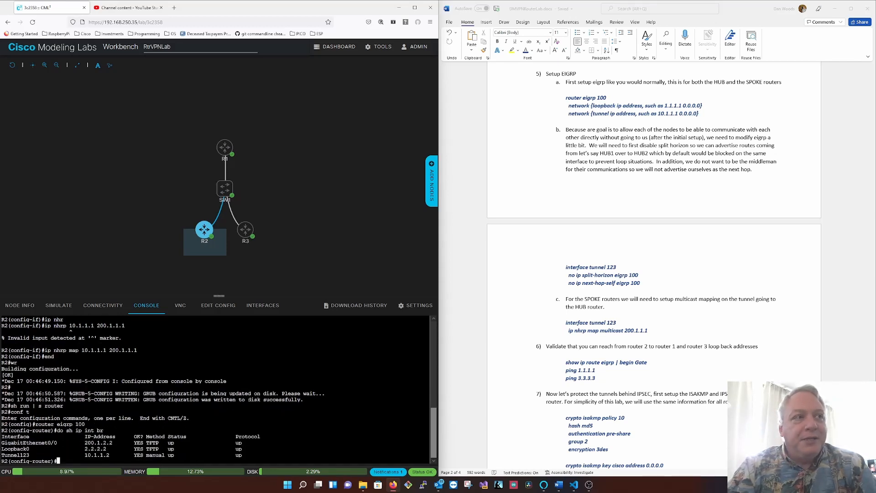
# - Add R2's loopback network 2.2.2.2 with wildcard 0.0.0.0 to EIGRP 100
pyautogui.write('network ')
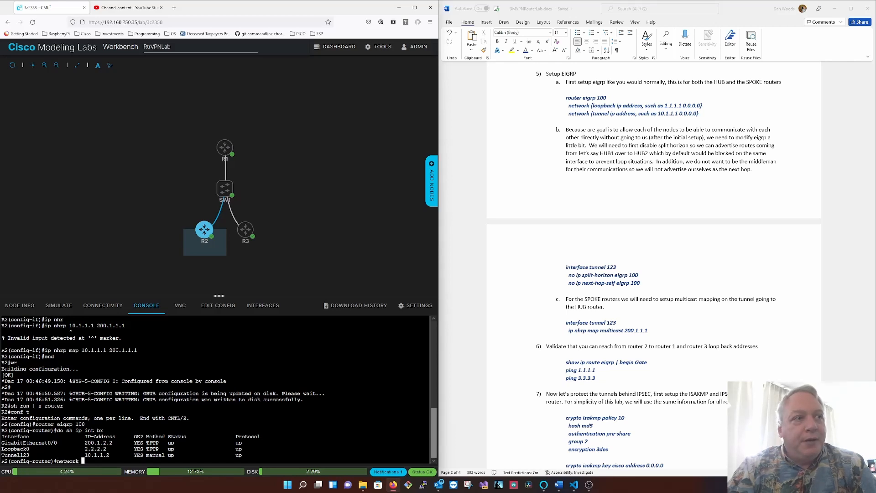
pyautogui.write('2.2.2.2 0.')
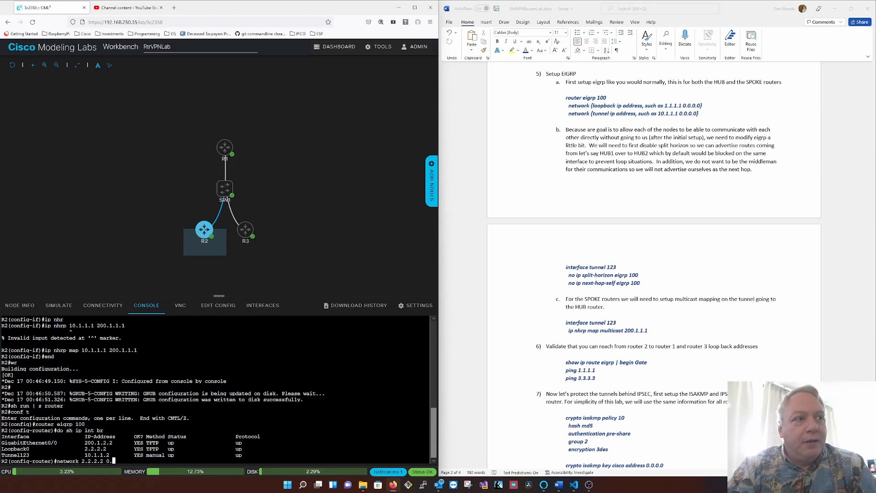
pyautogui.write('0.0.0')
pyautogui.press('Return')
# - Add network 10.1.1.3 with wildcard 0.0.0.0 to EIGRP 100 on R2
pyautogui.write('netwo')
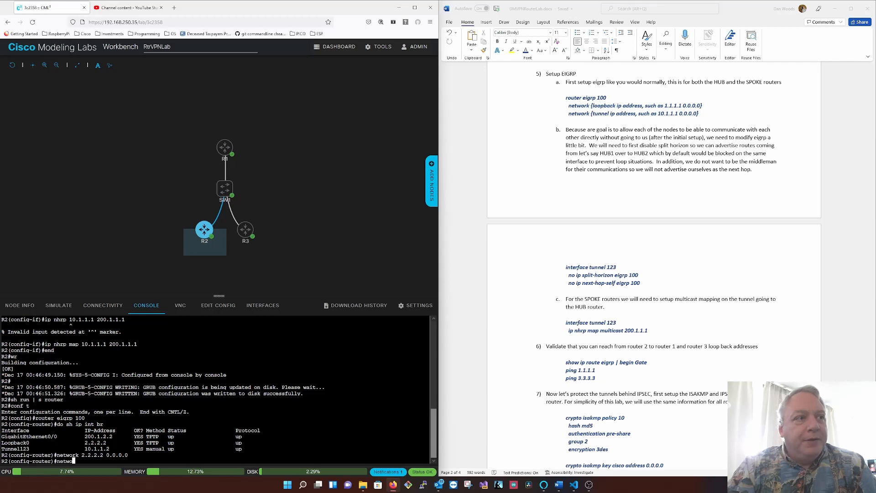
pyautogui.write('rk 10.1.1')
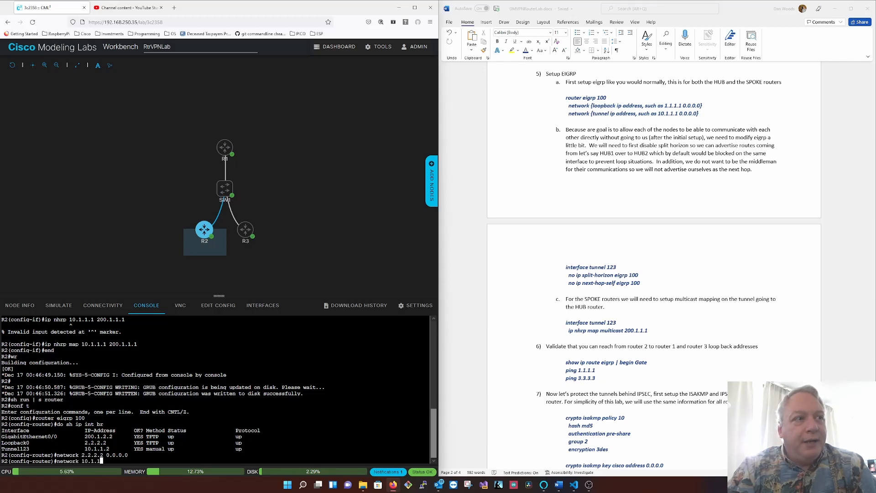
pyautogui.write('.3 0.0.0.0')
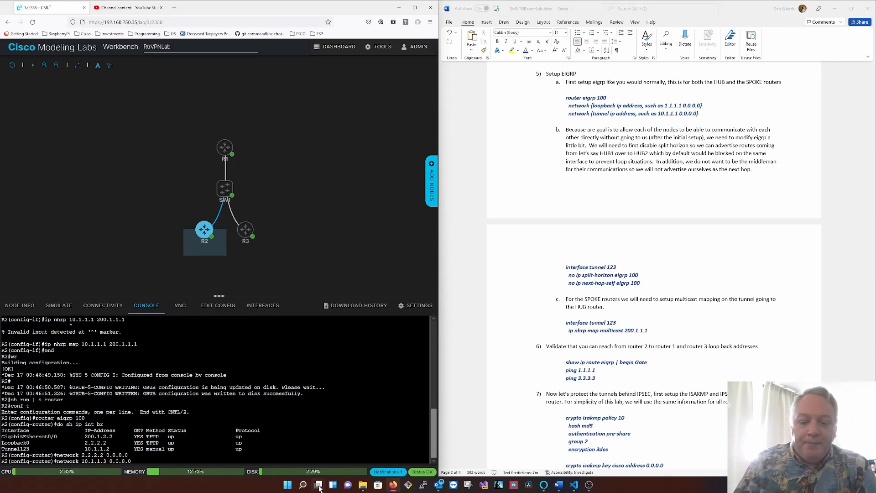
pyautogui.press('Return')
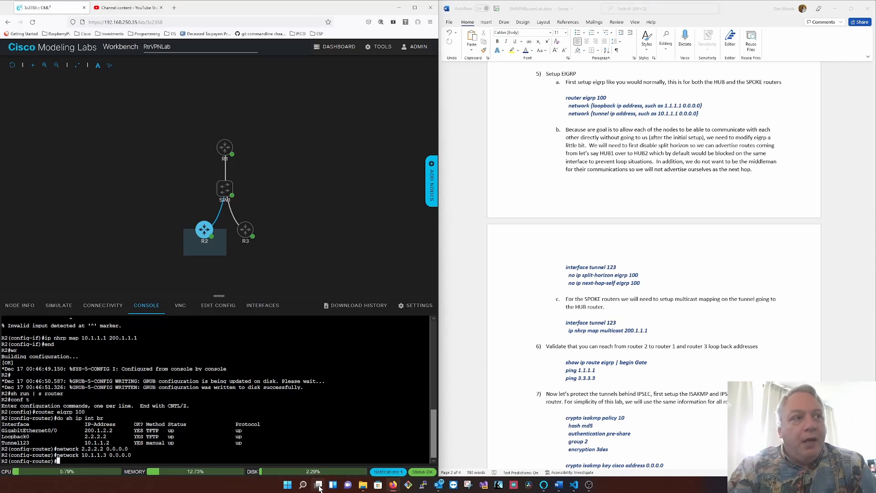
# - Enter interface tunnel 123 on R2 and highlight the "ip nhrp map multicast 200.1.1.1" line in the Word lab guide
pyautogui.write('int tu123')
pyautogui.press('Return')
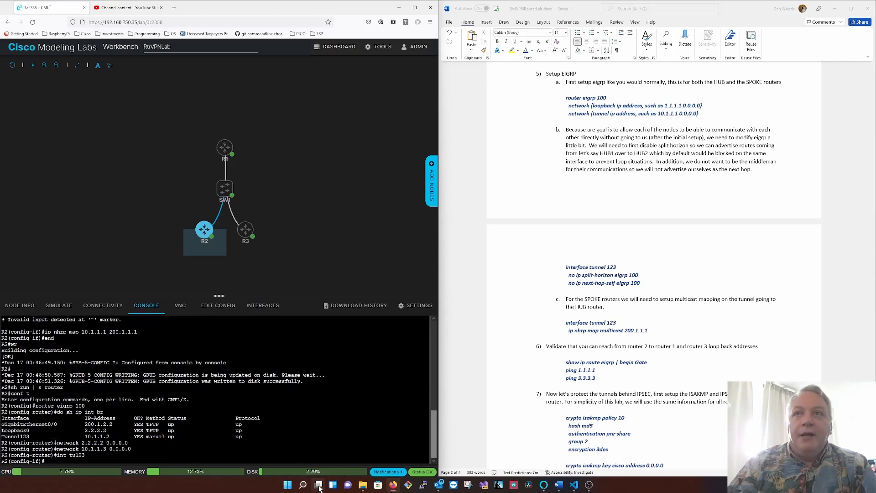
pyautogui.click(644, 331)
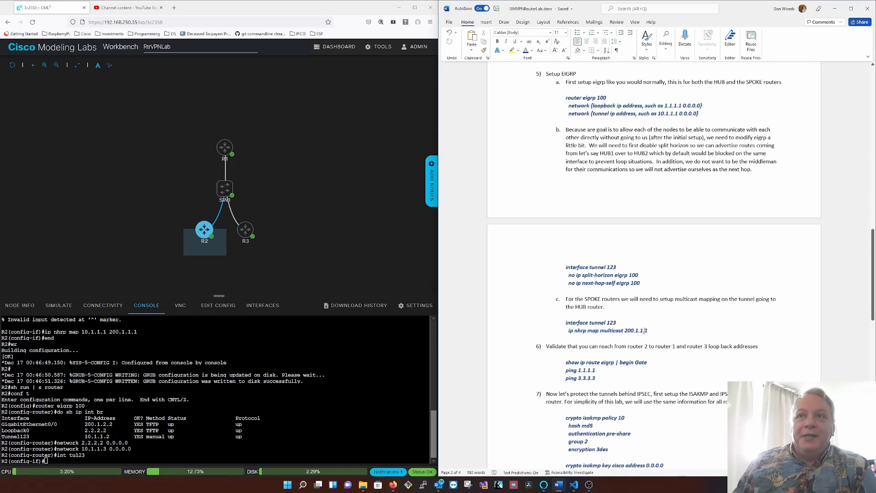
pyautogui.moveTo(645, 330); pyautogui.dragTo(566, 322)
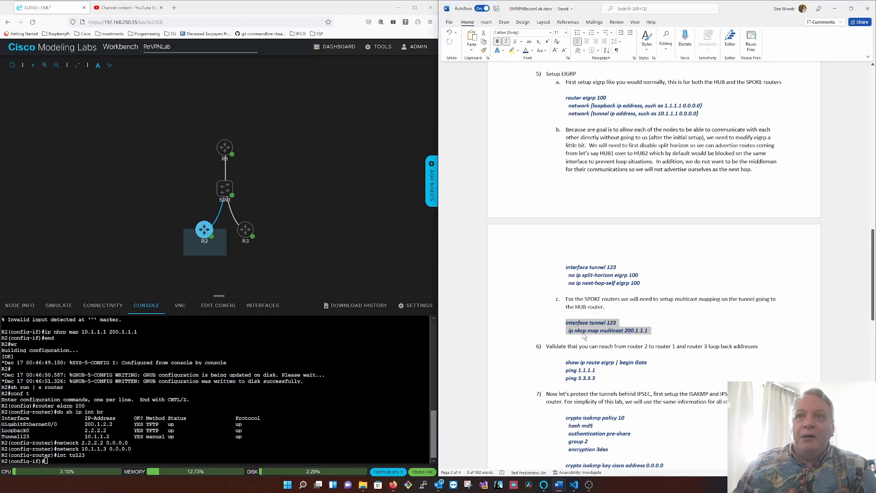
pyautogui.tripleClick(584, 332)
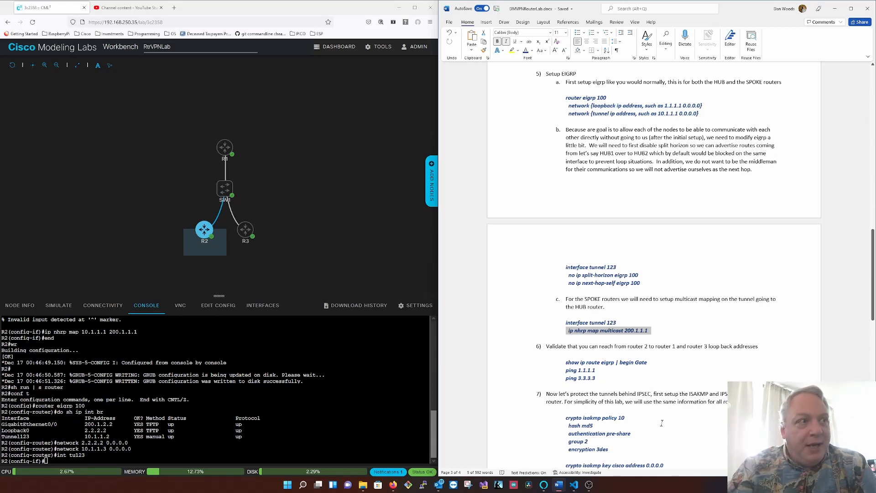
# - Return to R2's console in Cisco Modeling Labs and show the running configuration of tunnel 123 from interface configuration mode
pyautogui.click(211, 441)
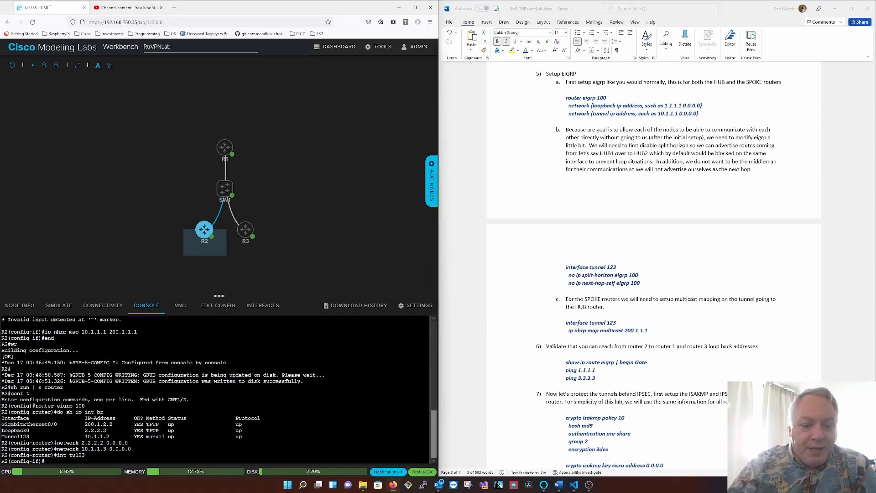
pyautogui.write('do sh run int ')
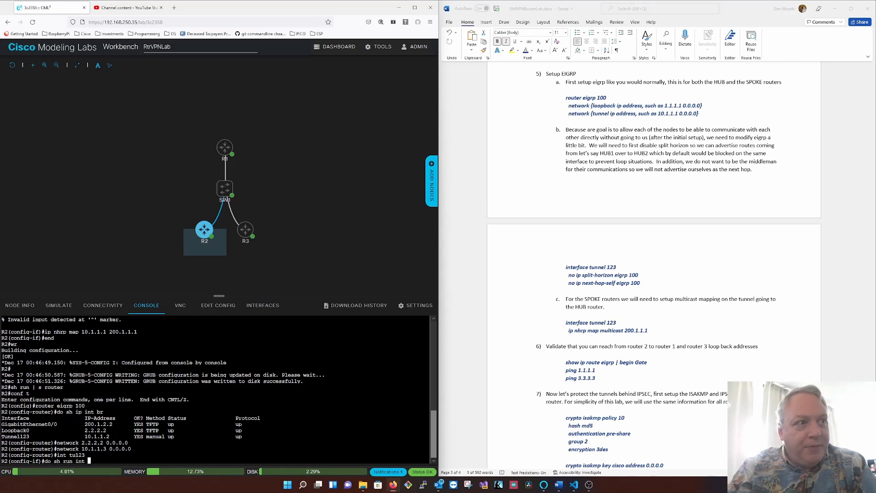
pyautogui.write('tu123')
pyautogui.press('Return')
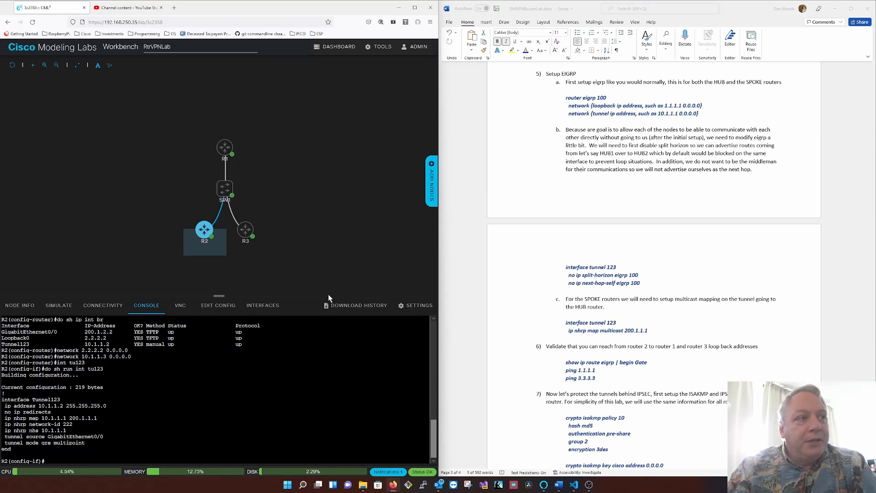
# - Enter interface tunnel 123 on R2 and add the NHRP multicast mapping to 200.1.1.1
pyautogui.write('int tu123')
pyautogui.press('Return')
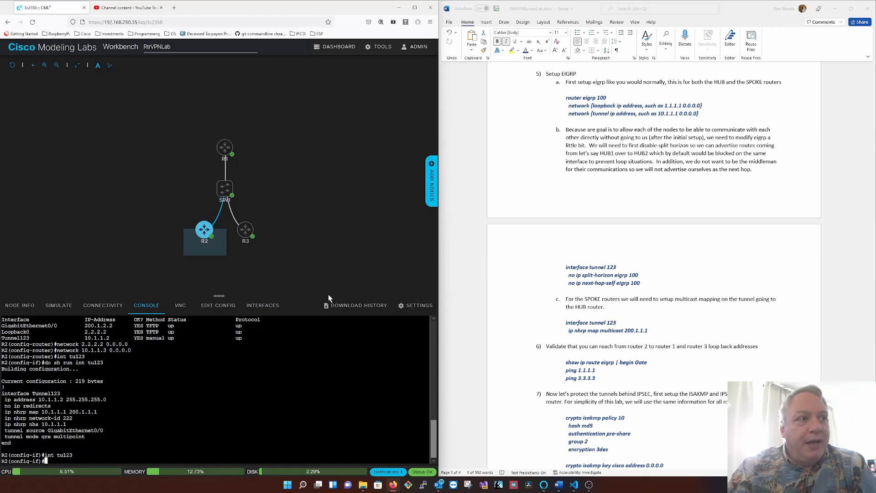
pyautogui.write('ip n')
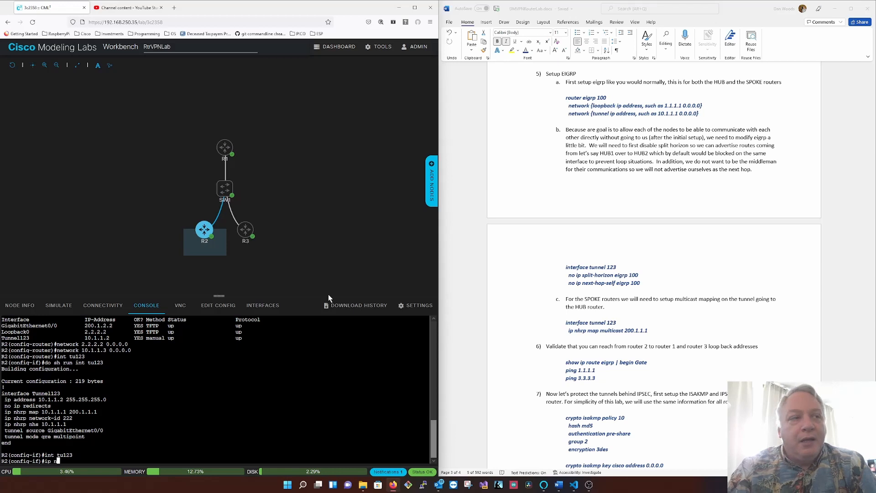
pyautogui.write('hrp mul')
pyautogui.press('Tab')
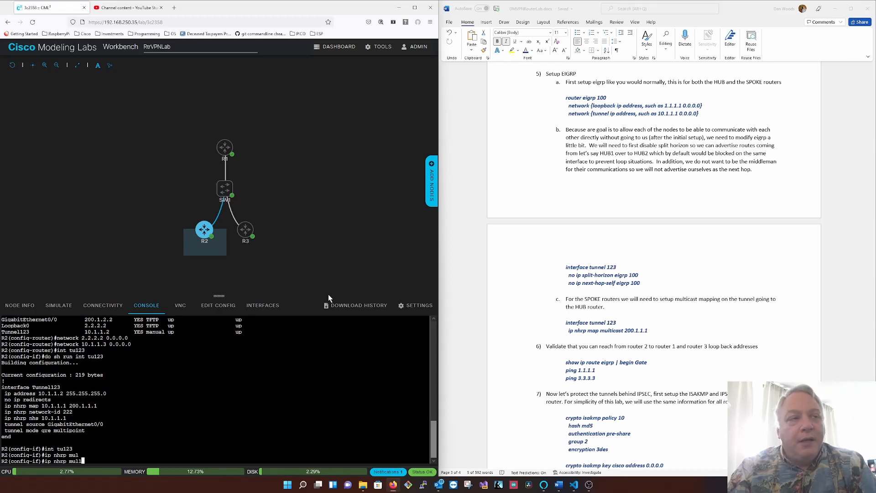
pyautogui.press('BackSpace')
pyautogui.press('BackSpace')
pyautogui.press('Tab')
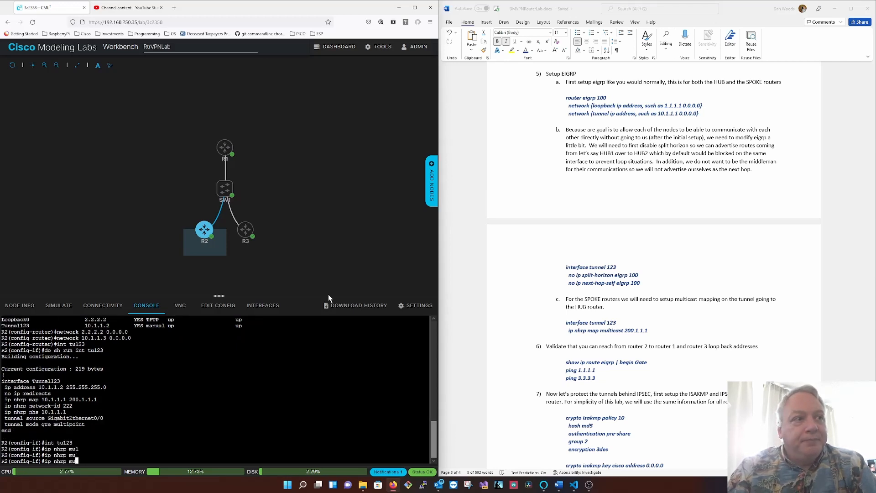
pyautogui.write('l')
pyautogui.press('Tab')
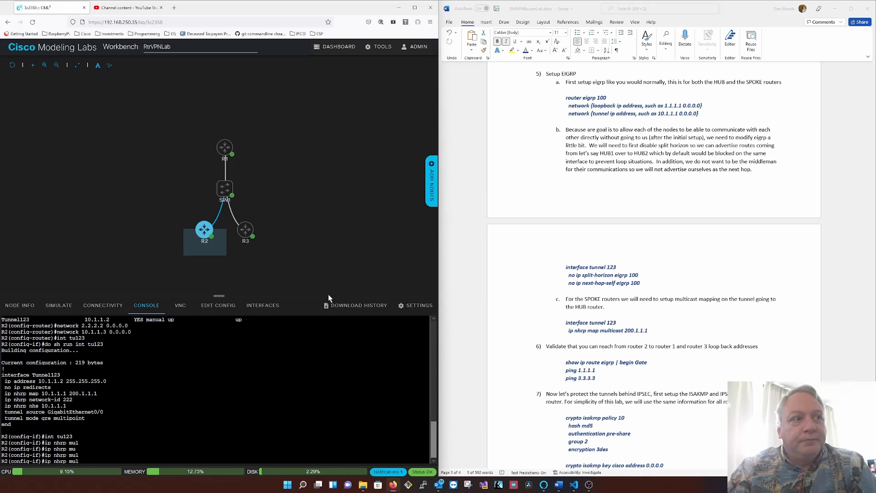
pyautogui.press('BackSpace')
pyautogui.press('BackSpace')
pyautogui.press('BackSpace')
pyautogui.write('map mu')
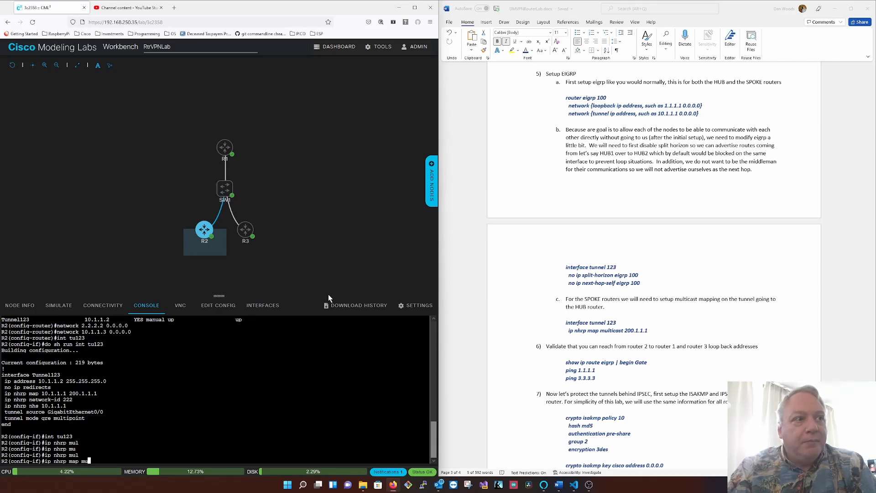
pyautogui.write('l')
pyautogui.press('Tab')
pyautogui.write('200.1.1.1')
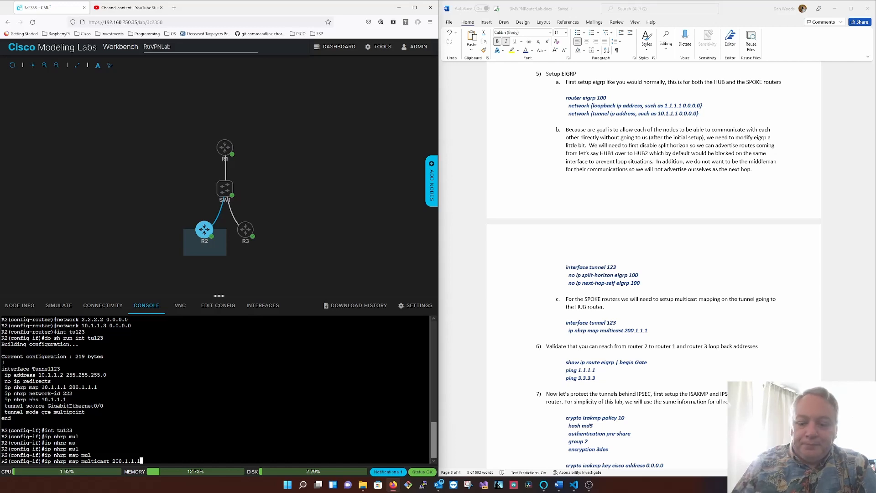
pyautogui.press('Return')
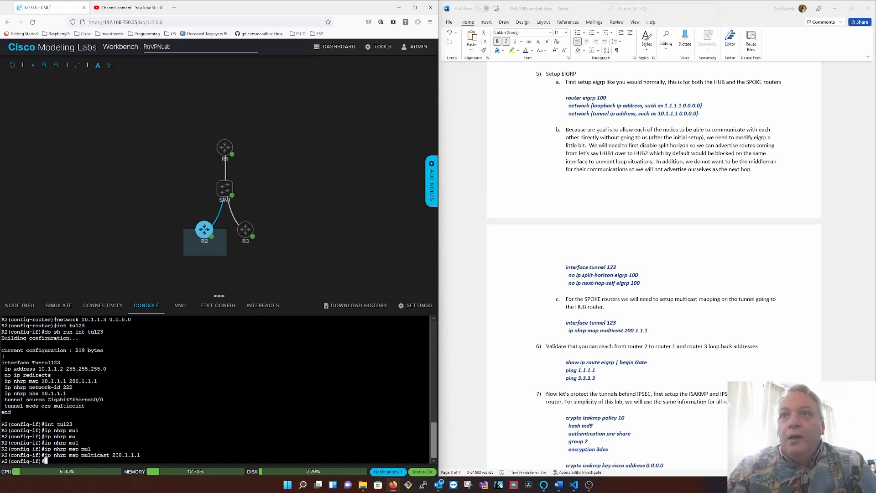
# - Leave configuration mode on R2, save its configuration and show its EIGRP neighbors
pyautogui.write('end')
pyautogui.press('Return')
pyautogui.write('wr')
pyautogui.press('Return')
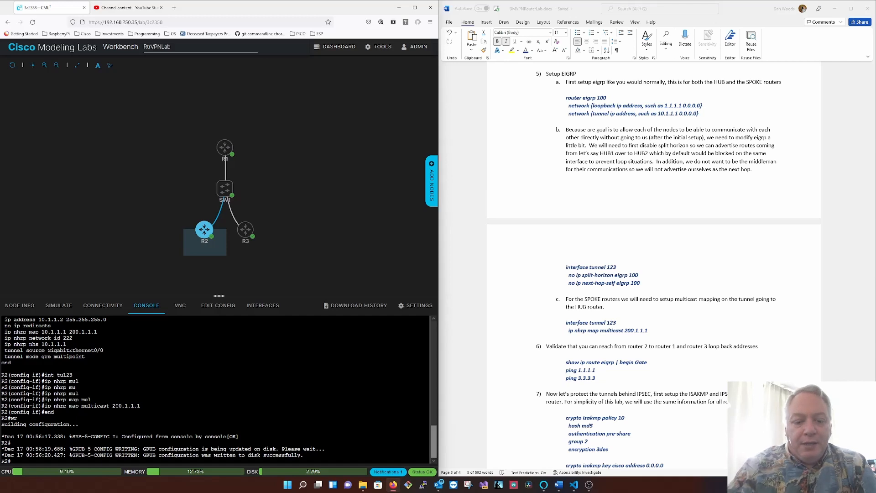
pyautogui.write('sh ip eigrp neig')
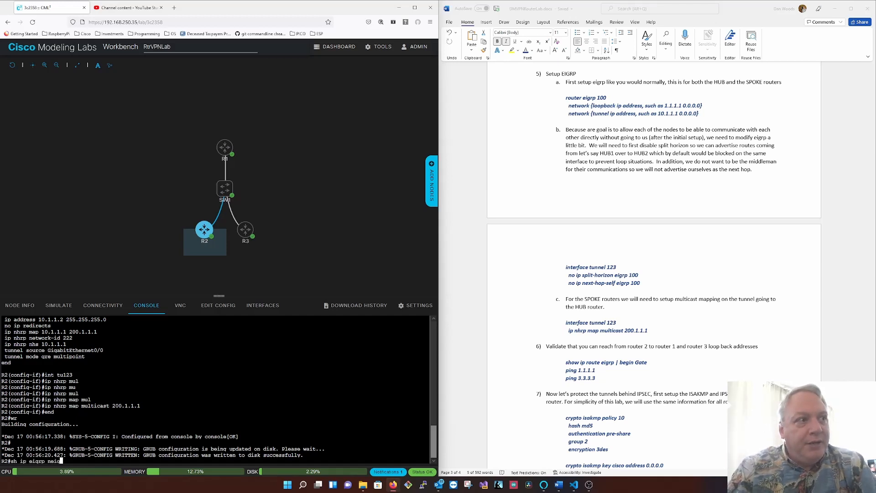
pyautogui.write('h')
pyautogui.press('Return')
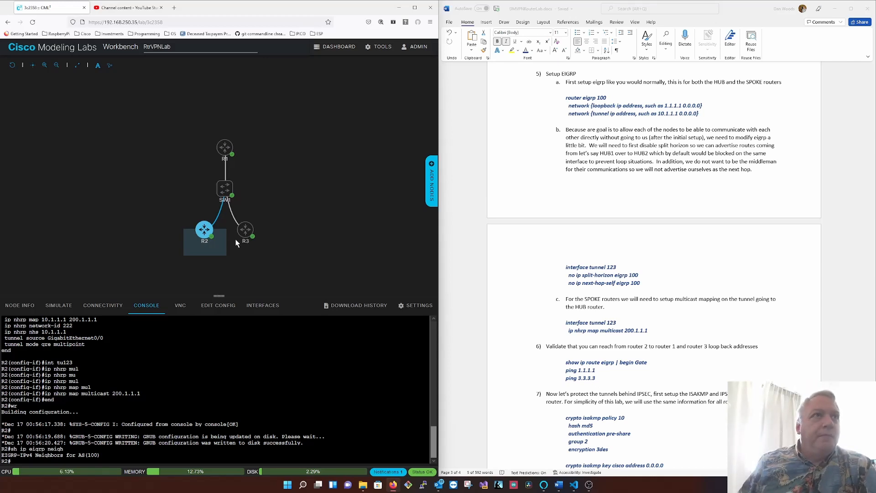
# - Open R1's console and show the router section of its running configuration
pyautogui.moveTo(226, 154)
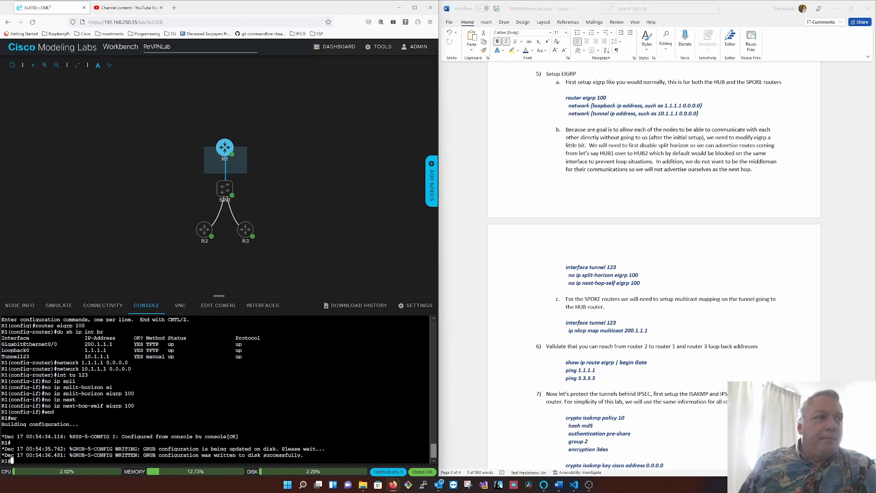
pyautogui.press('Return')
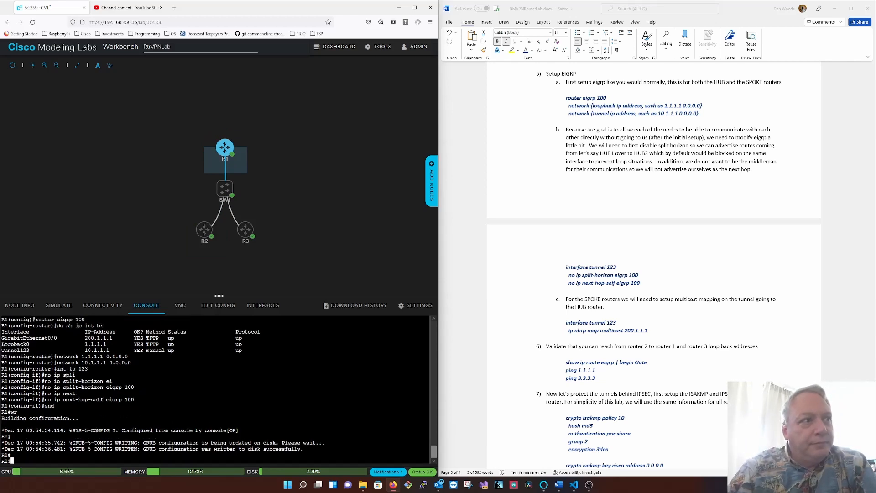
pyautogui.press('Return')
pyautogui.write('sh run')
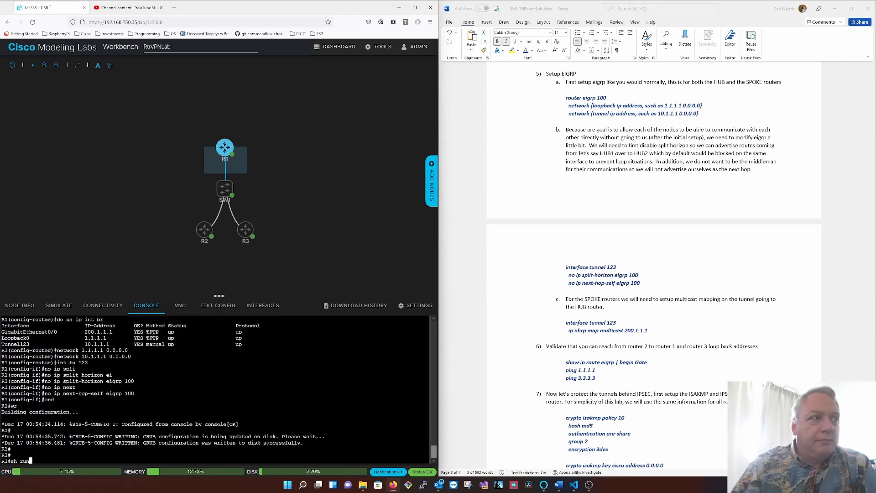
pyautogui.write(' | s router')
pyautogui.press('Return')
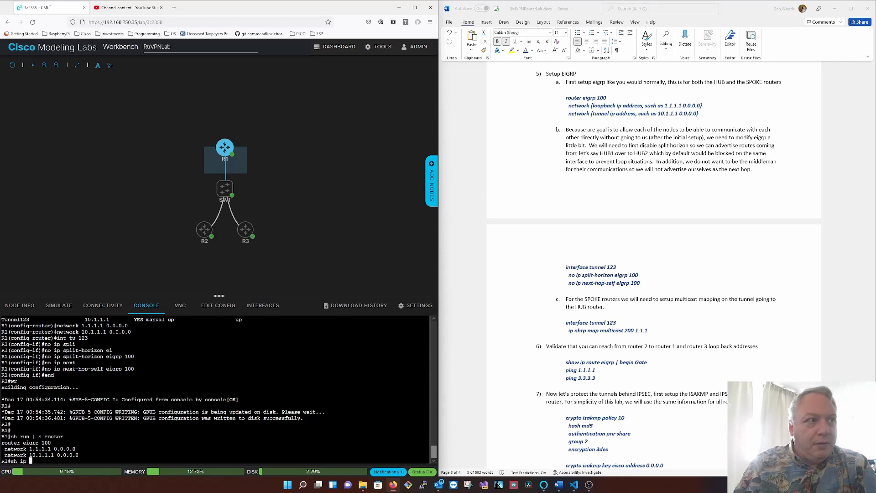
# - Show the EIGRP interfaces on R1
pyautogui.write('eigrp int')
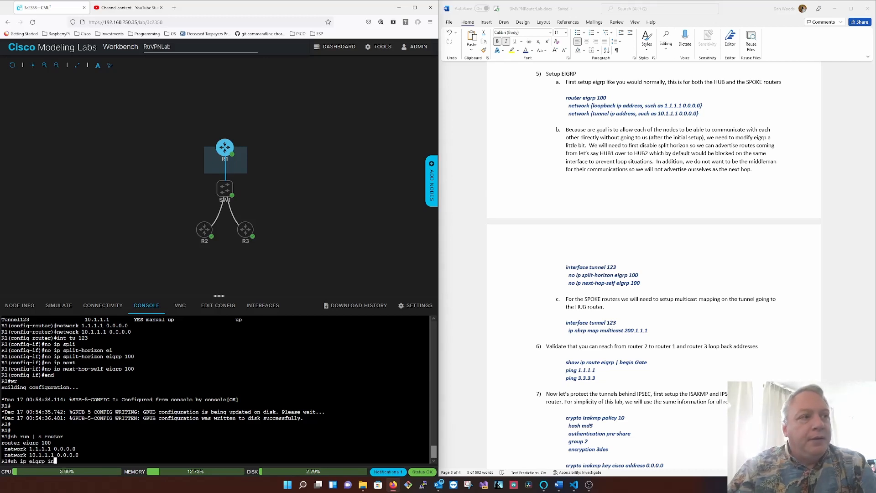
pyautogui.press('Return')
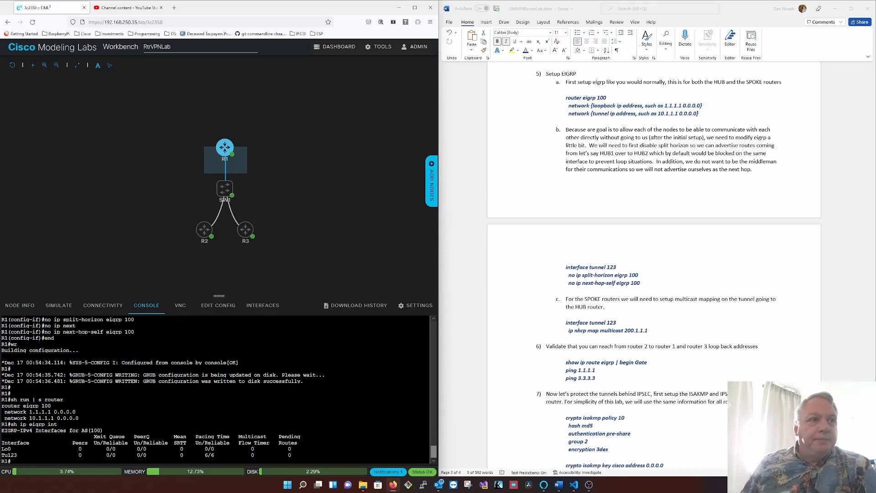
# - Return to R2's console and show its EIGRP interfaces
pyautogui.click(204, 229)
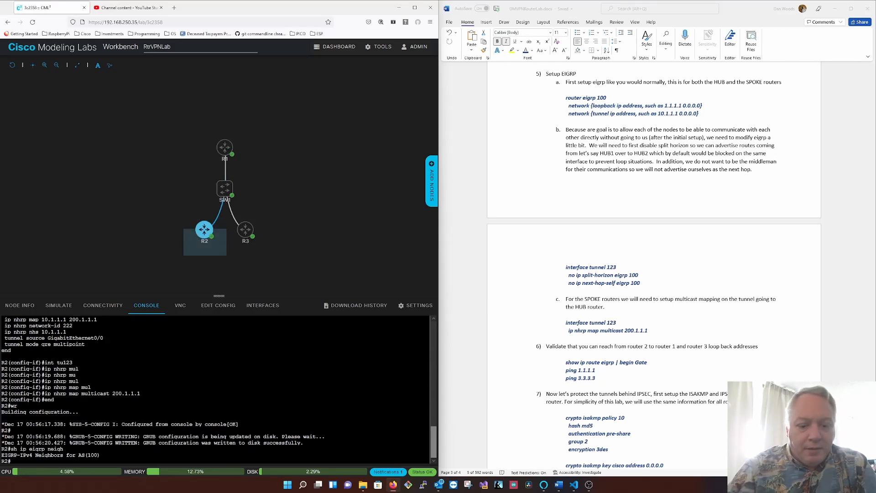
pyautogui.write('sh ip eig')
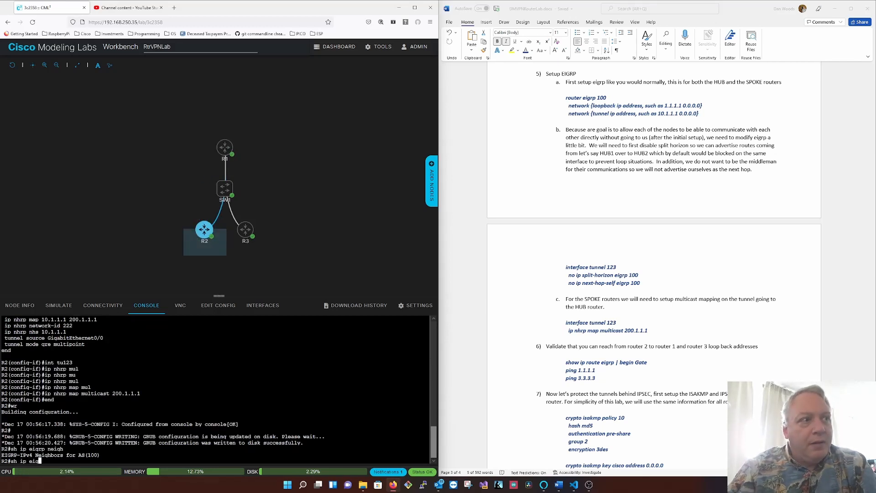
pyautogui.write('rp int')
pyautogui.press('Return')
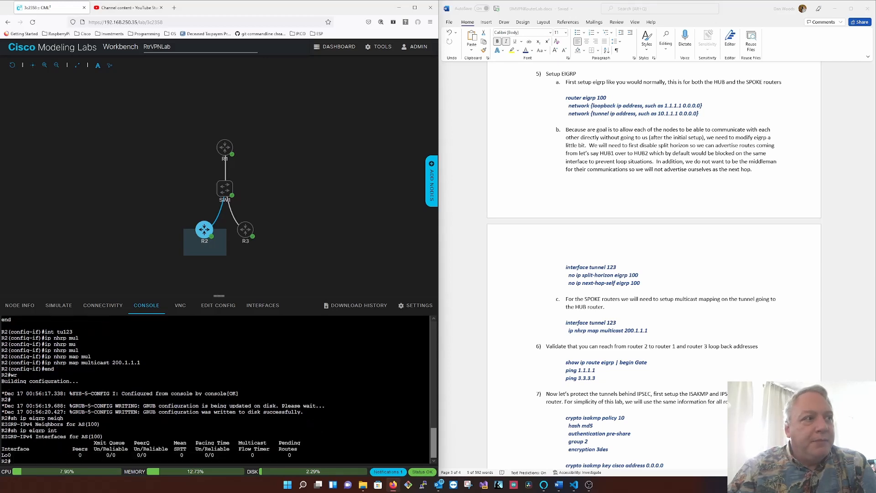
# - Show R2's brief IP interface list and the router section of its running configuration
pyautogui.write('sh ip int br')
pyautogui.press('Return')
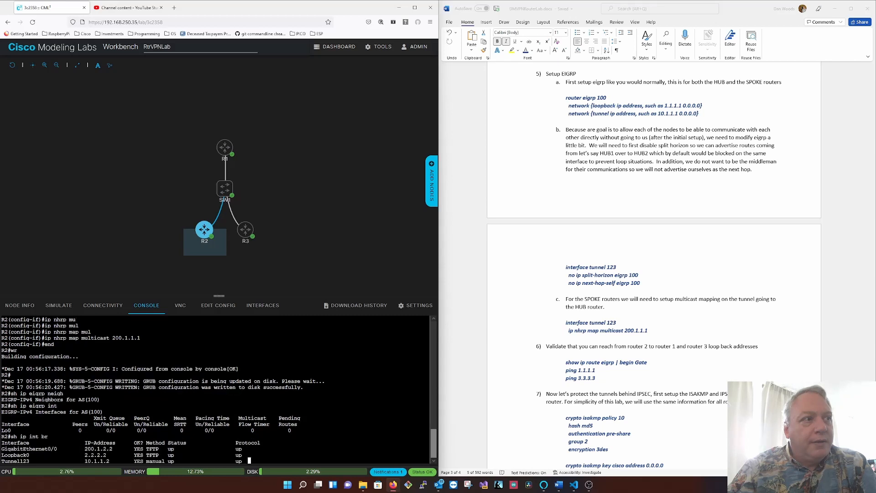
pyautogui.write('sh run ')
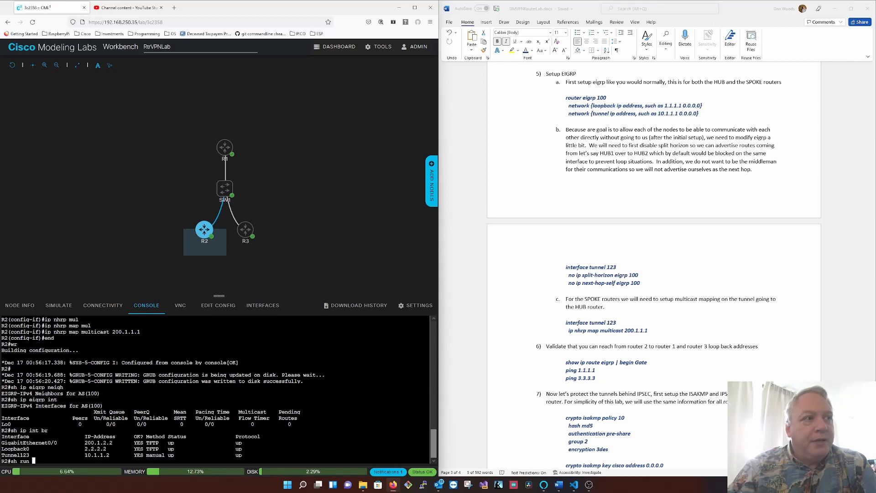
pyautogui.write('| s router')
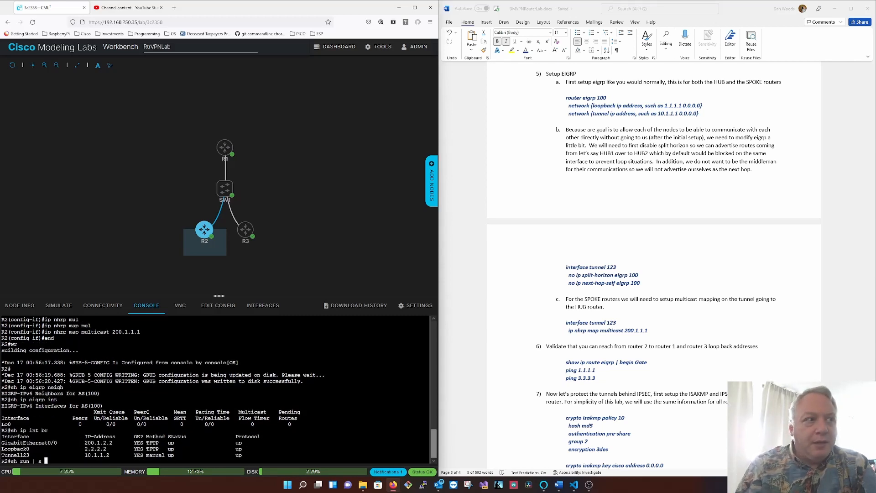
pyautogui.press('Return')
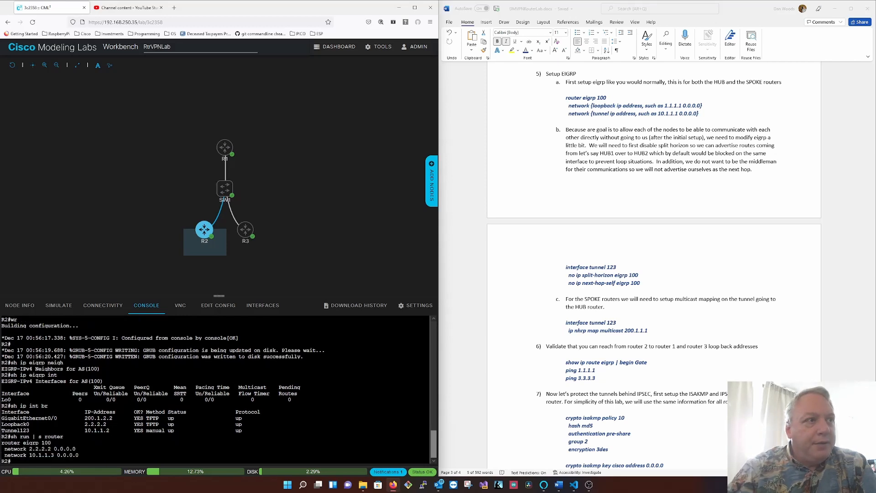
# - Enter router EIGRP 100 configuration on R2 and add network 10.1.1.2 with wildcard 0.0.0.0
pyautogui.write('conf t')
pyautogui.press('Return')
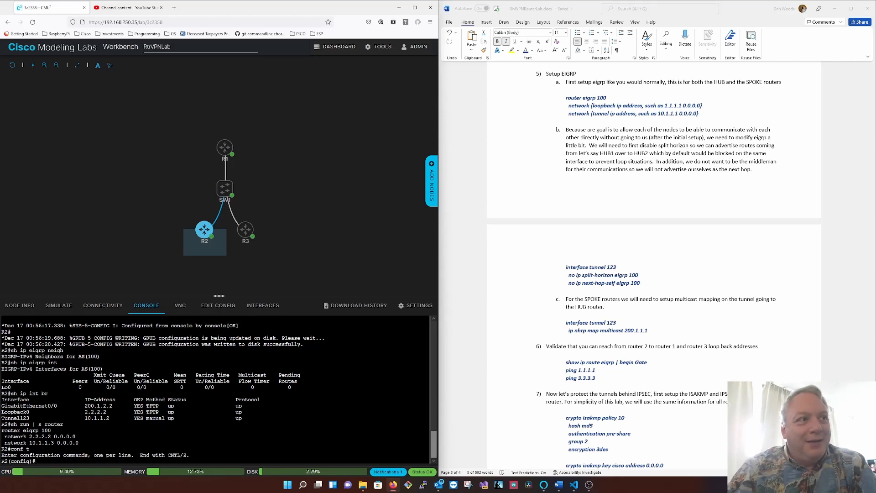
pyautogui.write('router eigrp 100')
pyautogui.press('Return')
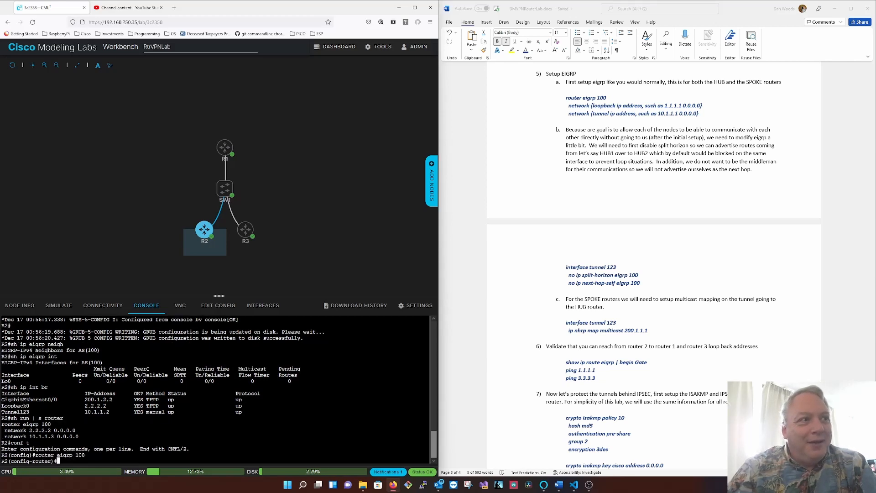
pyautogui.write('network 1')
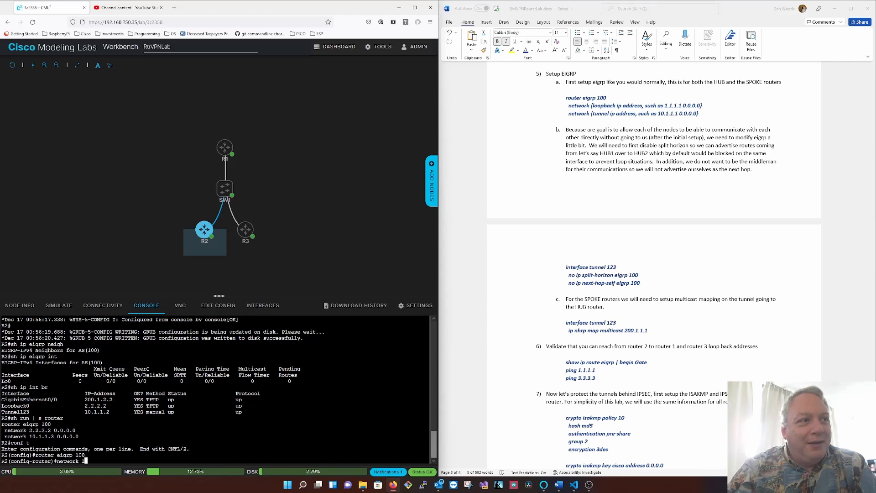
pyautogui.write('0.1.1.2 ')
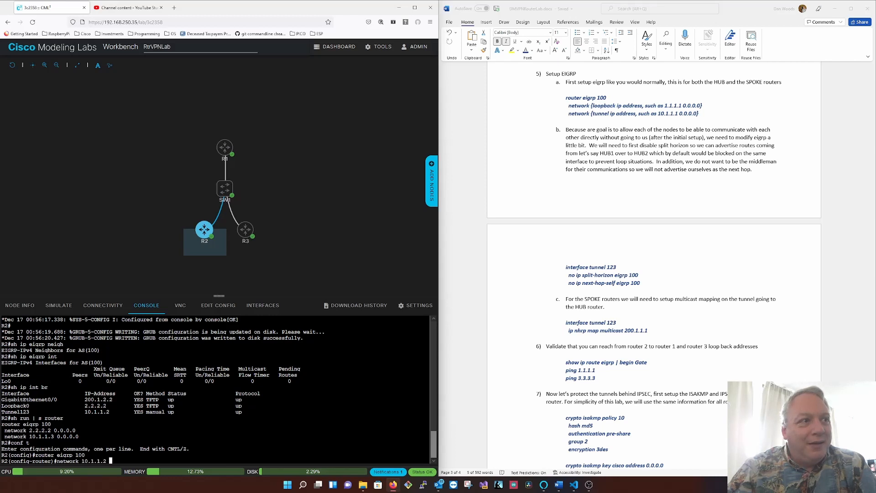
pyautogui.write('0.0.0.0')
pyautogui.press('Return')
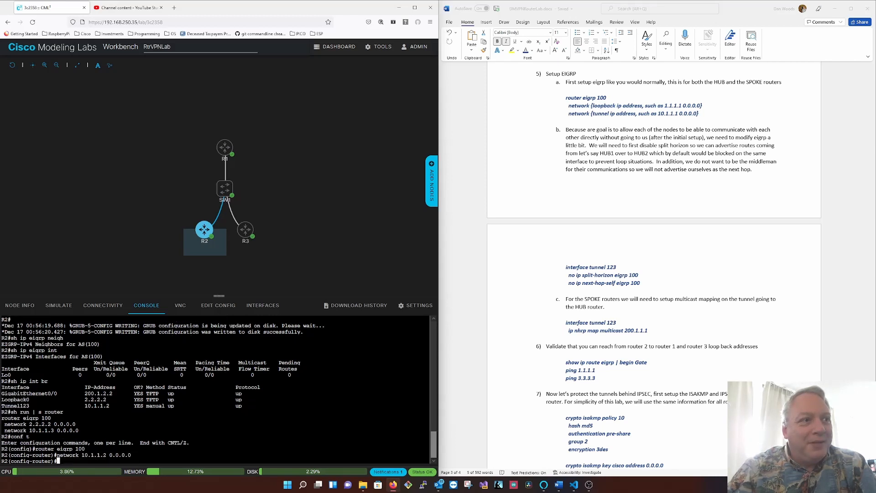
# - Remove network 10.1.1.3 with wildcard 0.0.0.0 from EIGRP 100 on R2
pyautogui.write('no network 1')
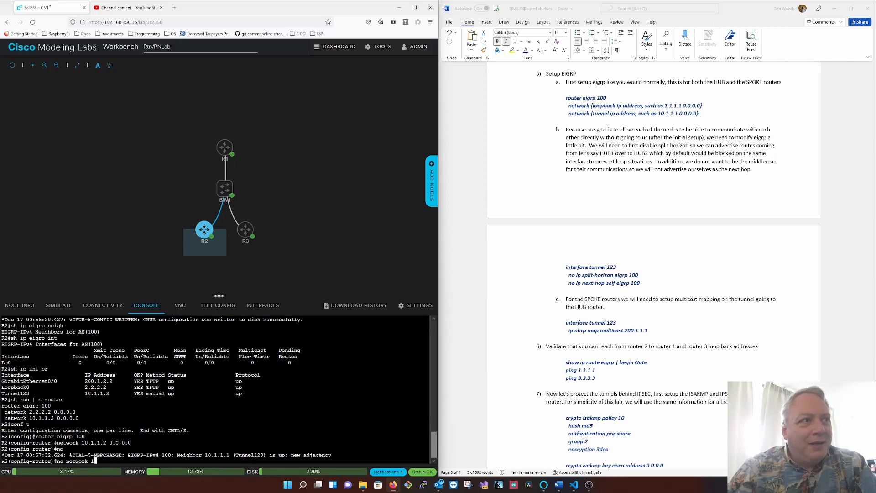
pyautogui.write('0.1.1.3 0.0')
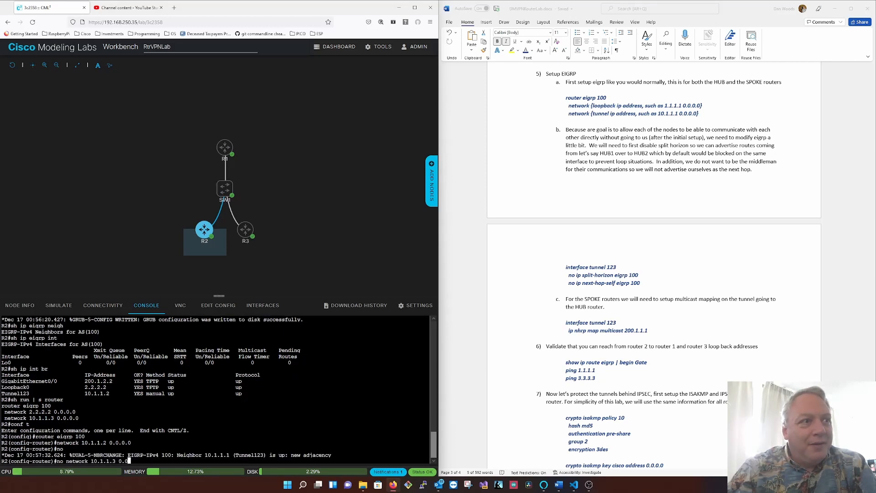
pyautogui.write('.0.0.')
pyautogui.press('Return')
# - Leave configuration mode on R2 and save its configuration
pyautogui.write('end')
pyautogui.press('Return')
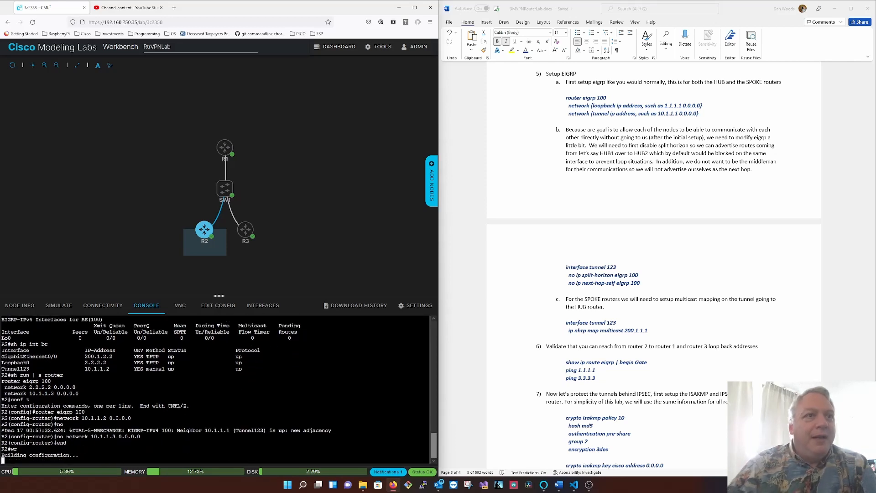
pyautogui.write('wr')
pyautogui.press('Return')
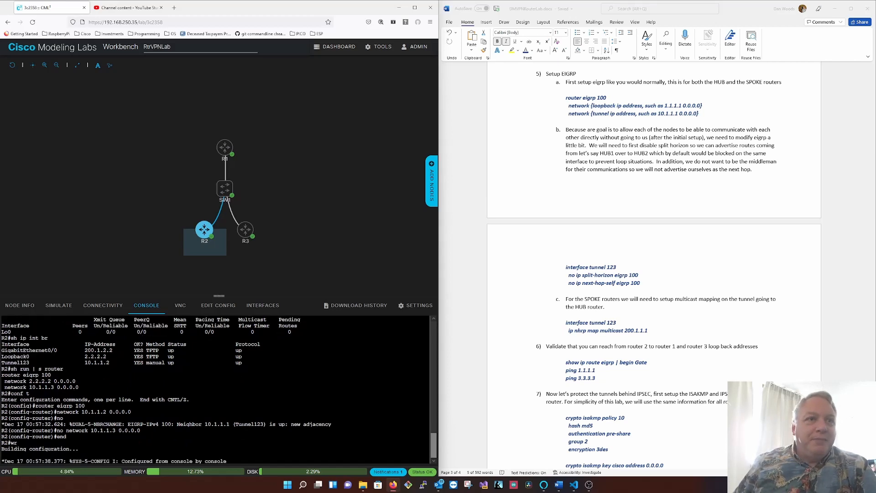
# - Show the EIGRP interfaces on R2 and examine the Tunnel123 row
pyautogui.write('sh ip ')
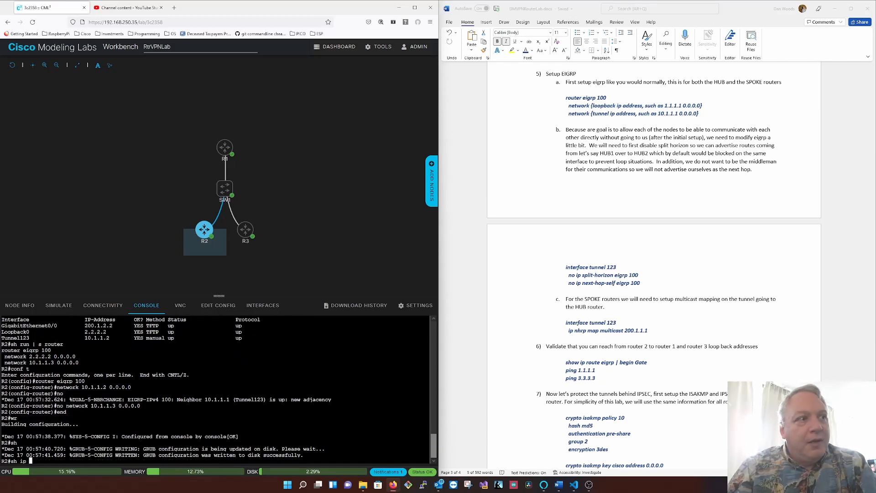
pyautogui.write('eig')
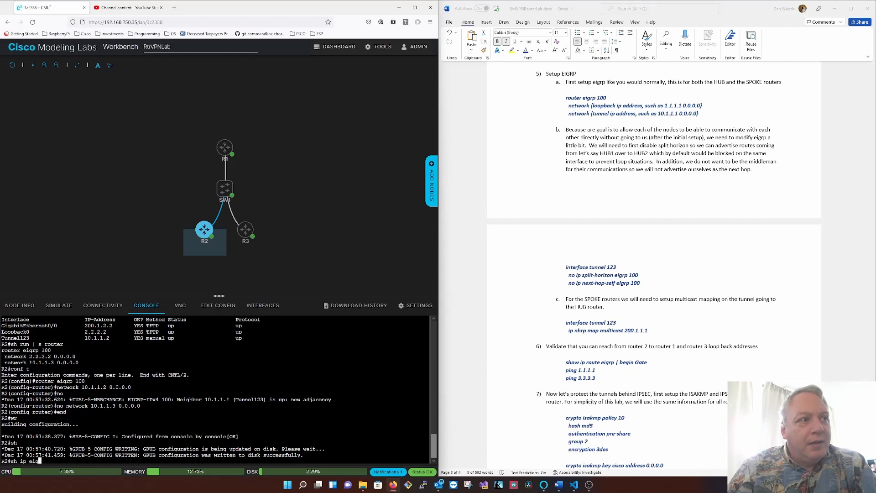
pyautogui.write('rp int')
pyautogui.press('Return')
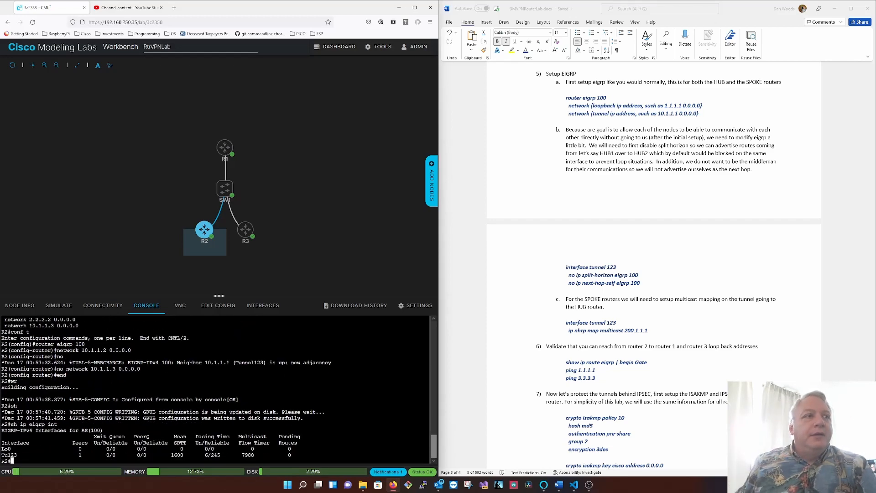
pyautogui.tripleClick(7, 455)
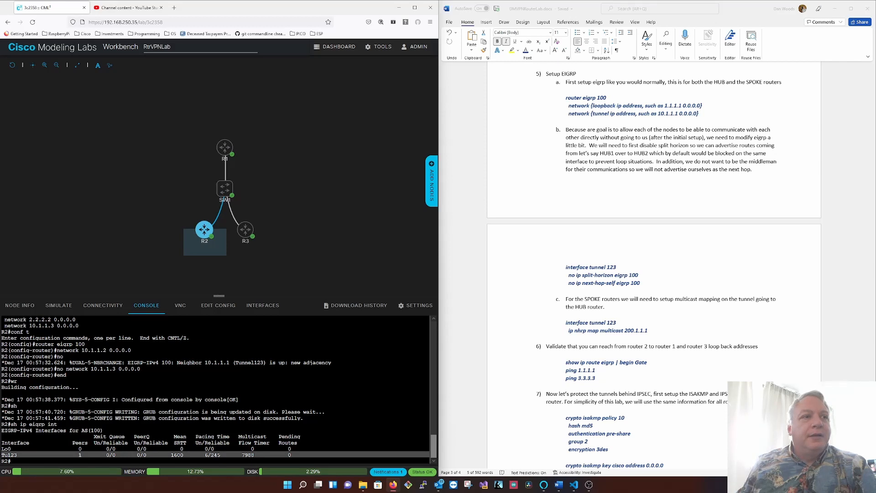
pyautogui.click(6, 455)
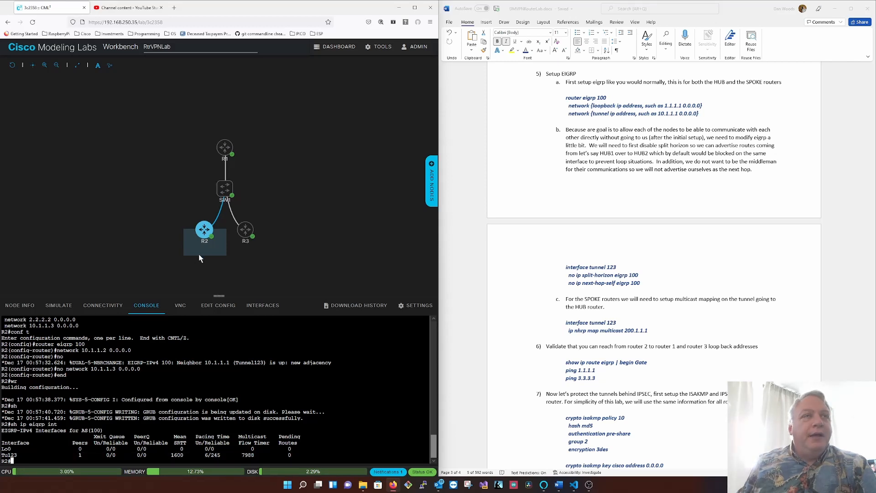
# - Switch to R3's console and filter its running configuration for lines containing router
pyautogui.click(245, 229)
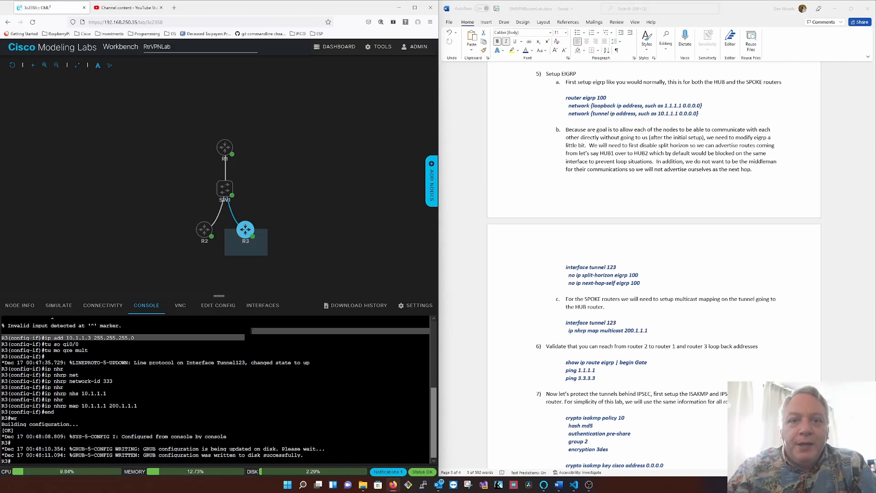
pyautogui.write('sh ru')
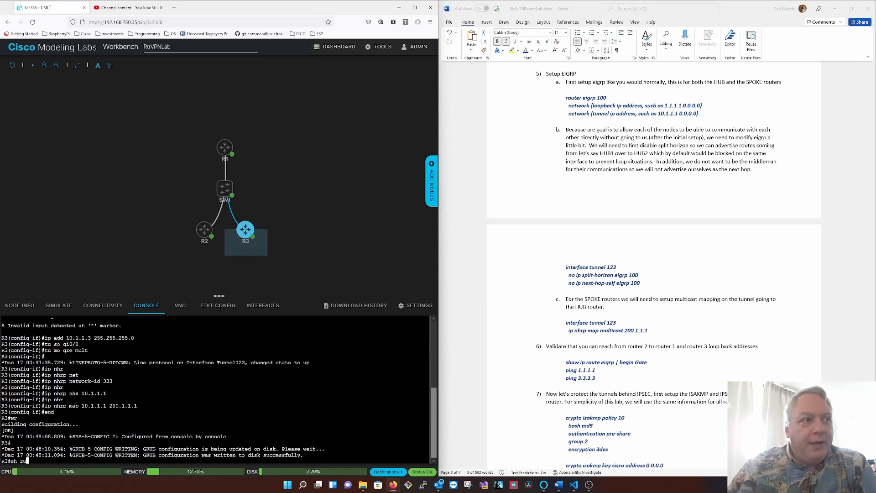
pyautogui.write('n | i router')
pyautogui.press('Return')
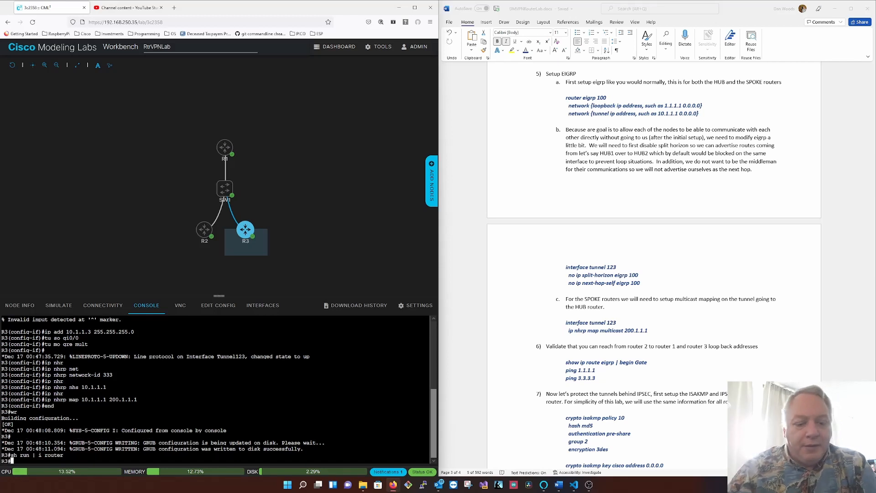
# - Enter global configuration on R3 and start the EIGRP 100 routing process
pyautogui.write('conf t')
pyautogui.press('Return')
pyautogui.write('router eigrp 100')
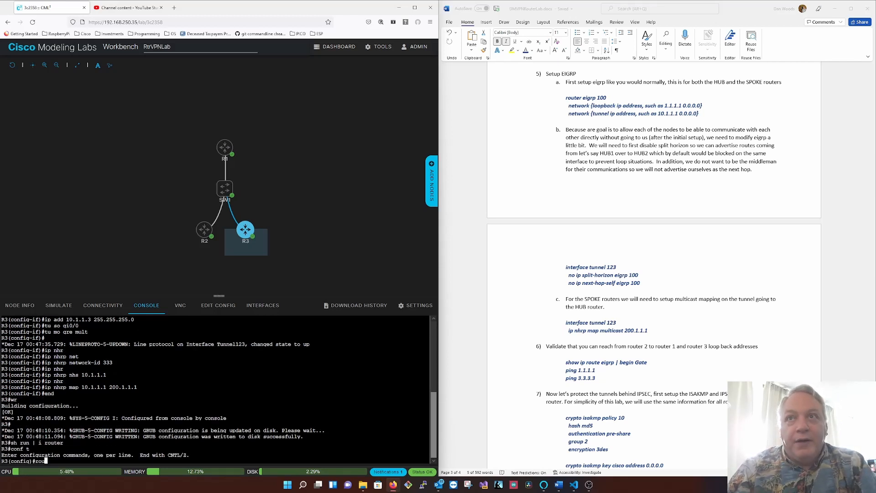
pyautogui.press('Return')
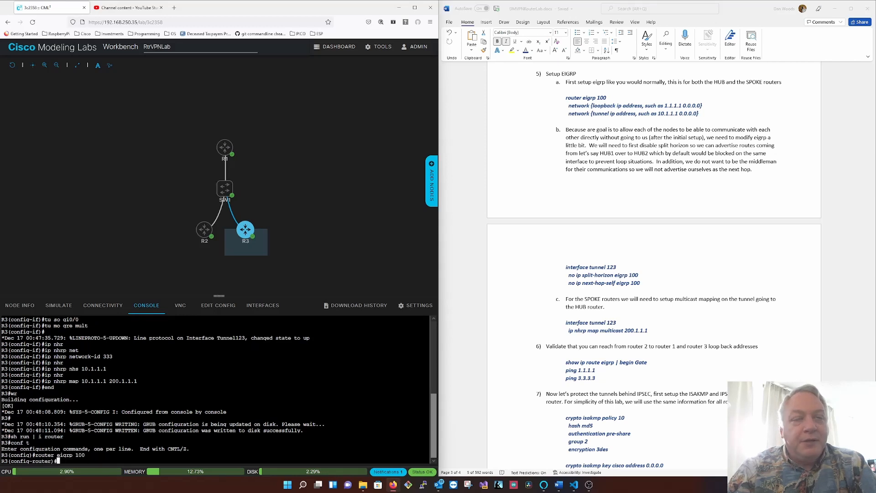
# - Show R3's brief IP interface list from within router configuration mode
pyautogui.write('do so ')
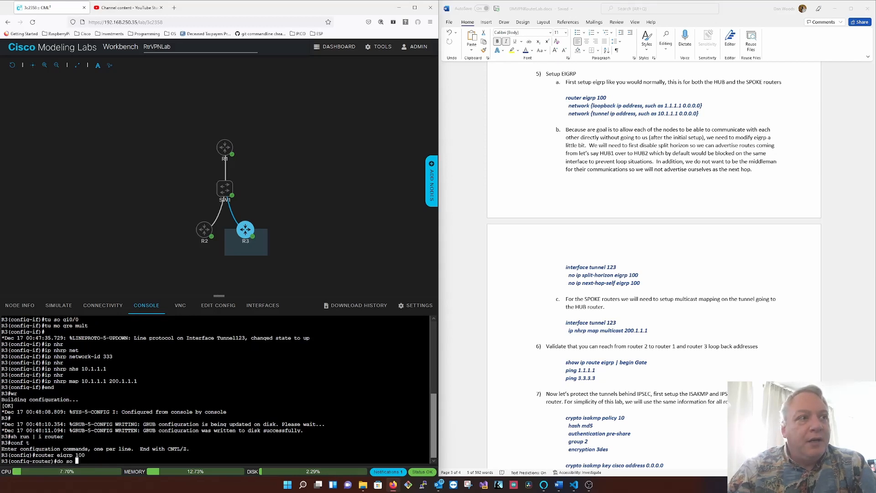
pyautogui.write('ip int br')
pyautogui.press('Return')
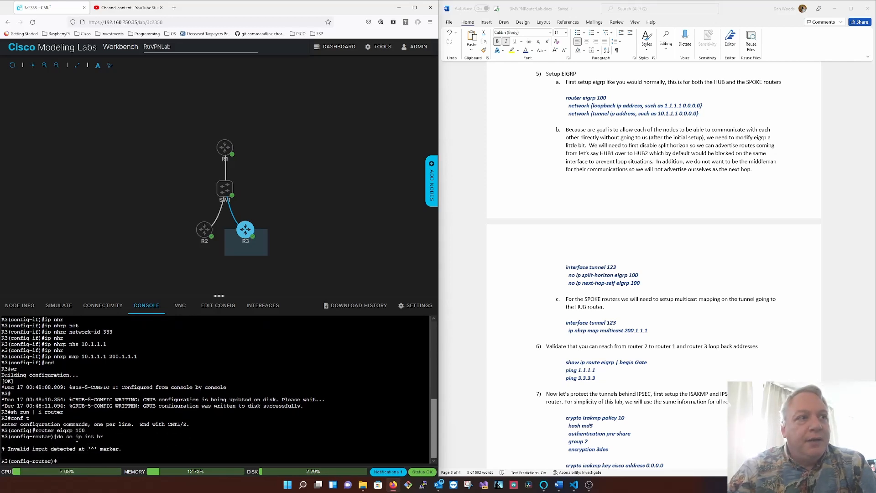
pyautogui.write('do sh ip ')
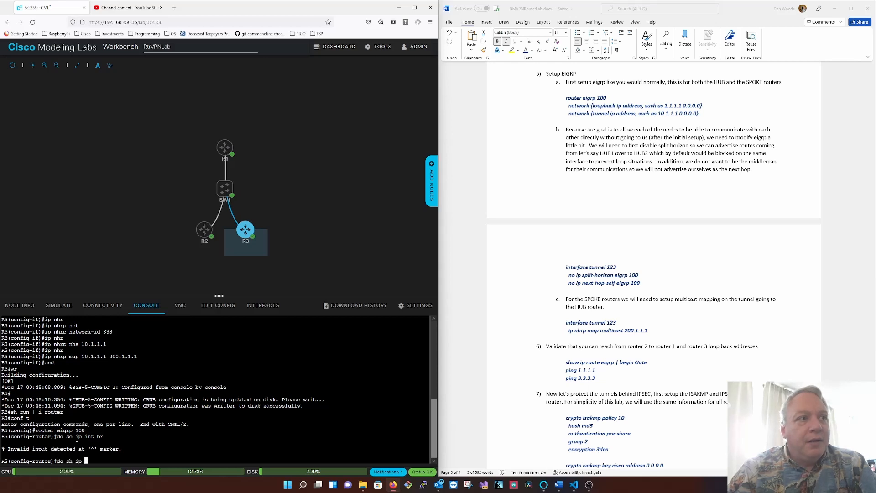
pyautogui.write('int br')
pyautogui.press('Return')
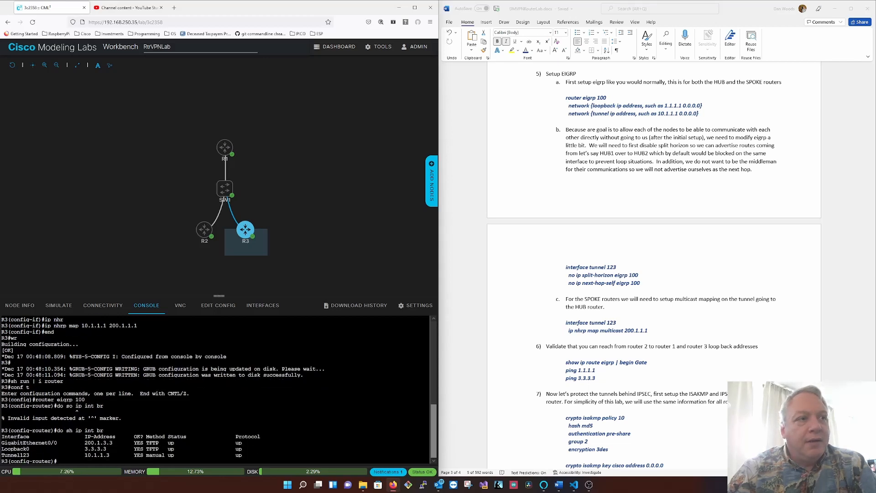
# - Add networks 3.3.3.3 and 10.1.1.3, each with wildcard 0.0.0.0, to EIGRP 100 on R3
pyautogui.write('net')
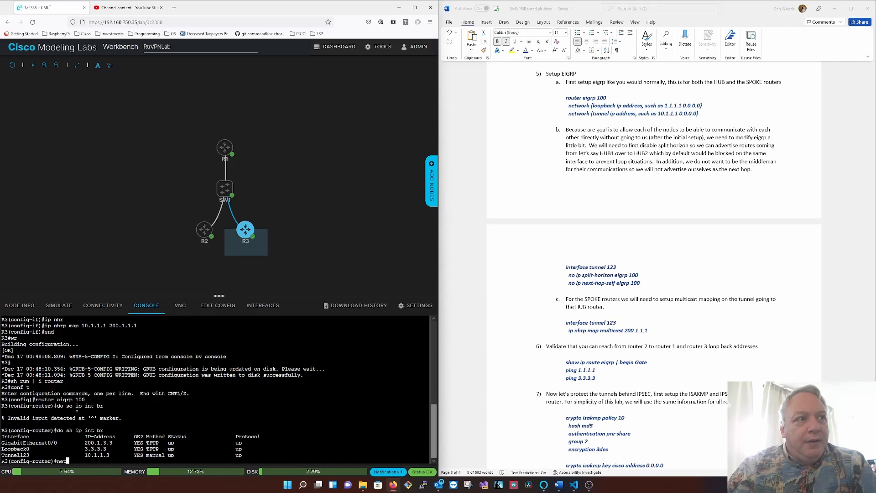
pyautogui.write('work 3.3.3.3 0.0.0.0')
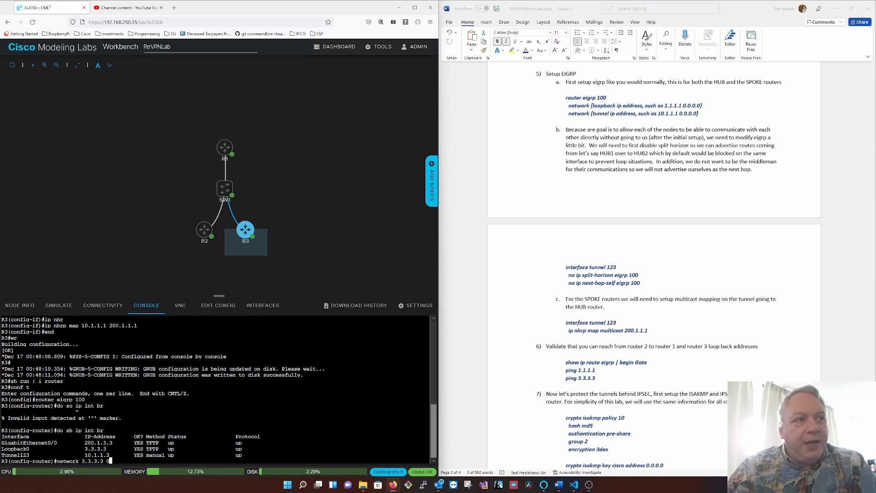
pyautogui.press('Return')
pyautogui.write('ne')
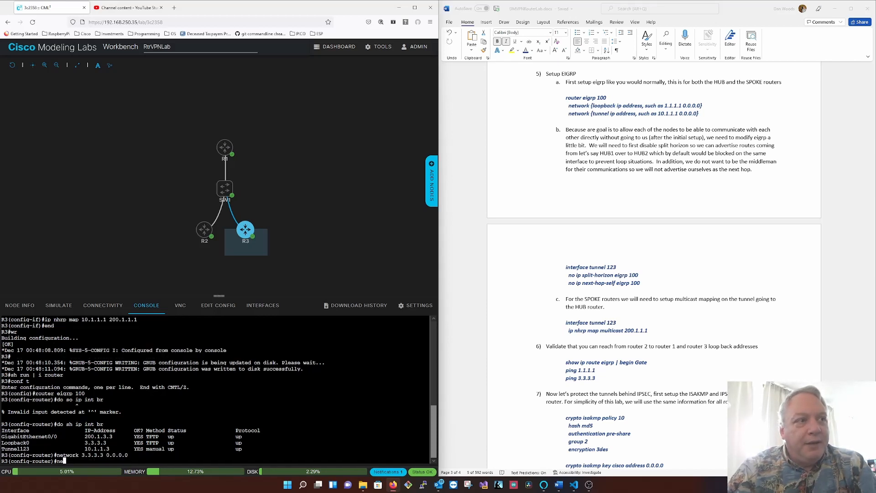
pyautogui.write('twork 10.1.1.3 0.')
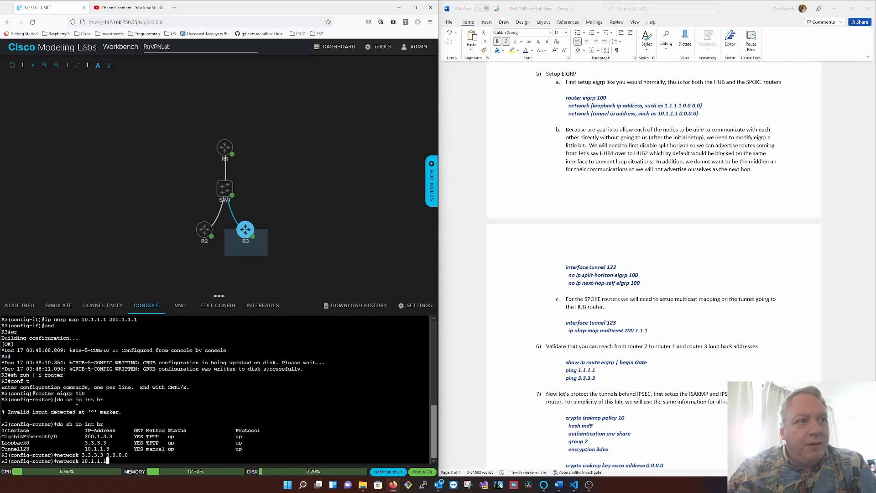
pyautogui.write('0.0.0')
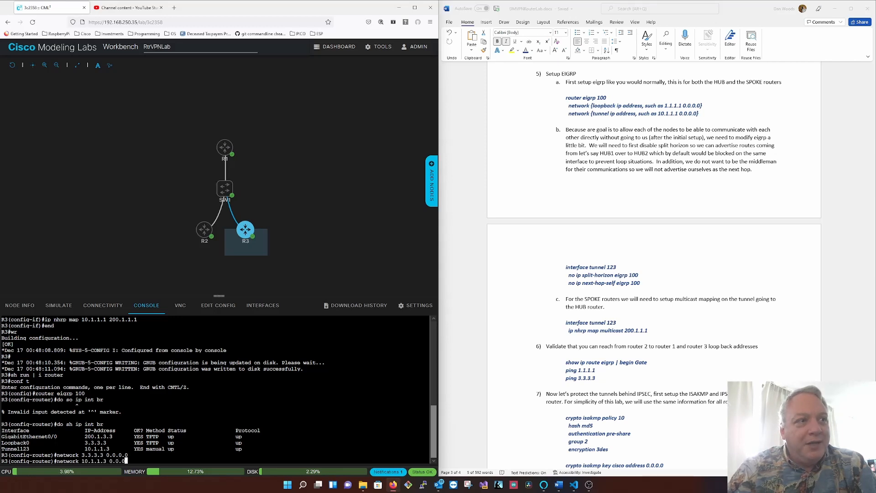
pyautogui.press('Return')
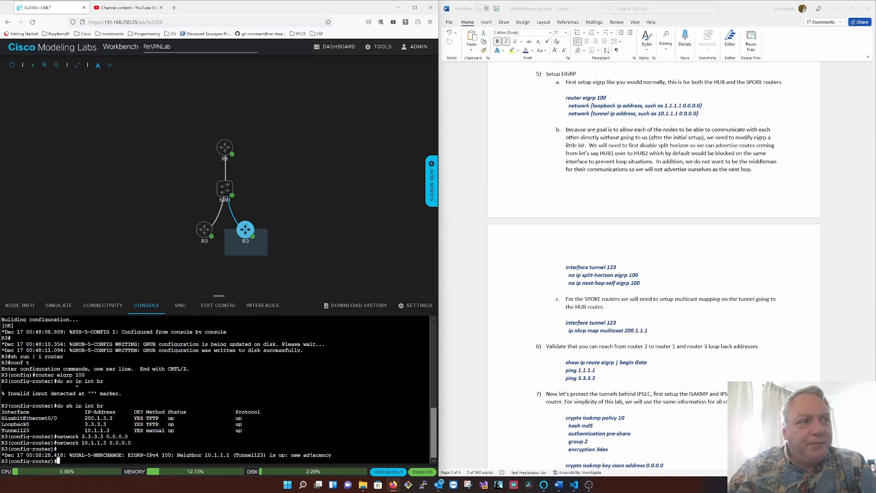
# - Show the full interface status of tunnel 123 on R3
pyautogui.write('do sh ')
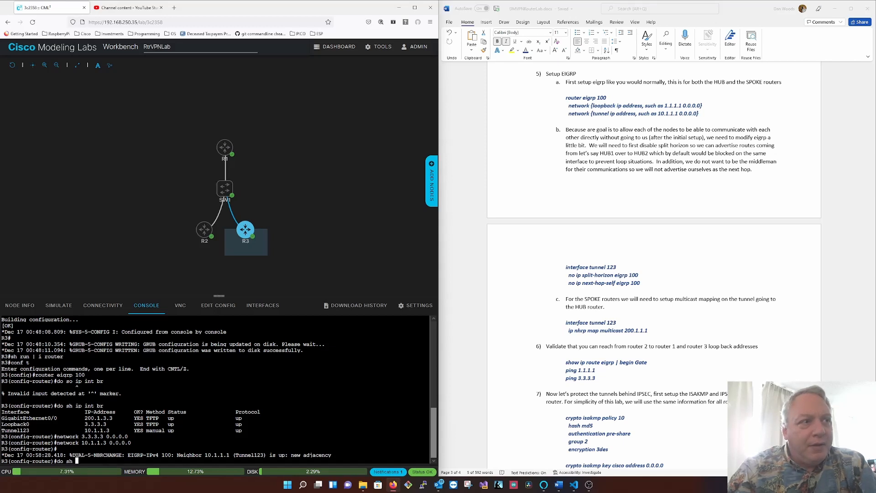
pyautogui.write('int tu123')
pyautogui.press('Return')
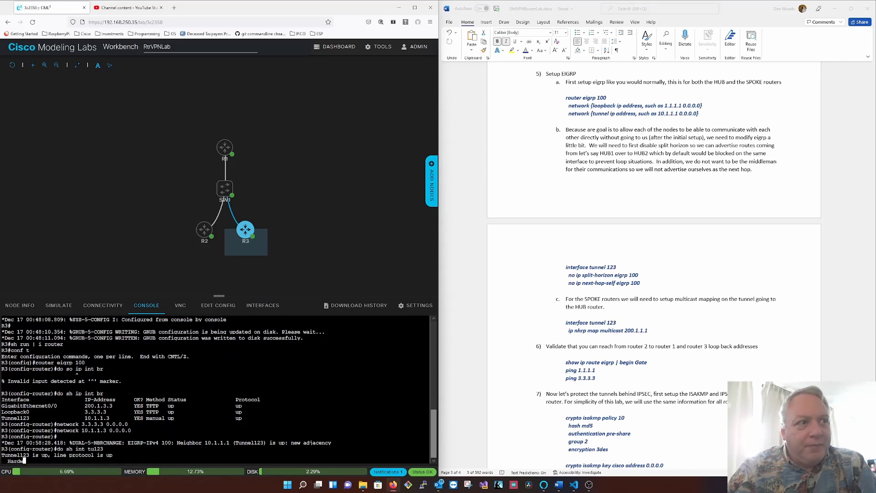
pyautogui.press('space')
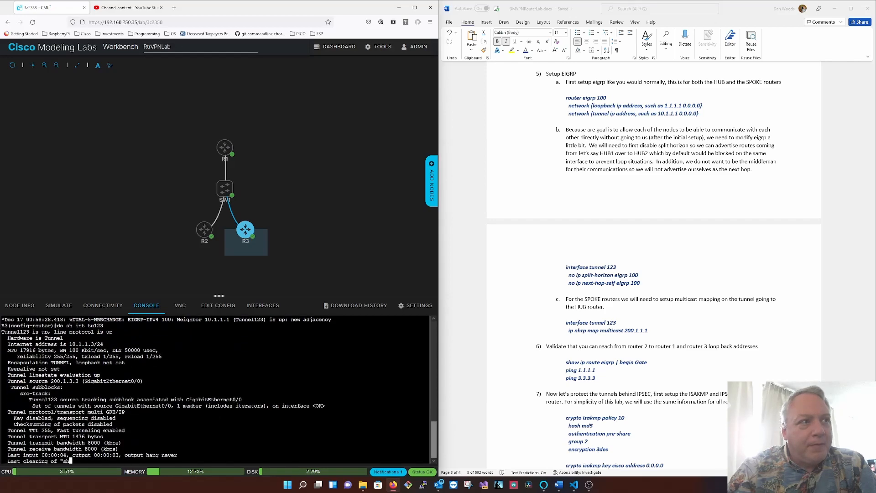
# - Show the running configuration of interface tunnel 123 on R3
pyautogui.press('Up')
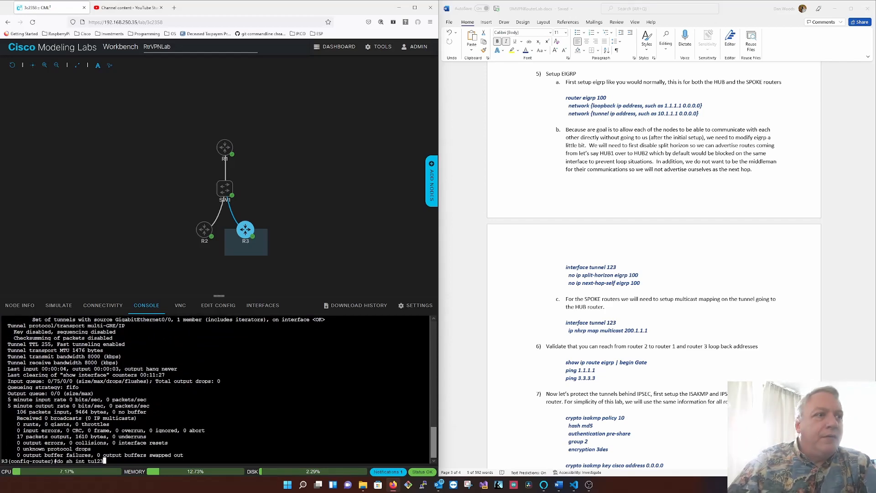
pyautogui.press('Left')
pyautogui.press('Left')
pyautogui.press('Left')
pyautogui.press('Left')
pyautogui.press('Left')
pyautogui.press('Left')
pyautogui.press('Left')
pyautogui.press('Left')
pyautogui.press('Left')
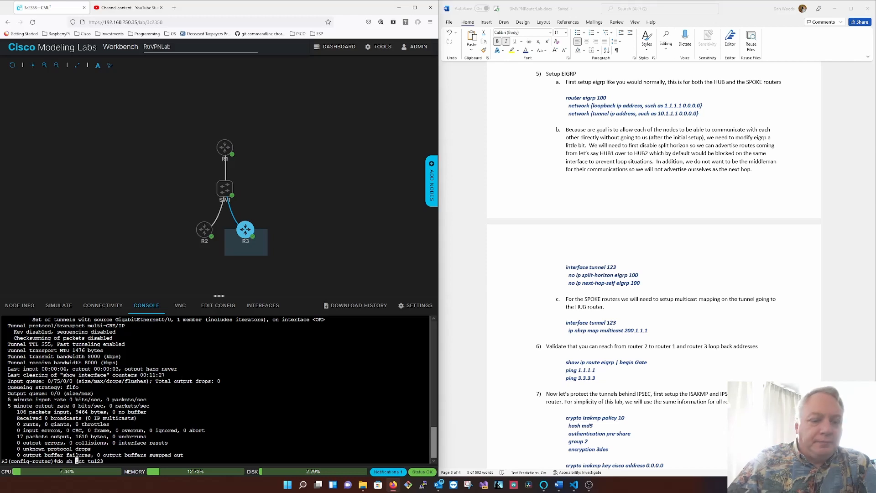
pyautogui.write('run')
pyautogui.press('Return')
# - Enter interface configuration for tunnel 123 on R3
pyautogui.write('conf t')
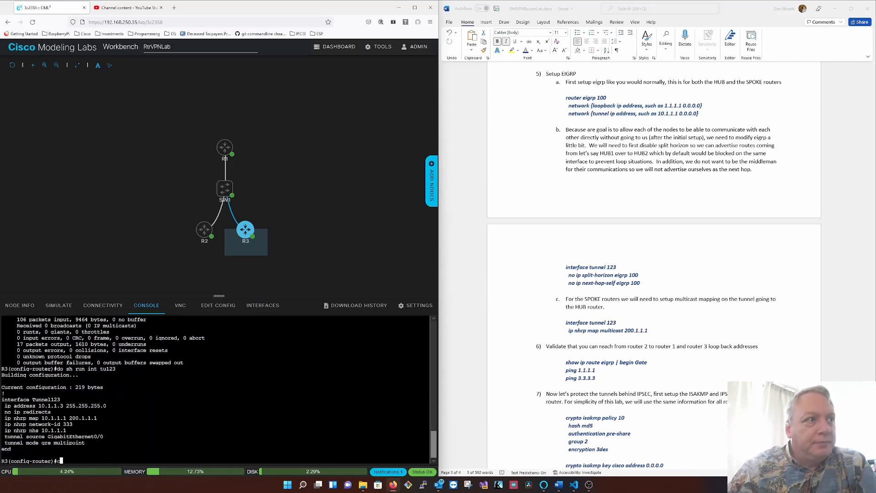
pyautogui.press('Return')
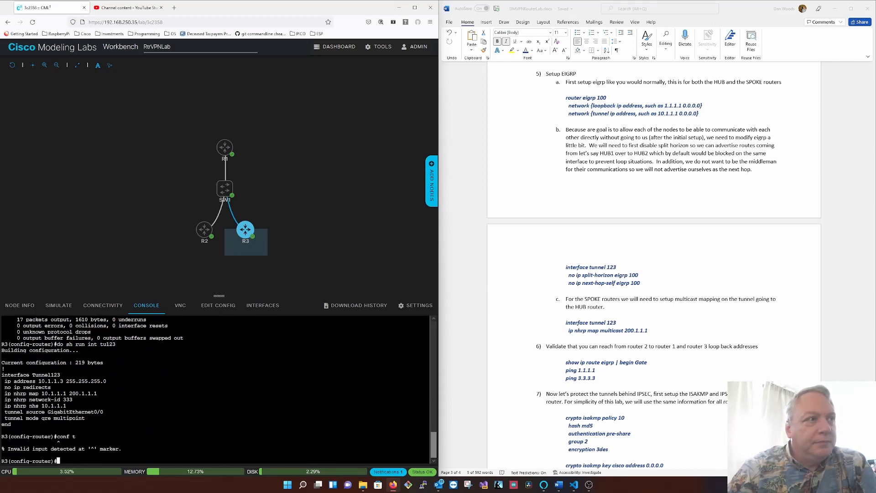
pyautogui.write('int tu123')
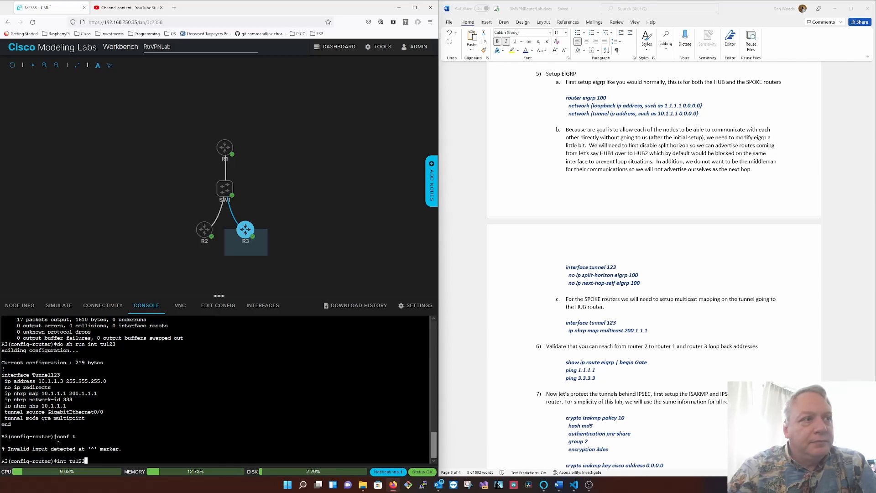
pyautogui.press('Return')
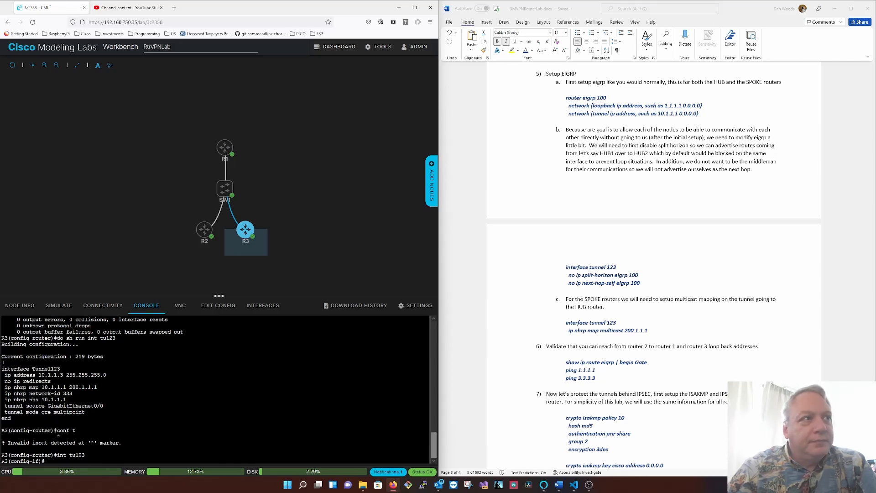
# - Add an NHRP multicast mapping to 200.1.1.1 on tunnel 123 of R3
pyautogui.write('ipo nhr')
pyautogui.press('Tab')
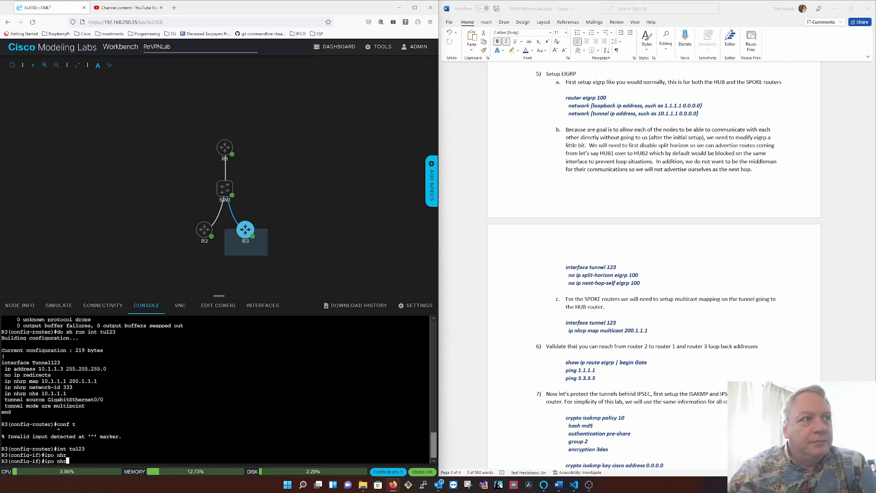
pyautogui.write('m')
pyautogui.press('BackSpace')
pyautogui.write('p')
pyautogui.press('Tab')
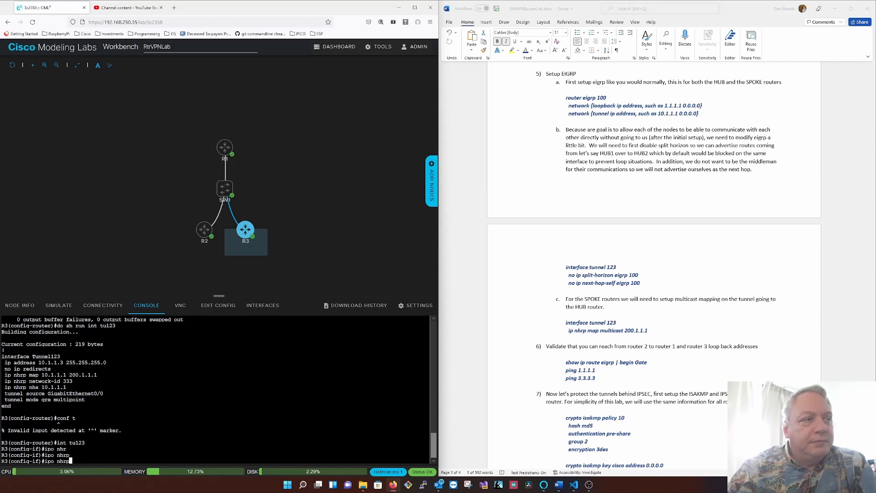
pyautogui.press('BackSpace')
pyautogui.press('BackSpace')
pyautogui.press('BackSpace')
pyautogui.press('BackSpace')
pyautogui.press('BackSpace')
pyautogui.press('BackSpace')
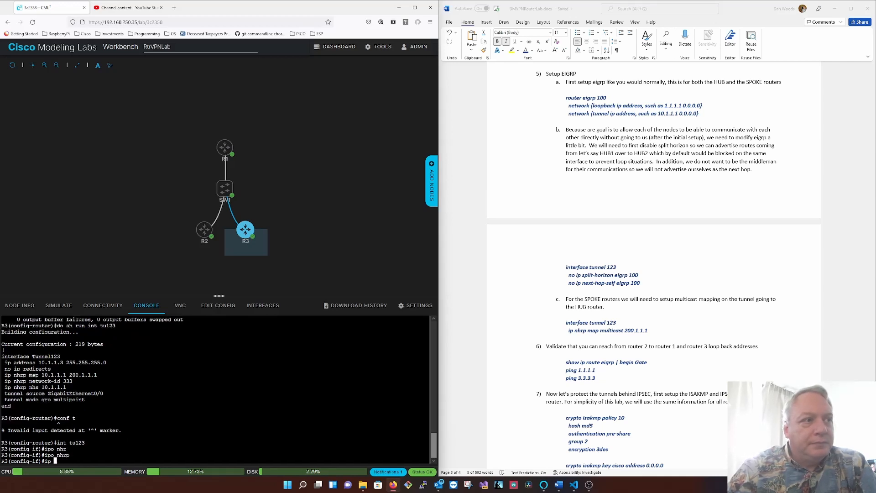
pyautogui.write('nrh')
pyautogui.press('Tab')
pyautogui.press('BackSpace')
pyautogui.press('BackSpace')
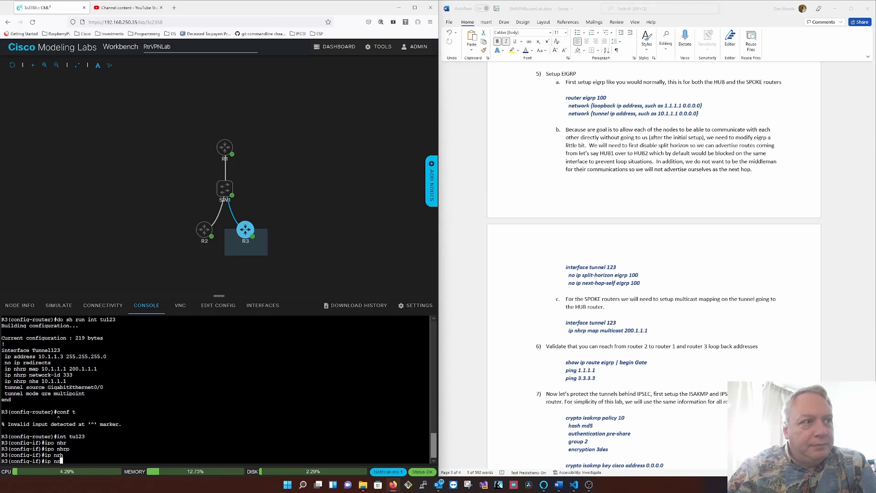
pyautogui.write('hr')
pyautogui.press('Tab')
pyautogui.write('mul')
pyautogui.press('Tab')
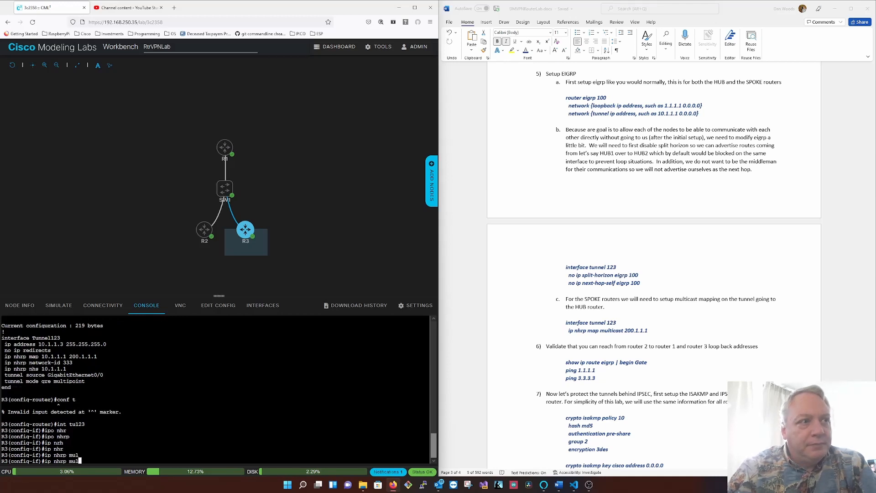
pyautogui.press('BackSpace')
pyautogui.press('BackSpace')
pyautogui.press('BackSpace')
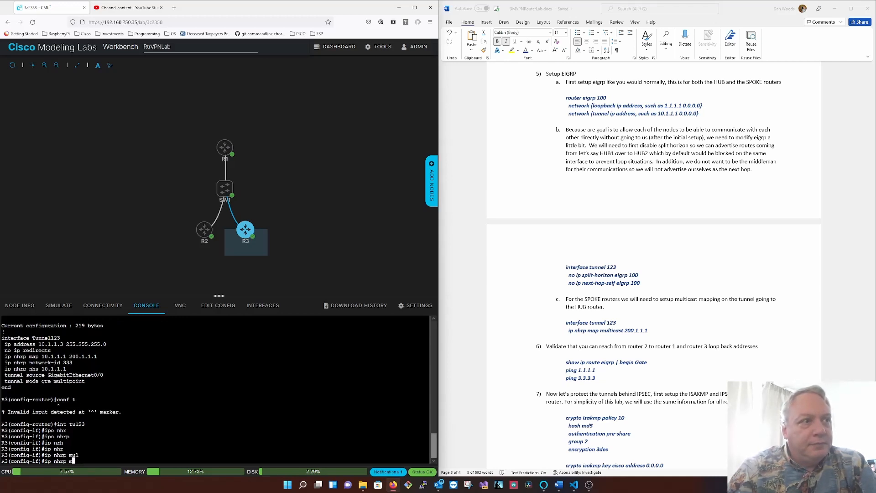
pyautogui.write('map mul')
pyautogui.press('Tab')
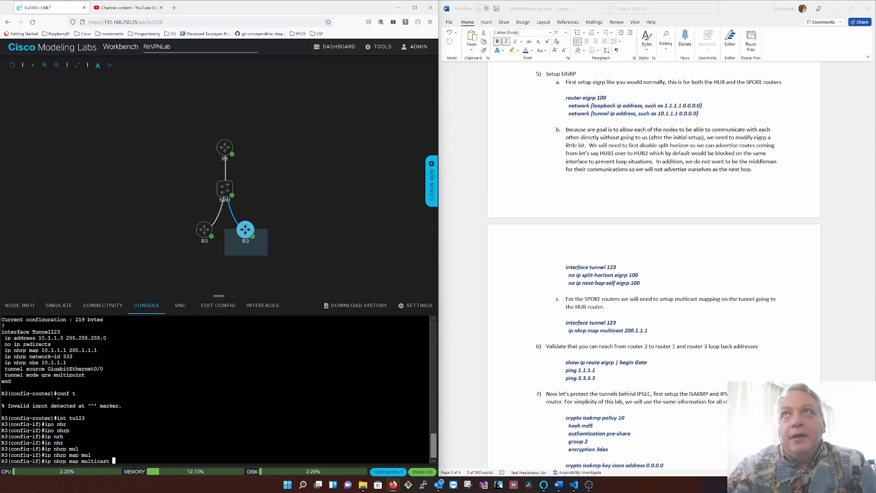
pyautogui.write('200.1.1.1')
pyautogui.press('Return')
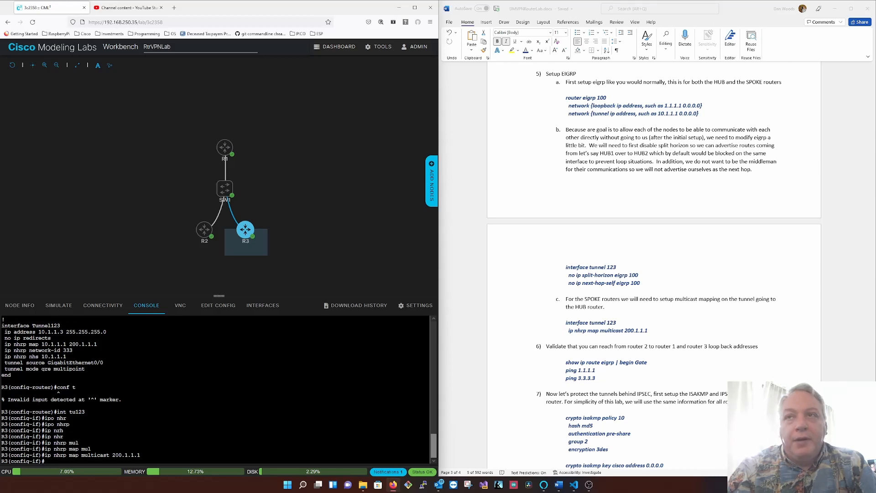
# - Leave configuration mode on R3 and save its running configuration
pyautogui.write('end')
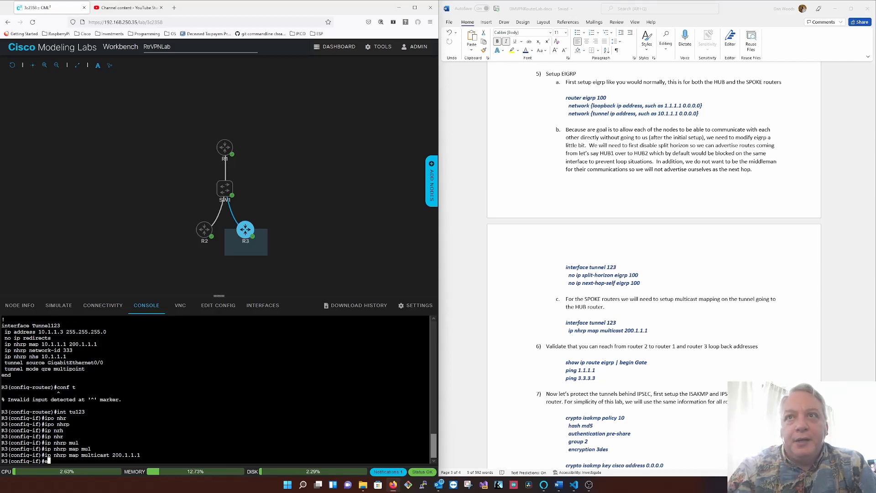
pyautogui.press('Return')
pyautogui.write('wr')
pyautogui.press('Return')
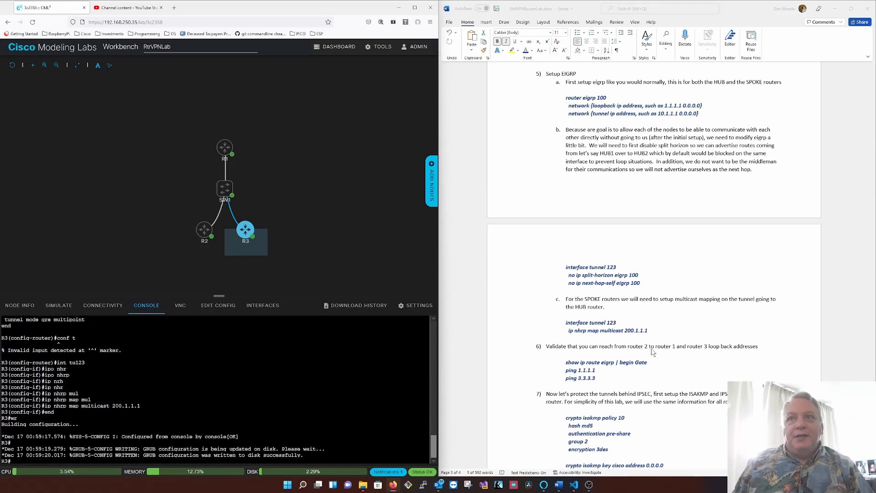
# - On R2's console, show the EIGRP routes, with the output beginning at "Gate"
pyautogui.click(208, 233)
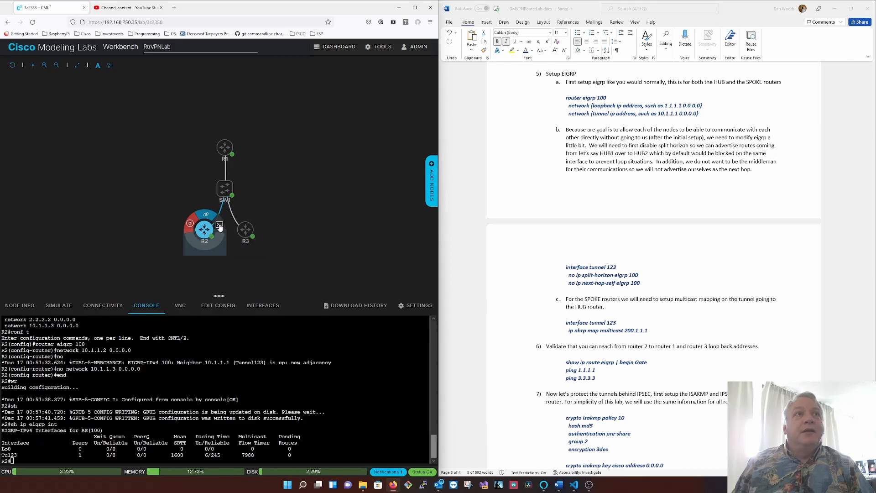
pyautogui.click(219, 226)
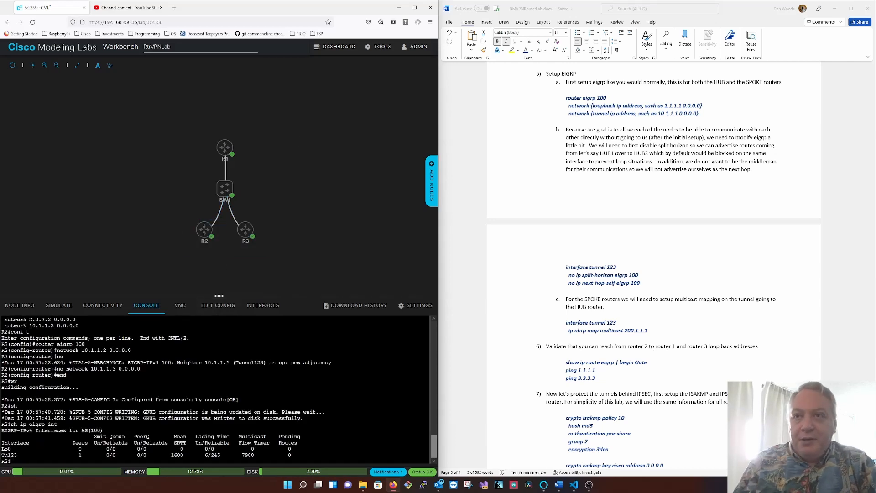
pyautogui.press('Return')
pyautogui.press('Return')
pyautogui.write('sh ipo rout')
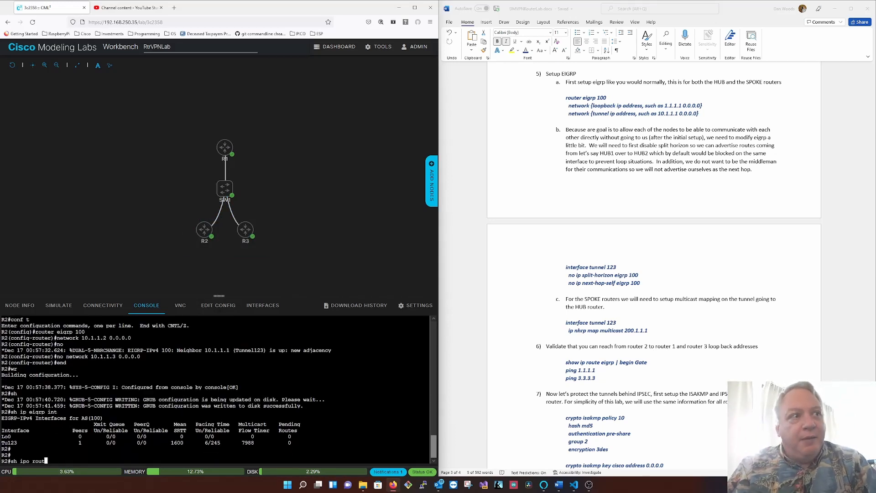
pyautogui.press('BackSpace')
pyautogui.press('BackSpace')
pyautogui.press('BackSpace')
pyautogui.press('BackSpace')
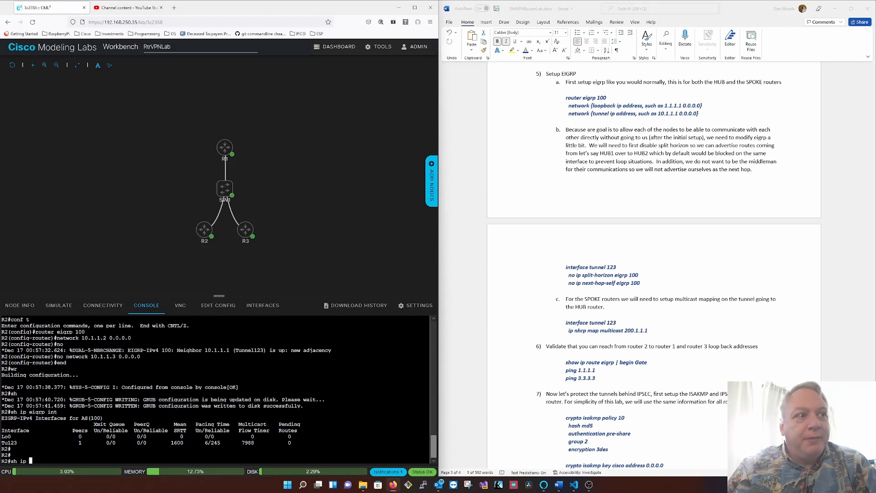
pyautogui.write('route ')
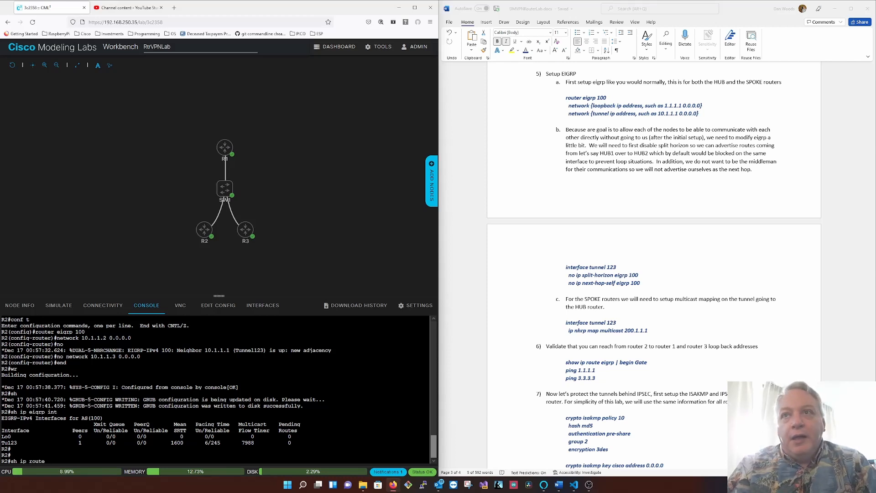
pyautogui.write('eigrp ')
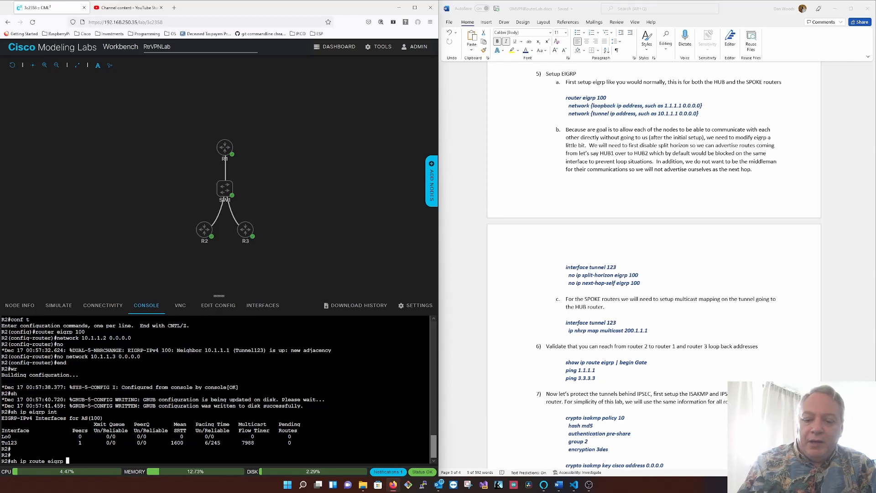
pyautogui.write('| b')
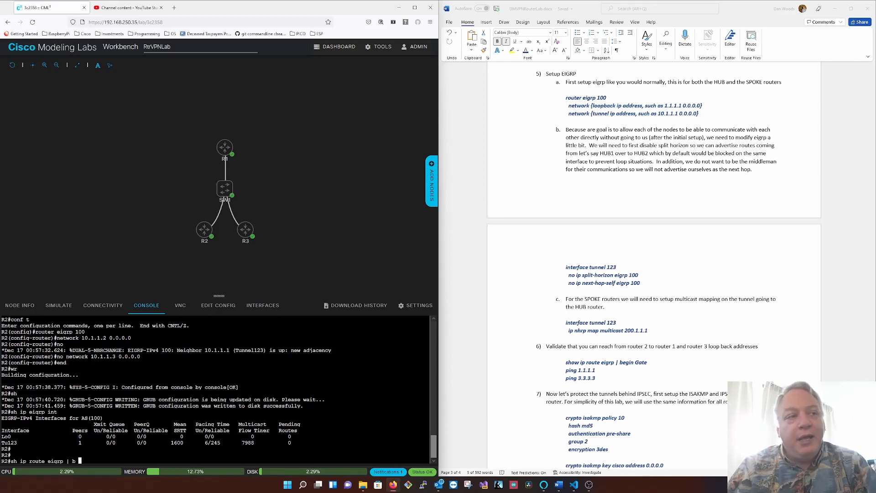
pyautogui.write(' Gate')
pyautogui.press('Return')
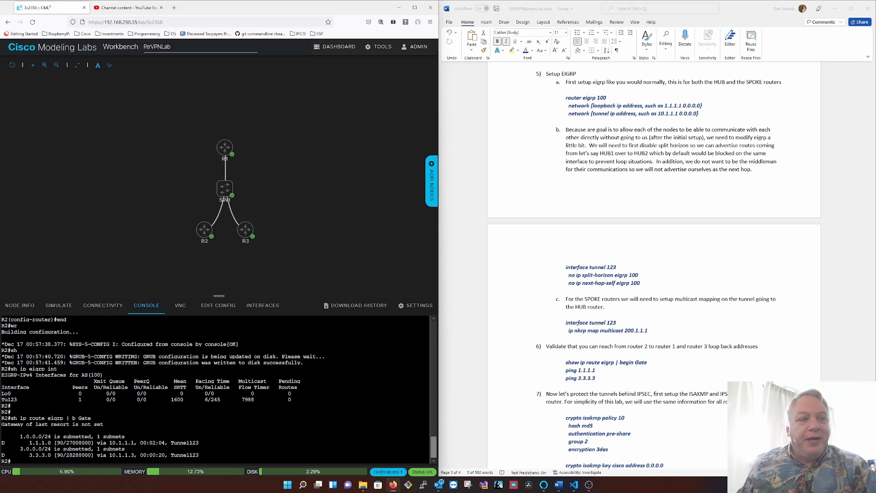
# - Ping the R1 and R3 loopback addresses 1.1.1.1 and 3.3.3.3 from R2
pyautogui.write('ping 1.1.1.1')
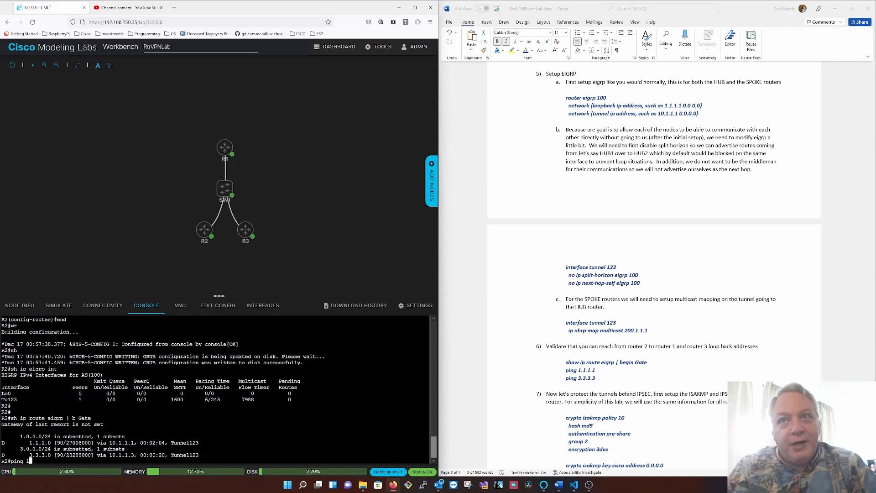
pyautogui.press('Return')
pyautogui.write('ping 3.3.3.3')
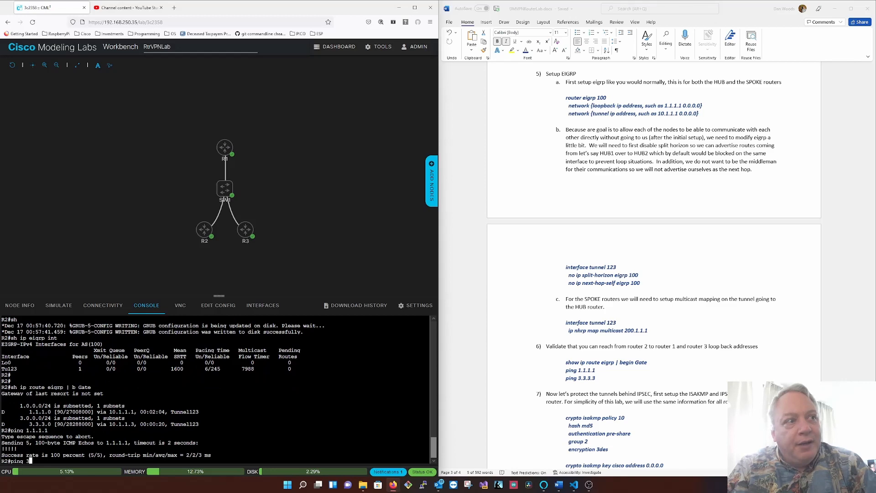
pyautogui.press('Return')
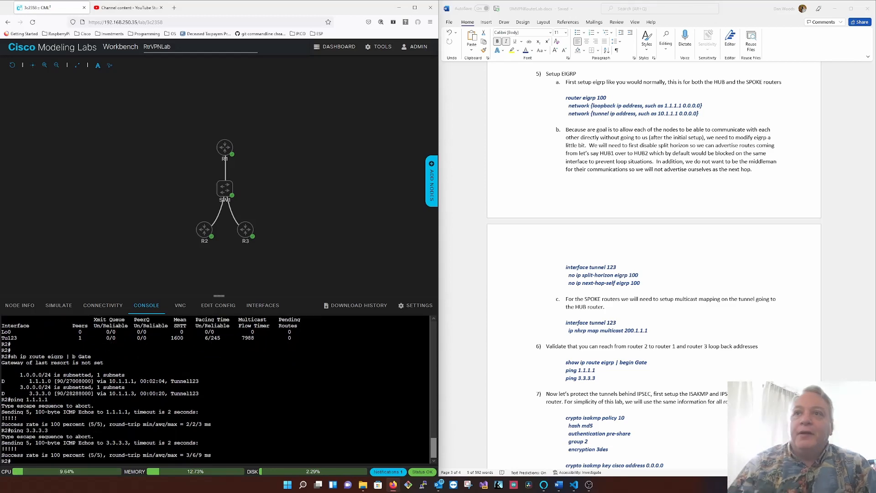
# - Bring up the IPSEC protection section of the lab guide and switch to R1's console
pyautogui.scroll(-10, 637, 380)
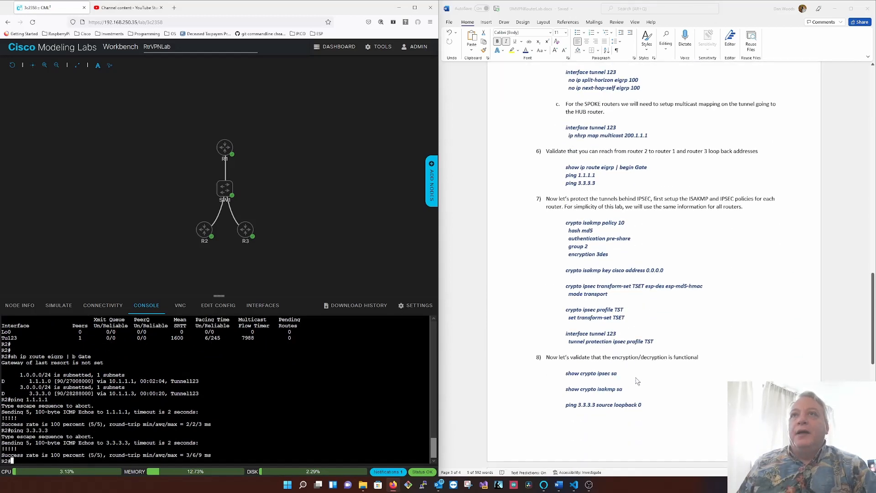
pyautogui.scroll(-1, 637, 381)
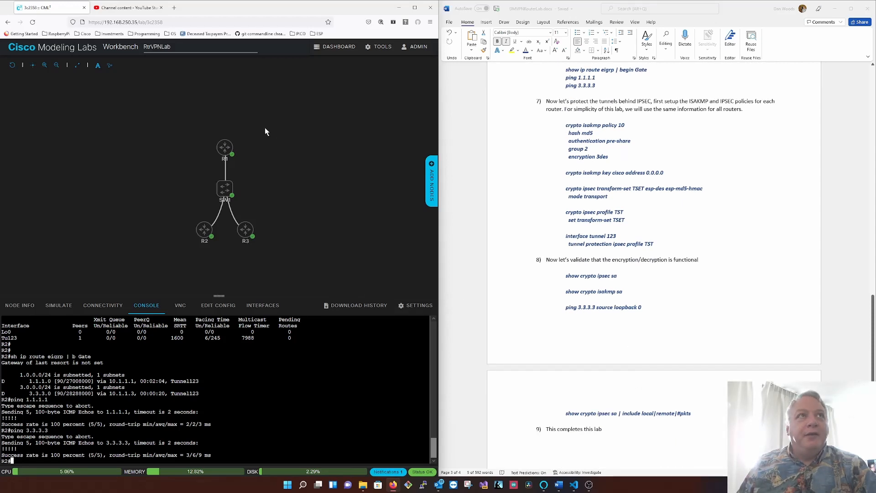
pyautogui.click(224, 147)
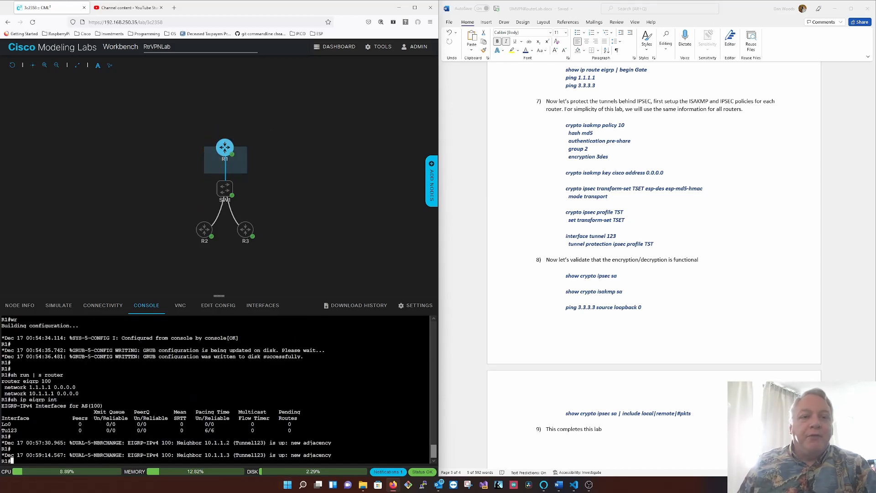
pyautogui.press('Return')
pyautogui.press('Return')
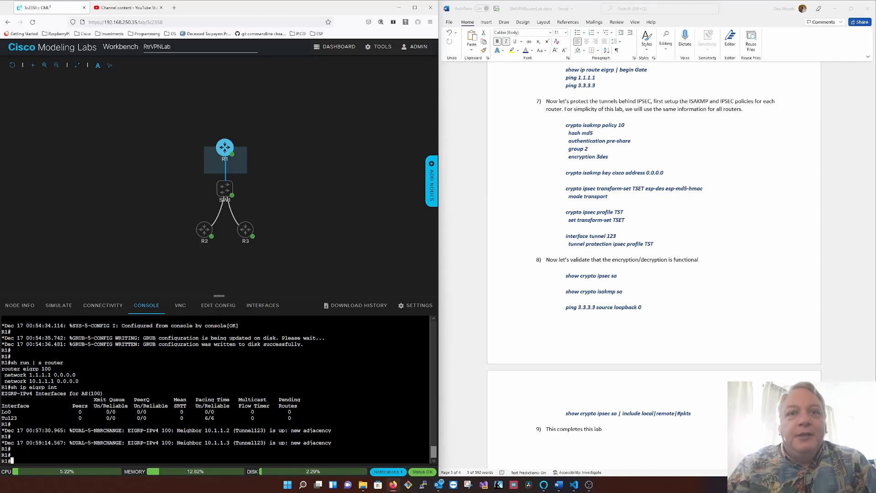
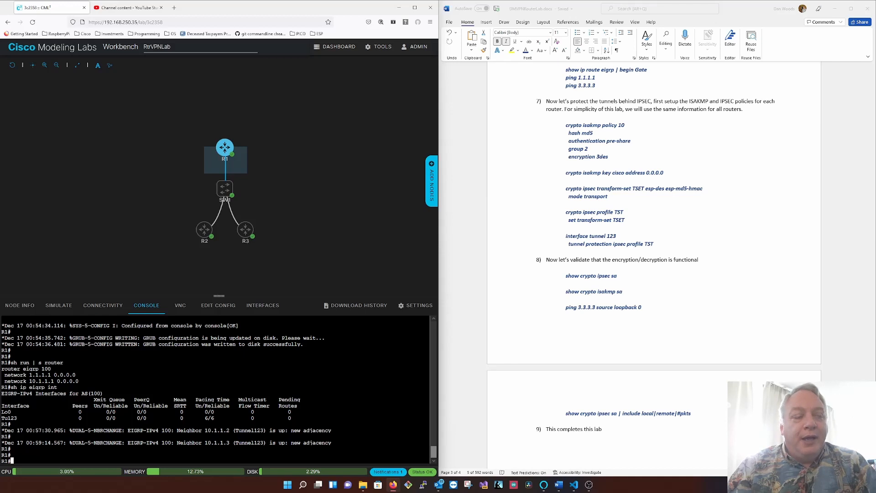
# - Enter global configuration mode on R1 and create ISAKMP policy 10
pyautogui.write('conf')
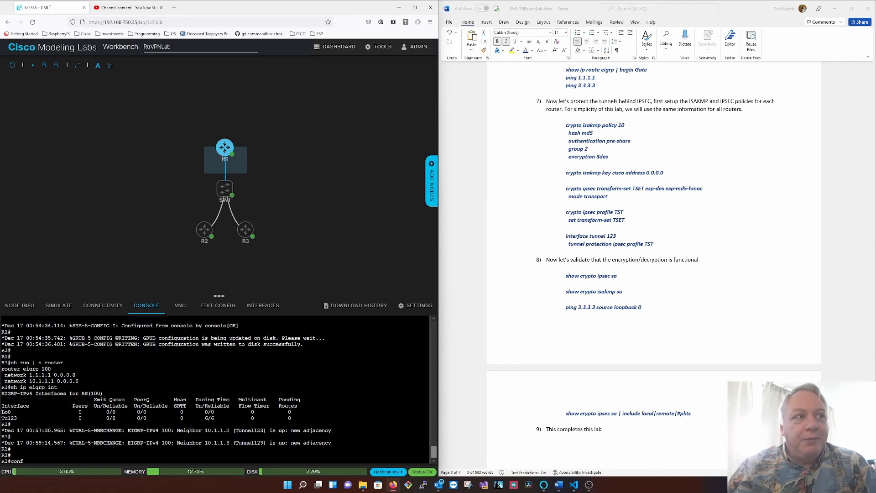
pyautogui.write(' t')
pyautogui.press('Return')
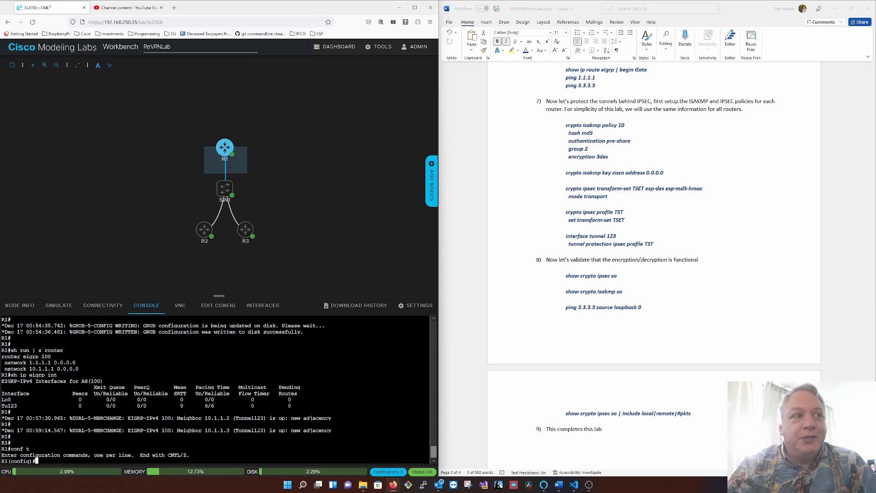
pyautogui.write('cry')
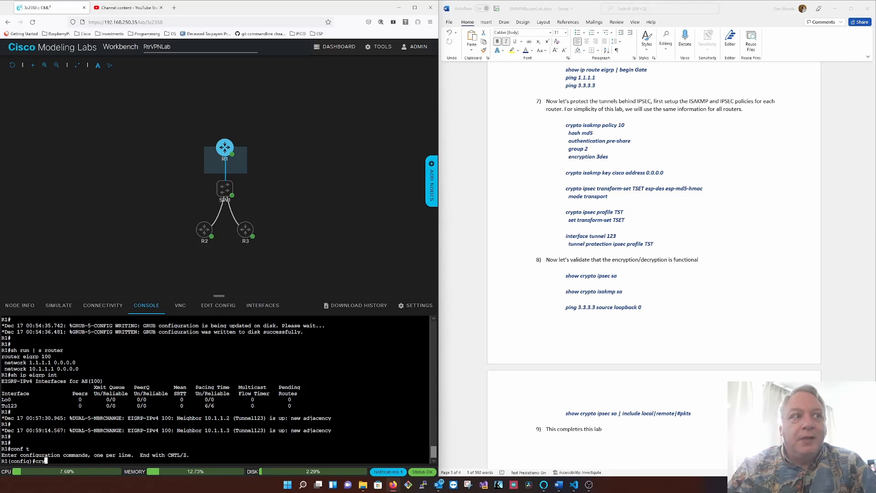
pyautogui.write('pto isa')
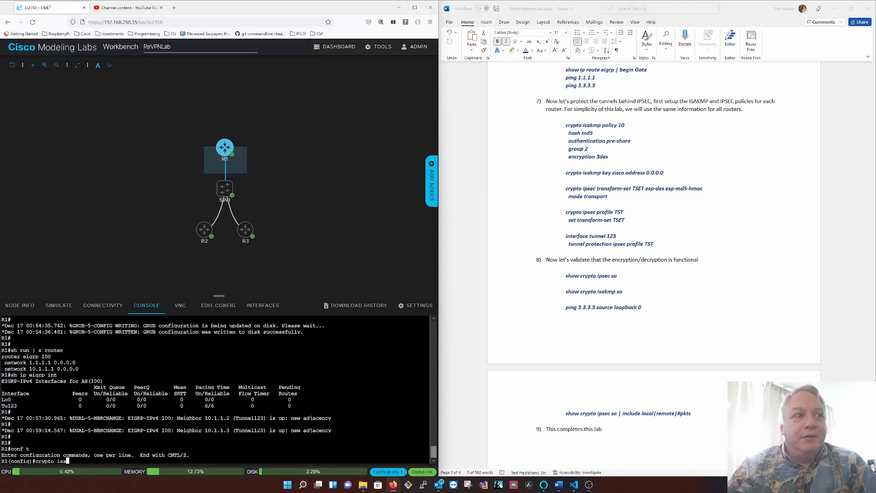
pyautogui.press('Tab')
pyautogui.write('po')
pyautogui.press('Tab')
pyautogui.write('10')
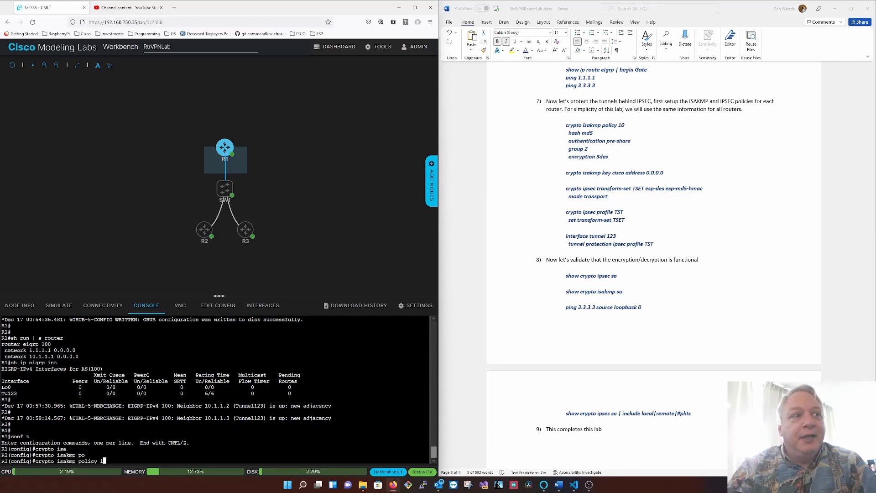
pyautogui.press('Return')
# - Set ISAKMP policy 10 on R1 to use the md5 hash and pre-shared key authentication
pyautogui.write('hash 5')
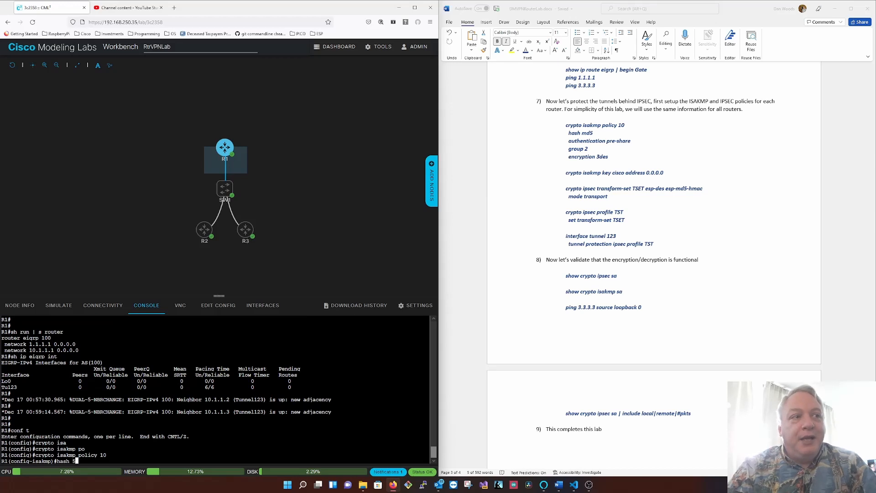
pyautogui.press('BackSpace')
pyautogui.write('md65')
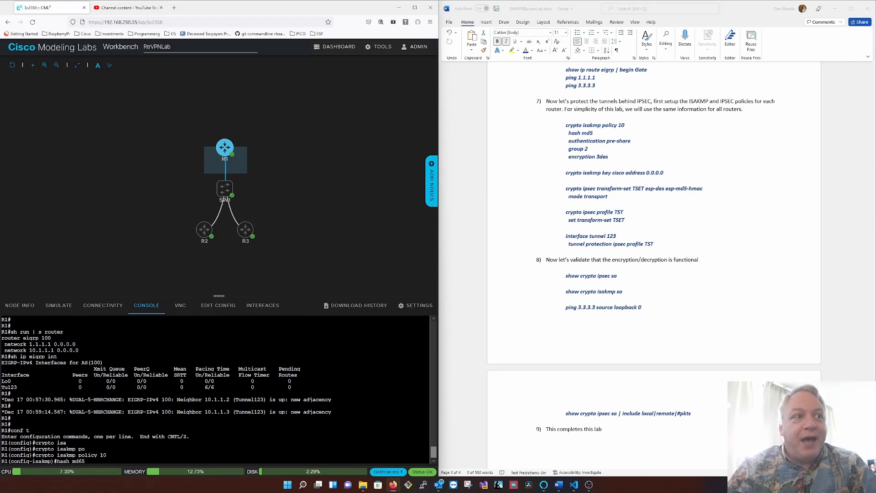
pyautogui.press('BackSpace')
pyautogui.press('BackSpace')
pyautogui.write('5')
pyautogui.press('Return')
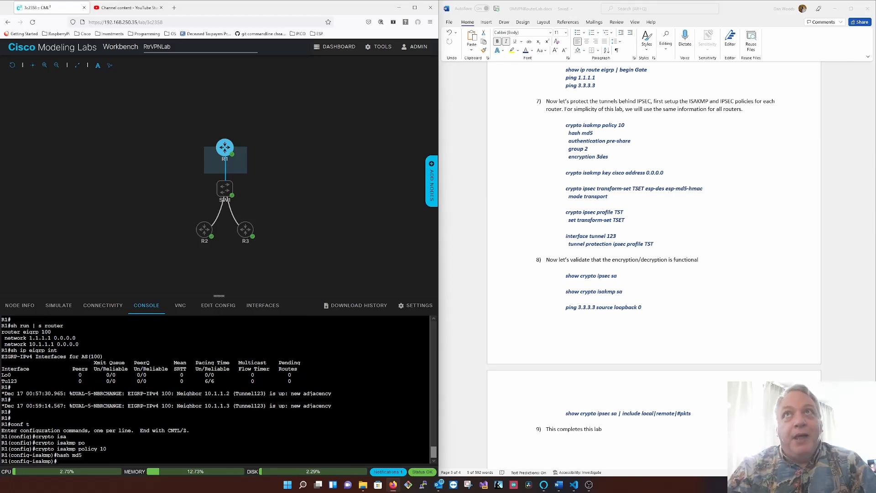
pyautogui.write('auth')
pyautogui.press('Tab')
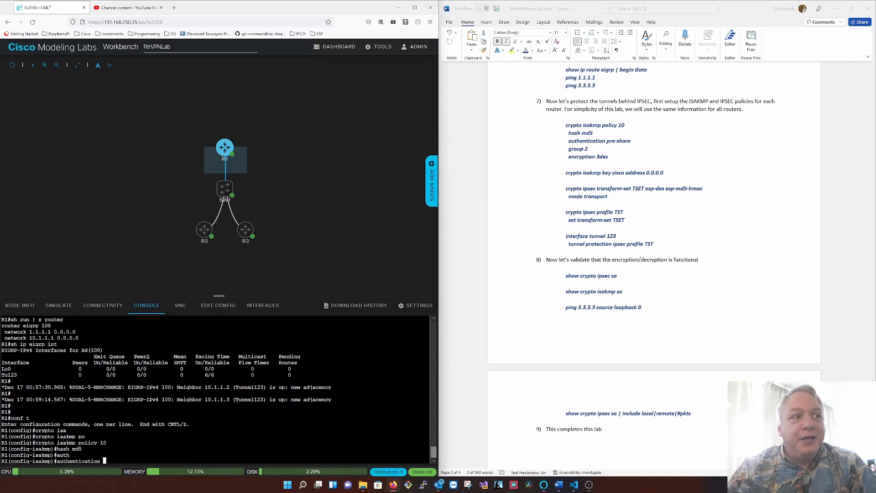
pyautogui.write('pre')
pyautogui.press('Return')
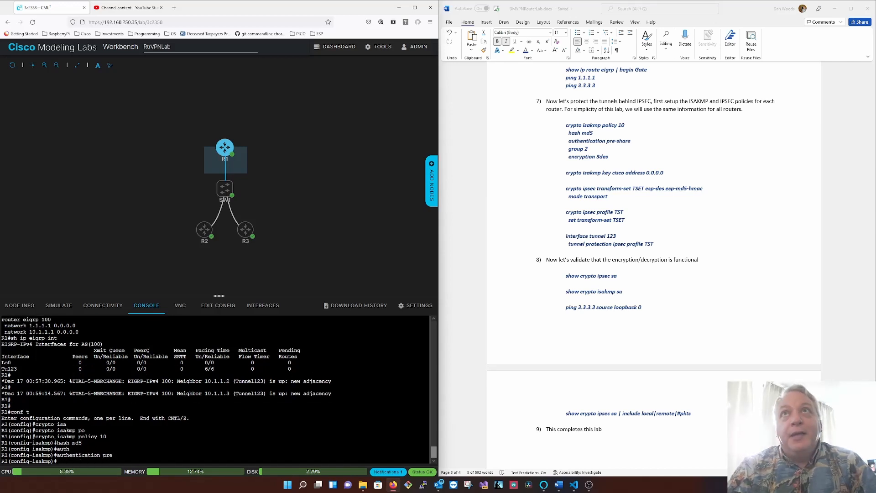
# - Set Diffie-Hellman group 2 and 3des encryption in R1's ISAKMP policy 10, and return to global configuration
pyautogui.write('group 2')
pyautogui.press('Return')
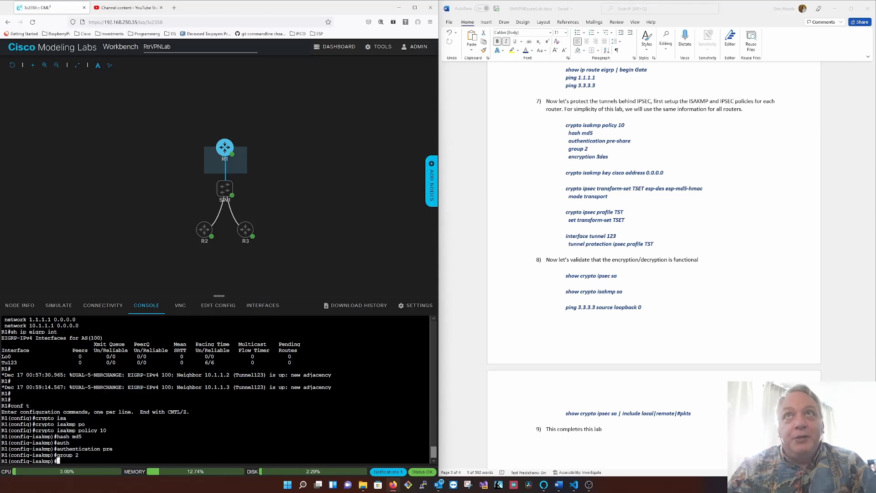
pyautogui.write('enc')
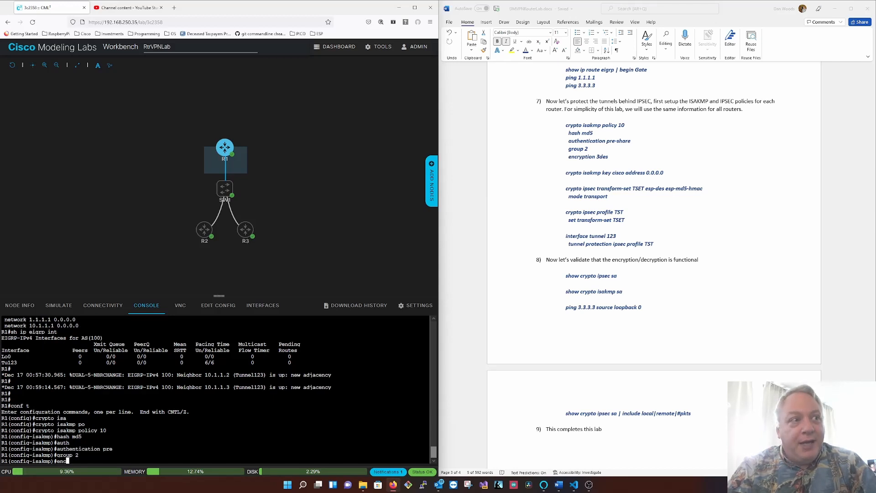
pyautogui.press('Tab')
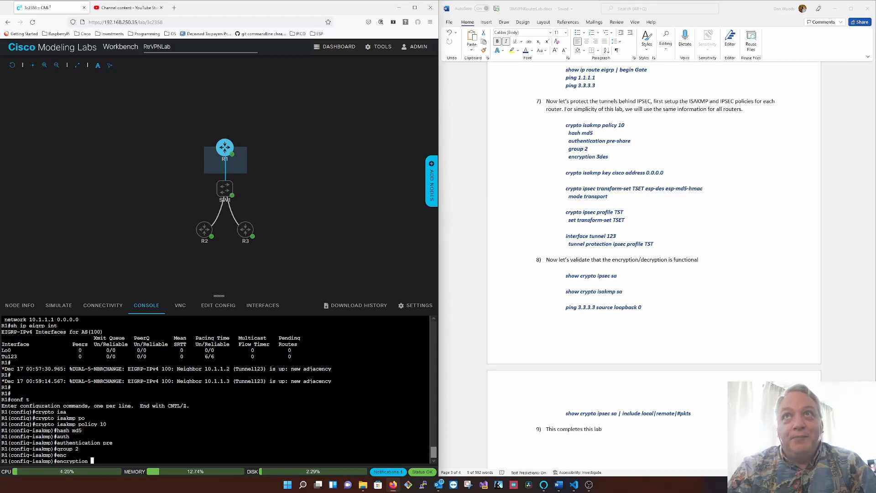
pyautogui.write('3des')
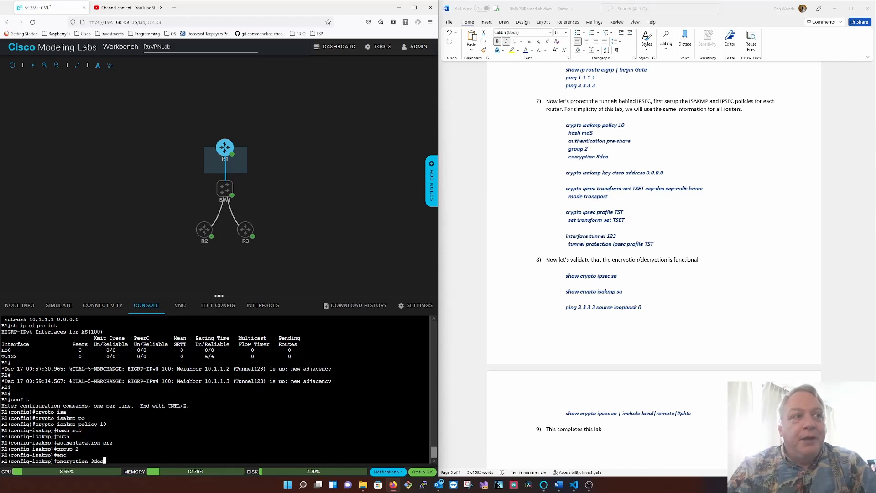
pyautogui.press('Return')
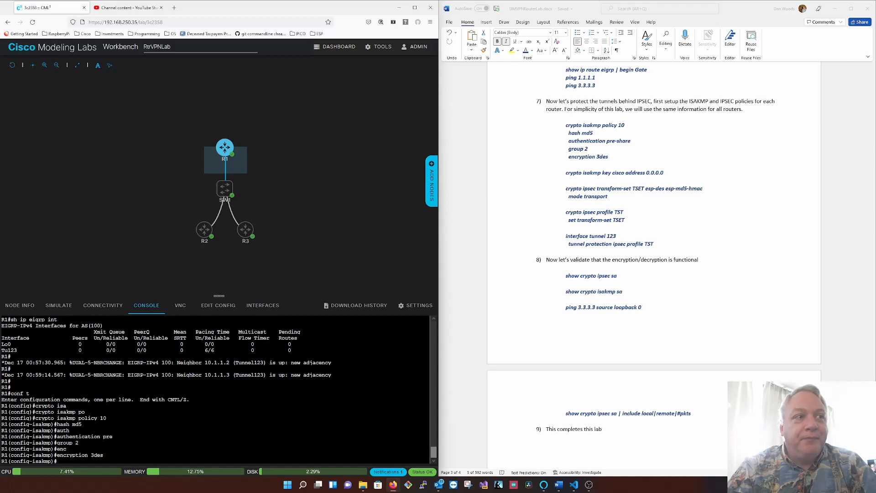
pyautogui.write('exit')
pyautogui.press('Return')
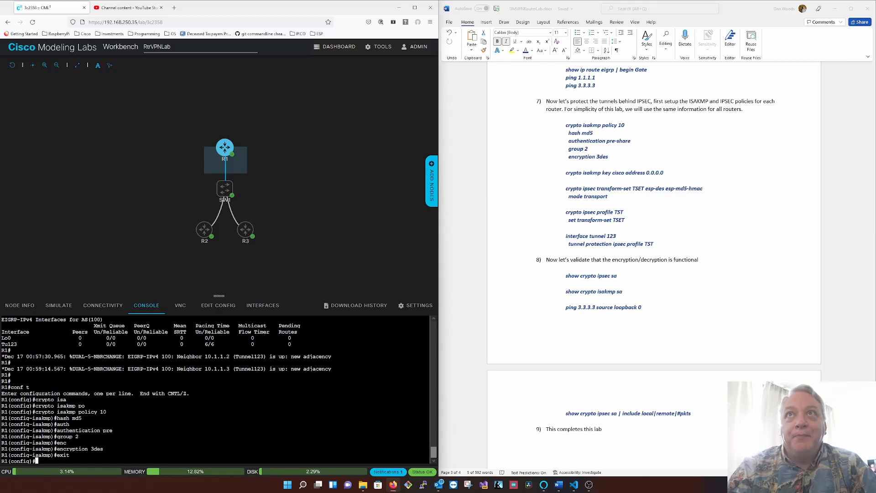
# - Define the ISAKMP pre-shared key on R1 for peer address 0.0.0.0
pyautogui.write('cryp')
pyautogui.press('Tab')
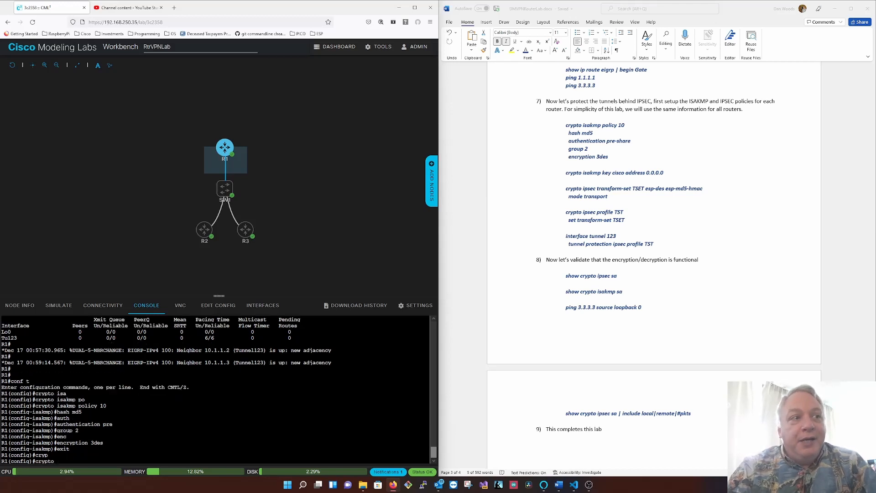
pyautogui.write('isa')
pyautogui.press('Tab')
pyautogui.write('key ')
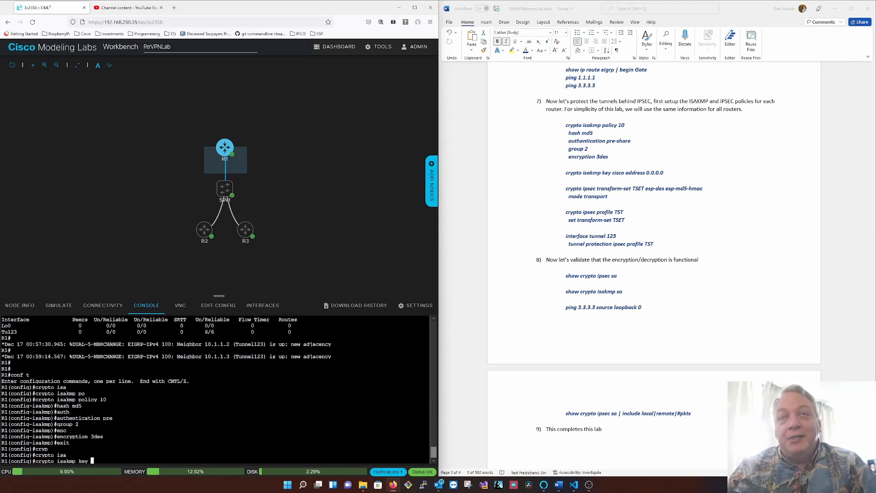
pyautogui.write('cisco add')
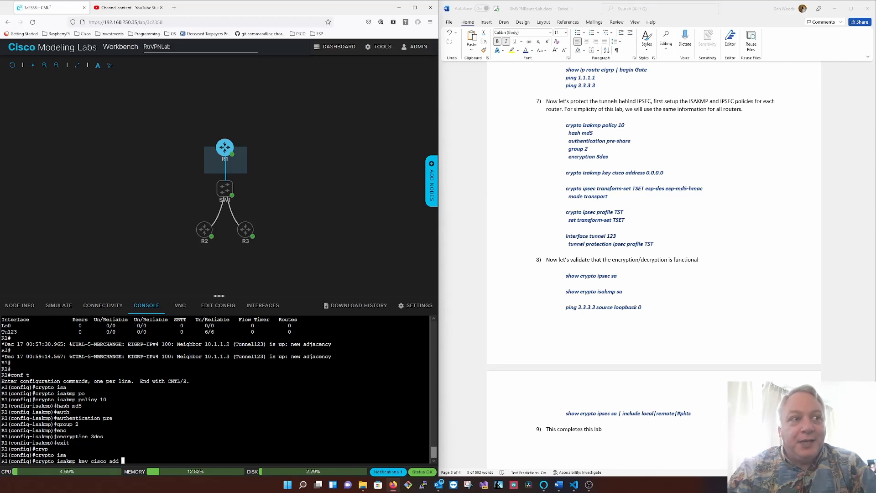
pyautogui.write(' 0.0.0.0')
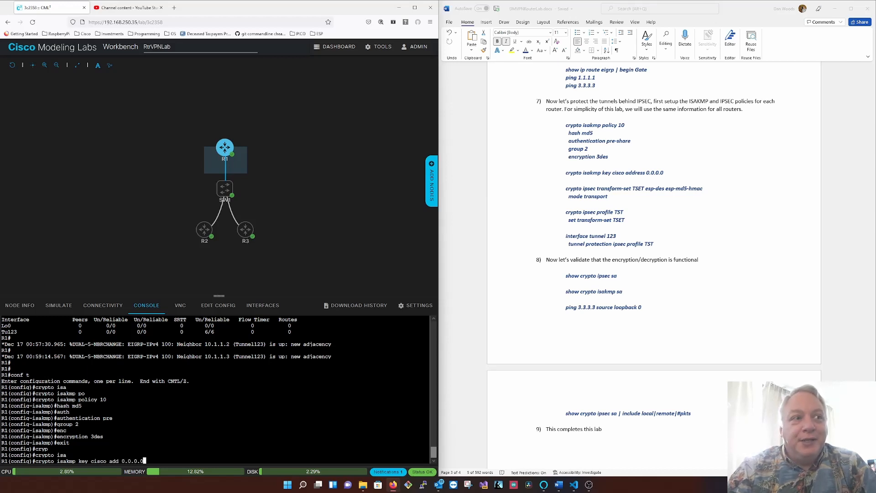
pyautogui.press('Return')
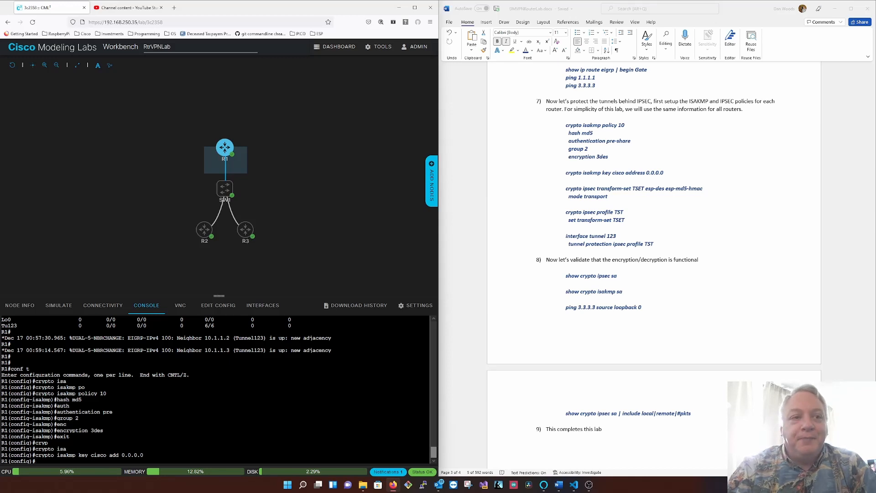
# - Create the IPSEC transform set TSET on R1 with esp-des and esp-md5-hmac
pyautogui.write('cryp')
pyautogui.press('Tab')
pyautogui.write('i')
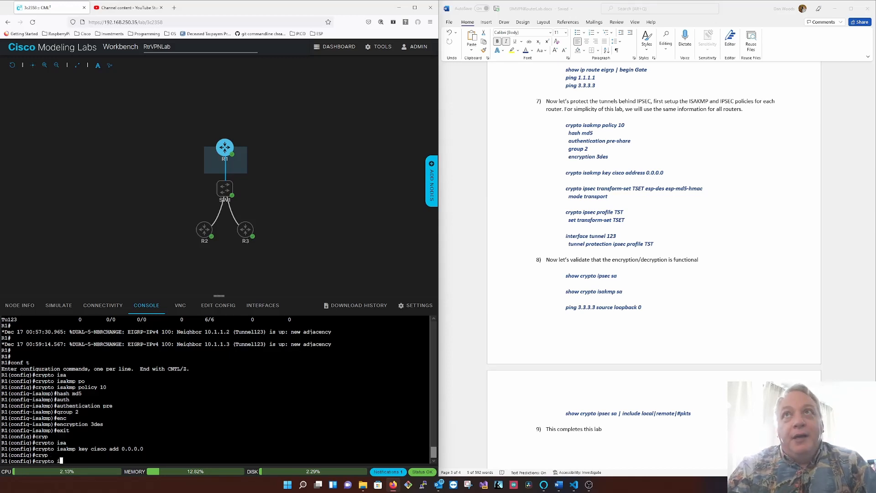
pyautogui.write('p')
pyautogui.press('Tab')
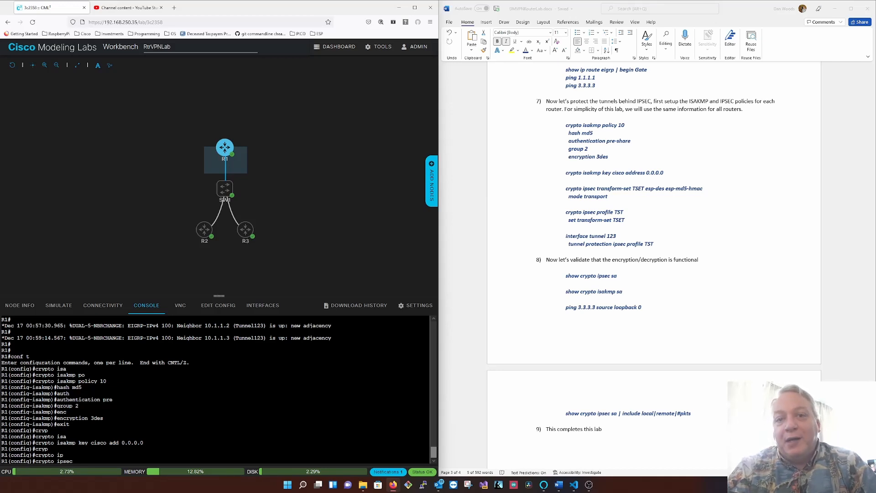
pyautogui.write('tra')
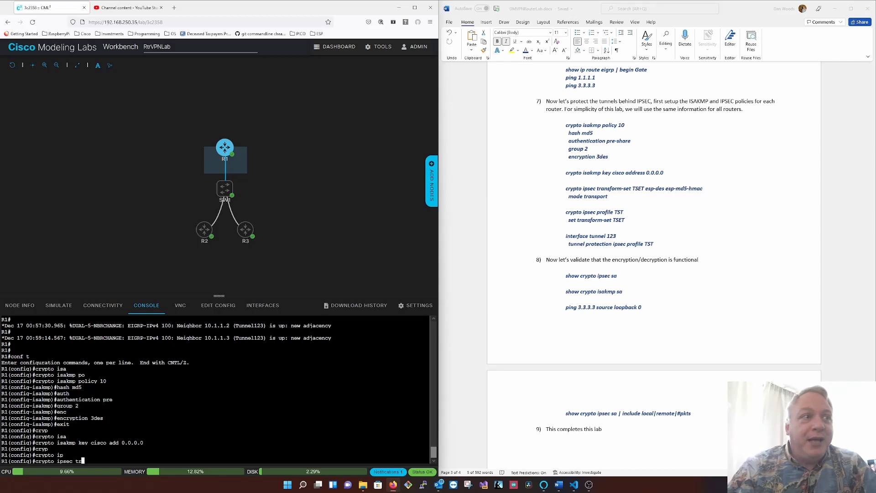
pyautogui.press('Tab')
pyautogui.write('TSE')
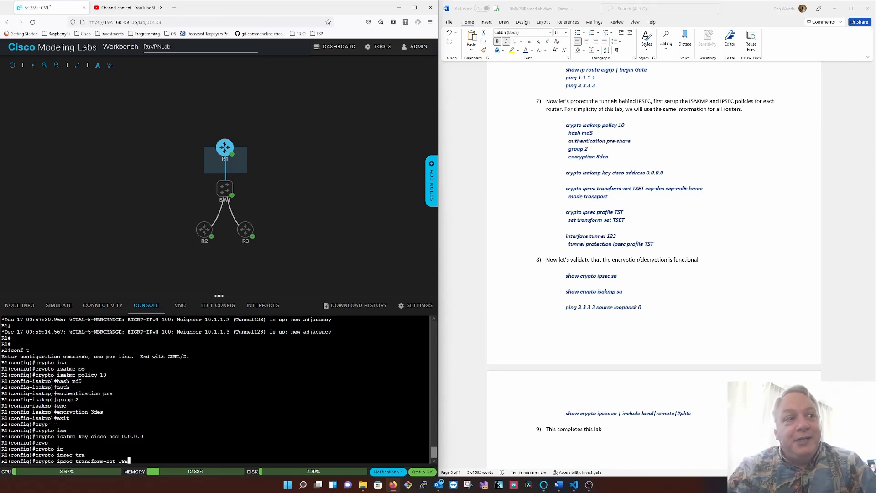
pyautogui.write('T esp-')
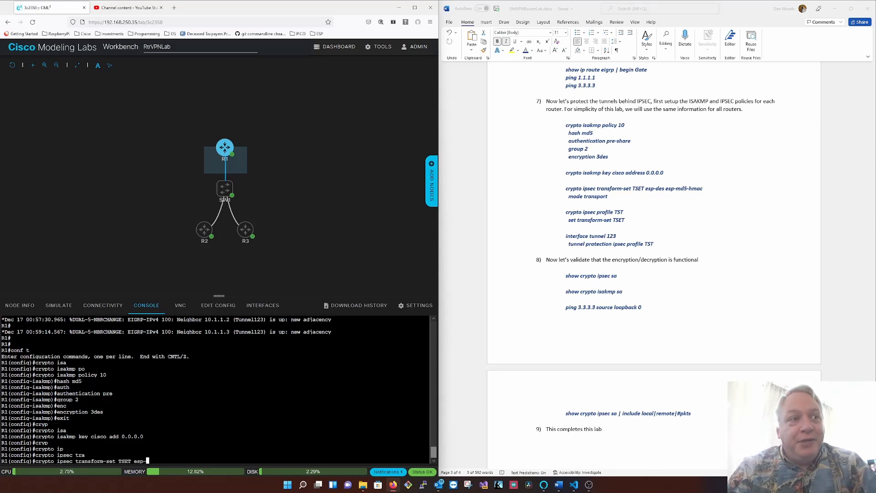
pyautogui.write('des esp')
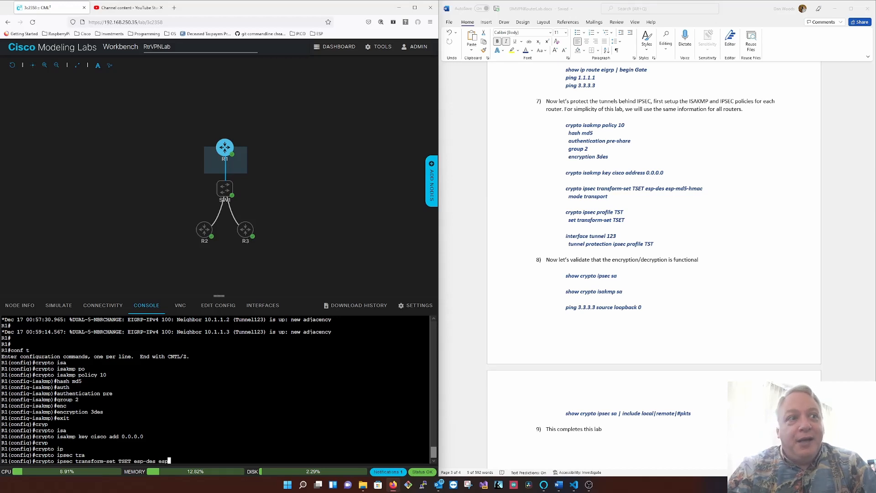
pyautogui.write('-md')
pyautogui.press('Tab')
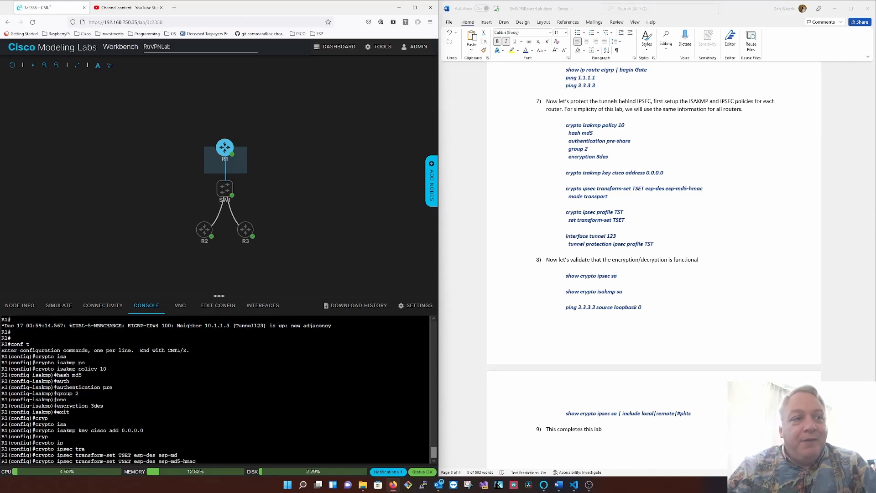
pyautogui.press('Return')
# - Set the transform set TSET on R1 to transport mode and return to global configuration
pyautogui.write('mode t')
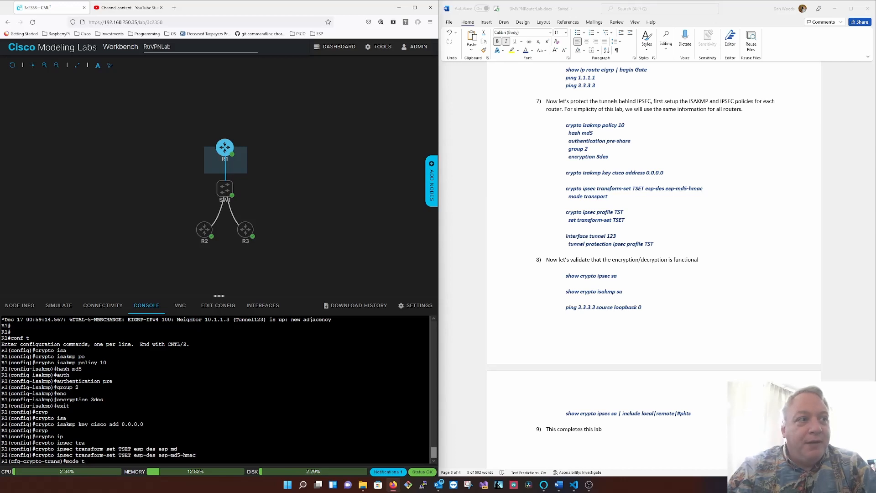
pyautogui.write('r')
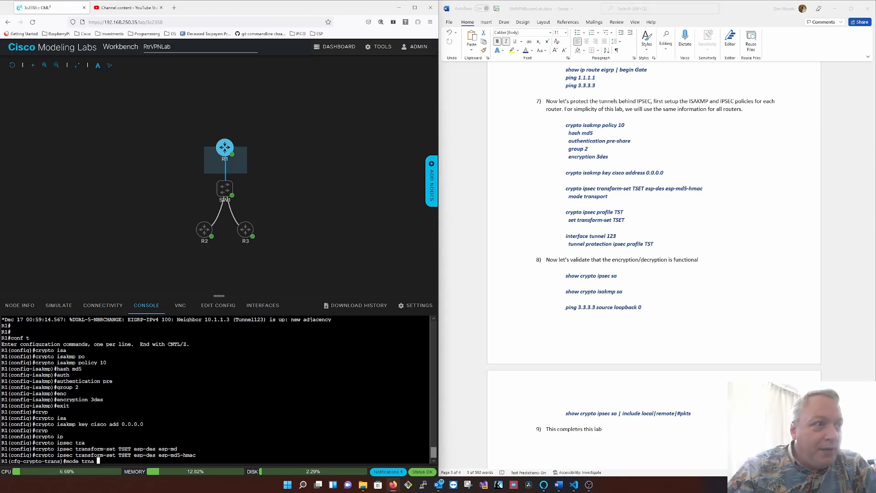
pyautogui.write('na')
pyautogui.press('BackSpace')
pyautogui.press('BackSpace')
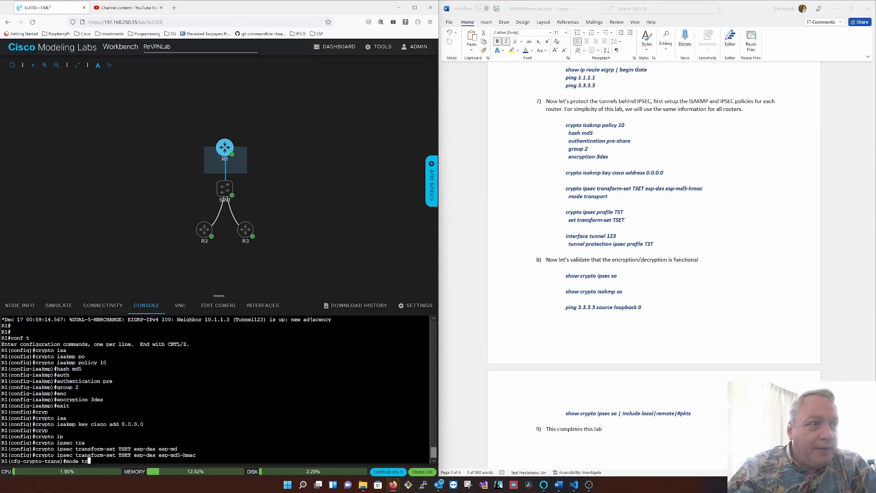
pyautogui.write('ans')
pyautogui.press('Return')
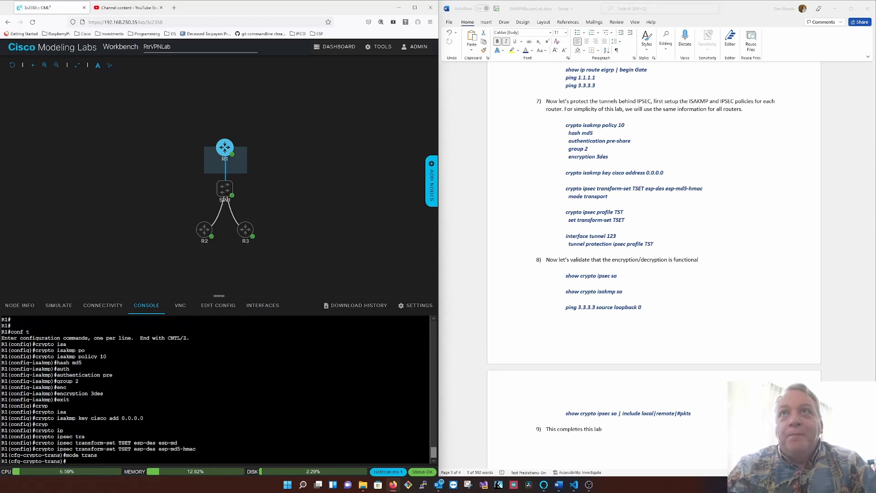
pyautogui.write('exit')
pyautogui.press('Return')
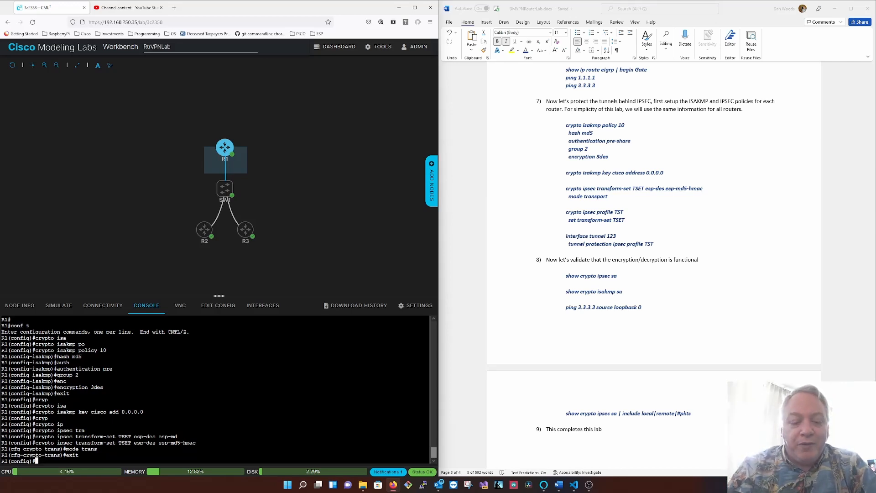
# - Create the IPSEC profile TST on R1 and assign the transform set TSET to it
pyautogui.write('crypt')
pyautogui.press('Tab')
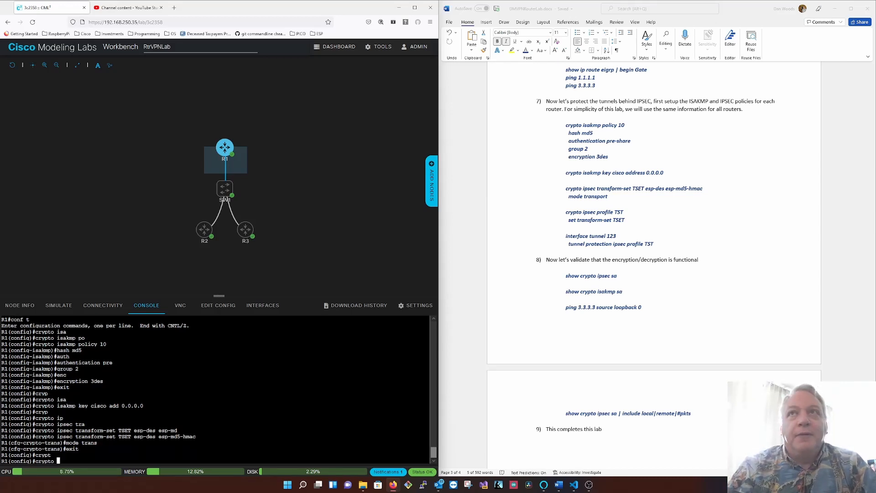
pyautogui.write('ipsec pro')
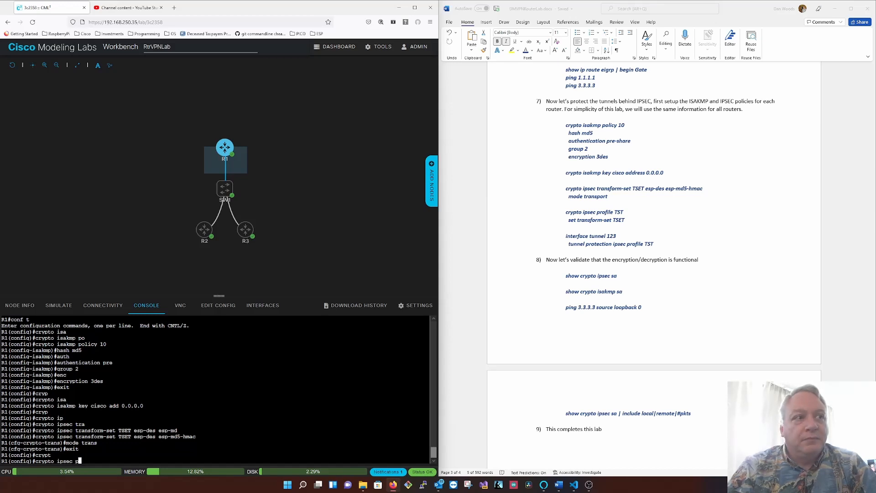
pyautogui.press('Tab')
pyautogui.write('TST')
pyautogui.press('Return')
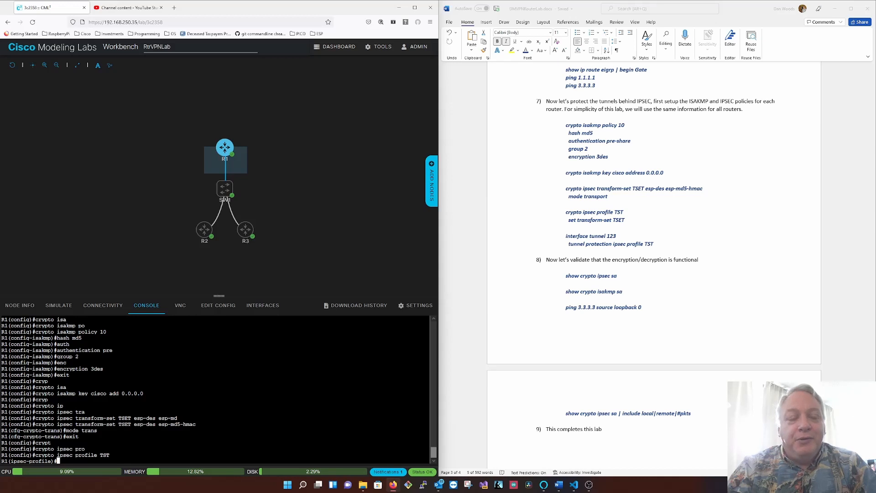
pyautogui.write('set tran')
pyautogui.press('Tab')
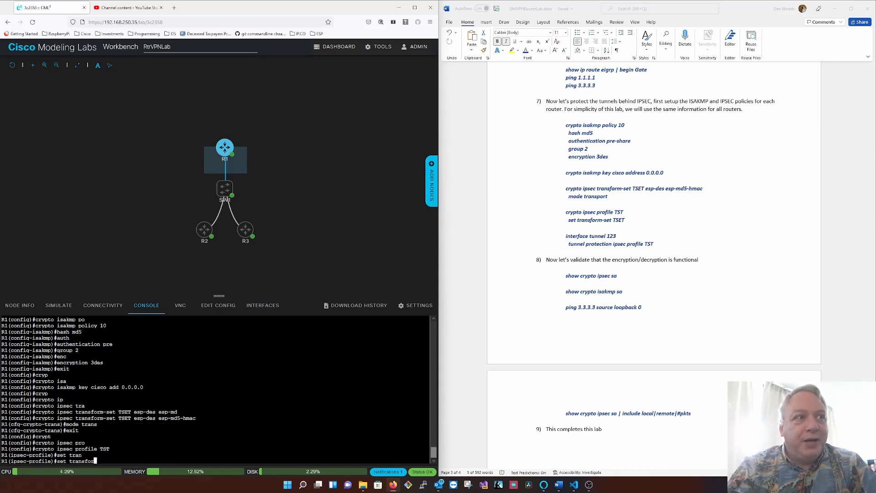
pyautogui.write('TSET')
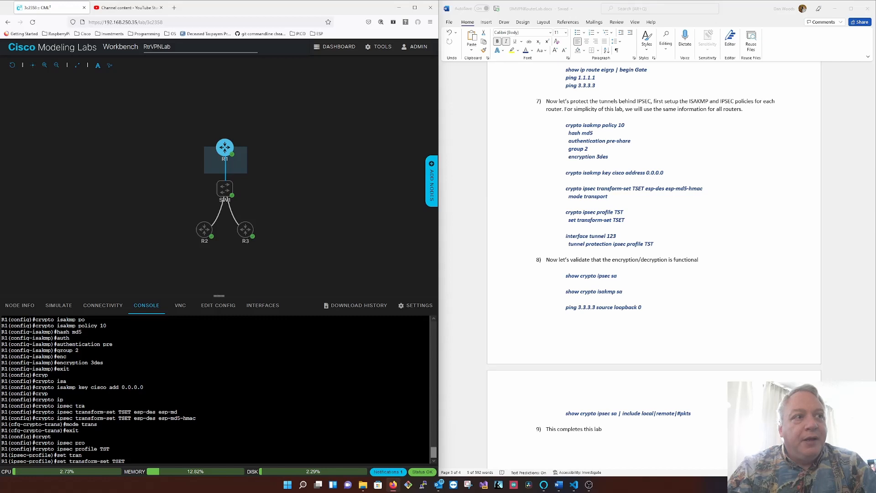
pyautogui.press('Return')
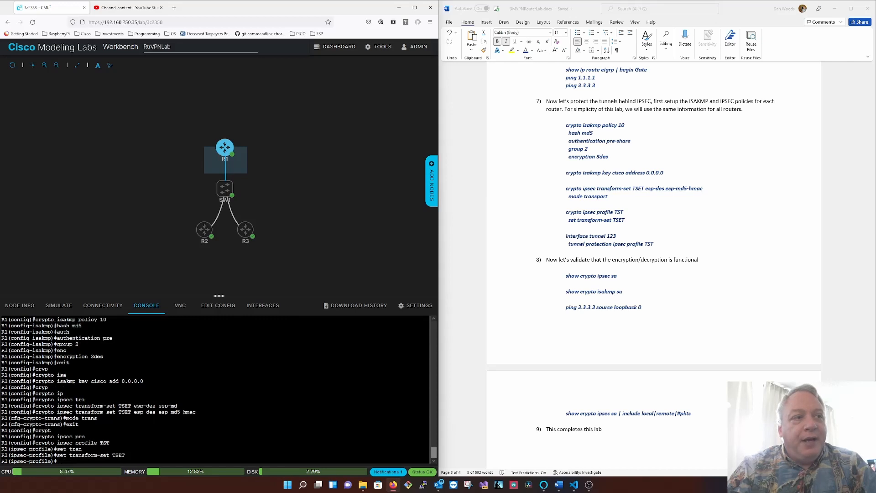
# - Protect R1's tunnel interface 123 with the IPSEC profile TST
pyautogui.write('int tu123')
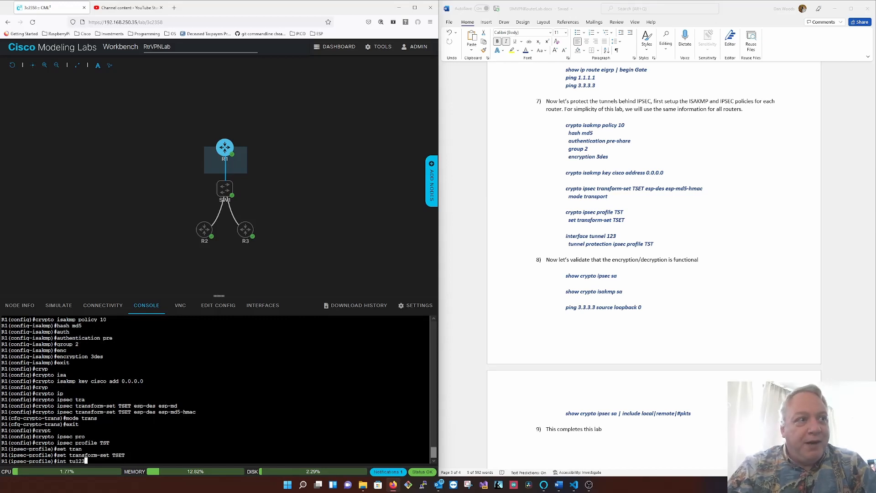
pyautogui.press('Return')
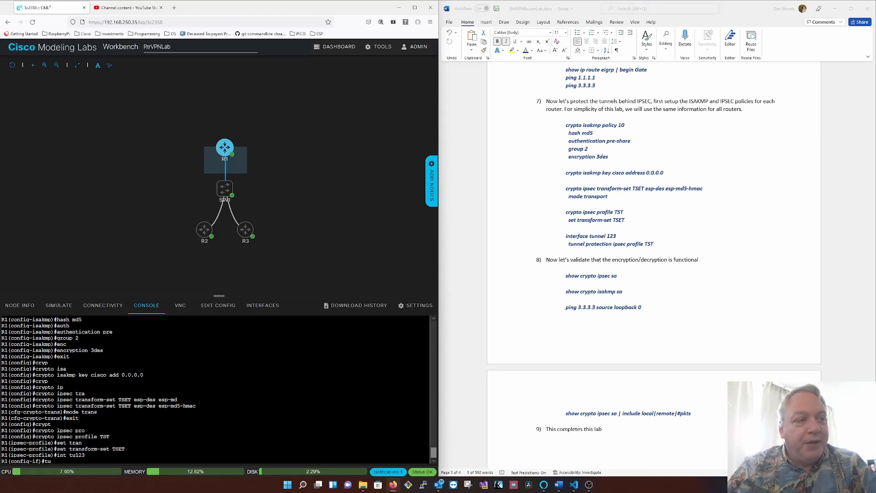
pyautogui.write('tu pro')
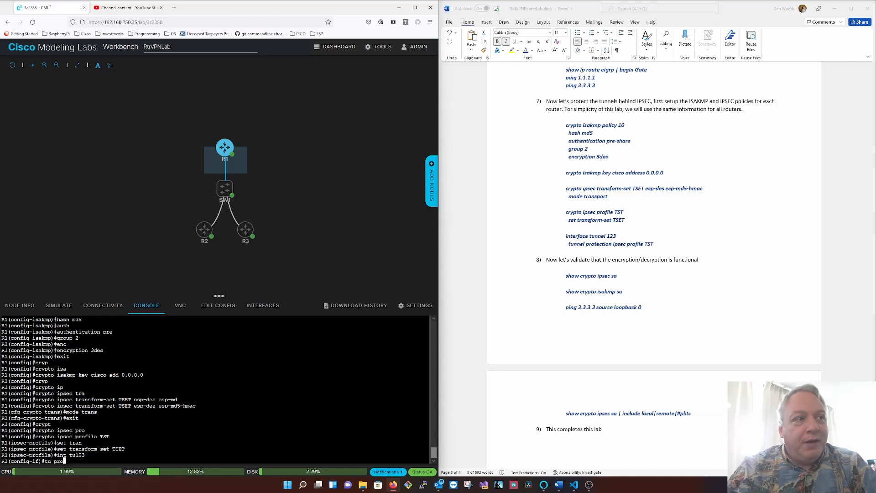
pyautogui.press('Tab')
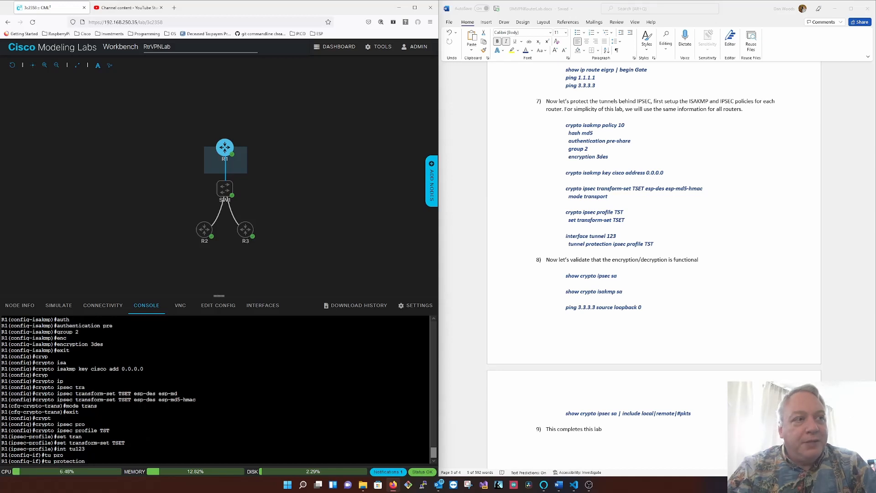
pyautogui.write('ip')
pyautogui.press('Tab')
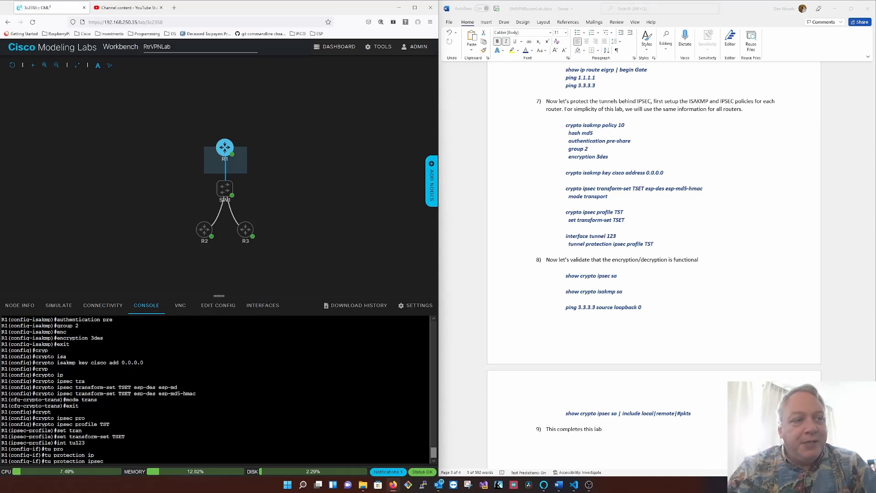
pyautogui.write('pro')
pyautogui.press('Tab')
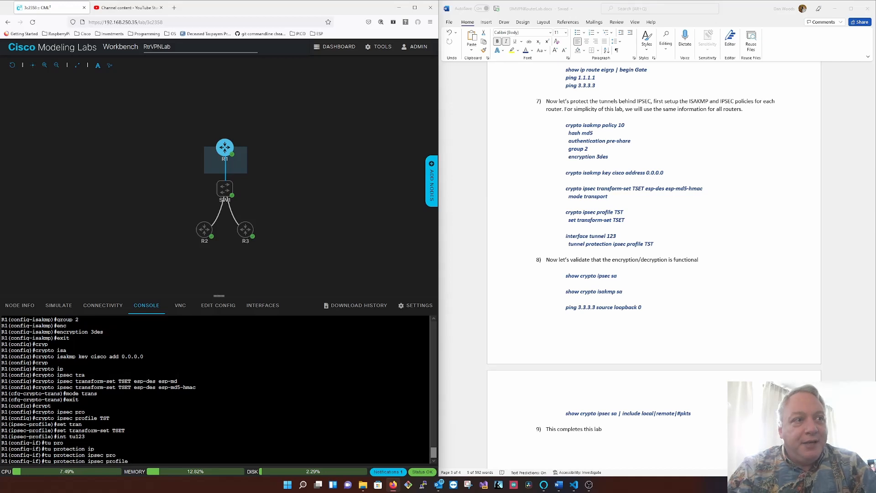
pyautogui.write('TST')
pyautogui.press('Return')
# - Leave configuration mode on R1 and save the running configuration
pyautogui.write('end')
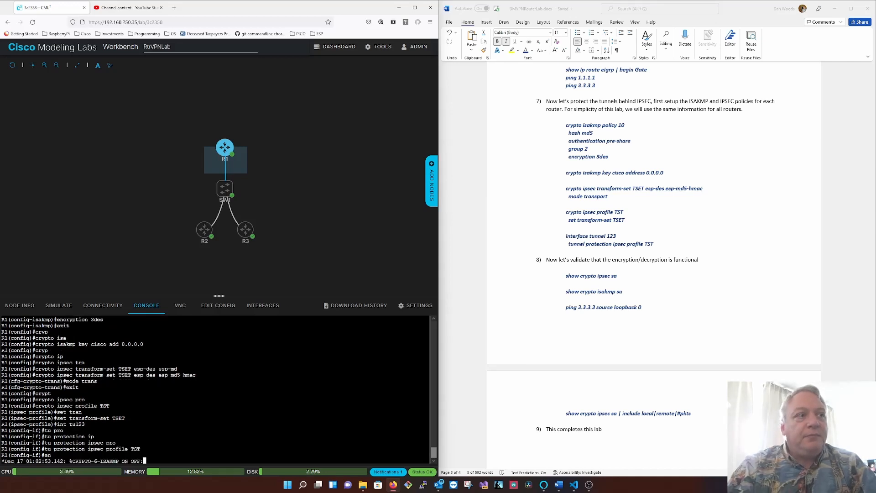
pyautogui.press('Return')
pyautogui.write('wr')
pyautogui.press('Return')
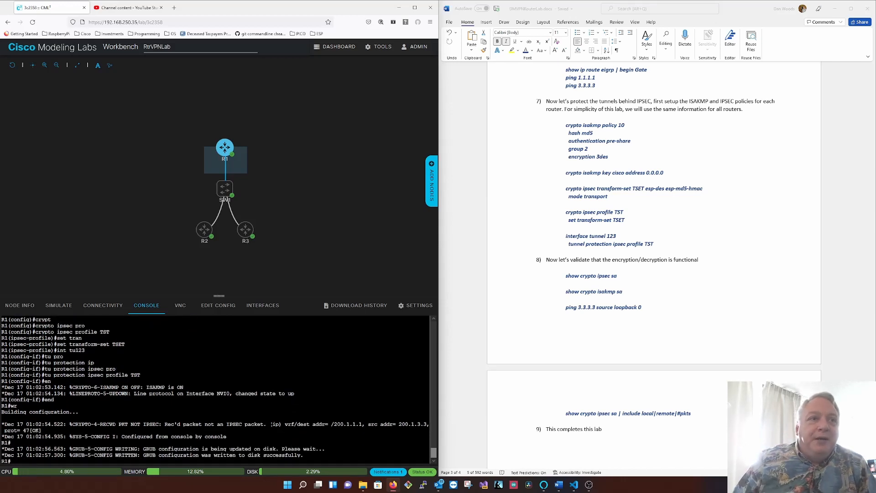
# - Examine the CRYPTO-4 log message about the received non-IPSEC packet on R1, including its source address
pyautogui.moveTo(164, 424); pyautogui.dragTo(412, 424)
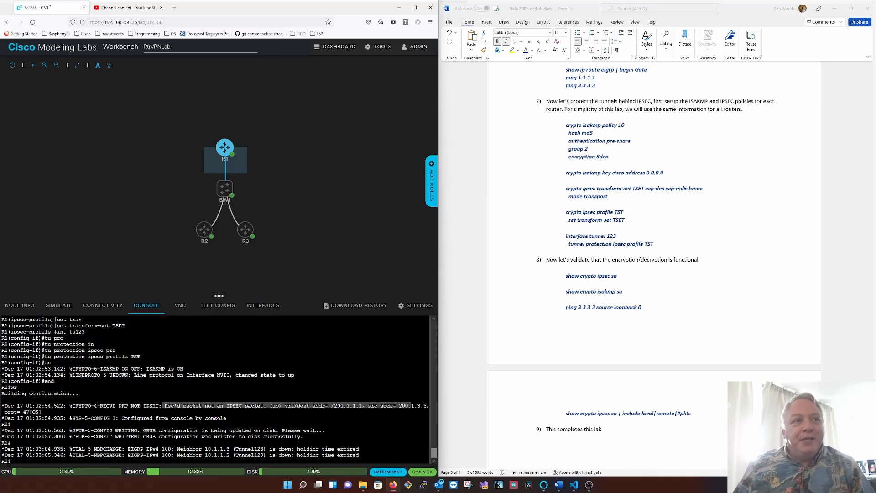
pyautogui.tripleClick(223, 406)
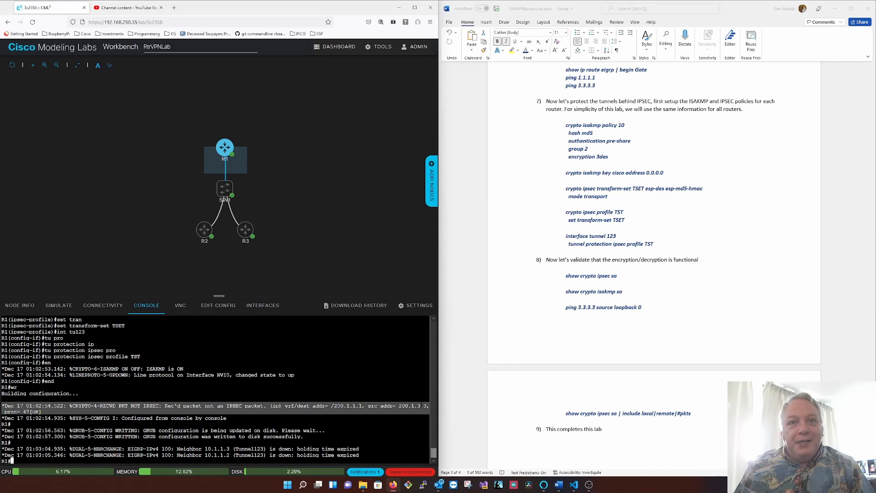
pyautogui.moveTo(427, 406); pyautogui.dragTo(399, 406)
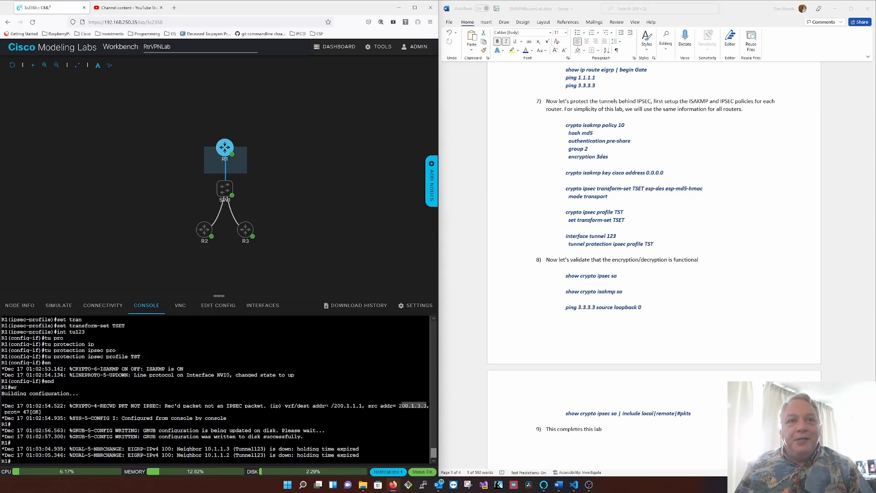
pyautogui.click(404, 406)
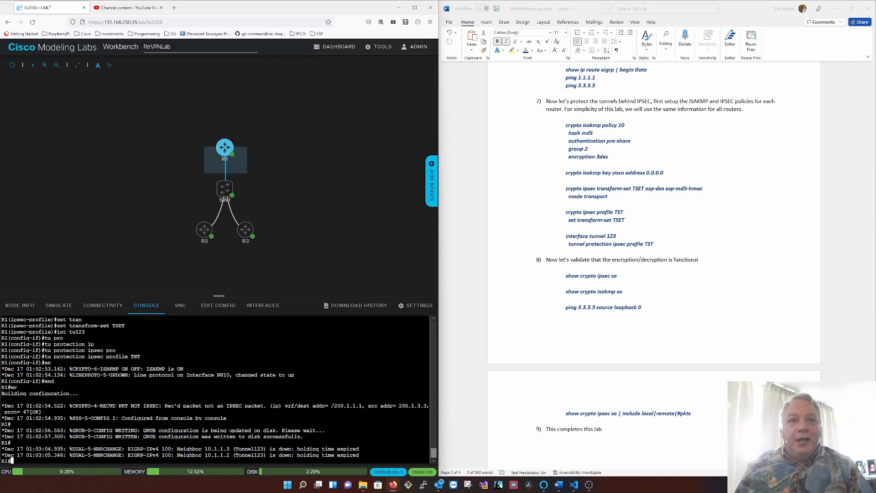
pyautogui.moveTo(428, 405); pyautogui.dragTo(398, 405)
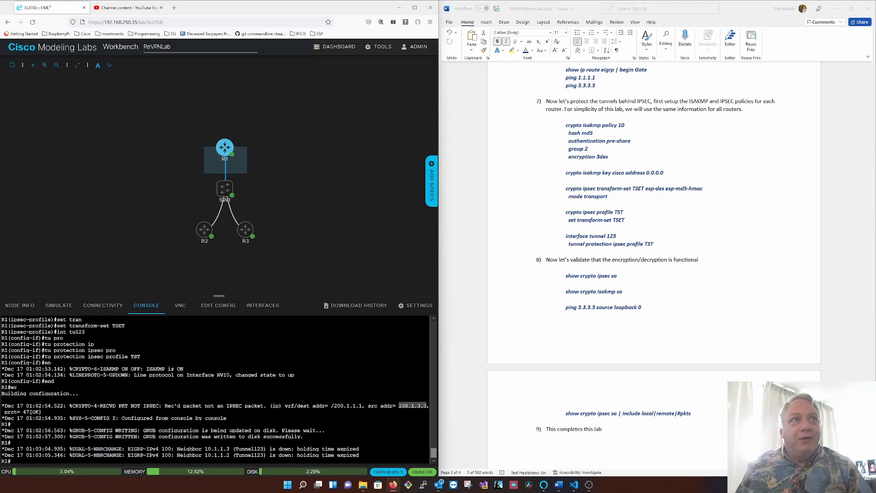
# - Switch to R2's console, enter global configuration and create ISAKMP policy 10
pyautogui.click(203, 229)
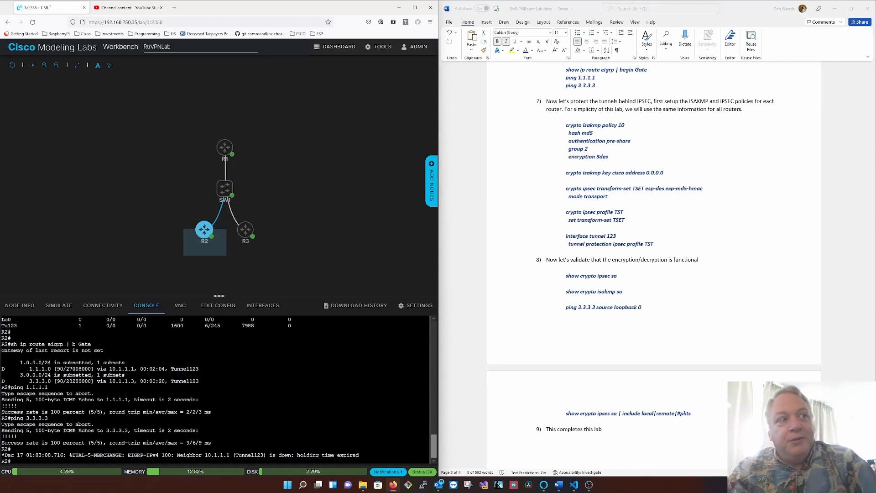
pyautogui.press('Return')
pyautogui.write('conf t')
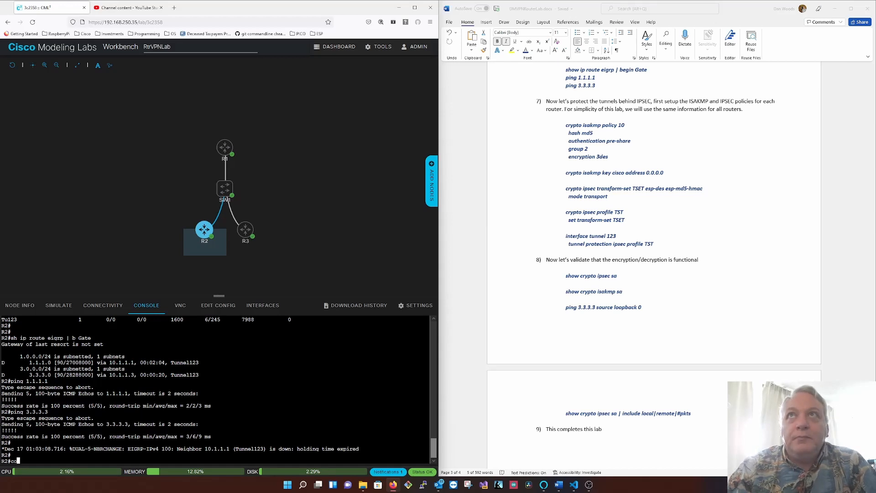
pyautogui.press('Return')
pyautogui.write('crypto')
pyautogui.press('Tab')
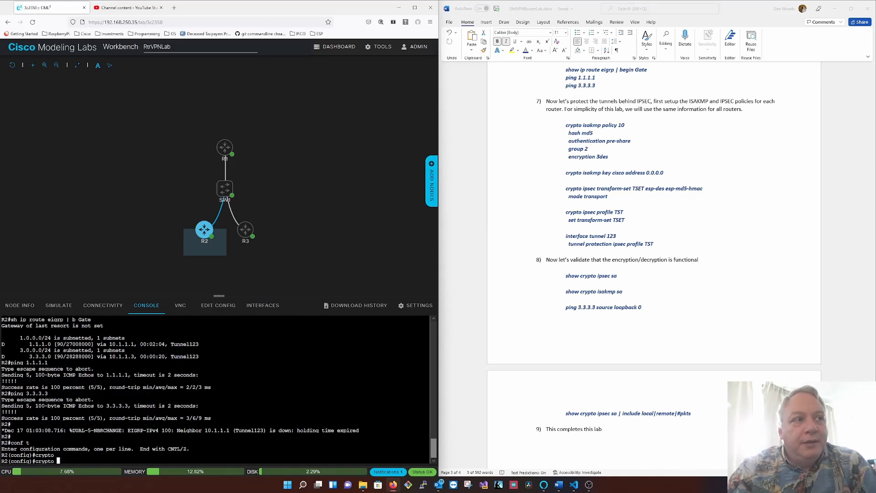
pyautogui.write('isa')
pyautogui.press('Tab')
pyautogui.write('po')
pyautogui.press('Tab')
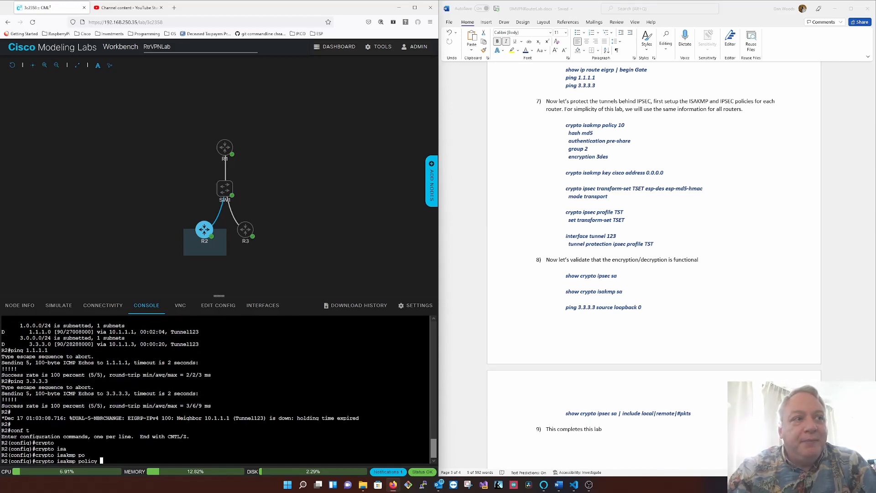
pyautogui.write('10')
pyautogui.press('Return')
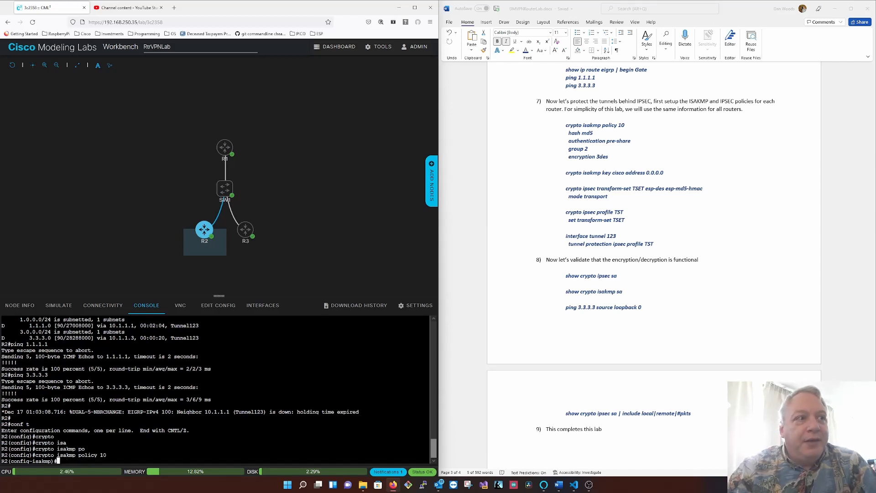
# - Set the hash algorithm of R2's ISAKMP policy 10 to md5
pyautogui.write('hash 5')
pyautogui.press('Return')
pyautogui.write('authen')
pyautogui.press('Tab')
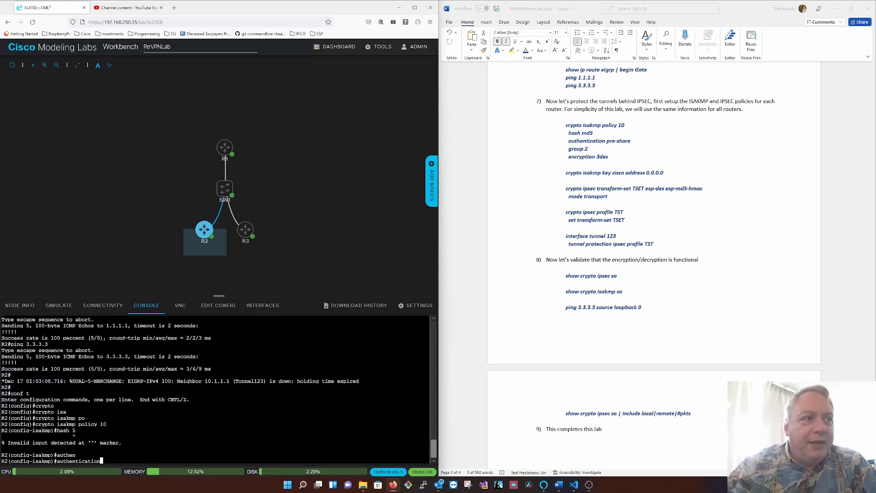
pyautogui.press('Up')
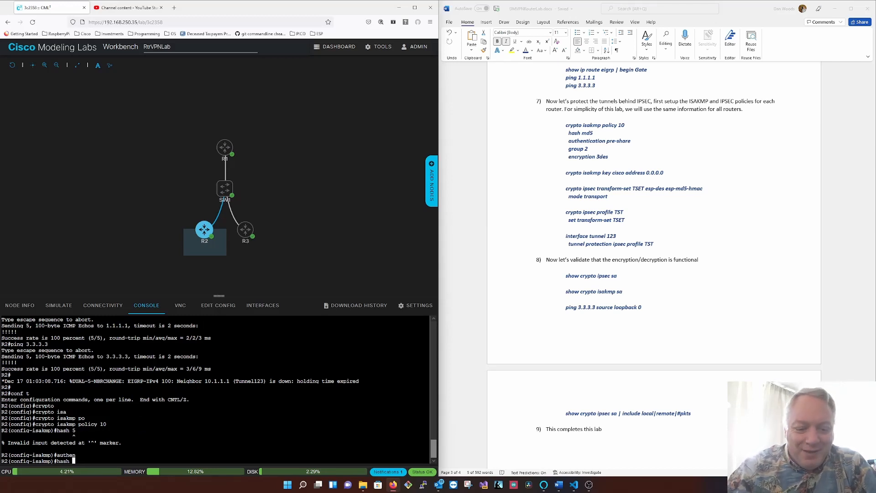
pyautogui.write('md5')
pyautogui.press('Return')
# - Set the authentication method of R2's ISAKMP policy 10 to pre-share
pyautogui.write('au')
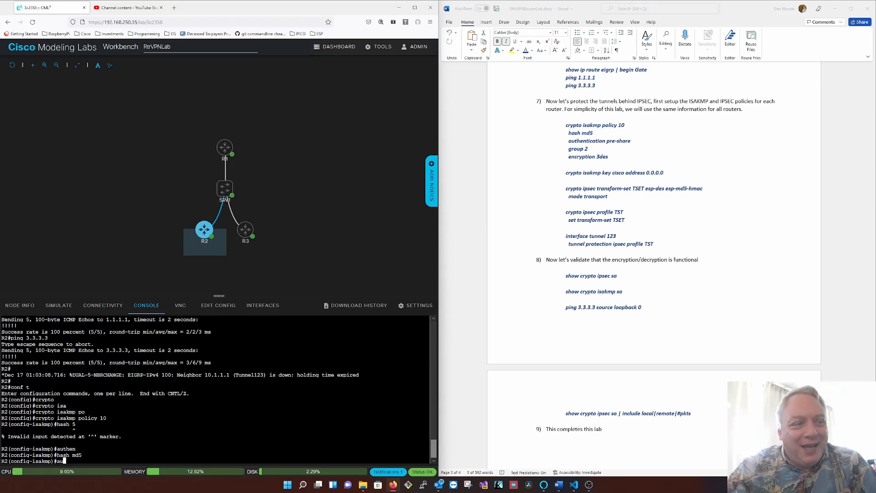
pyautogui.write('then')
pyautogui.press('Tab')
pyautogui.write('pre')
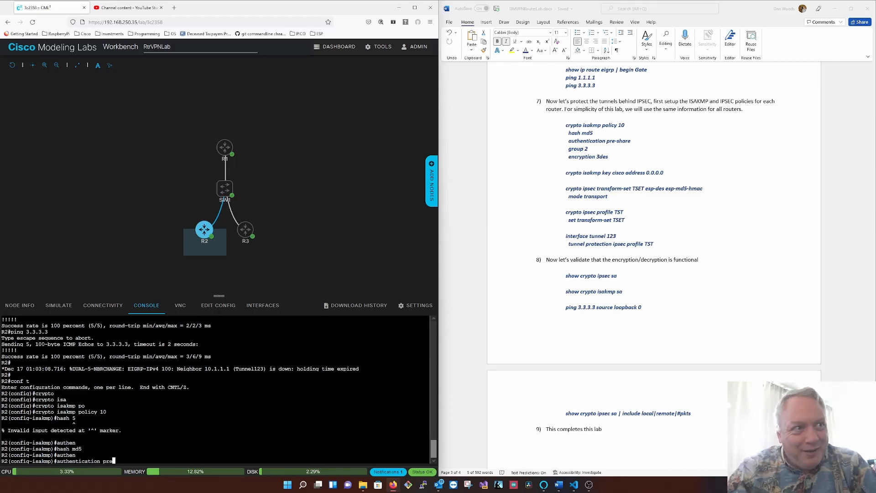
pyautogui.press('Tab')
pyautogui.press('Return')
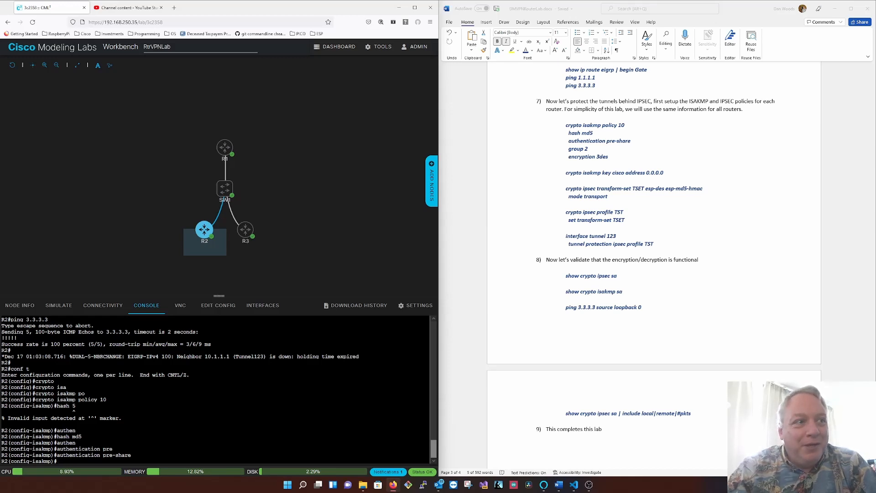
# - Set Diffie-Hellman group 2 in R2's ISAKMP policy 10
pyautogui.write('gropu 2')
pyautogui.press('Return')
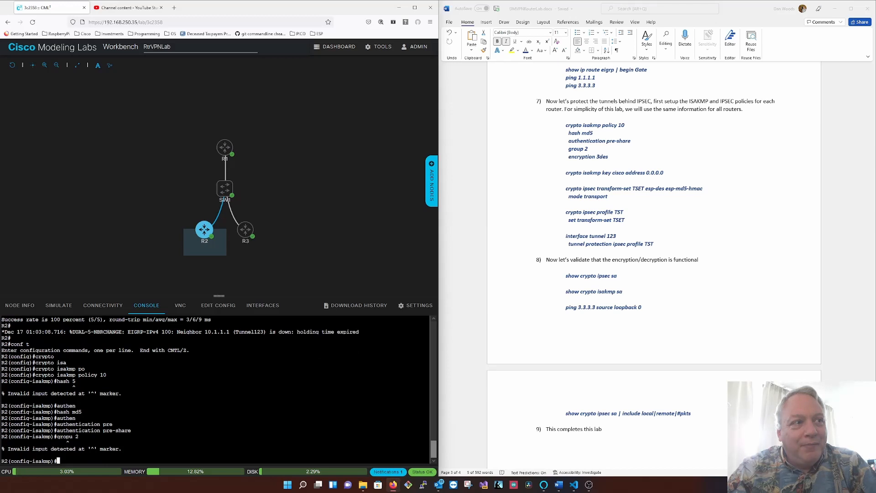
pyautogui.write('gorpu 2')
pyautogui.press('Return')
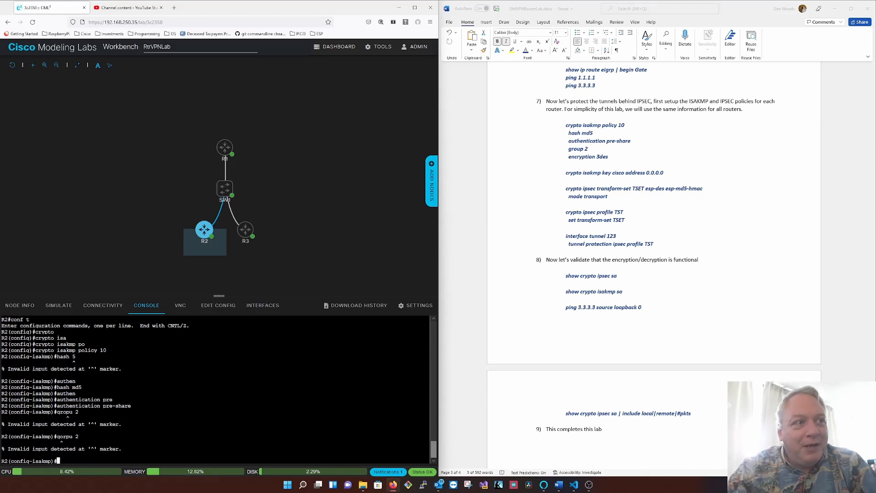
pyautogui.write('g')
pyautogui.write('ropu 2')
pyautogui.press('Return')
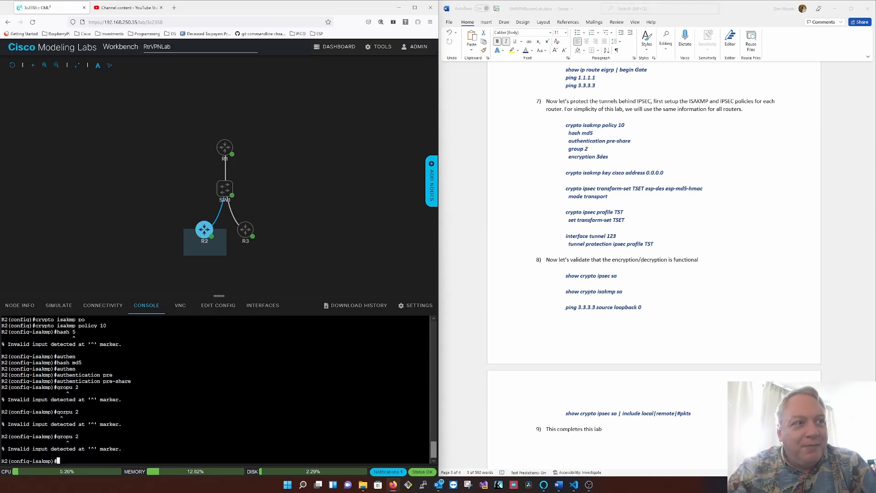
pyautogui.write('group 2')
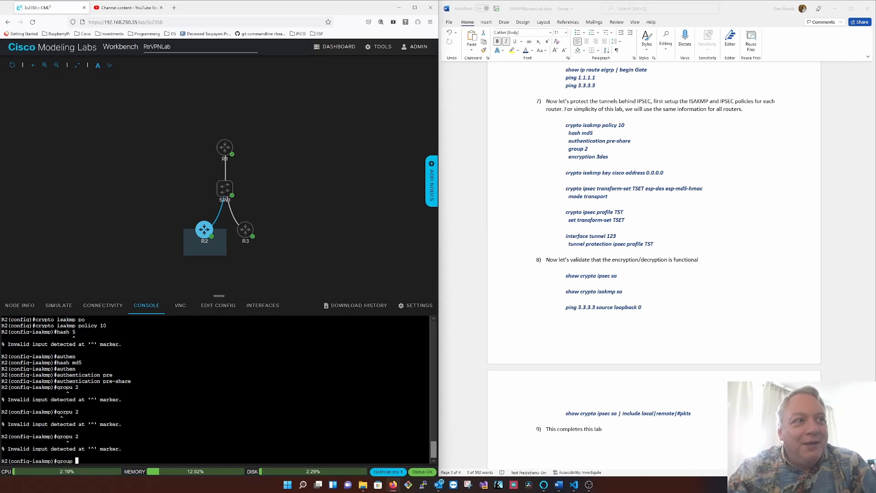
pyautogui.press('Return')
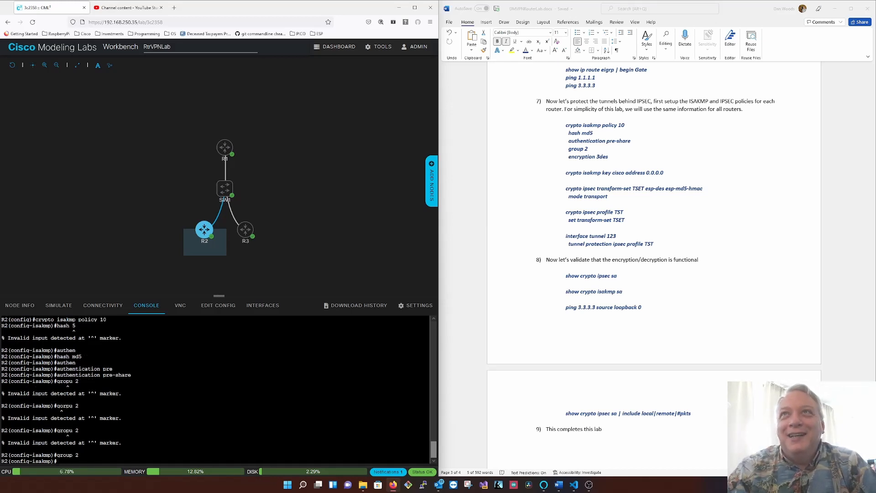
# - Set the encryption of R2's ISAKMP policy 10 to 3des and return to global configuration
pyautogui.write('e')
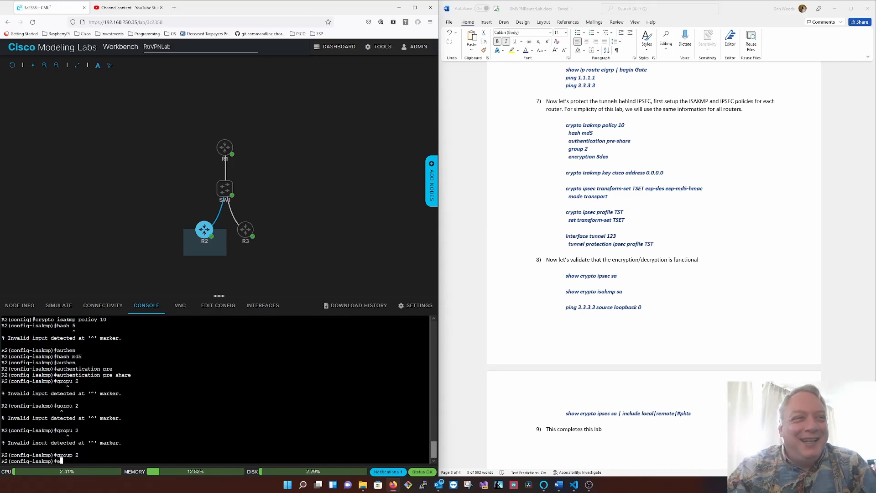
pyautogui.write('nc 3des')
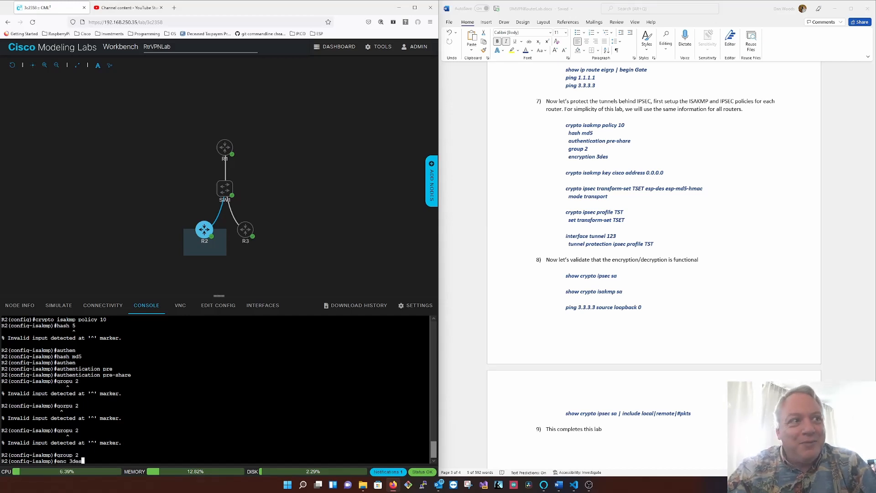
pyautogui.press('Return')
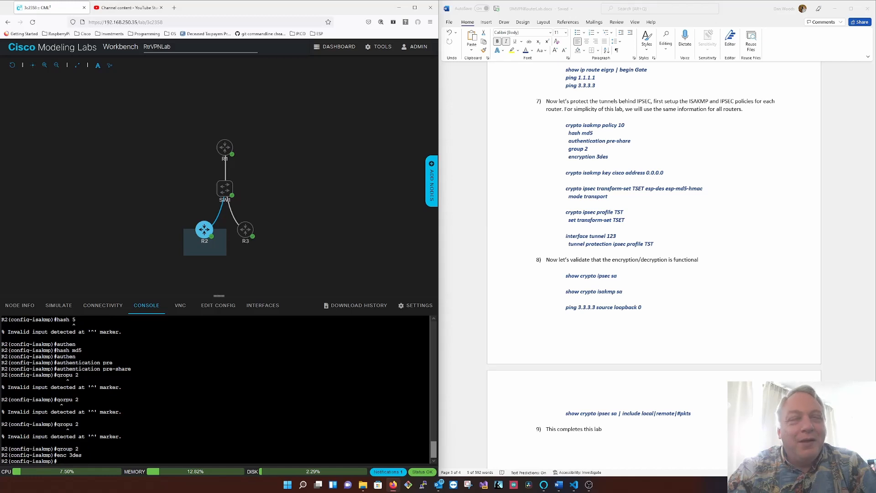
pyautogui.write('exit')
pyautogui.press('Return')
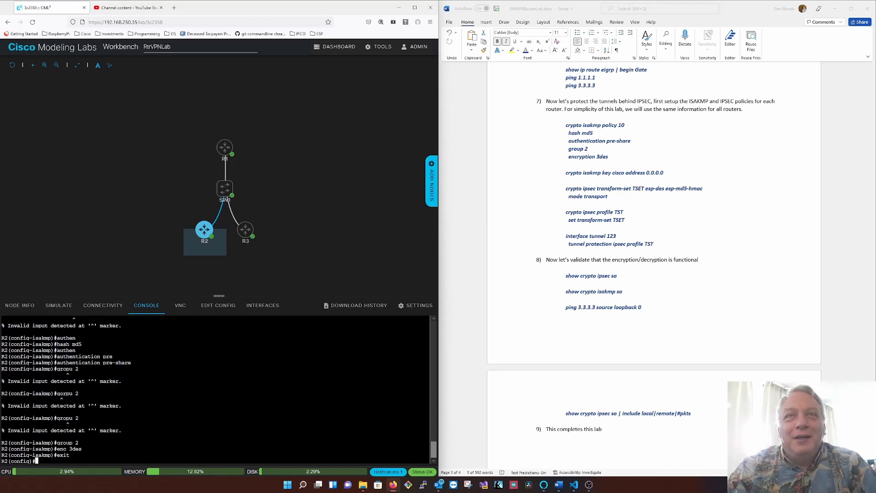
# - Define R2's ISAKMP pre-shared key for peer address 0.0.0.0, entering the lab's shared key
pyautogui.write('cryp')
pyautogui.press('Tab')
pyautogui.write('i')
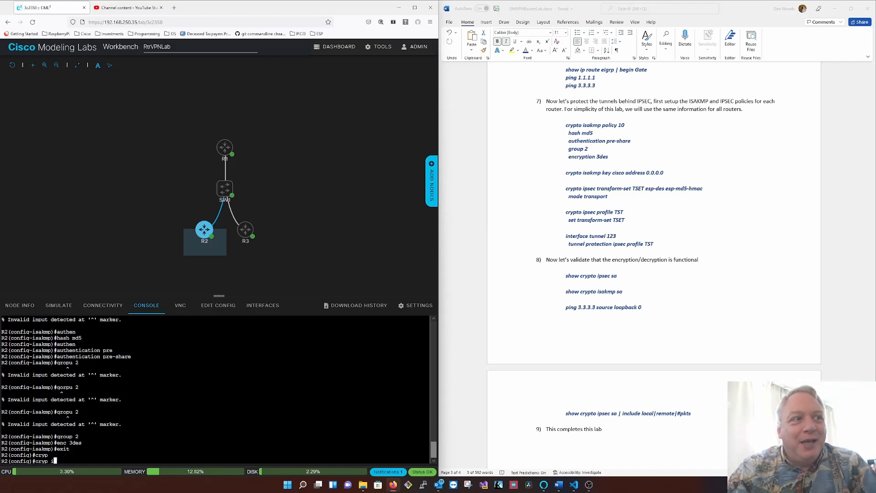
pyautogui.write('ksa')
pyautogui.press('Tab')
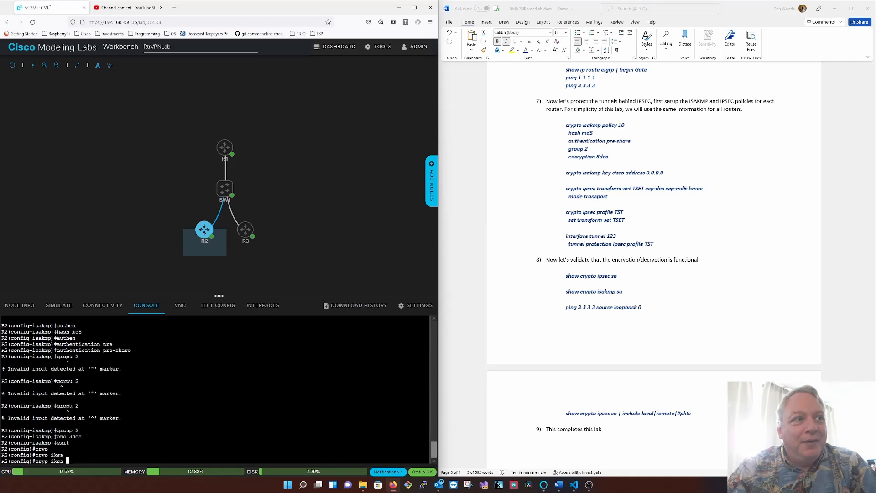
pyautogui.press('BackSpace')
pyautogui.press('BackSpace')
pyautogui.press('BackSpace')
pyautogui.press('BackSpace')
pyautogui.write('sa')
pyautogui.press('Tab')
pyautogui.write('key ')
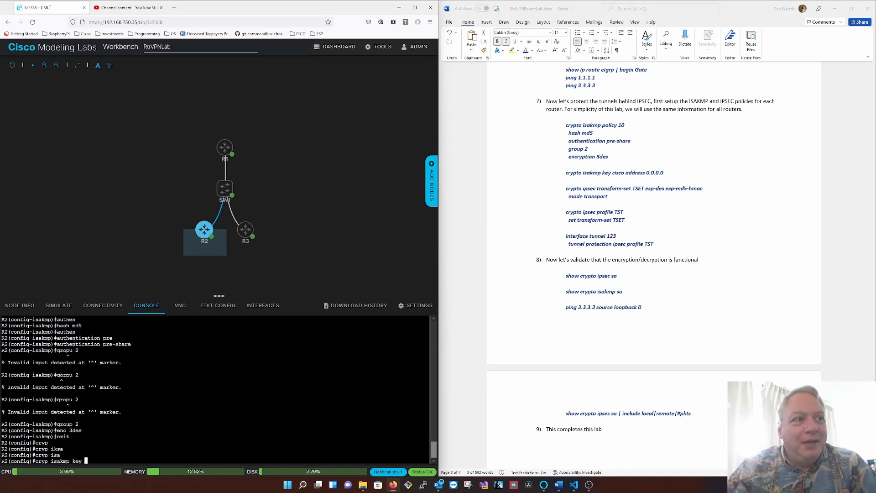
pyautogui.write('cisco add 0.0.0.0')
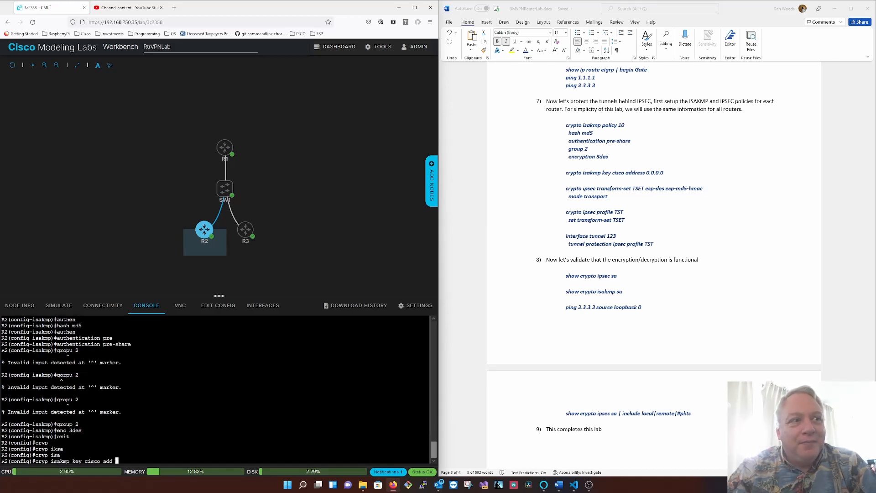
pyautogui.press('Return')
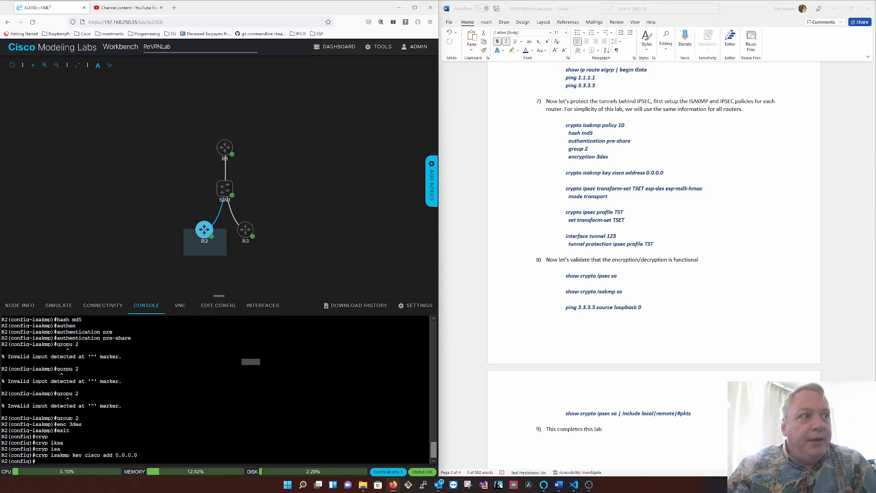
# - Create IPSEC transform set TSET on R2 using esp-des and esp-md5-hmac
pyautogui.press('Return')
pyautogui.write('crypto ipsec ')
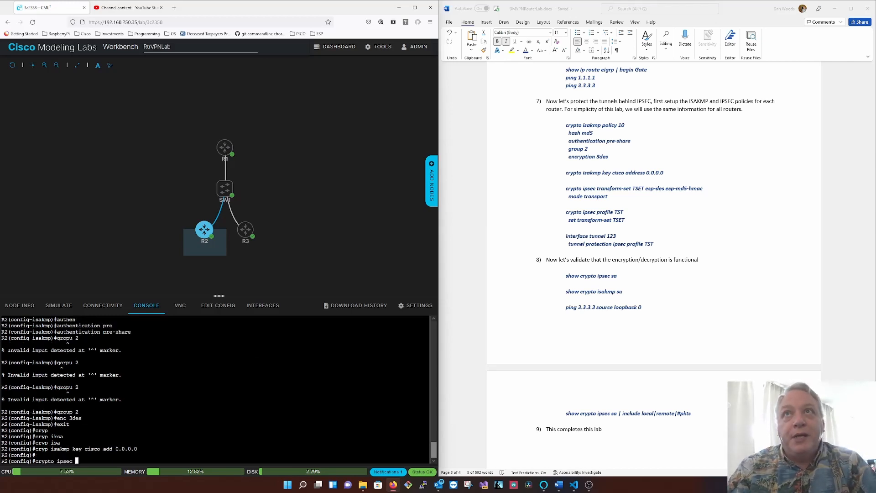
pyautogui.write('stra')
pyautogui.press('Tab')
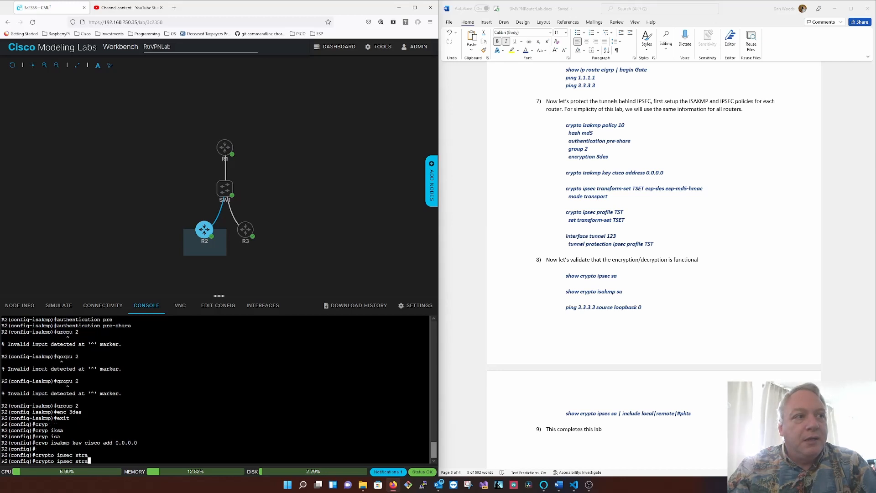
pyautogui.press('BackSpace')
pyautogui.press('BackSpace')
pyautogui.press('BackSpace')
pyautogui.press('BackSpace')
pyautogui.write('tra')
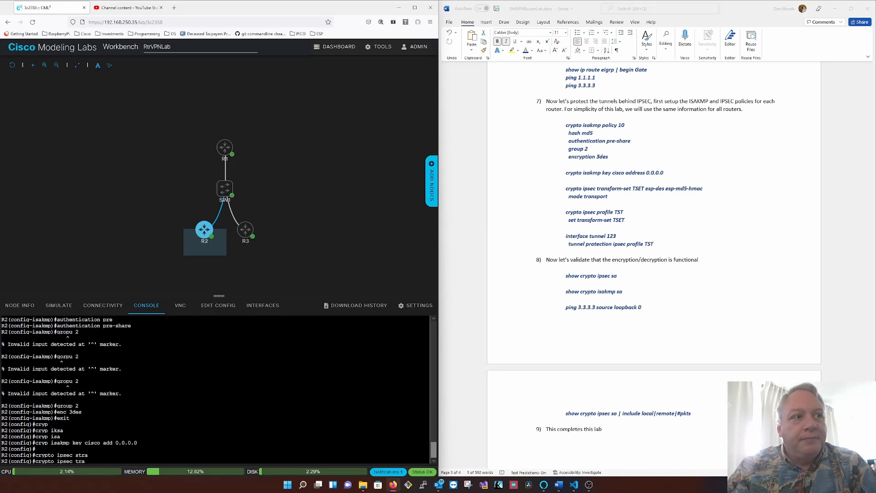
pyautogui.press('Tab')
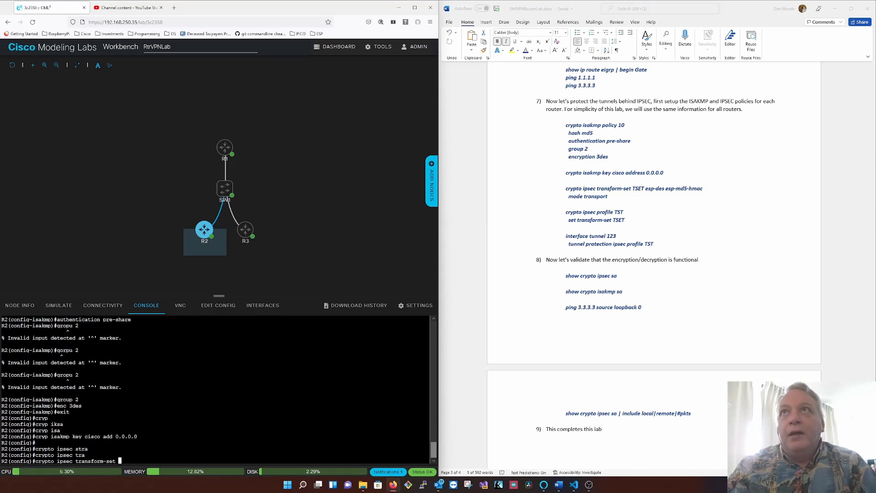
pyautogui.write('TSET esp-')
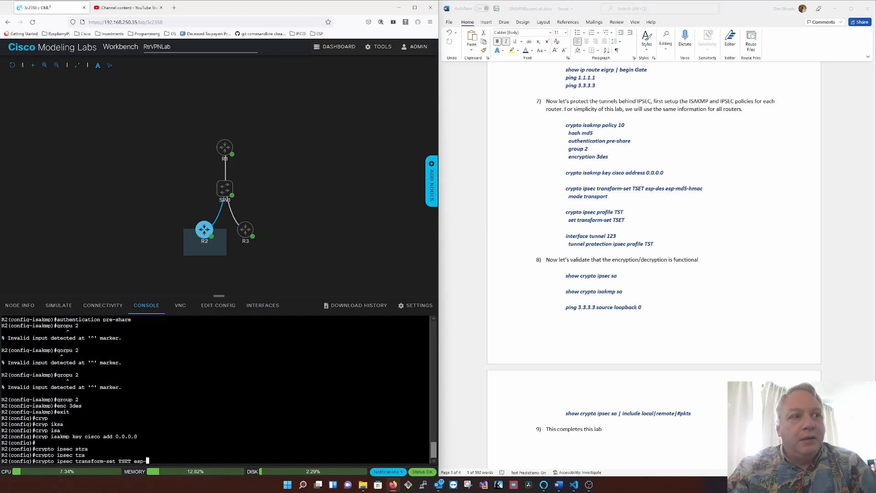
pyautogui.write('d')
pyautogui.press('Tab')
pyautogui.write('esp-md')
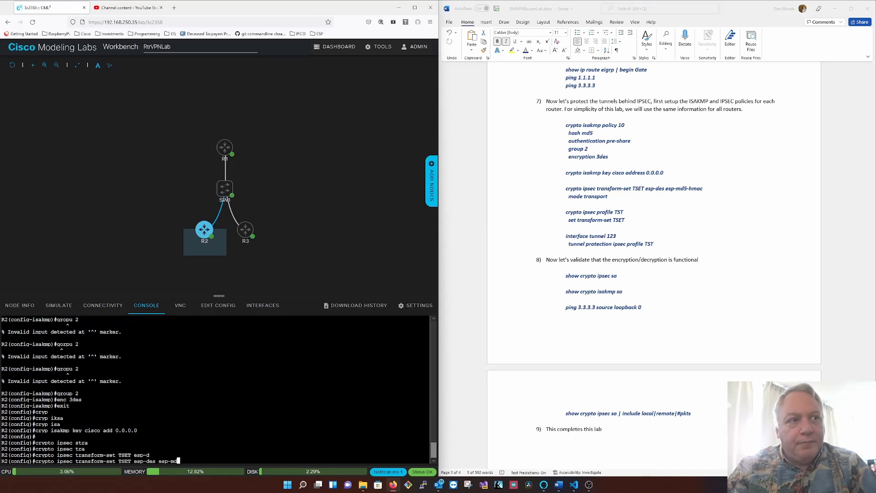
pyautogui.press('Tab')
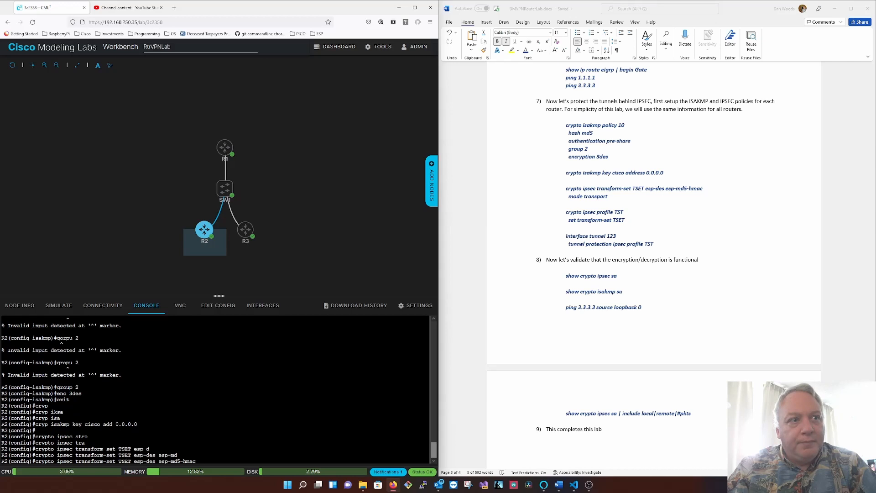
pyautogui.press('Return')
# - Set R2's transform set TSET to transport mode
pyautogui.write('mode tr')
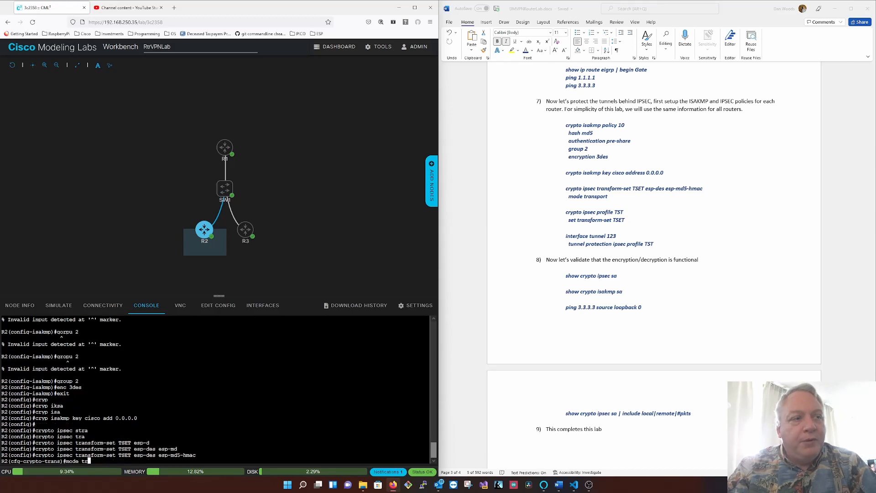
pyautogui.write('ans')
pyautogui.press('Return')
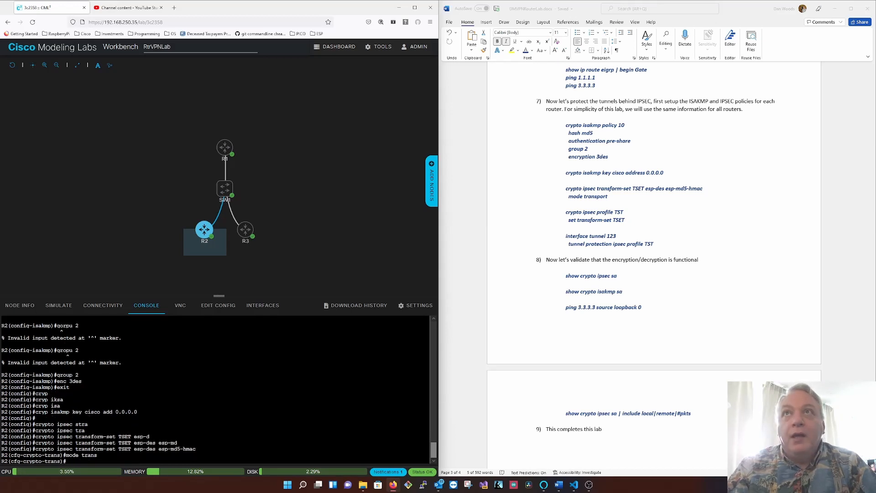
pyautogui.write('cr')
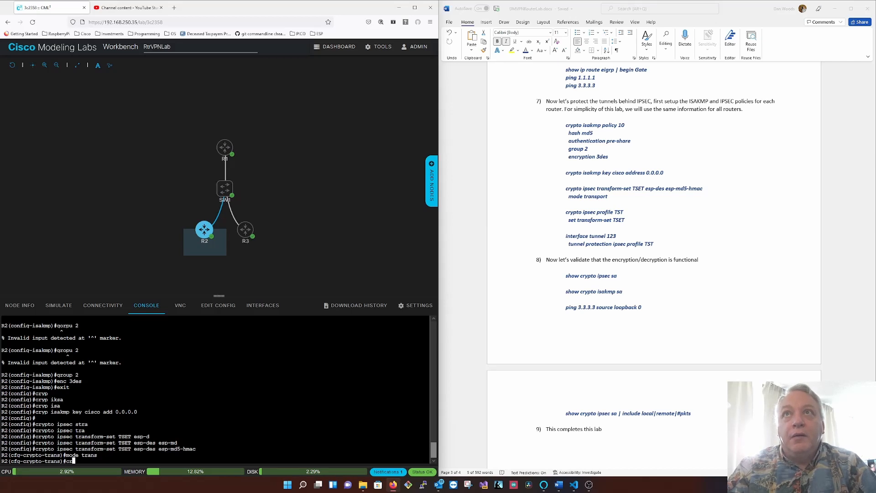
pyautogui.write('ypto ipsec pro')
pyautogui.press('Tab')
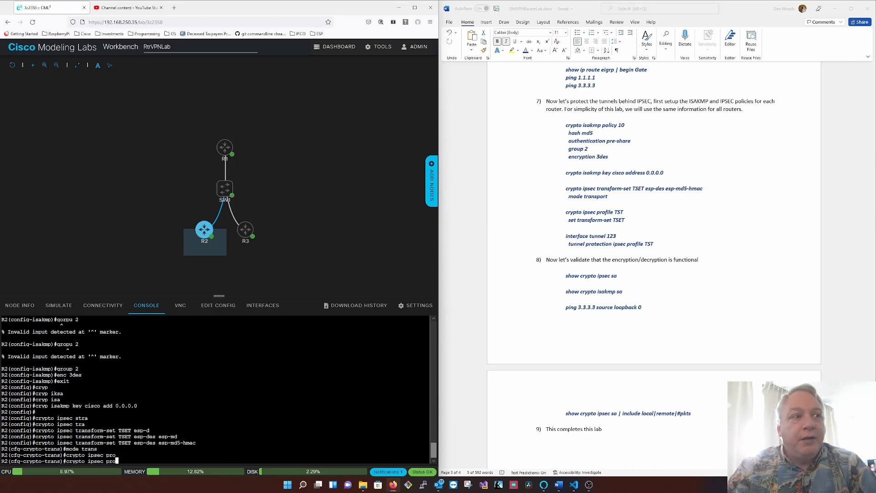
pyautogui.write('fil')
pyautogui.press('BackSpace')
pyautogui.press('BackSpace')
pyautogui.press('BackSpace')
pyautogui.press('BackSpace')
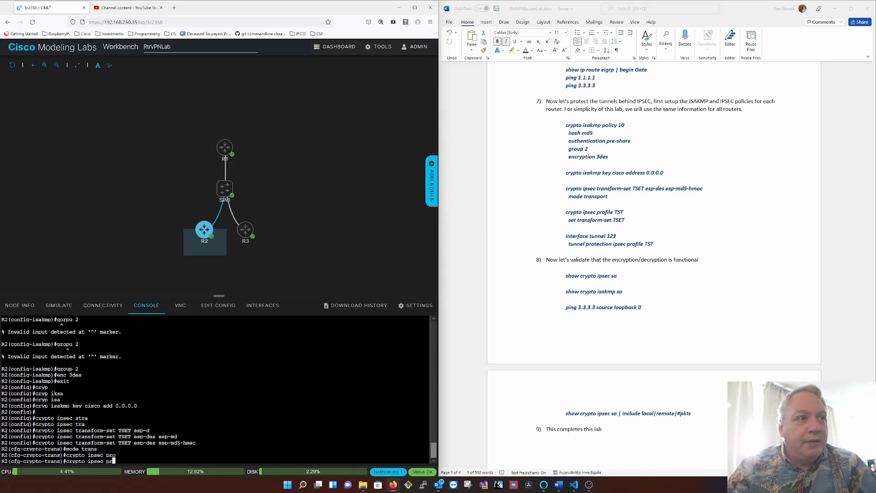
pyautogui.press('BackSpace')
pyautogui.press('BackSpace')
pyautogui.press('BackSpace')
pyautogui.press('BackSpace')
pyautogui.press('BackSpace')
pyautogui.press('BackSpace')
pyautogui.press('BackSpace')
pyautogui.press('BackSpace')
pyautogui.press('BackSpace')
pyautogui.press('BackSpace')
pyautogui.press('BackSpace')
pyautogui.press('BackSpace')
pyautogui.press('BackSpace')
pyautogui.press('BackSpace')
pyautogui.press('BackSpace')
# - Exit the transform set configuration and create IPSEC profile TST on R2, assigning it transform set TSET
pyautogui.write('exit')
pyautogui.press('Return')
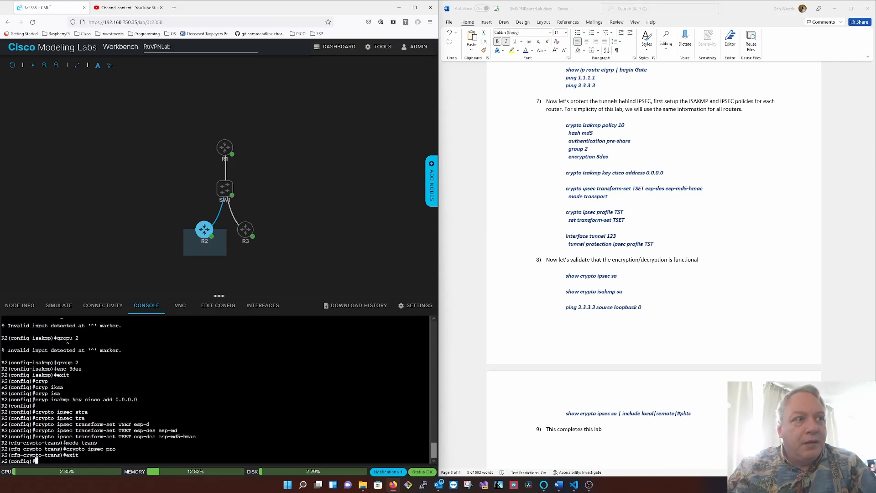
pyautogui.write('crypto ipsec ')
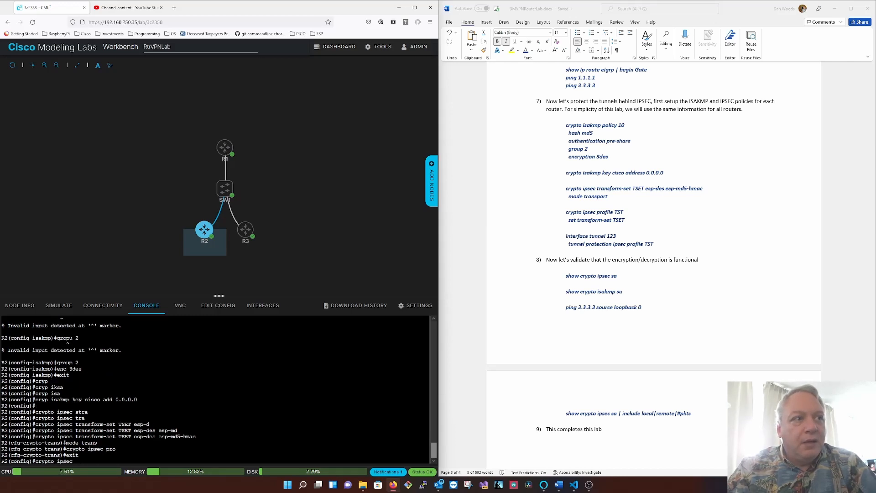
pyautogui.write('pro')
pyautogui.press('Tab')
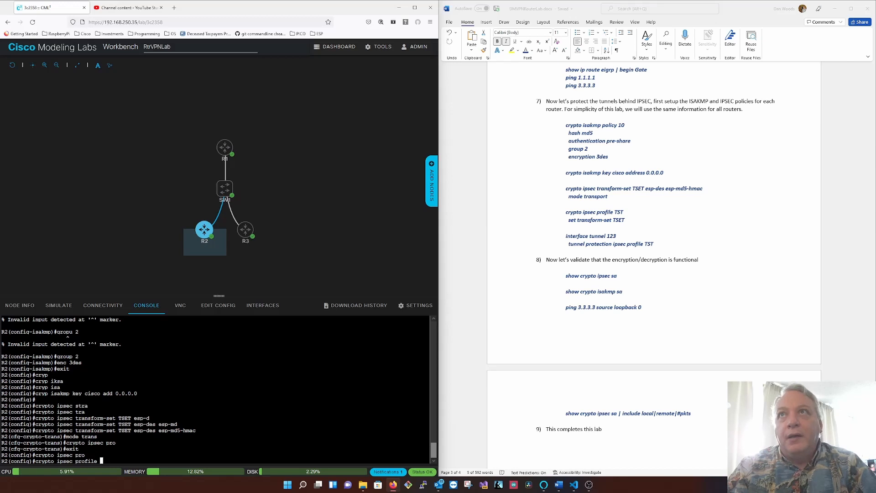
pyautogui.write('TST')
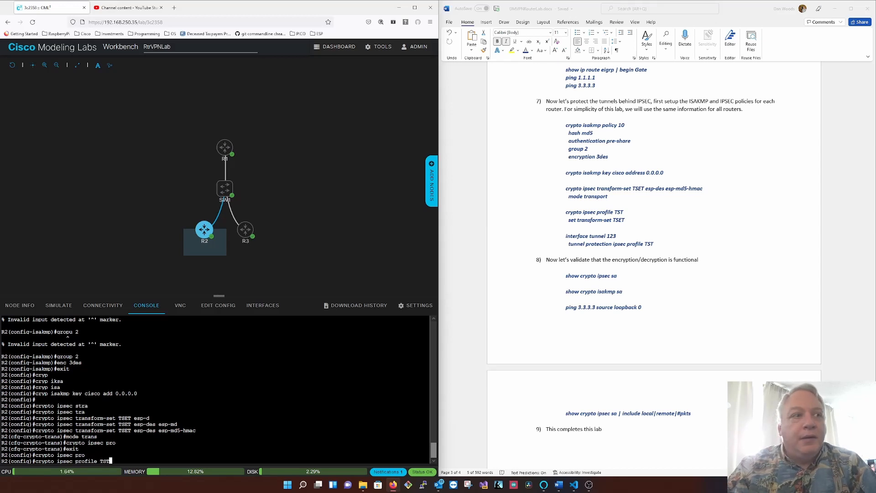
pyautogui.press('Return')
pyautogui.write('set tran')
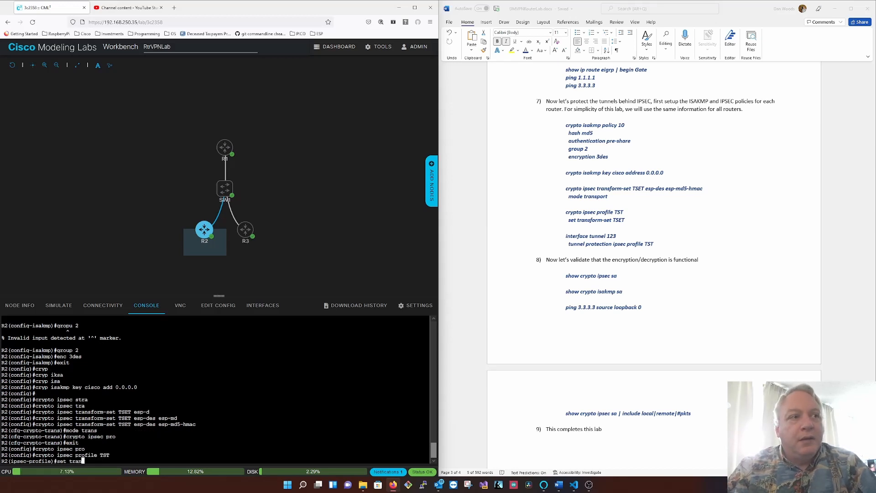
pyautogui.press('Tab')
pyautogui.write('TSET')
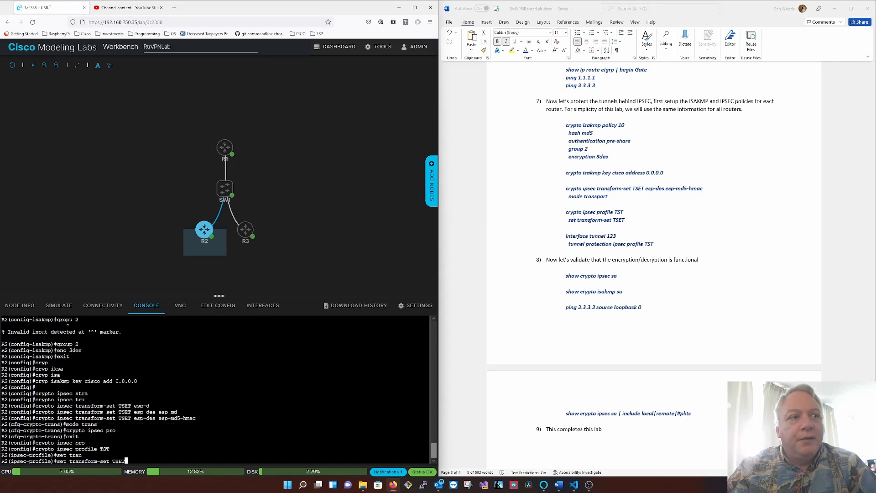
pyautogui.press('Return')
# - Apply tunnel protection with IPSEC profile TST to R2's interface tunnel 123
pyautogui.write('int tu123')
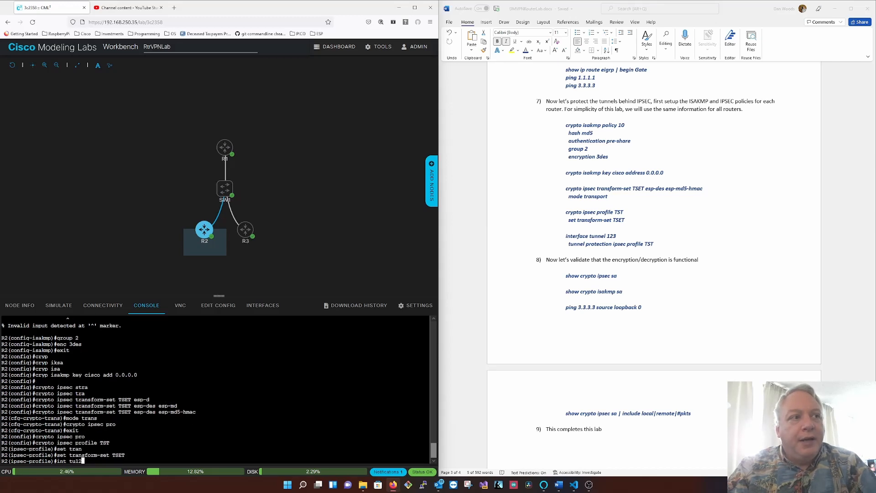
pyautogui.press('Return')
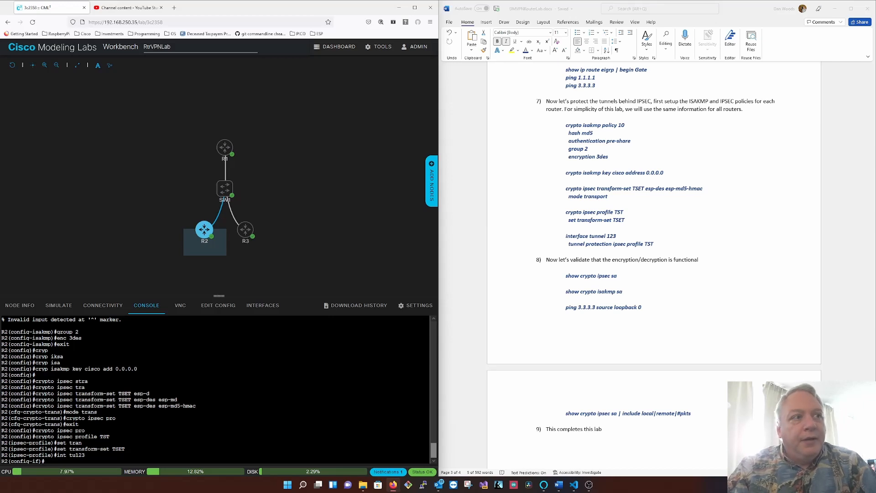
pyautogui.write('tu p')
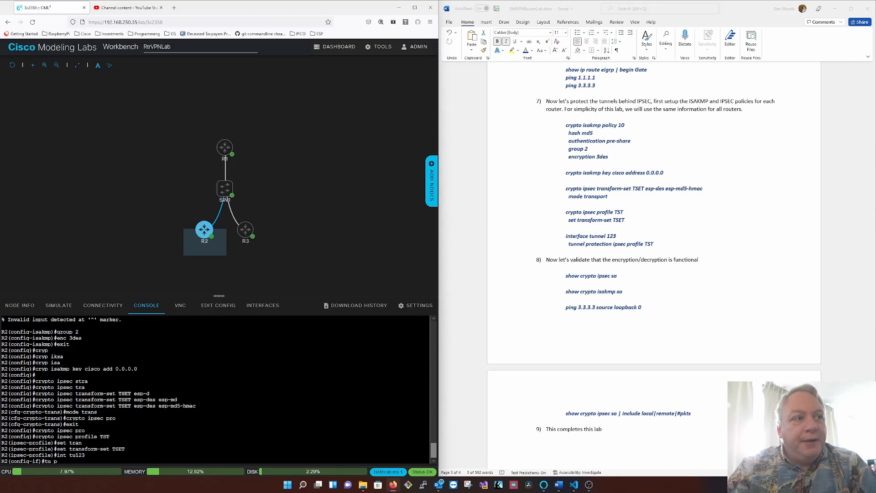
pyautogui.write('ro')
pyautogui.press('Tab')
pyautogui.write('ipsec pr')
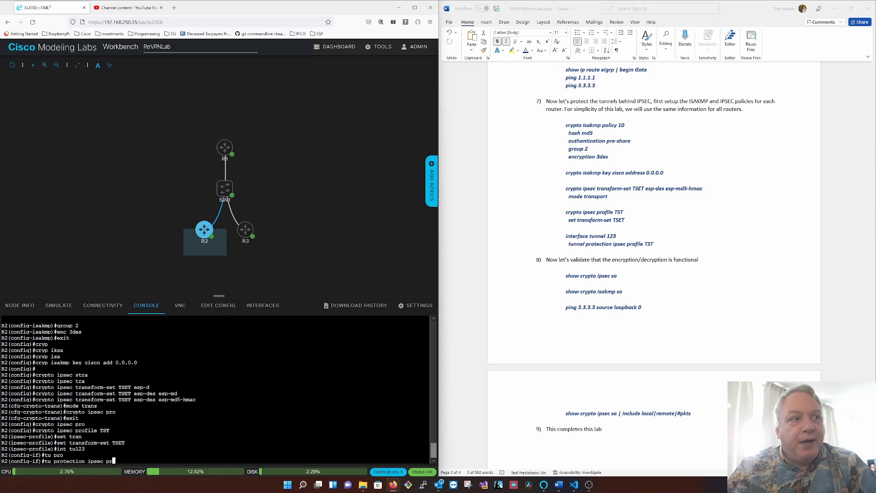
pyautogui.press('Tab')
pyautogui.write('TST')
pyautogui.press('Return')
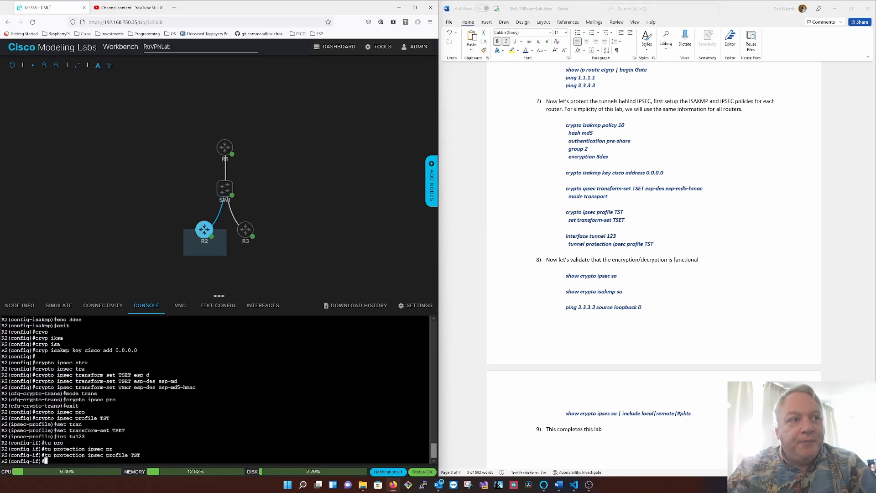
# - Leave configuration mode on R2 and save its running configuration
pyautogui.write('end')
pyautogui.press('Return')
pyautogui.write('wr')
pyautogui.press('Return')
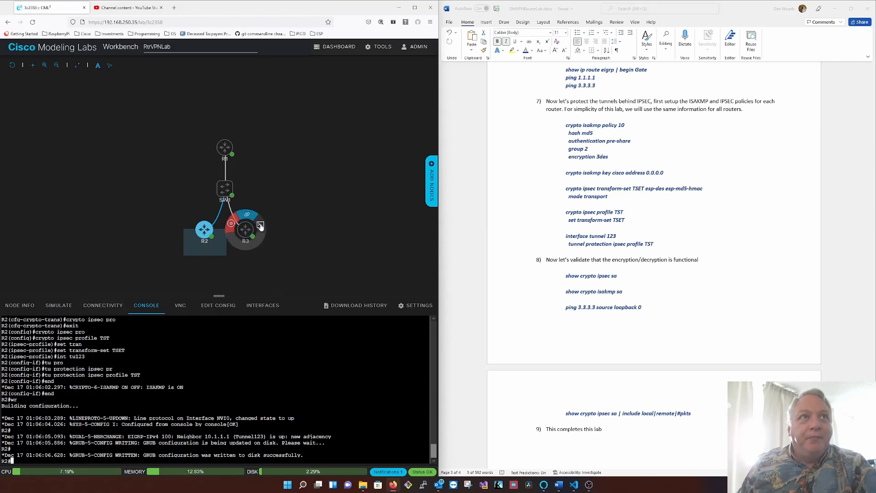
# - Switch to R3's console and enter global configuration mode
pyautogui.click(246, 230)
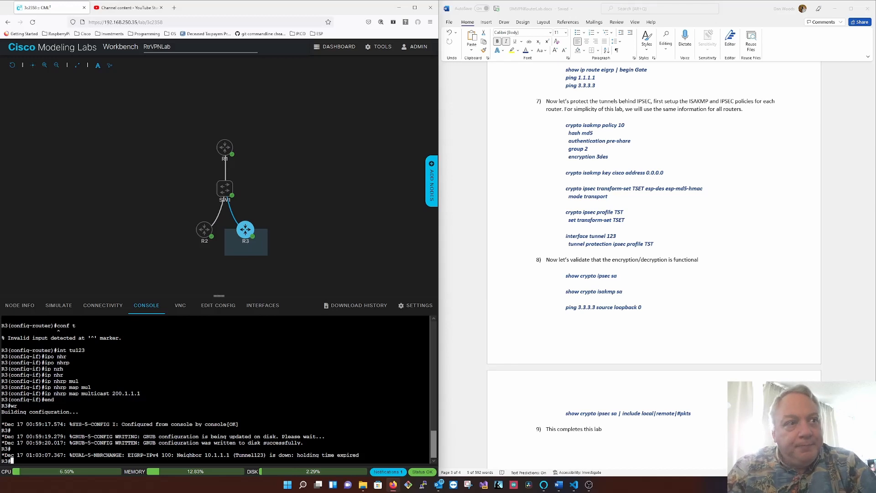
pyautogui.write('conf t')
pyautogui.press('Return')
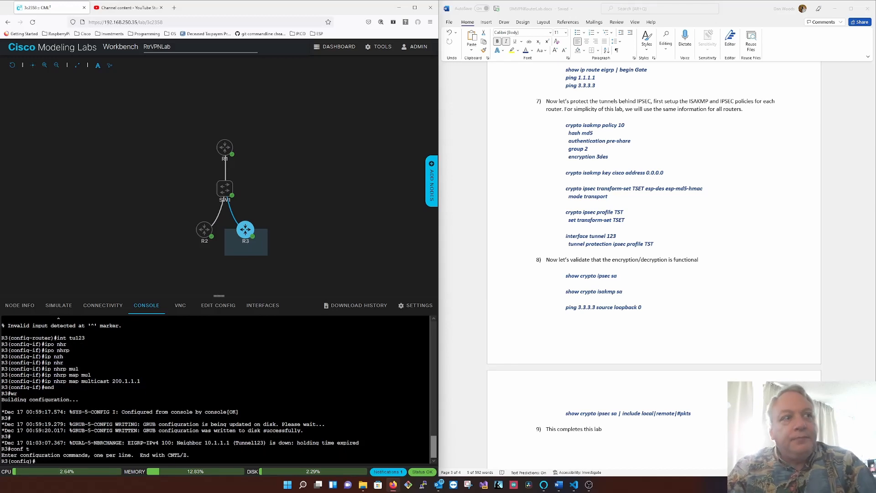
# - Create ISAKMP policy 10 on R3
pyautogui.write('cryp')
pyautogui.press('Tab')
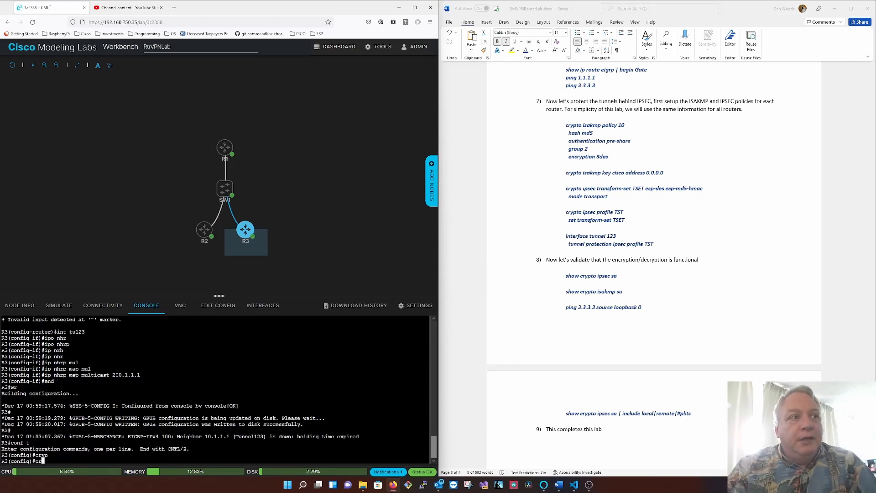
pyautogui.write('isa')
pyautogui.press('Tab')
pyautogui.write('po')
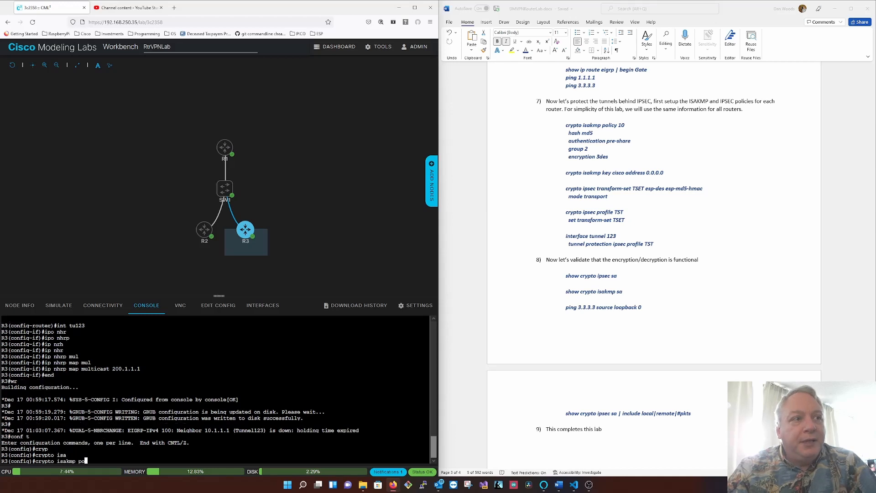
pyautogui.press('Tab')
pyautogui.write('10')
pyautogui.press('Return')
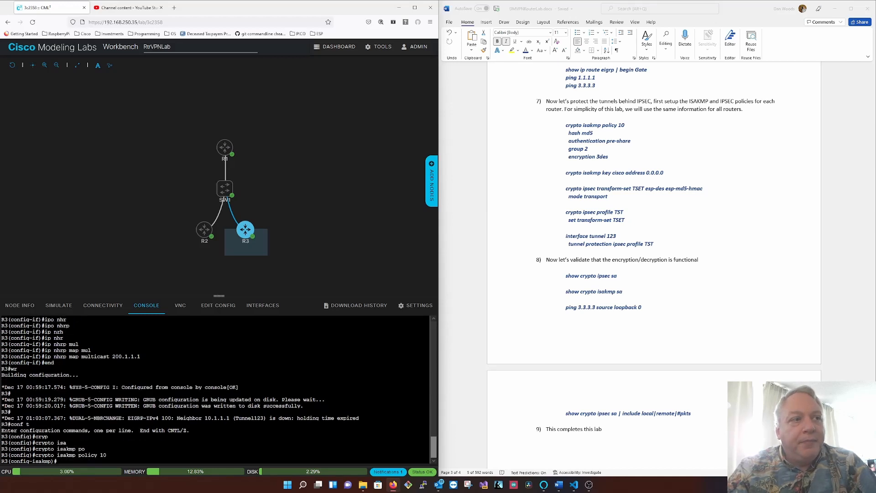
# - Set R3's ISAKMP policy 10 to use the MD5 hash and pre-share authentication
pyautogui.write('hash md5')
pyautogui.press('Return')
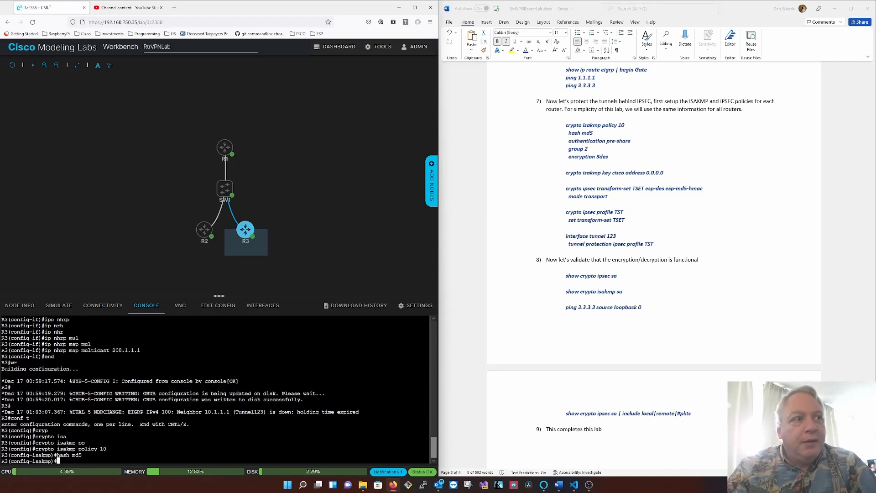
pyautogui.write('auth')
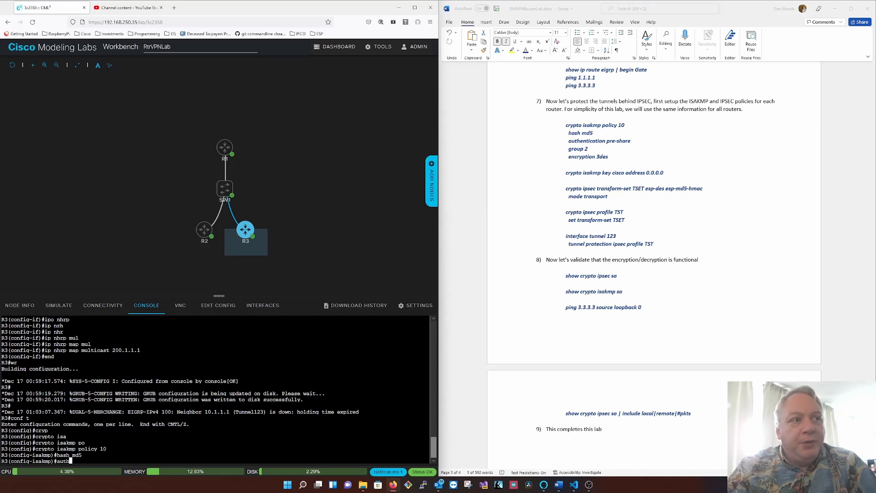
pyautogui.press('Tab')
pyautogui.write('pre')
pyautogui.press('Tab')
pyautogui.press('Return')
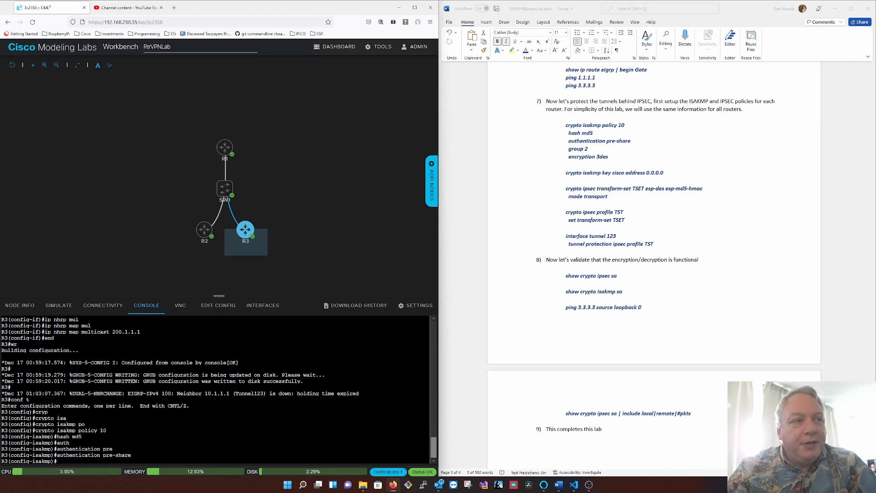
# - Set R3's ISAKMP policy 10 to group 2 with 3DES encryption, and exit the policy configuration
pyautogui.write('group 2')
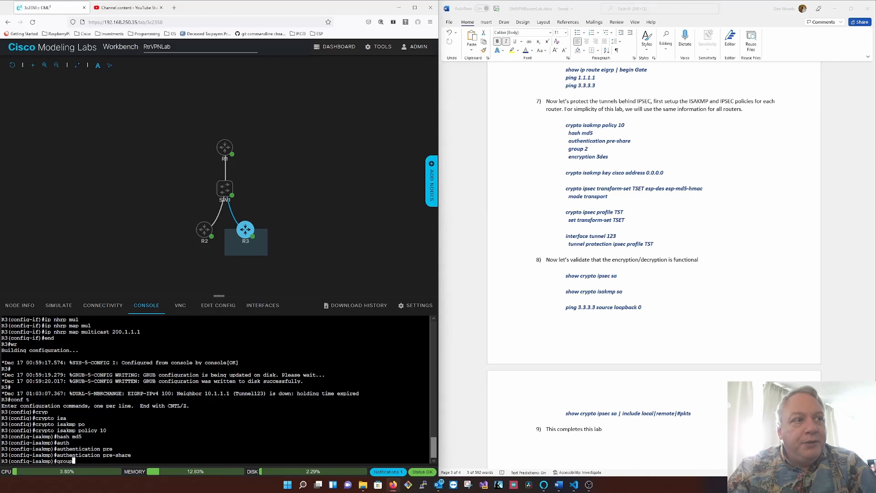
pyautogui.press('Return')
pyautogui.write('enc ')
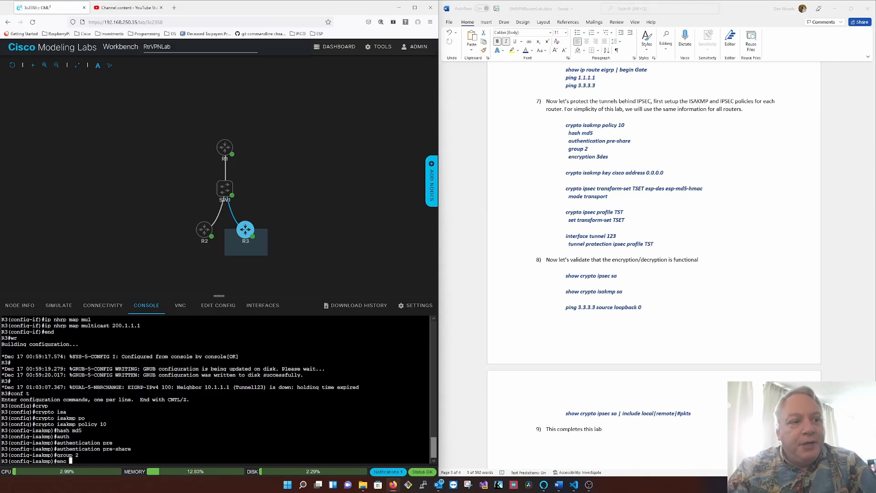
pyautogui.write('3des')
pyautogui.press('Return')
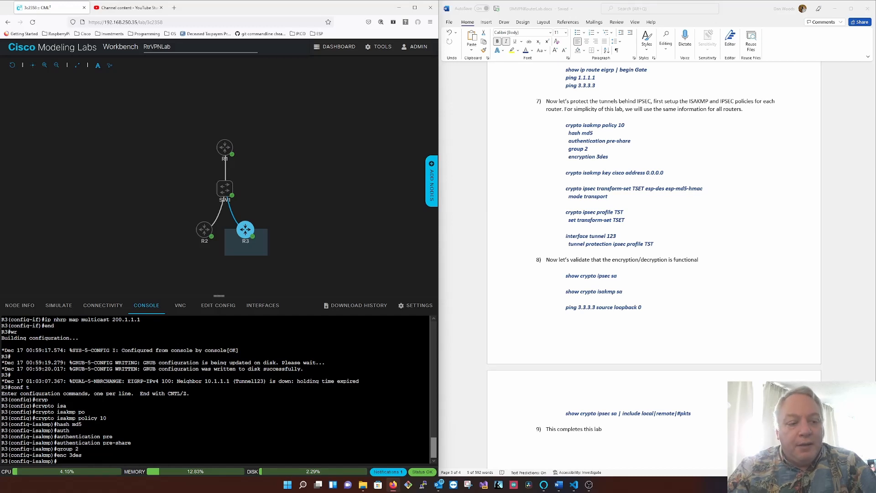
pyautogui.write('exit')
pyautogui.press('Return')
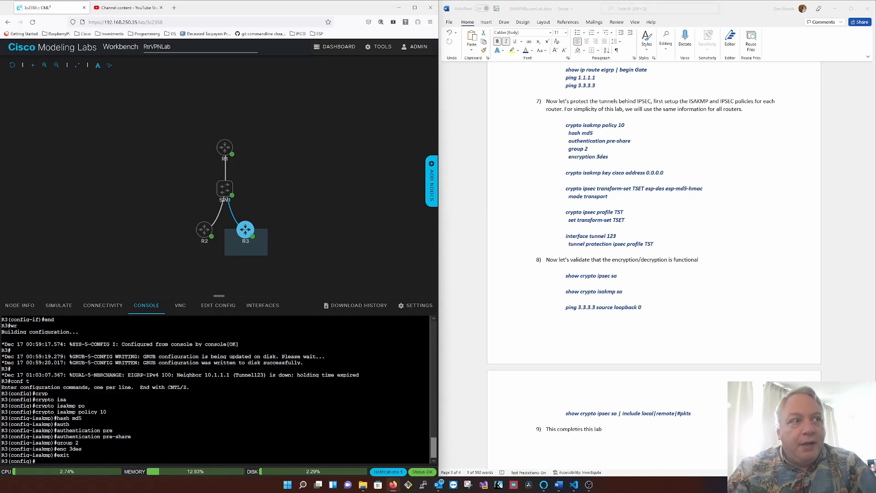
# - Define the ISAKMP pre-shared key on R3 for peer address 0.0.0.0
pyautogui.write('cryp')
pyautogui.press('Tab')
pyautogui.write('isa')
pyautogui.press('Tab')
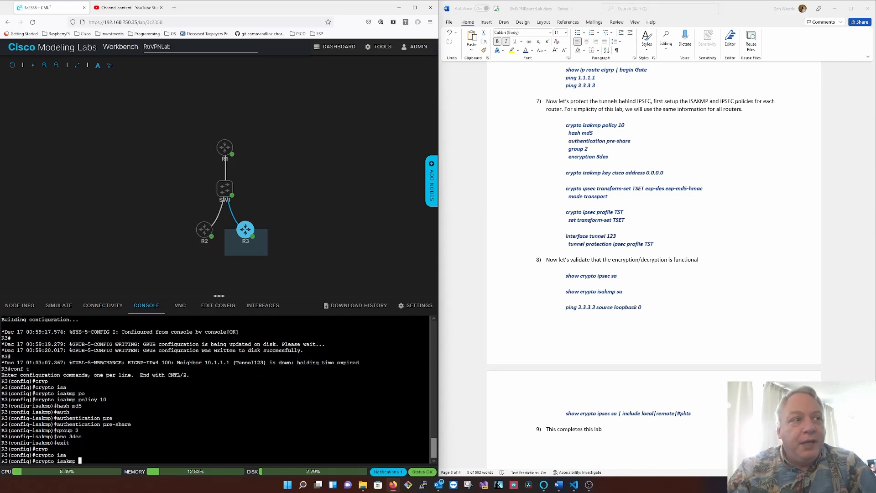
pyautogui.write('key cisco ad')
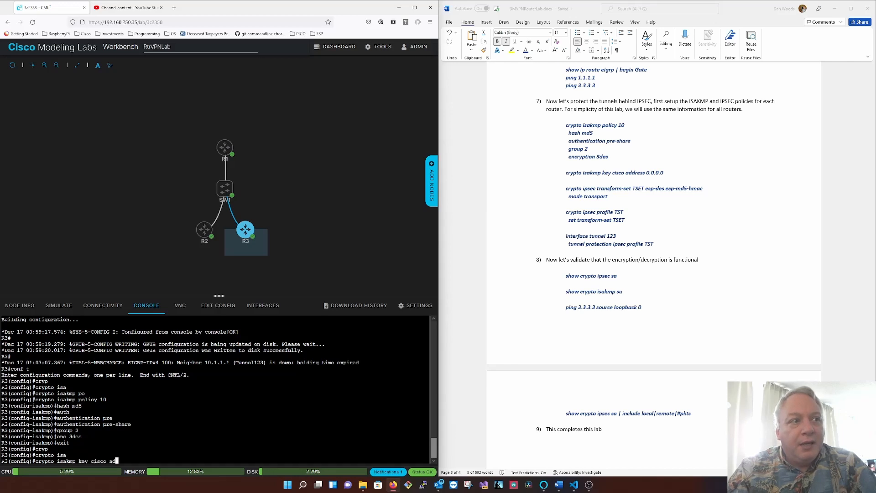
pyautogui.write('d 0.0.0.0')
pyautogui.press('Return')
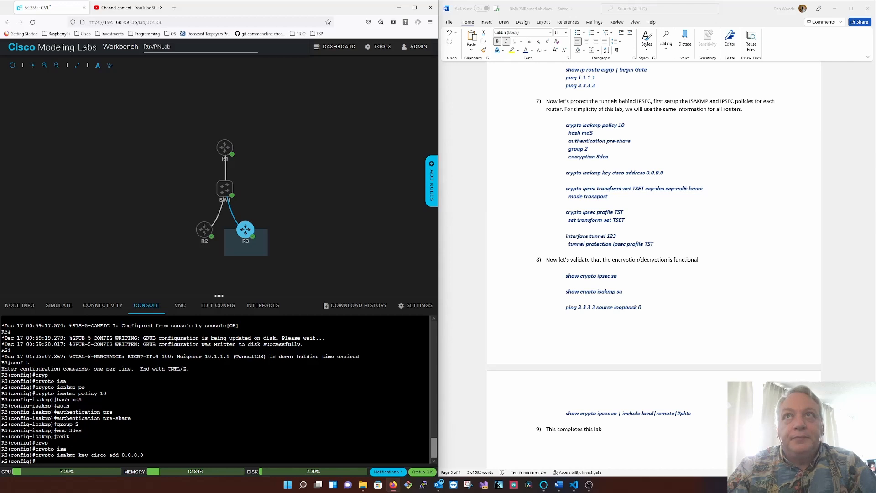
# - Create IPSEC transform set TSET on R3 with esp-des and esp-md5-hmac
pyautogui.write('crypto ipsec ')
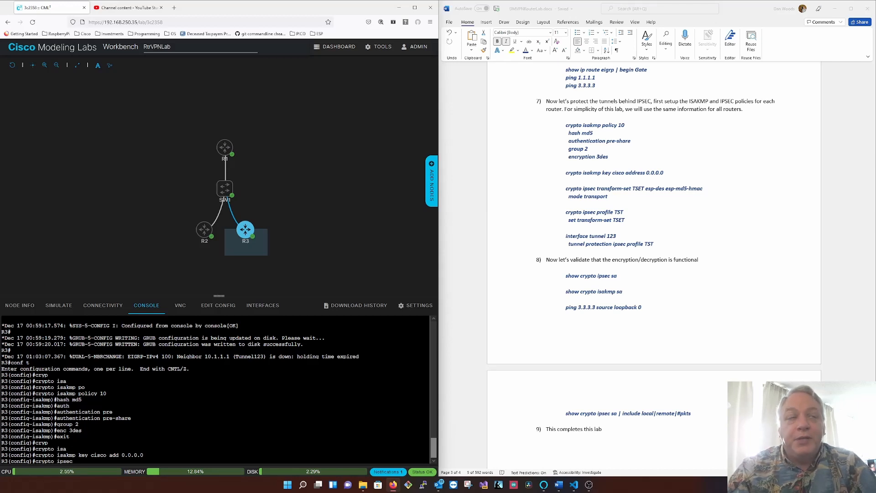
pyautogui.write('tran')
pyautogui.press('Tab')
pyautogui.write('TSET esp')
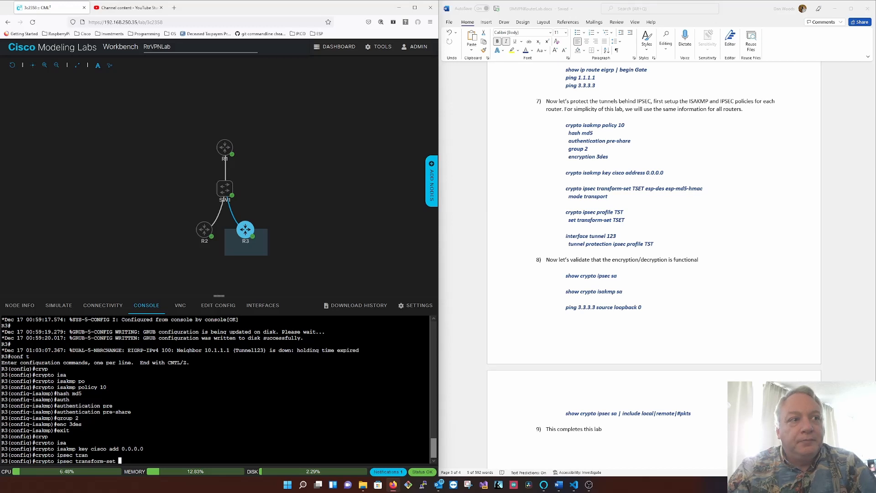
pyautogui.write('-')
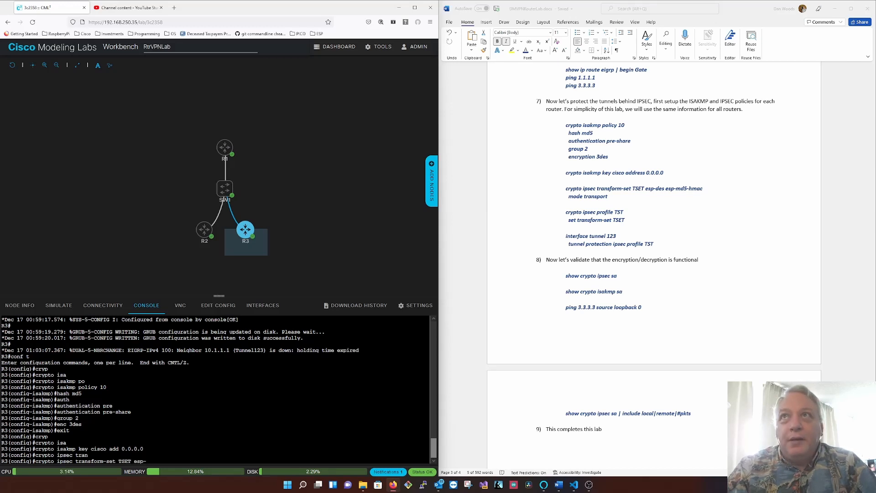
pyautogui.write('des esp-md5-hmac')
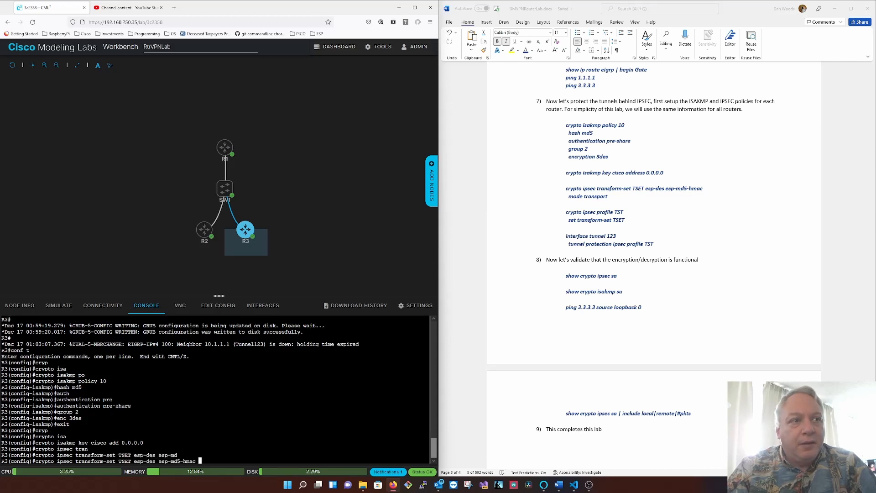
pyautogui.press('Tab')
pyautogui.press('Return')
# - Set R3's transform set TSET to transport mode and exit its configuration
pyautogui.write('mode transoirt')
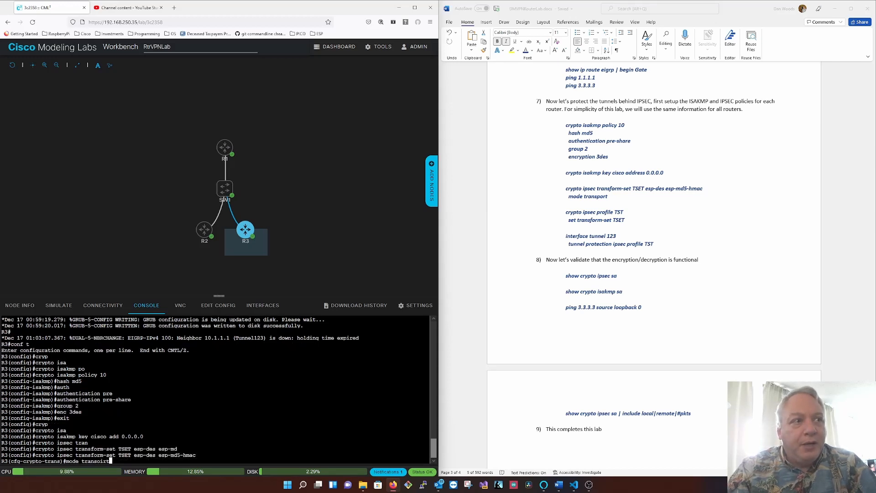
pyautogui.press('Return')
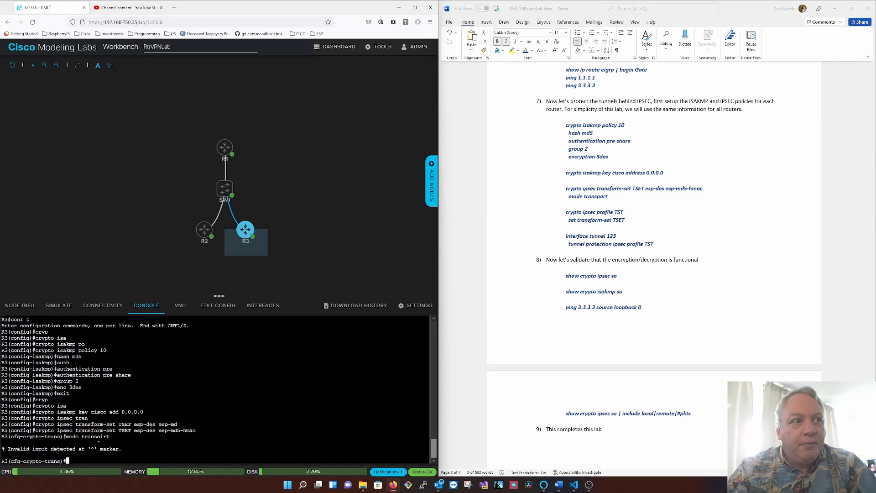
pyautogui.write('mode trans')
pyautogui.press('Return')
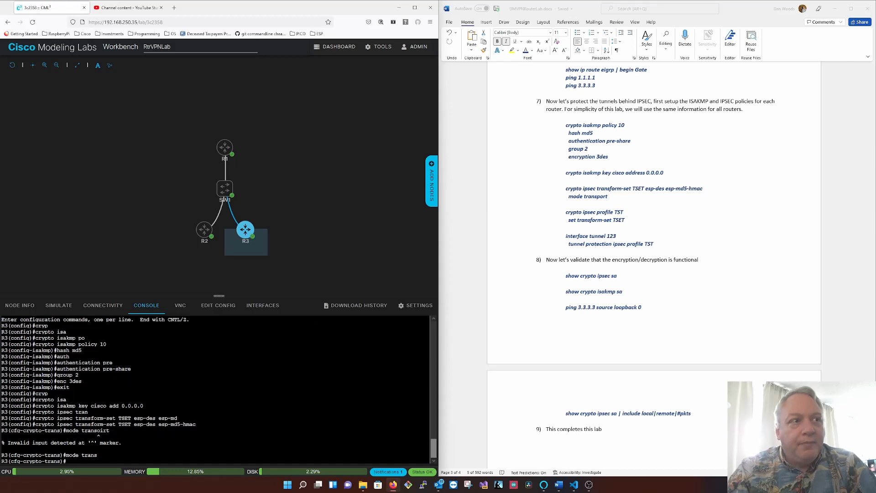
pyautogui.write('exit')
pyautogui.press('Return')
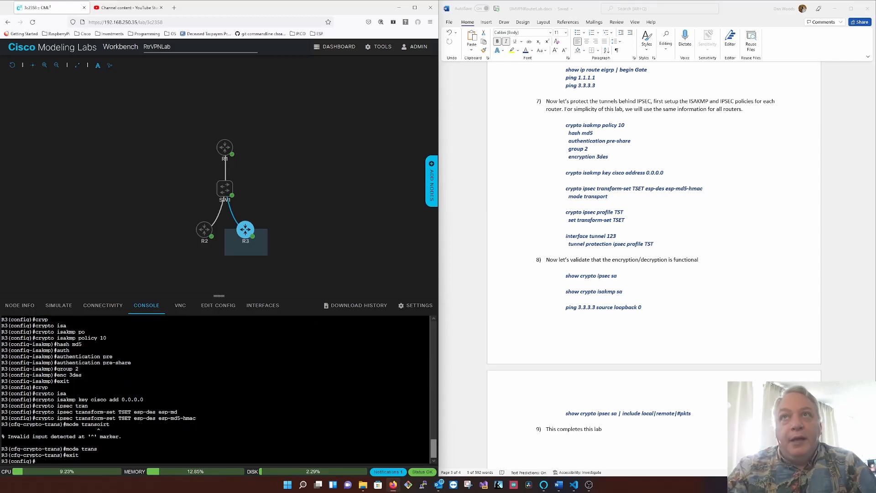
# - Create IPSEC profile TST on R3 and assign it transform set TSET
pyautogui.write('crypto ipsec prof')
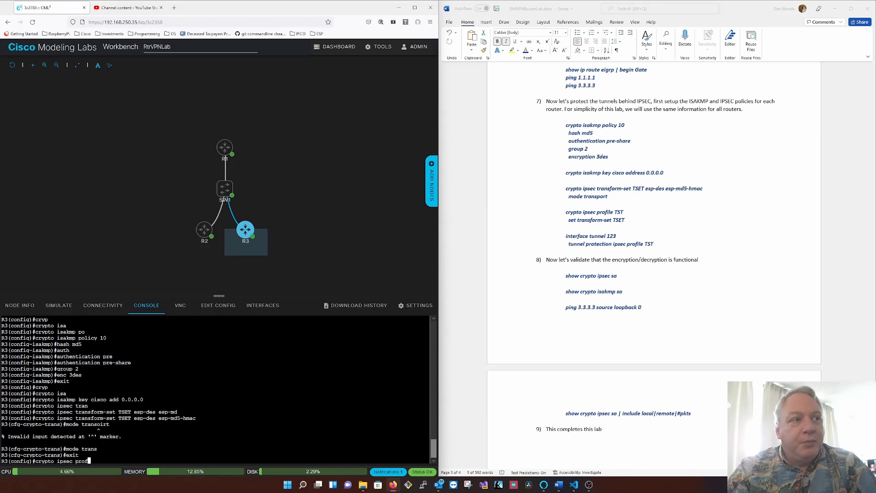
pyautogui.write('ile TST')
pyautogui.press('Return')
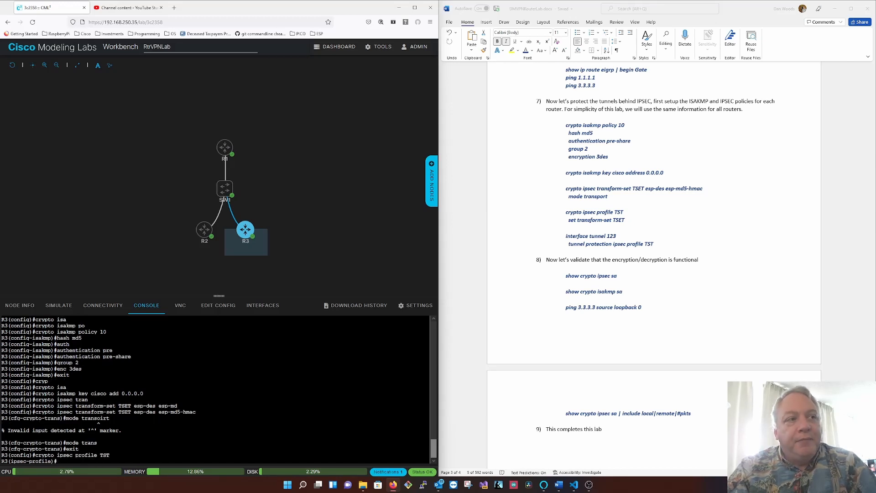
pyautogui.write('set tra')
pyautogui.press('Tab')
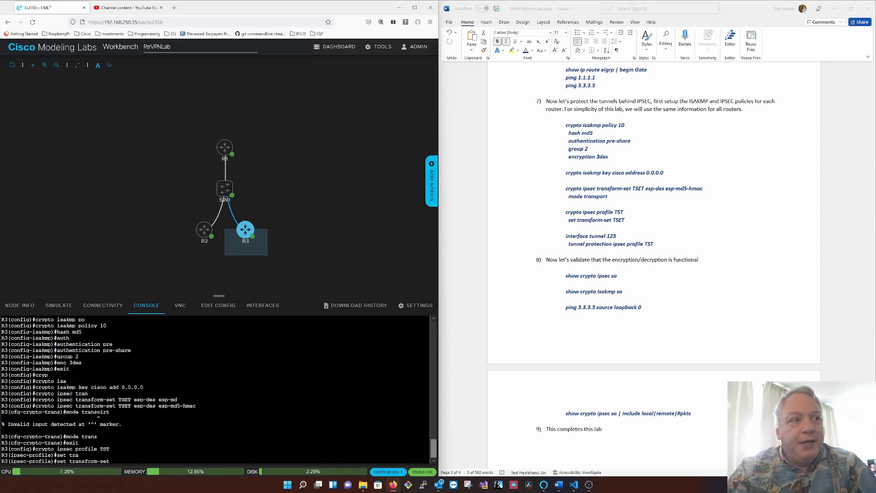
pyautogui.write('TSET')
pyautogui.press('Return')
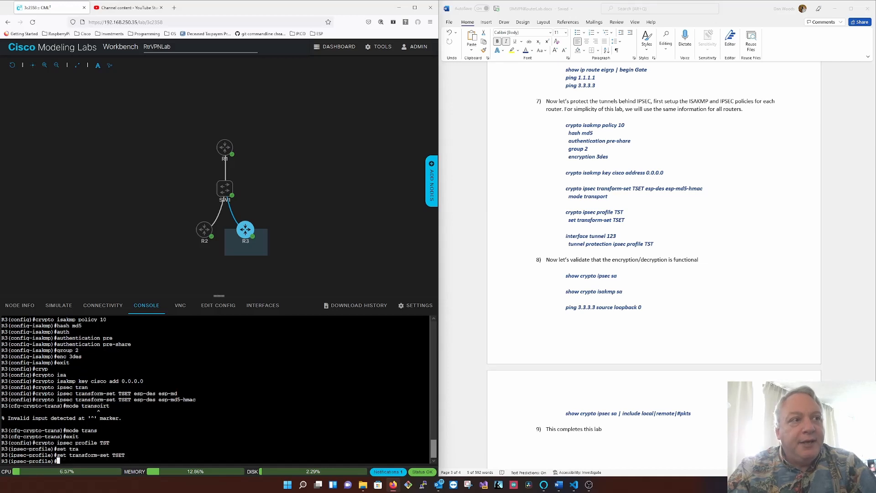
# - Apply tunnel protection with IPSEC profile TST to R3's interface tunnel 123
pyautogui.write('int tu123')
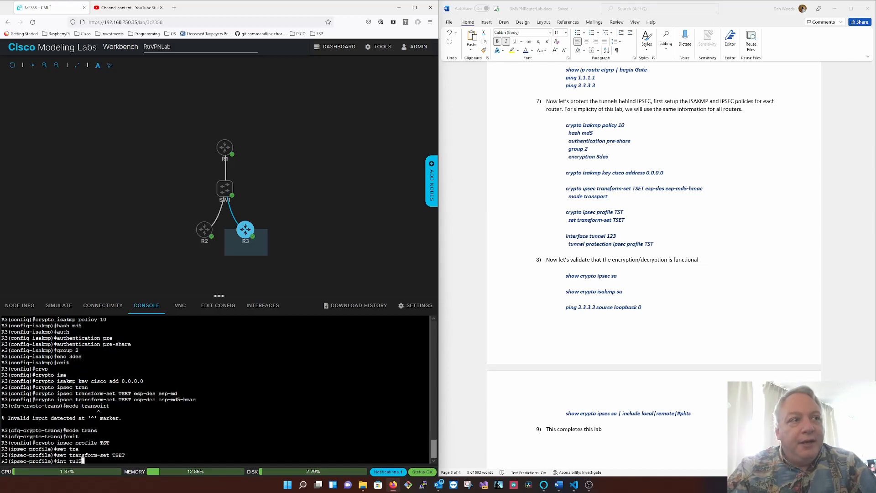
pyautogui.press('Return')
pyautogui.write('tu pro')
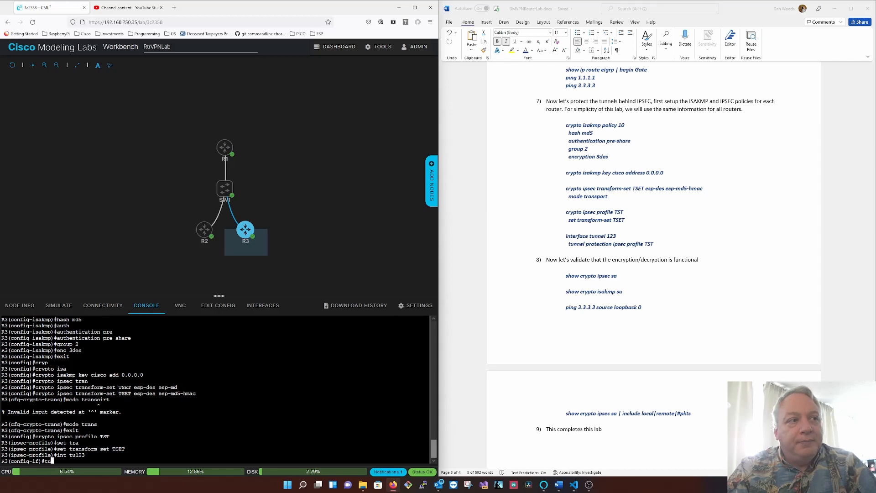
pyautogui.press('Tab')
pyautogui.write('ip')
pyautogui.press('Tab')
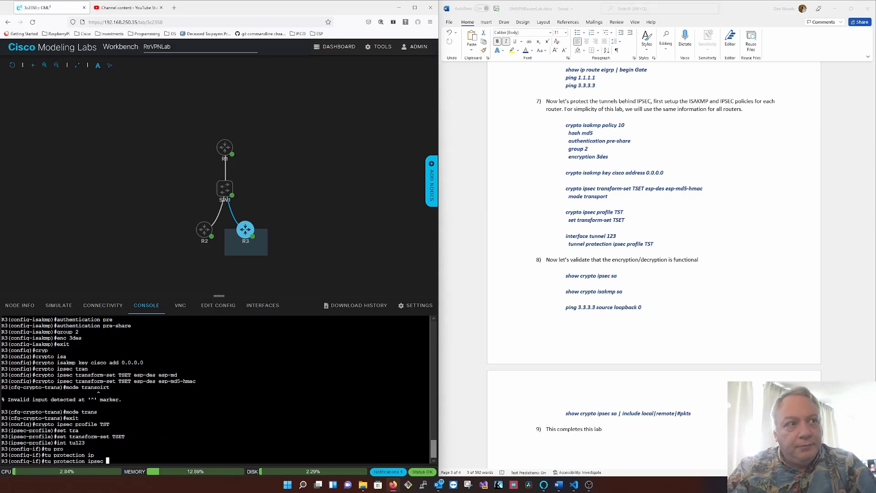
pyautogui.write('ipsec')
pyautogui.press('BackSpace')
pyautogui.press('BackSpace')
pyautogui.press('BackSpace')
pyautogui.press('BackSpace')
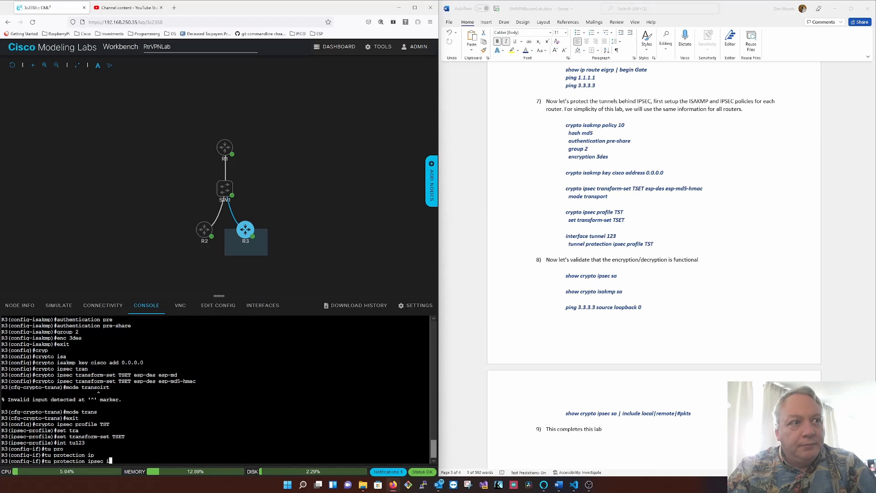
pyautogui.press('BackSpace')
pyautogui.write('TST')
pyautogui.press('BackSpace')
pyautogui.press('BackSpace')
pyautogui.press('BackSpace')
pyautogui.write('r')
pyautogui.press('Tab')
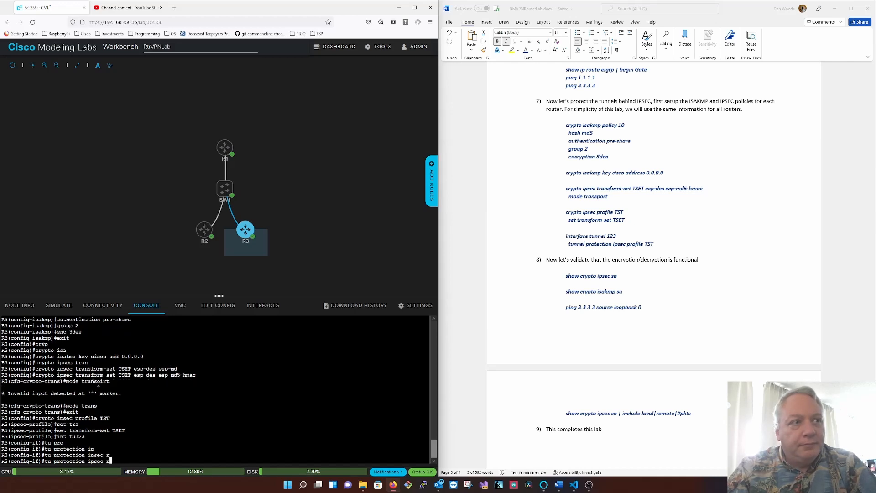
pyautogui.press('BackSpace')
pyautogui.write('pr')
pyautogui.press('Tab')
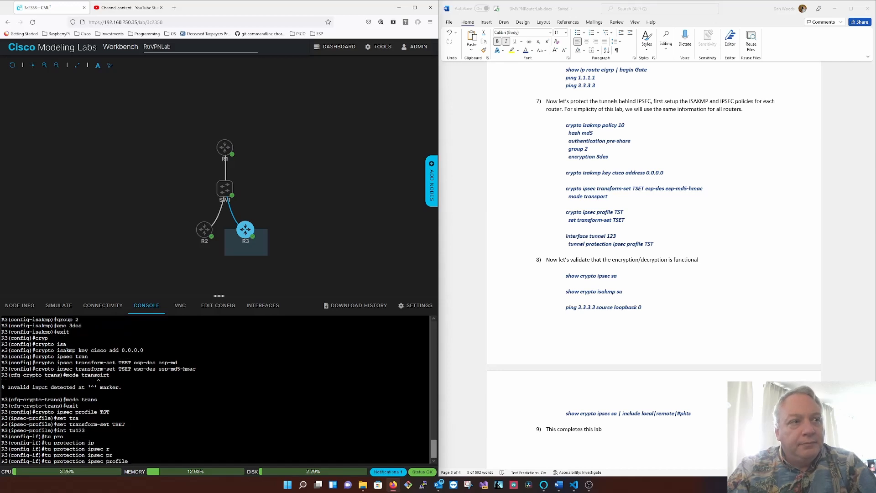
pyautogui.write('TST')
pyautogui.press('Return')
# - Leave configuration mode on R3 and save its running configuration
pyautogui.write('end')
pyautogui.press('Return')
pyautogui.write('wr')
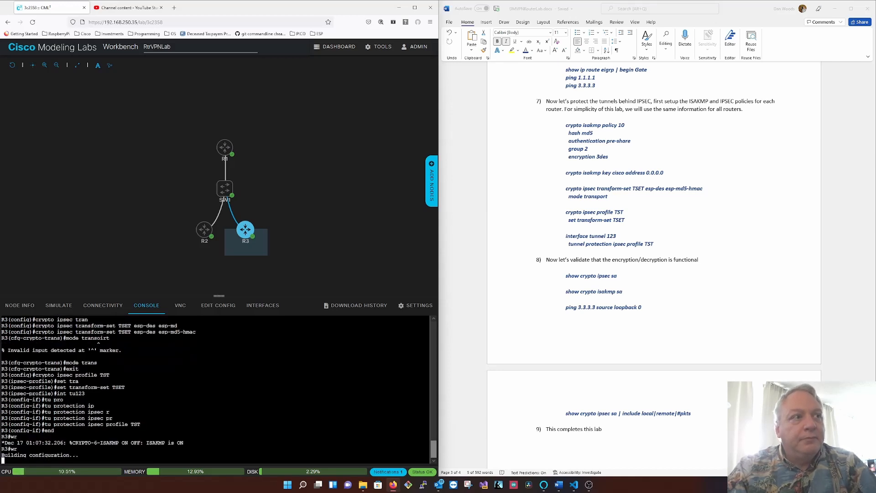
pyautogui.press('Return')
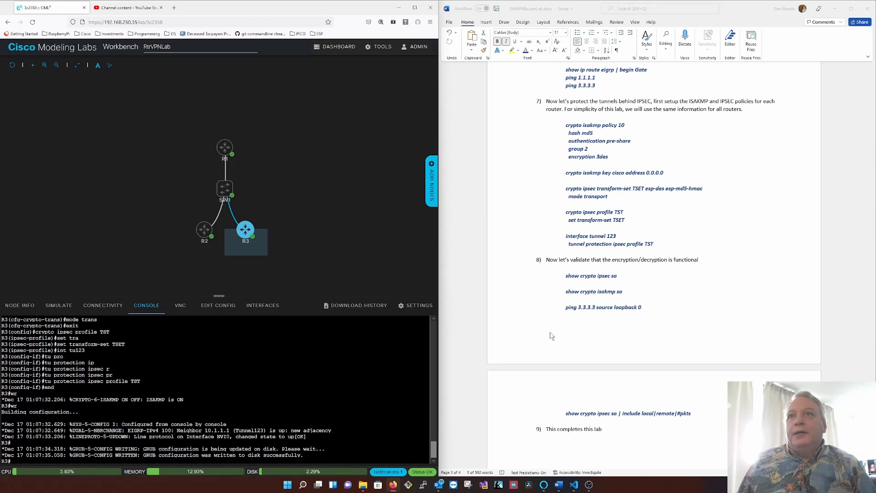
pyautogui.scroll(-2, 668, 306)
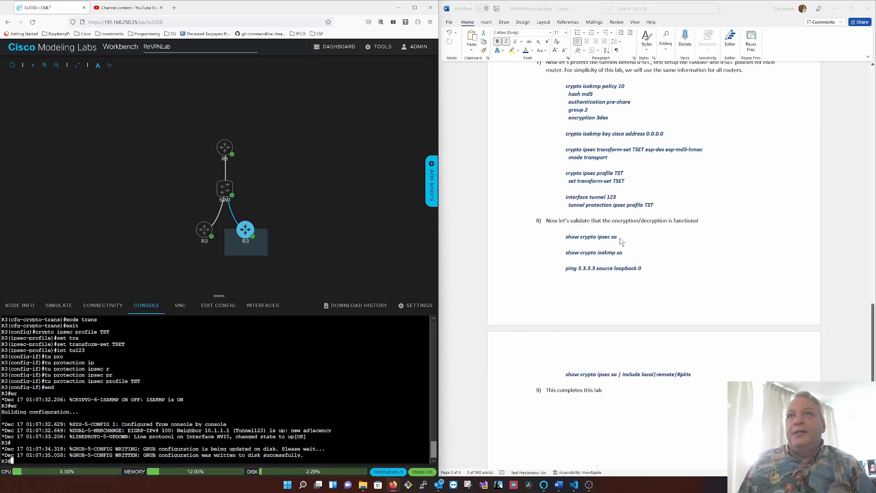
pyautogui.scroll(-4, 620, 242)
pyautogui.scroll(2, 620, 242)
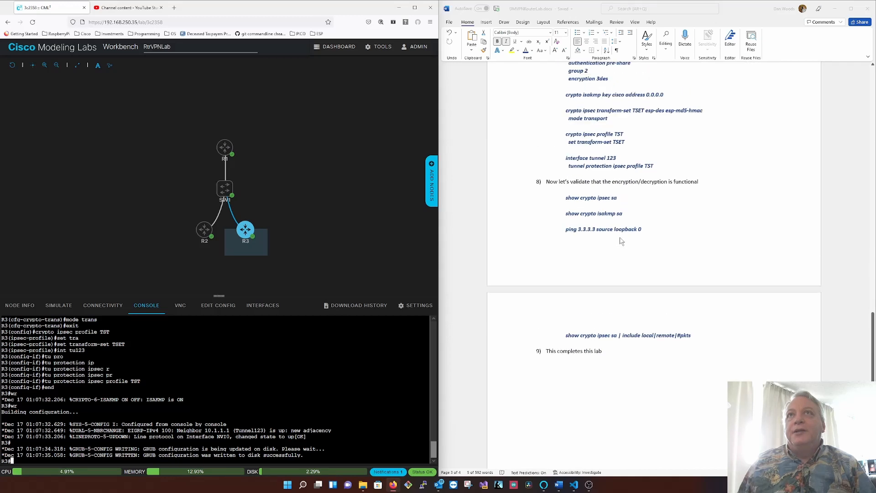
# - Switch to R1's console and display its IPSEC security associations with show crypto ipsec sa
pyautogui.click(239, 145)
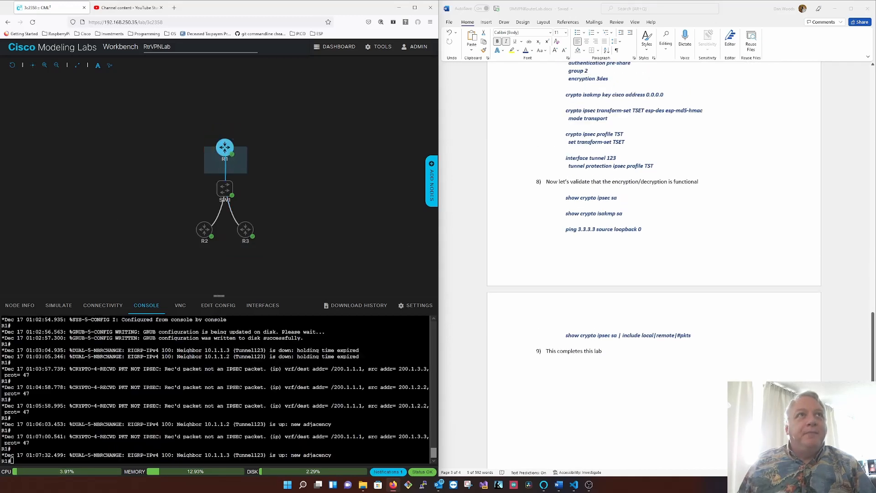
pyautogui.press('Return')
pyautogui.press('Return')
pyautogui.press('Return')
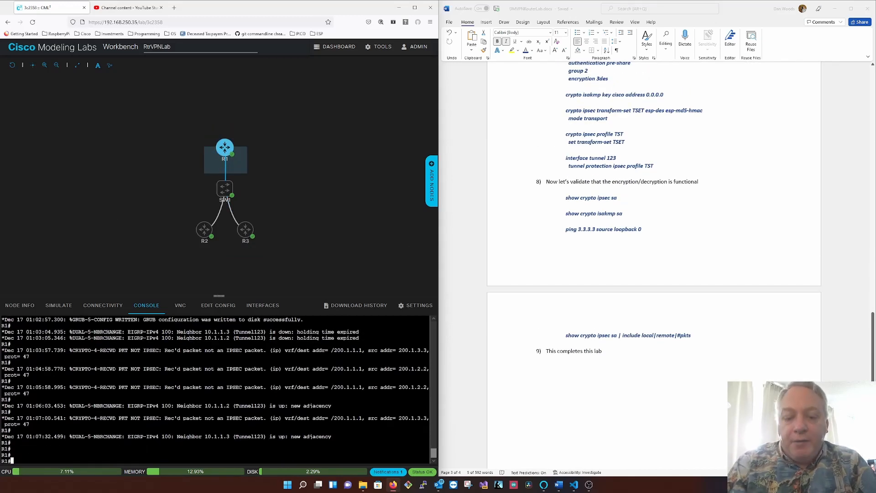
pyautogui.write('sh cryot')
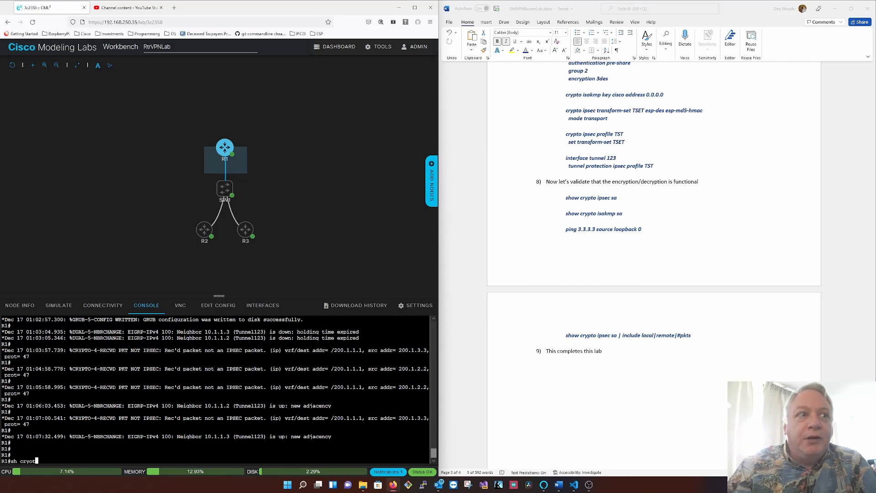
pyautogui.write('p ipsec')
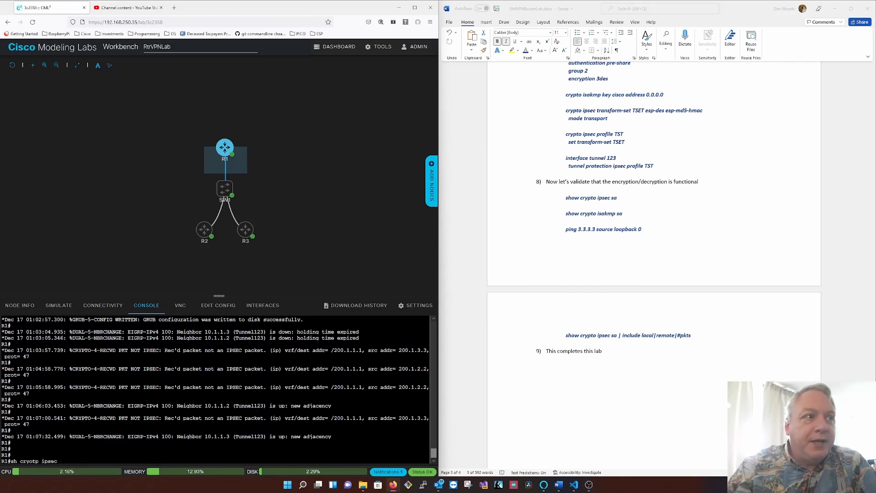
pyautogui.press('BackSpace')
pyautogui.press('BackSpace')
pyautogui.press('BackSpace')
pyautogui.press('BackSpace')
pyautogui.press('BackSpace')
pyautogui.press('BackSpace')
pyautogui.press('BackSpace')
pyautogui.press('BackSpace')
pyautogui.press('BackSpace')
pyautogui.press('Tab')
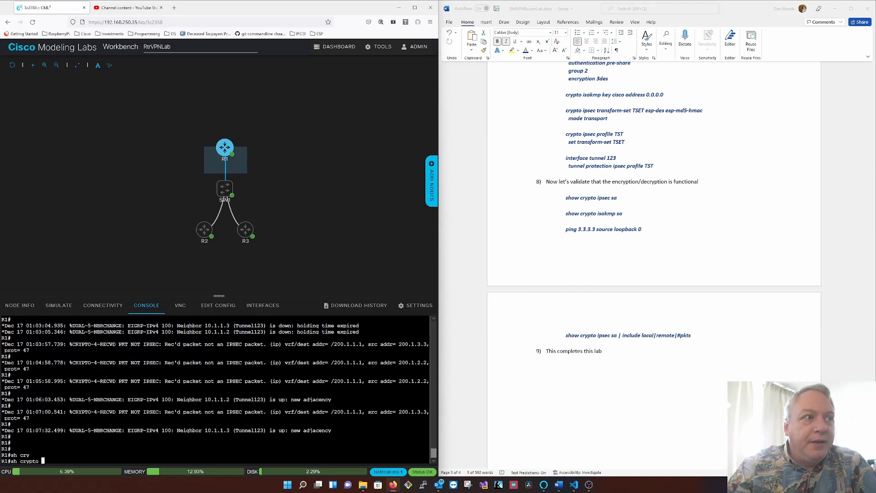
pyautogui.write('ipsec')
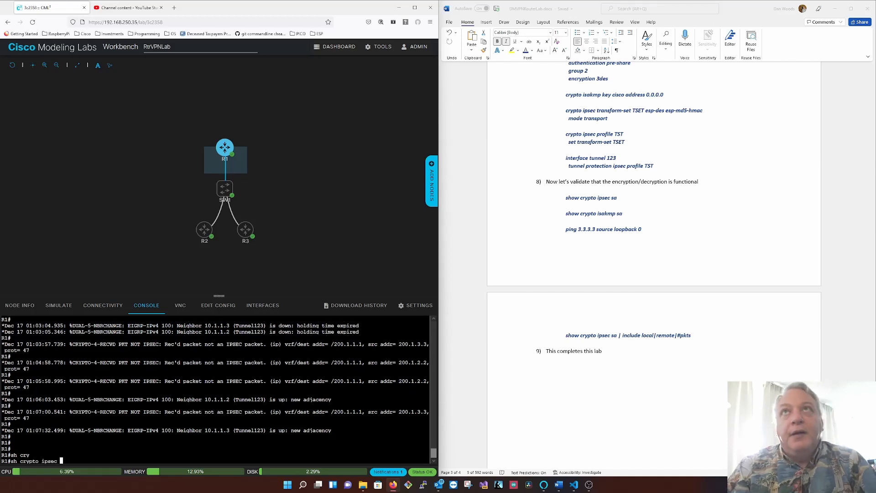
pyautogui.write(' sa')
pyautogui.press('Return')
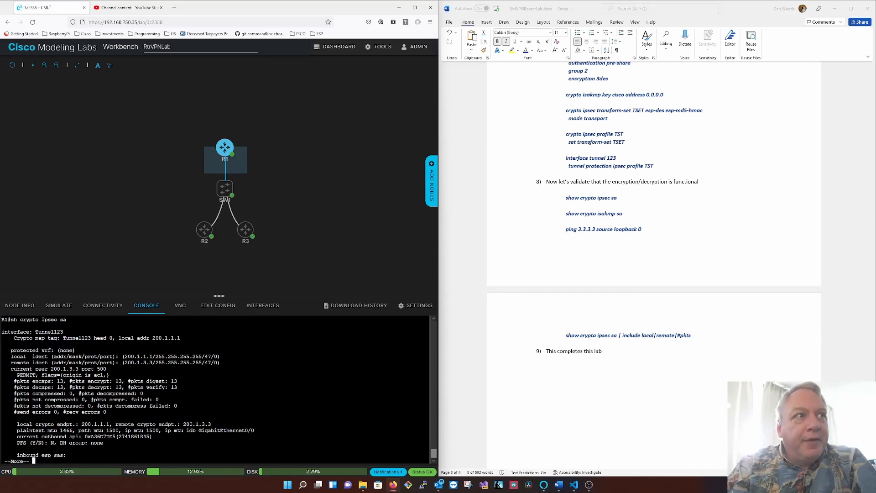
# - Page through the rest of R1's IPSEC security association output
pyautogui.press('space')
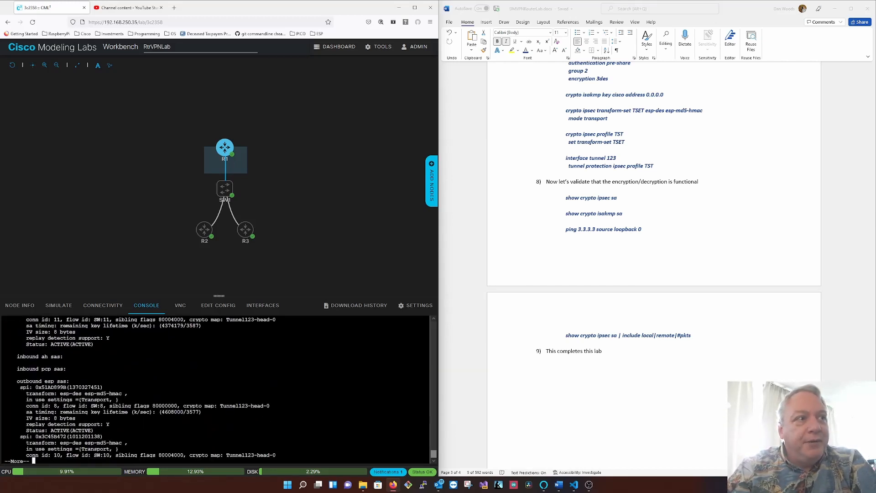
pyautogui.press('space')
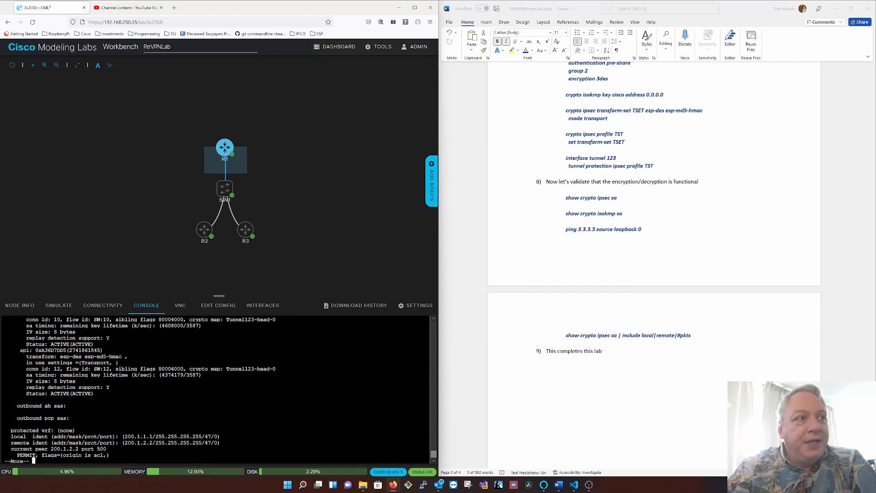
pyautogui.press('space')
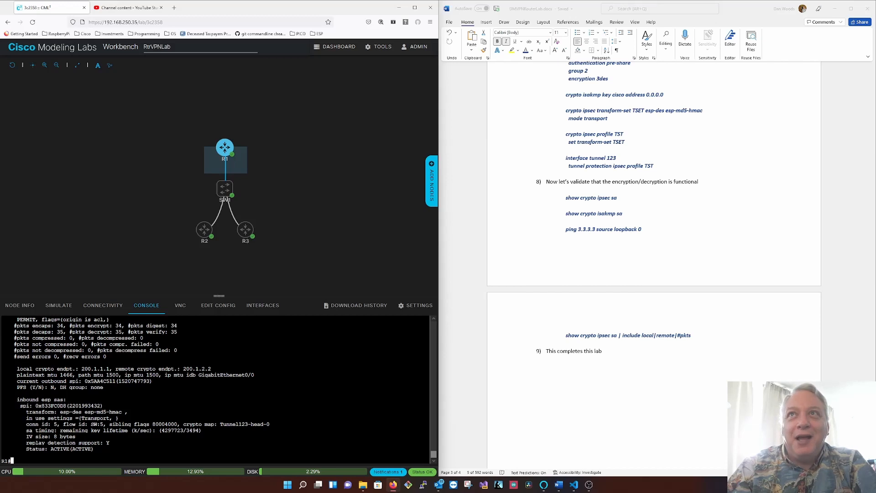
# - Display R1's ISAKMP security associations with show crypto isakmp sa
pyautogui.write('sh ')
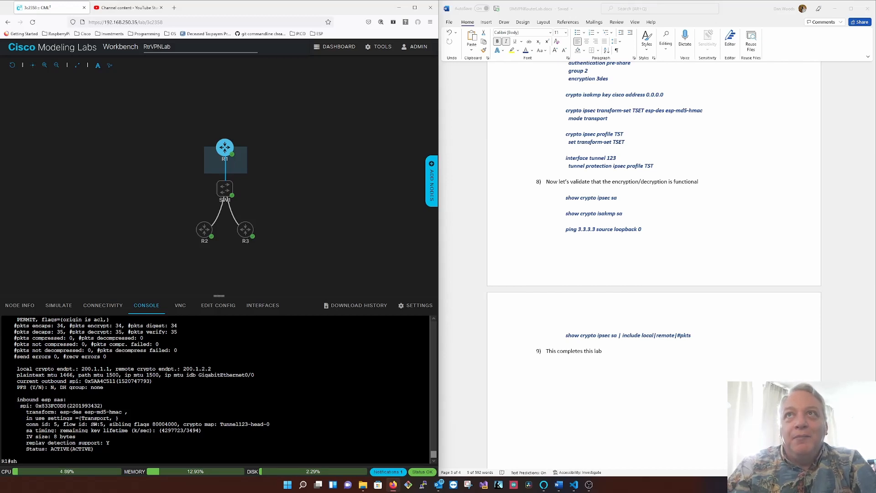
pyautogui.write('crypo isakmp sa')
pyautogui.press('Return')
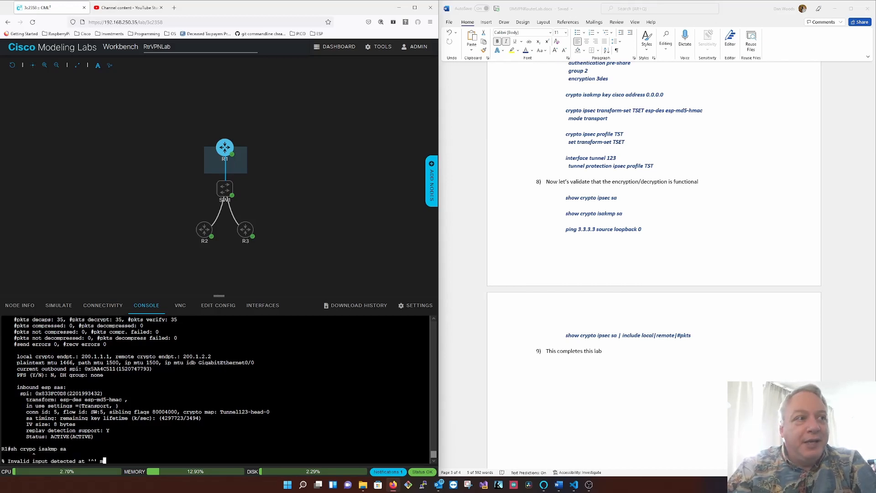
pyautogui.write('sh cryp')
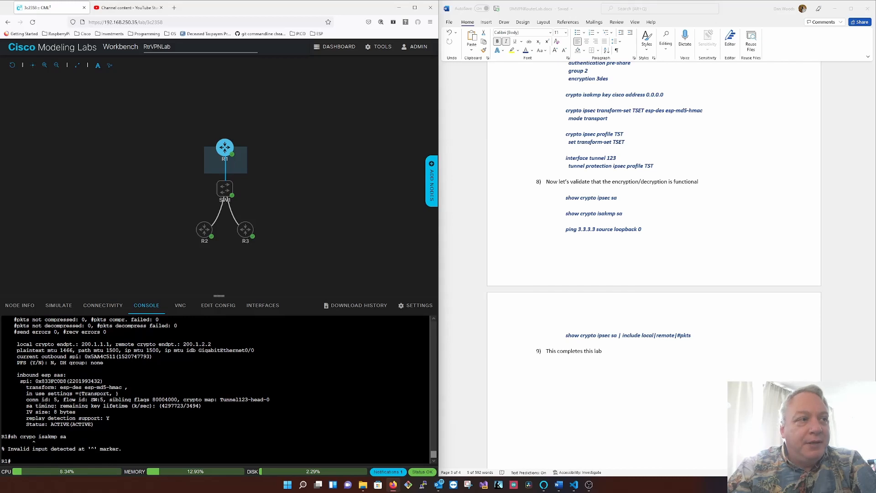
pyautogui.press('Tab')
pyautogui.write('isakmp sa')
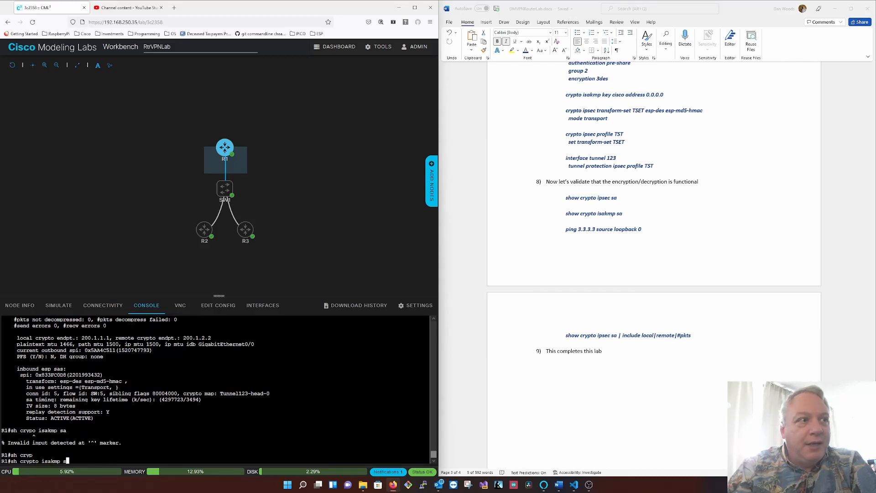
pyautogui.press('Return')
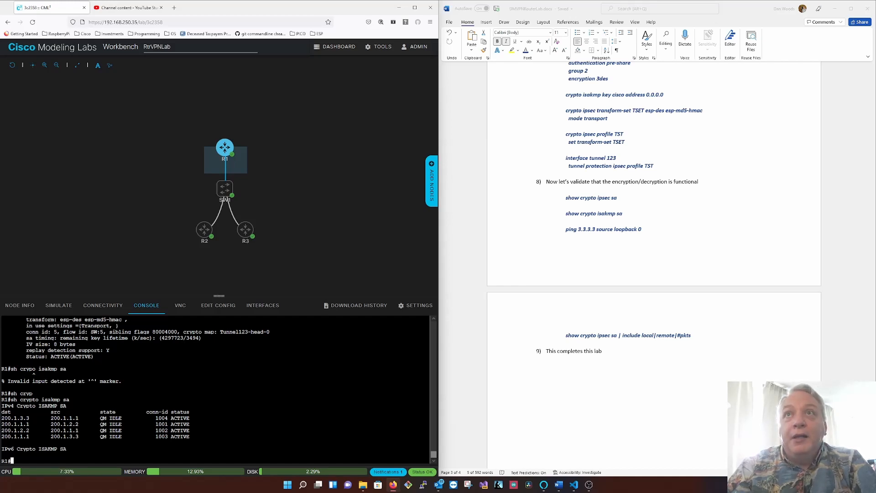
# - Try to ping 3.3.3.4 from R1 using source lo0
pyautogui.write('ping 3.3.')
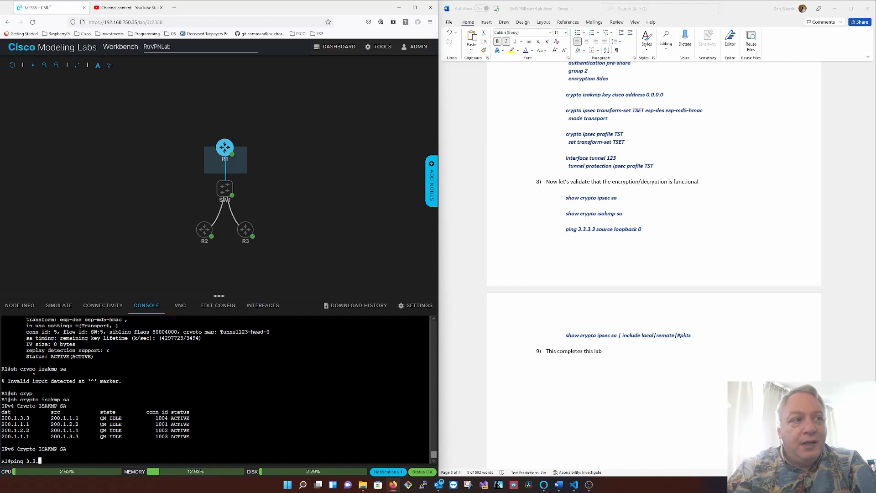
pyautogui.write('3.34')
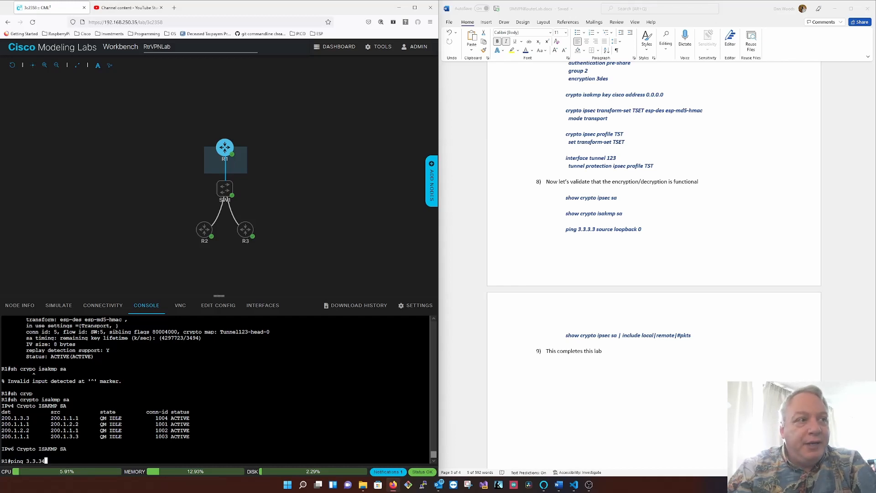
pyautogui.write(' osurce lo0')
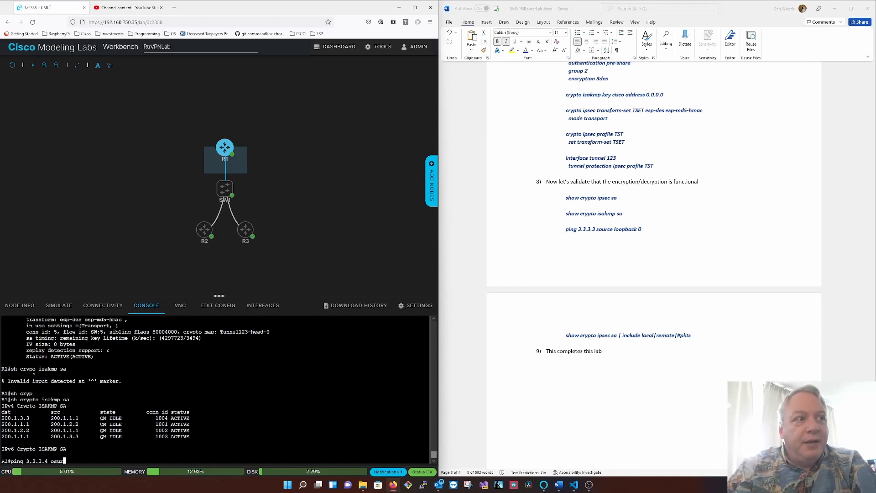
pyautogui.press('BackSpace')
pyautogui.press('BackSpace')
pyautogui.press('BackSpace')
pyautogui.press('BackSpace')
pyautogui.press('BackSpace')
pyautogui.press('BackSpace')
pyautogui.press('BackSpace')
pyautogui.press('BackSpace')
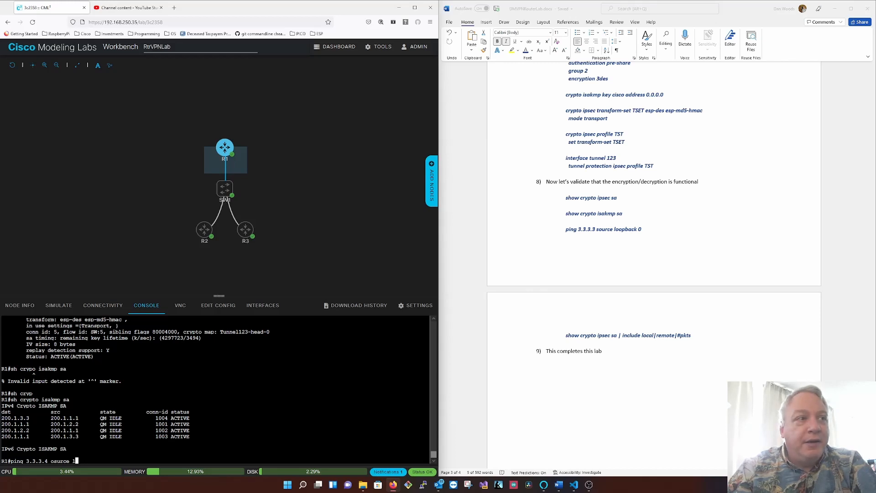
pyautogui.press('BackSpace')
pyautogui.press('BackSpace')
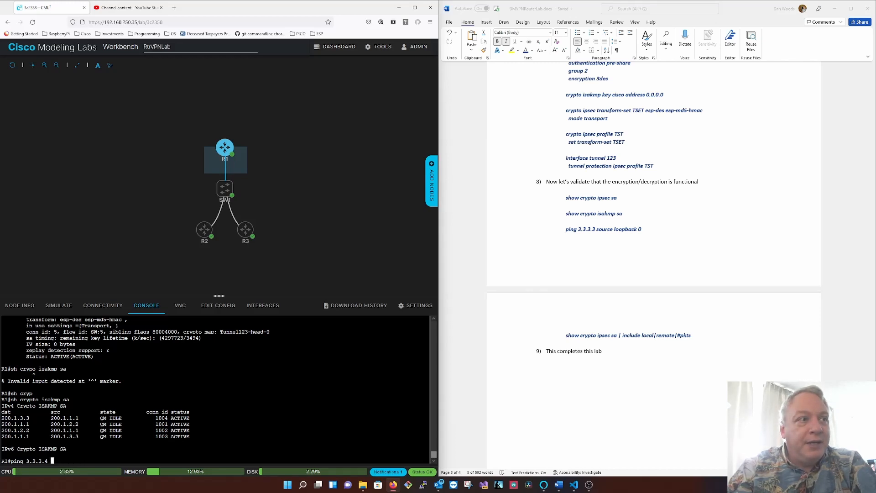
pyautogui.write('source lo0')
pyautogui.press('Return')
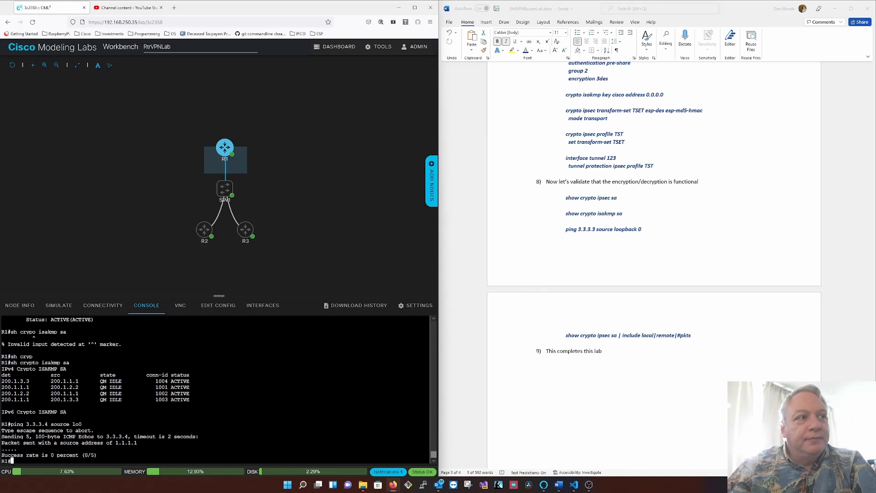
# - Correct the previous ping's target to 3.3.3.3 and run it from R1 with source lo0
pyautogui.press('Up')
pyautogui.press('Left')
pyautogui.press('Left')
pyautogui.press('Left')
pyautogui.press('Left')
pyautogui.press('Left')
pyautogui.press('Left')
pyautogui.press('Left')
pyautogui.press('Left')
pyautogui.press('Left')
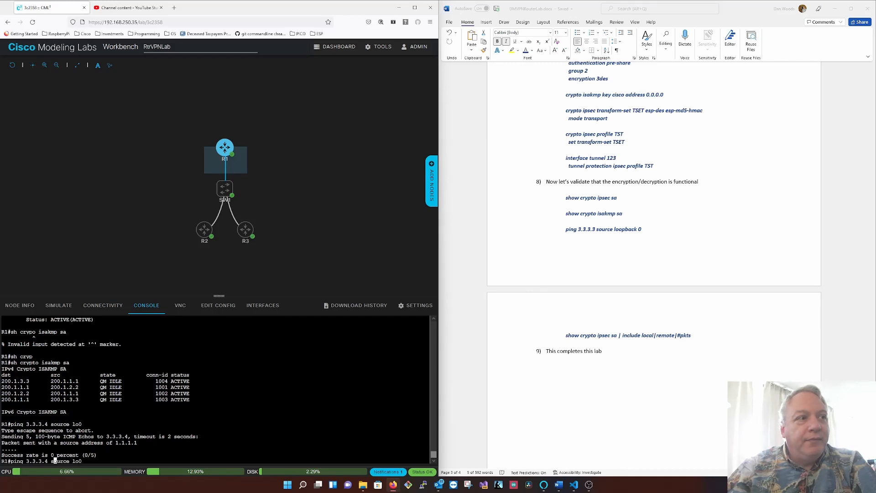
pyautogui.press('Left')
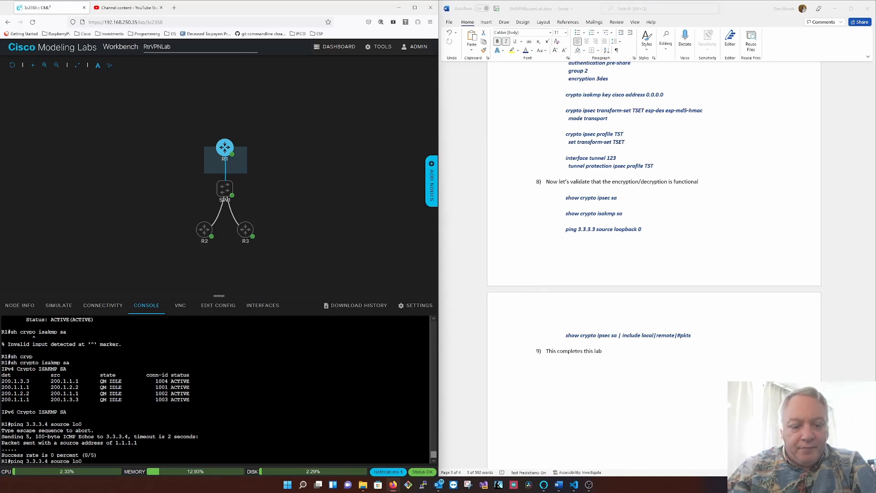
pyautogui.press('BackSpace')
pyautogui.write('3')
pyautogui.press('Return')
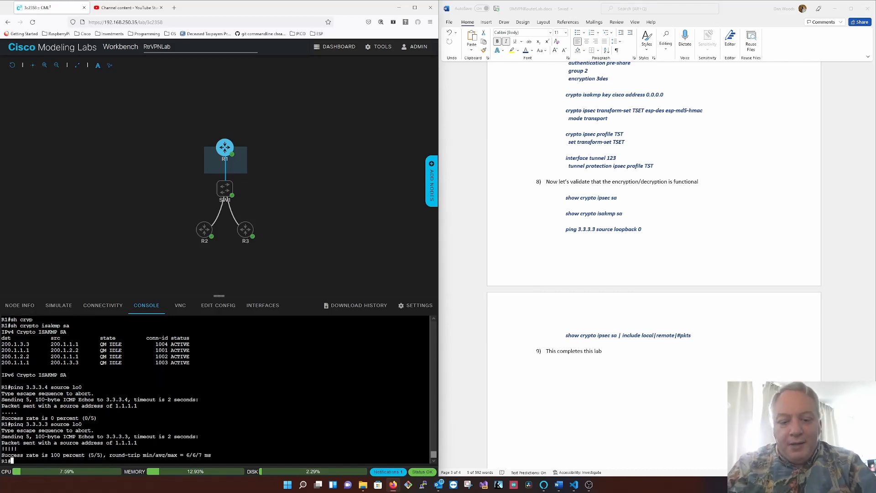
# - Display R1's IPSEC security associations again, filtered to include only the local, remote and #pkts lines
pyautogui.write('sh crypto ')
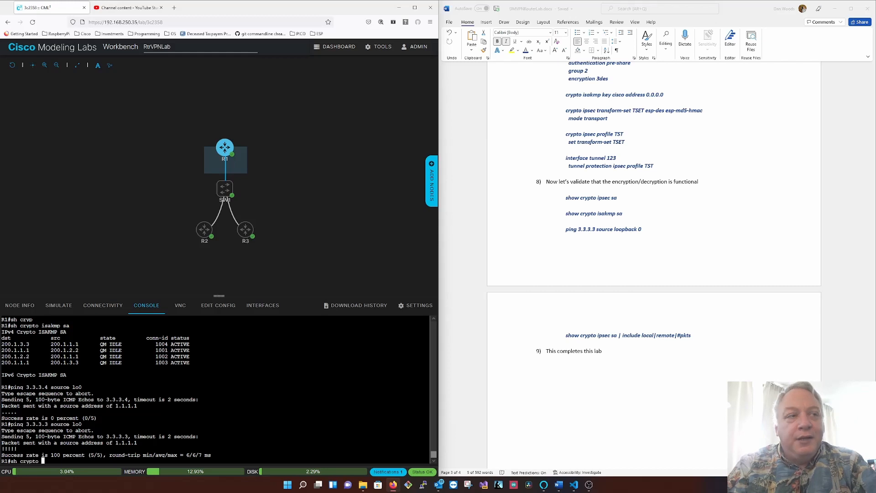
pyautogui.write('ipsec sa ')
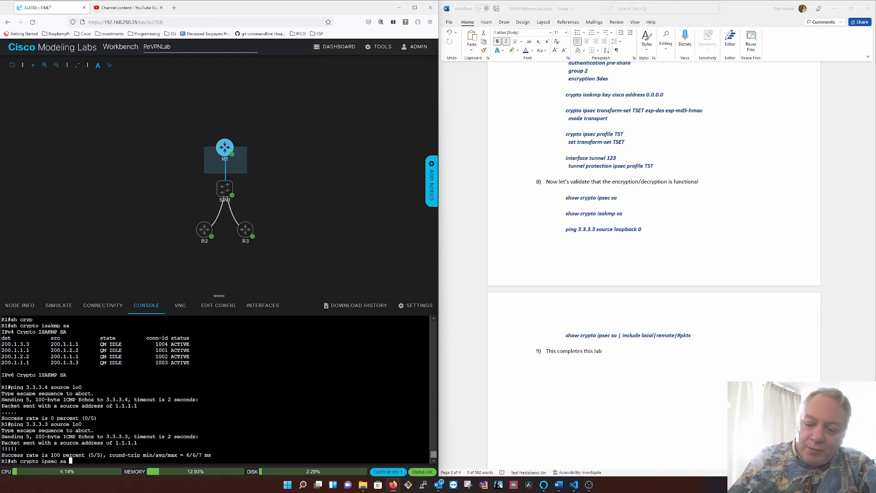
pyautogui.write('| ')
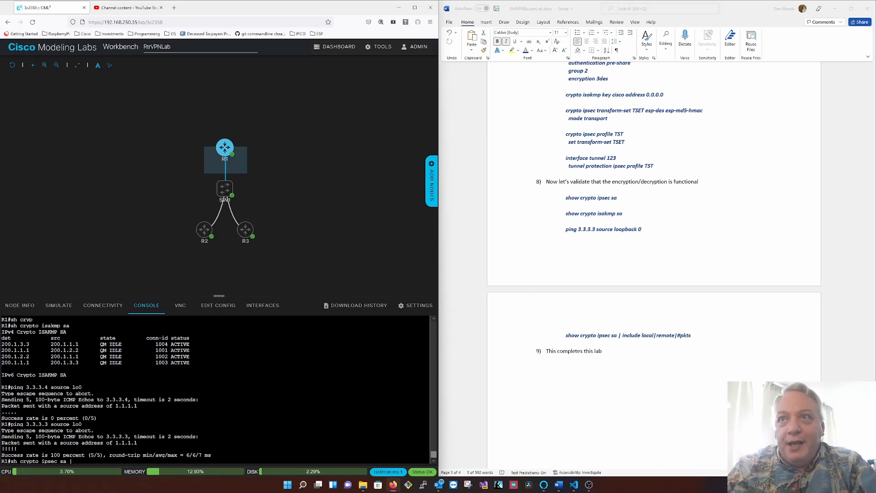
pyautogui.write('inc ')
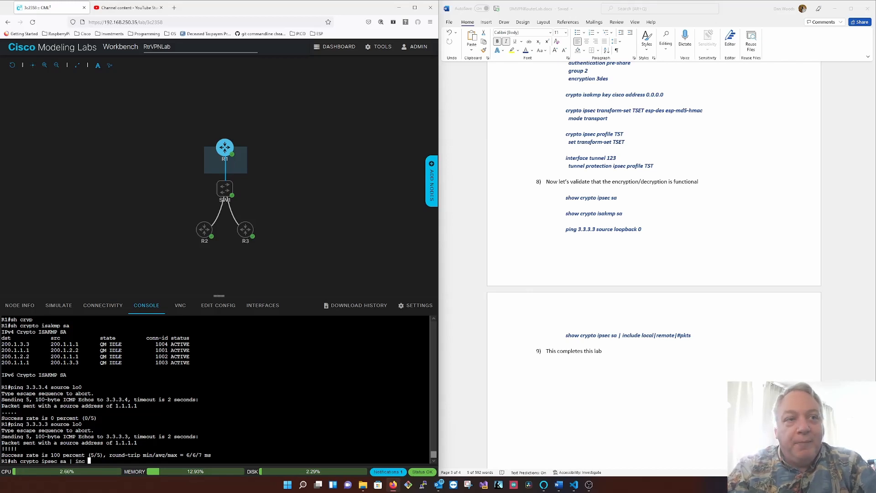
pyautogui.write('local|re')
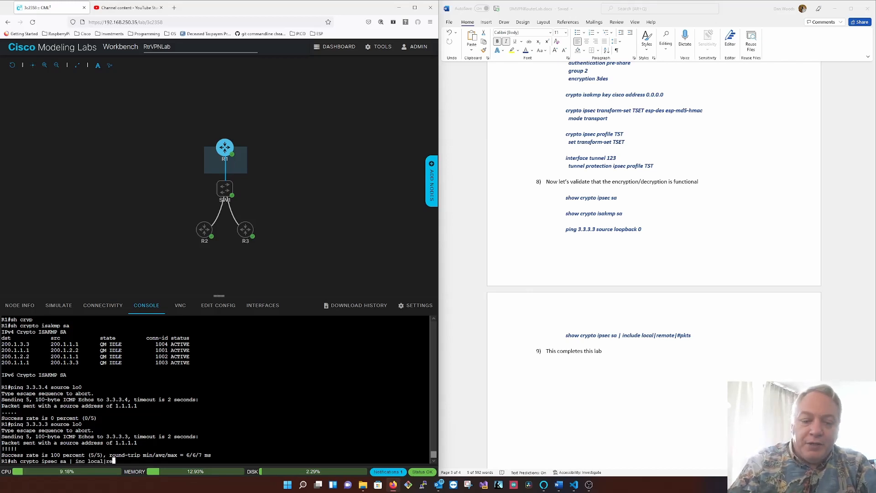
pyautogui.write('mpote|')
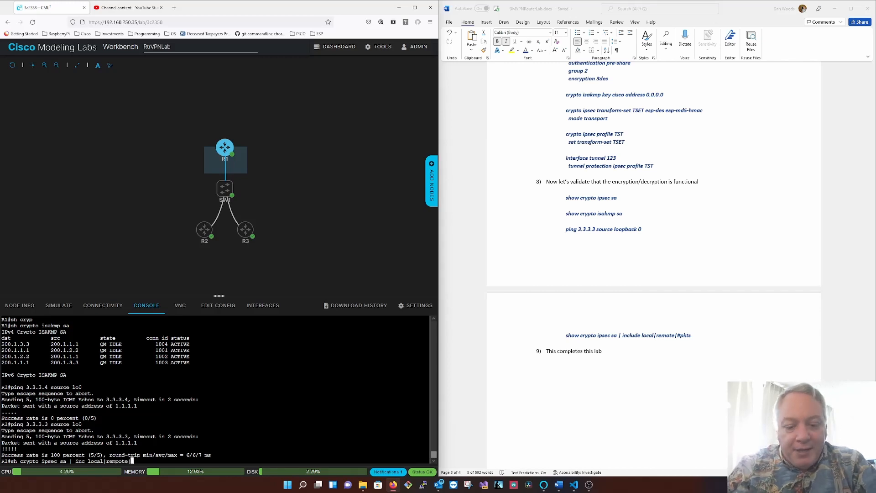
pyautogui.write('#pkts')
pyautogui.press('Return')
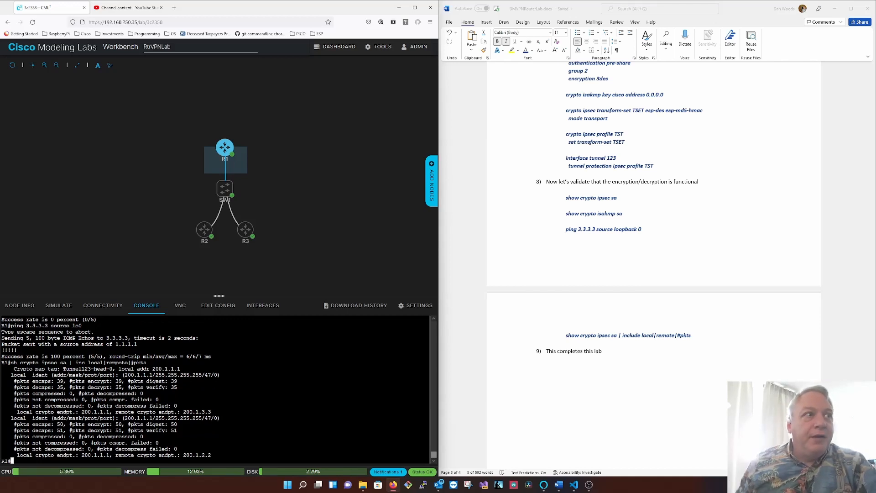
# - Examine the encapsulation, decapsulation, encryption and decryption packet counters and the include filter in R1's output
pyautogui.doubleClick(38, 381)
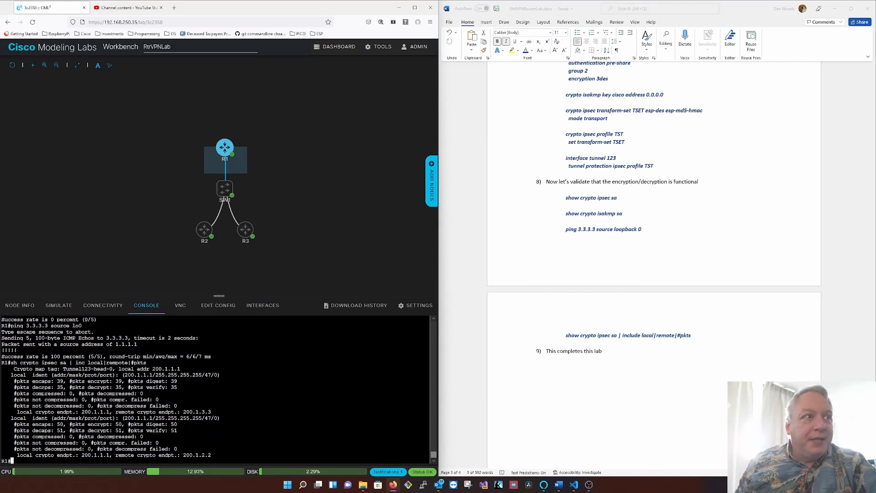
pyautogui.tripleClick(45, 391)
pyautogui.doubleClick(46, 387)
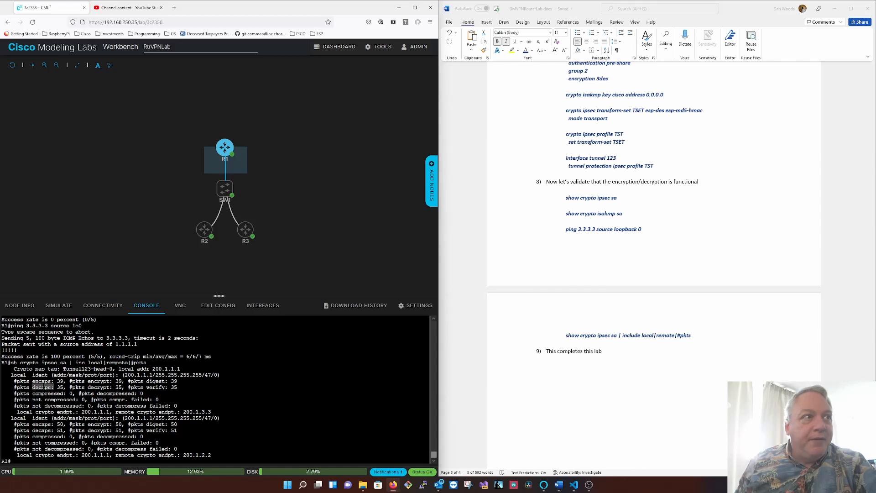
pyautogui.click(44, 385)
pyautogui.moveTo(123, 379); pyautogui.dragTo(89, 388)
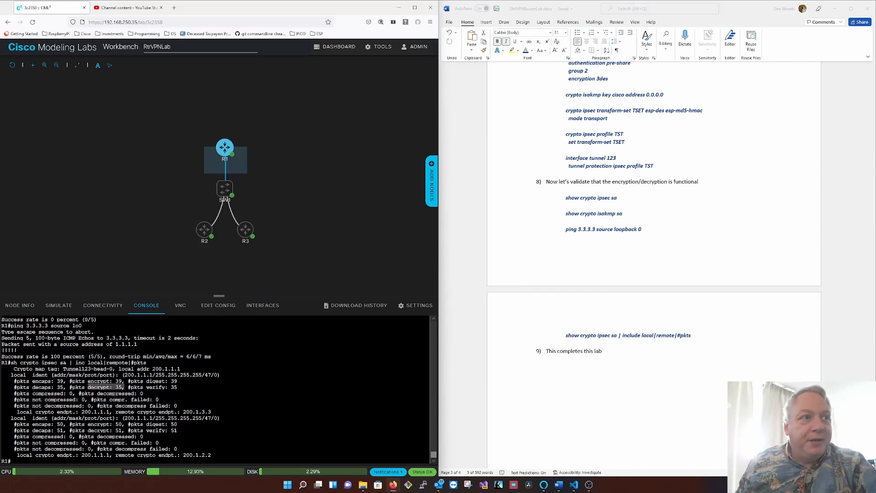
pyautogui.moveTo(181, 381); pyautogui.dragTo(2, 388)
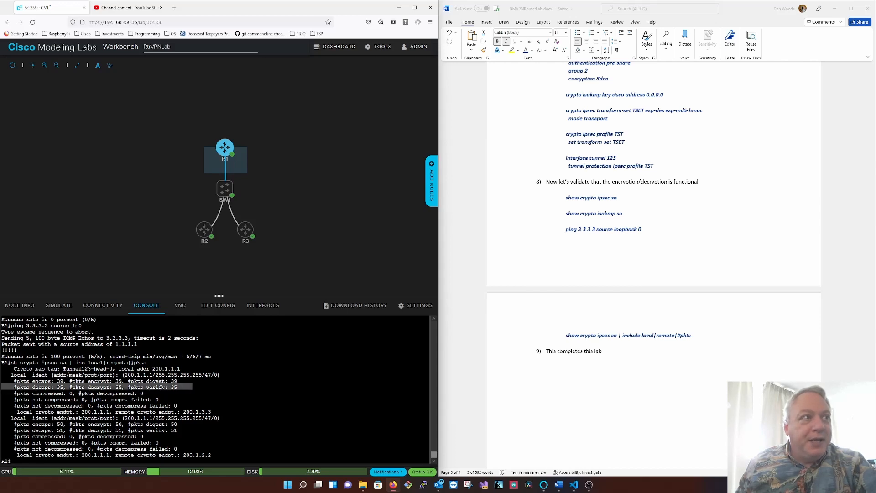
pyautogui.click(3, 389)
pyautogui.moveTo(147, 363); pyautogui.dragTo(88, 362)
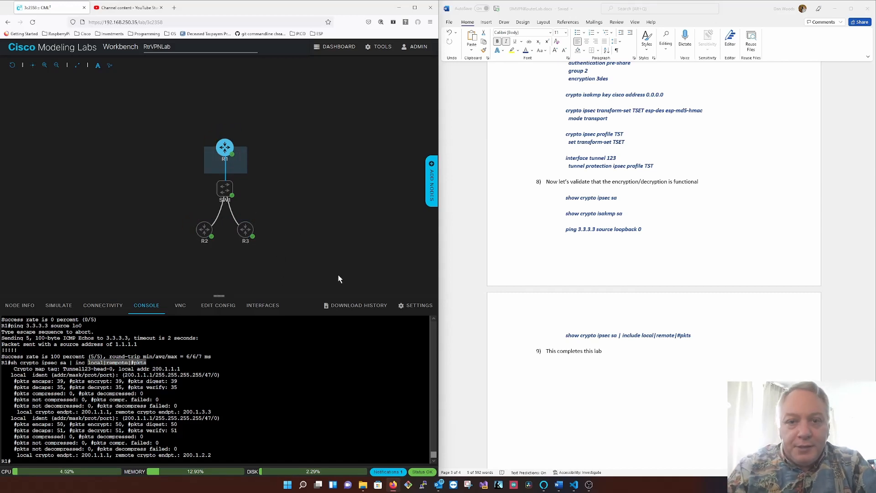
# - Display the crypto section of R1's running configuration
pyautogui.write('sh ru')
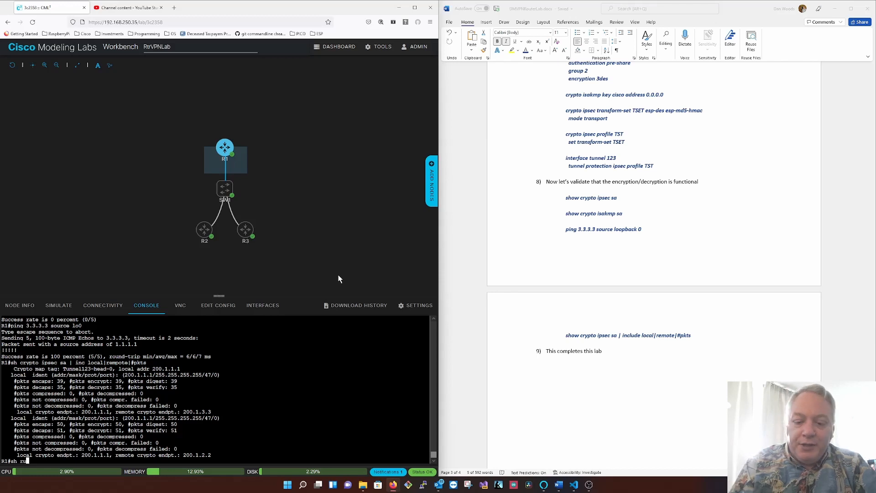
pyautogui.write('n | s crypto')
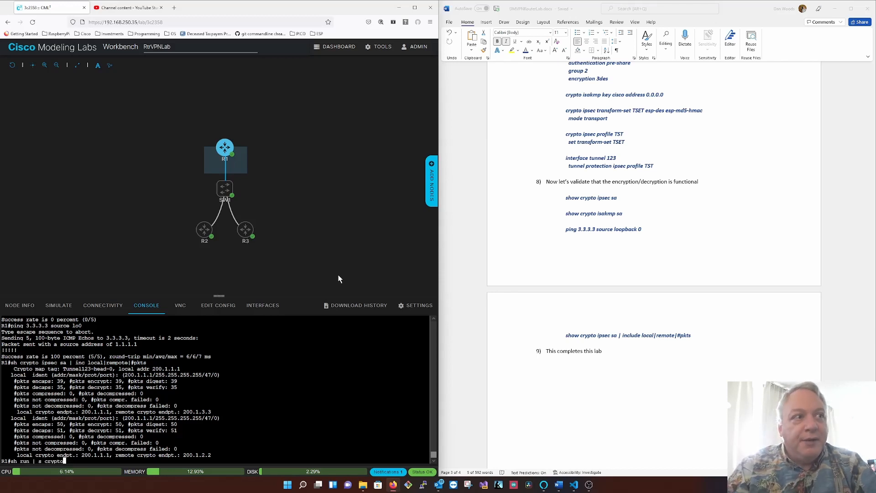
pyautogui.press('Return')
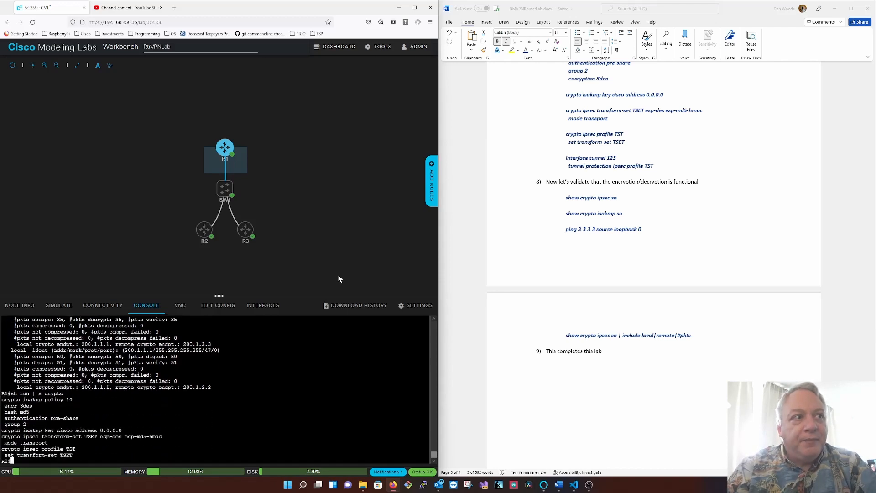